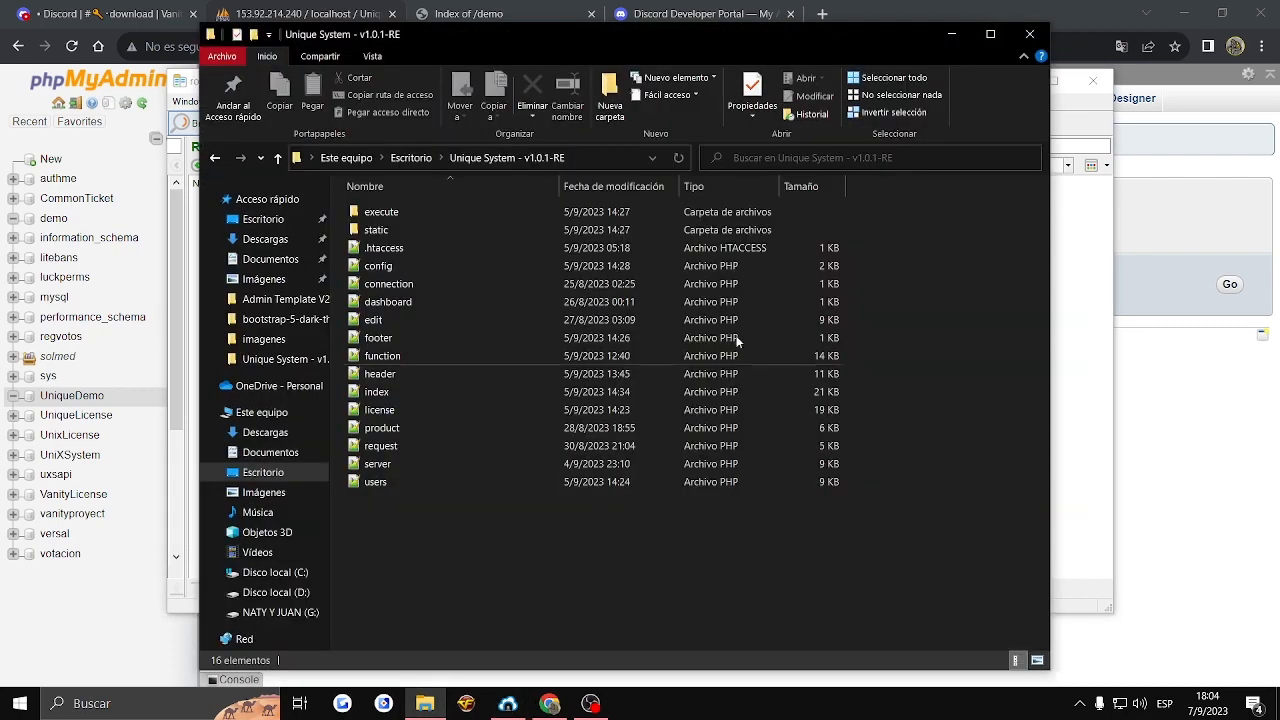
# - Upload all files and folders from Unique System - v1.0.1-RE to the remote directory /var/www/vuhp/demo
pyautogui.moveTo(576, 598); pyautogui.dragTo(583, 206)
pyautogui.moveTo(482, 264); pyautogui.dragTo(1081, 375)
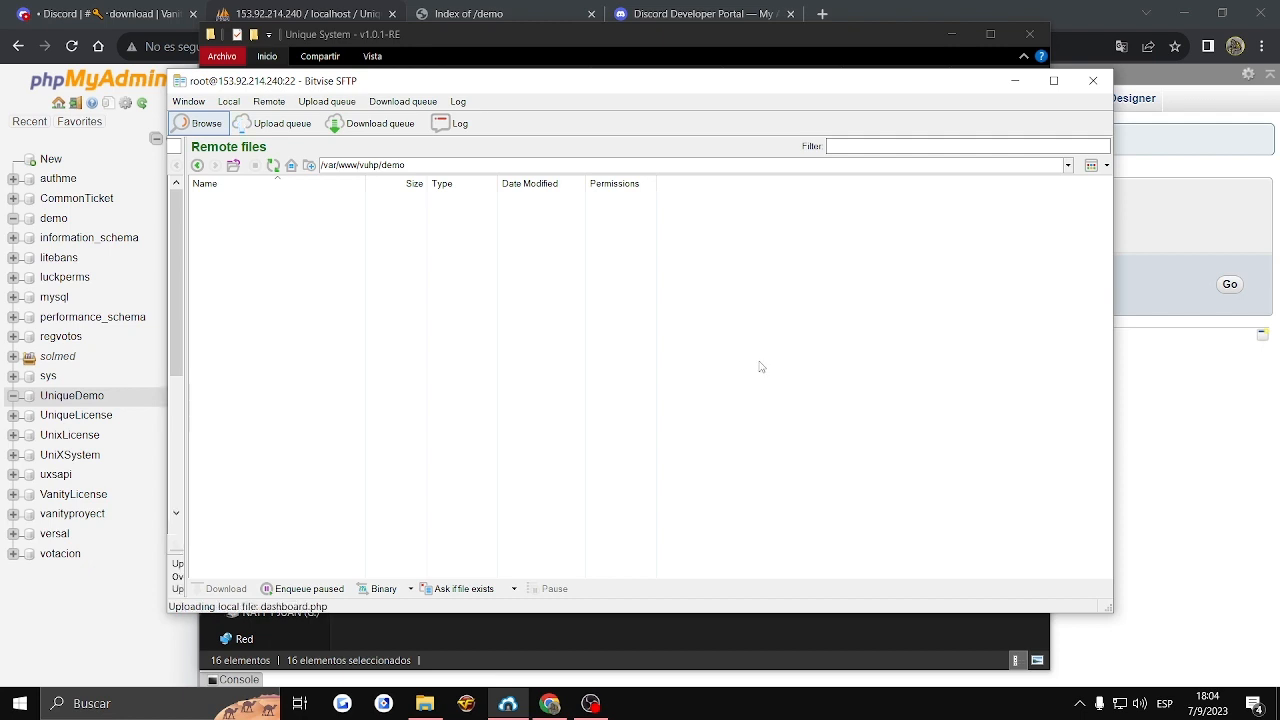
pyautogui.moveTo(463, 440); pyautogui.dragTo(200, 211)
# - Open the uploaded config.php from the remote demo directory for editing
pyautogui.click(210, 212)
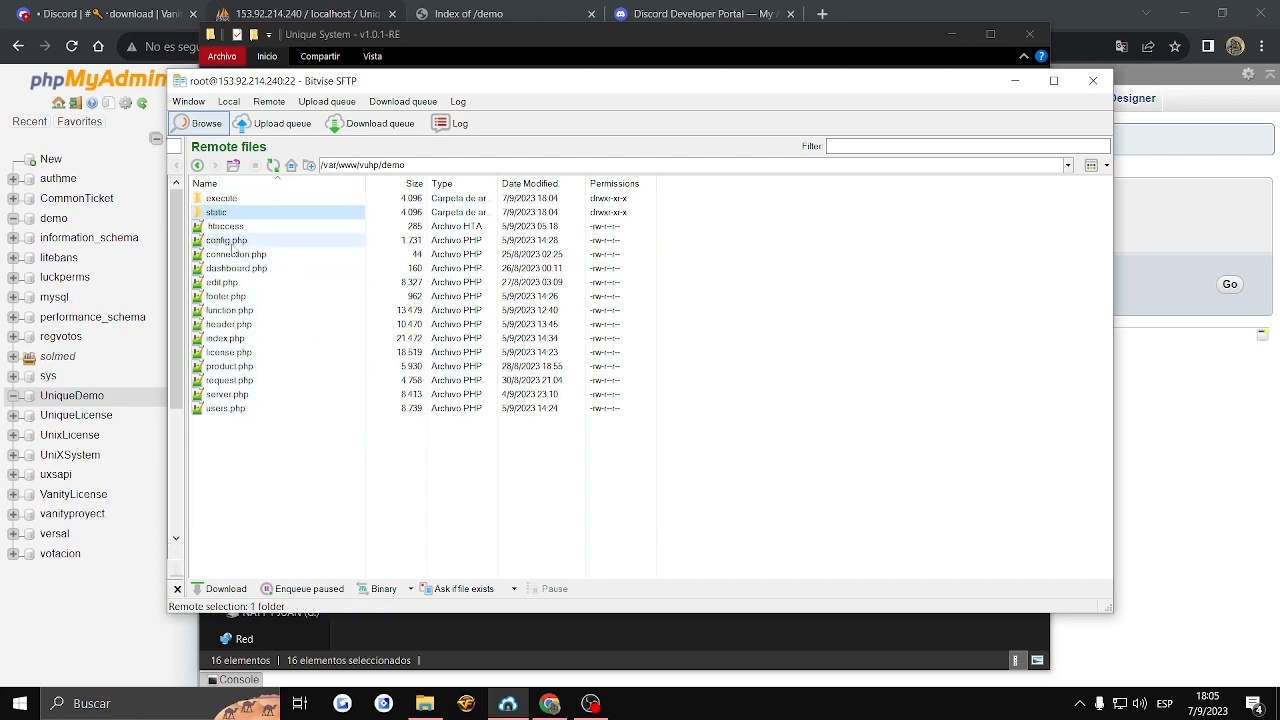
pyautogui.doubleClick(222, 242)
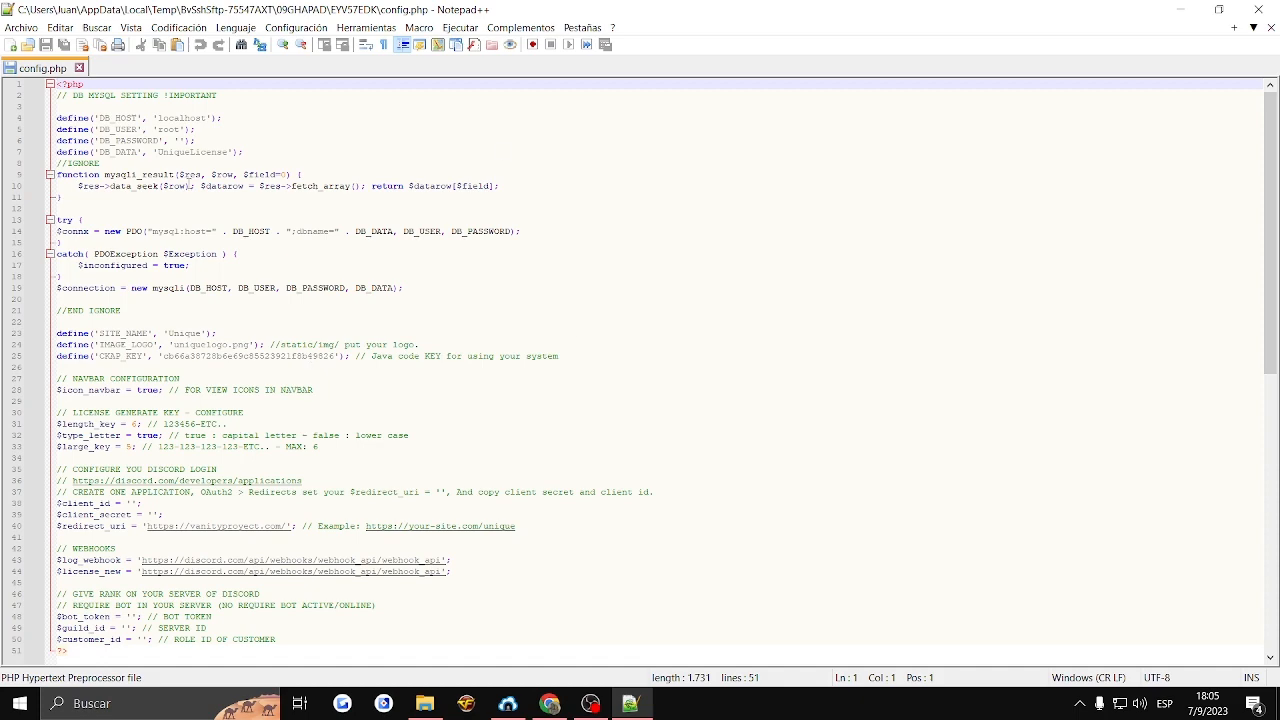
pyautogui.scroll(-7, 203, 287)
pyautogui.scroll(7, 209, 377)
# - Enter the database password in config.php, set DB_USER to demo and DB_DATA to UniqueDemo, and check the name against phpMyAdmin
pyautogui.click(184, 141)
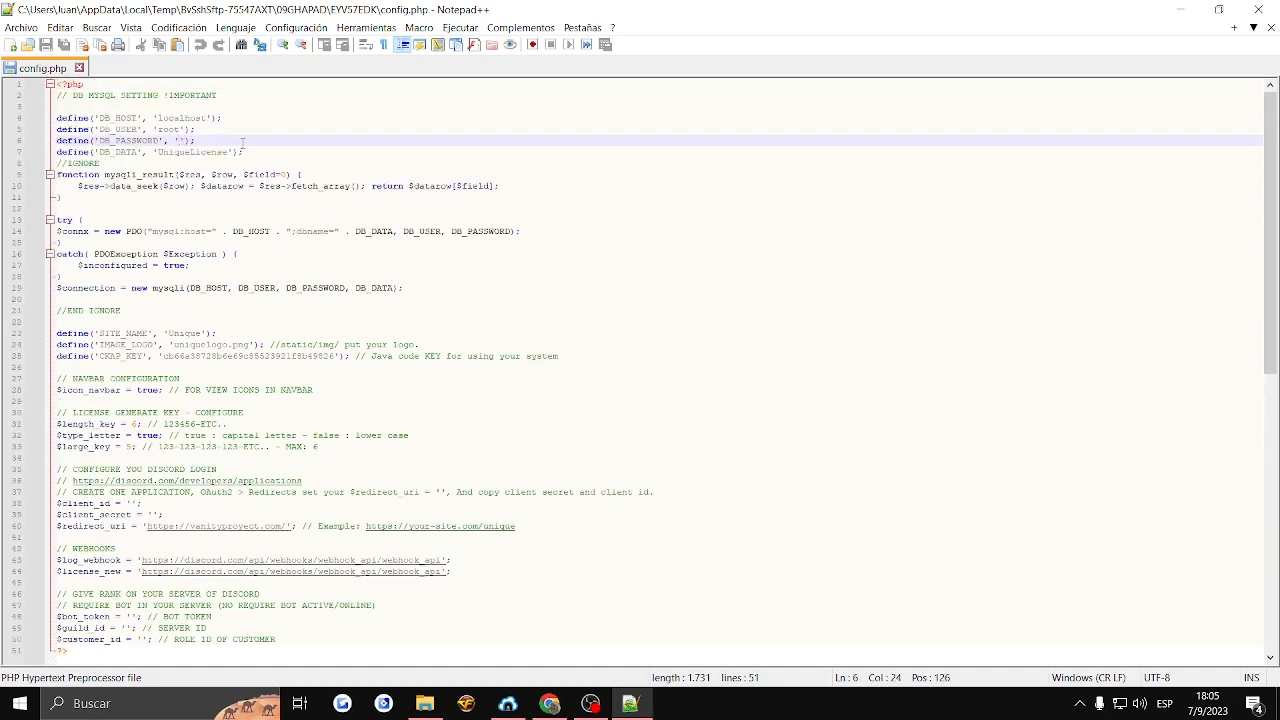
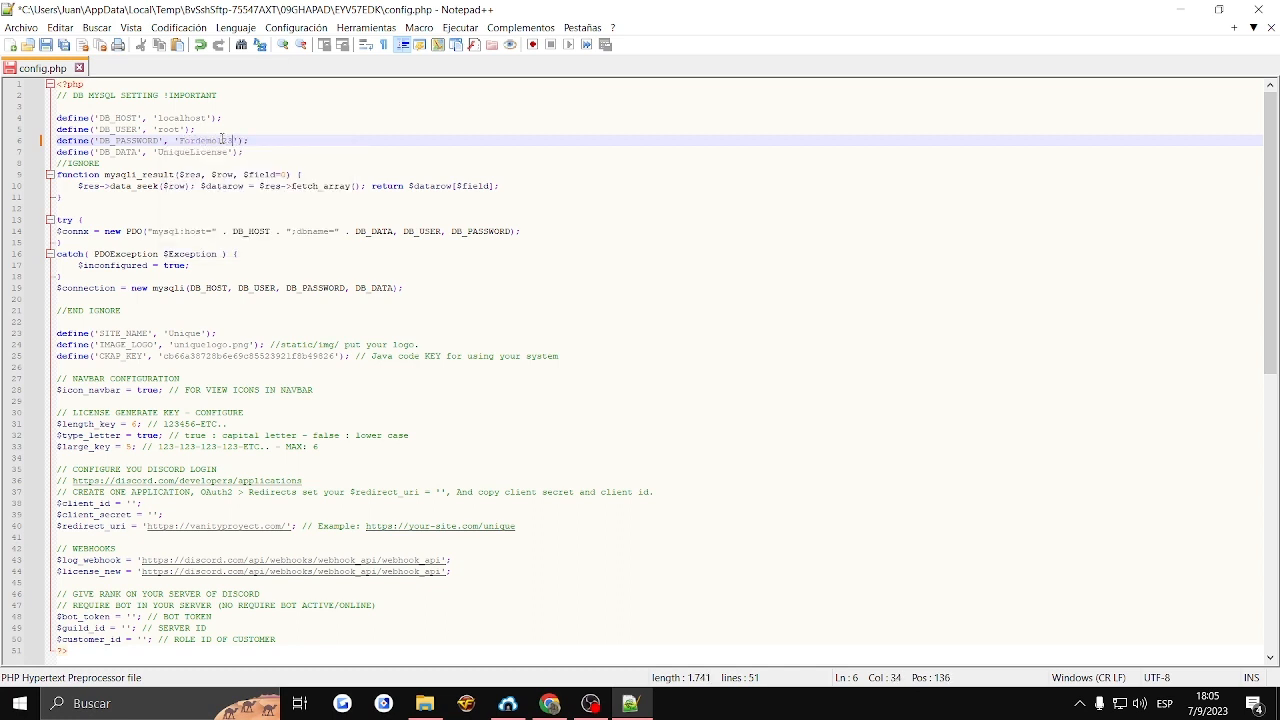
pyautogui.doubleClick(170, 129)
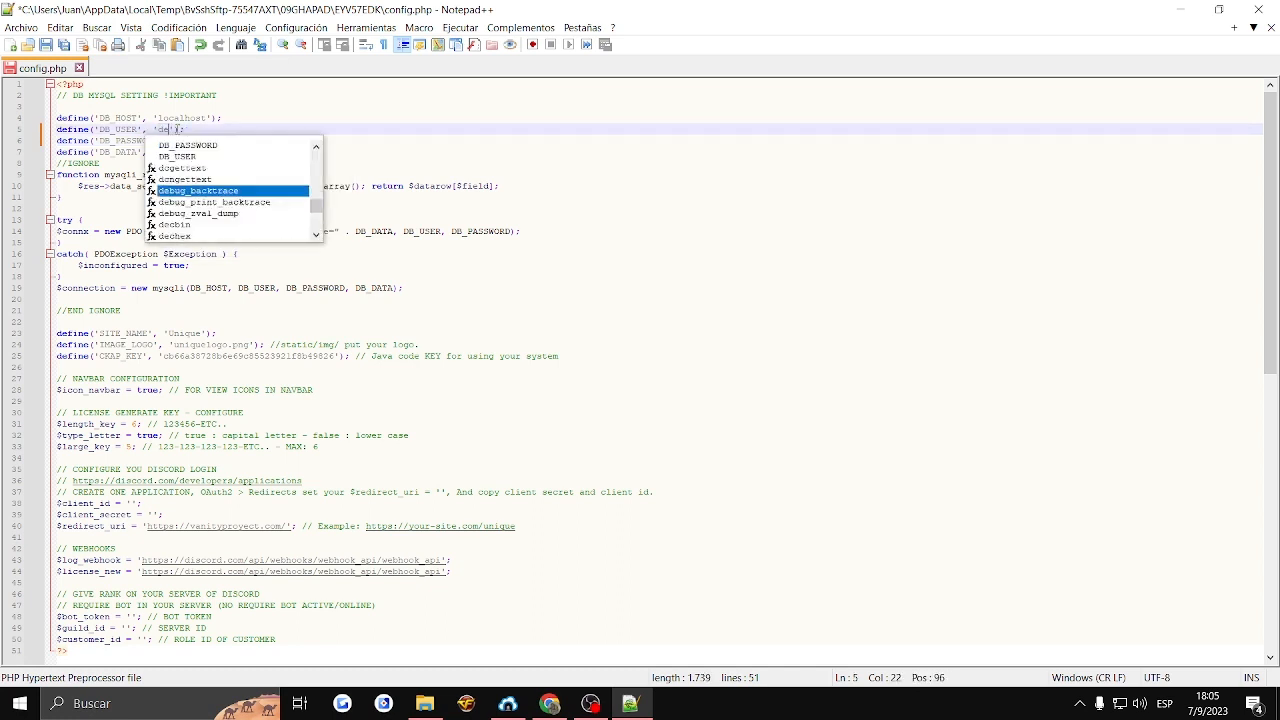
pyautogui.doubleClick(197, 152)
pyautogui.hotkey('ctrl', 'v')
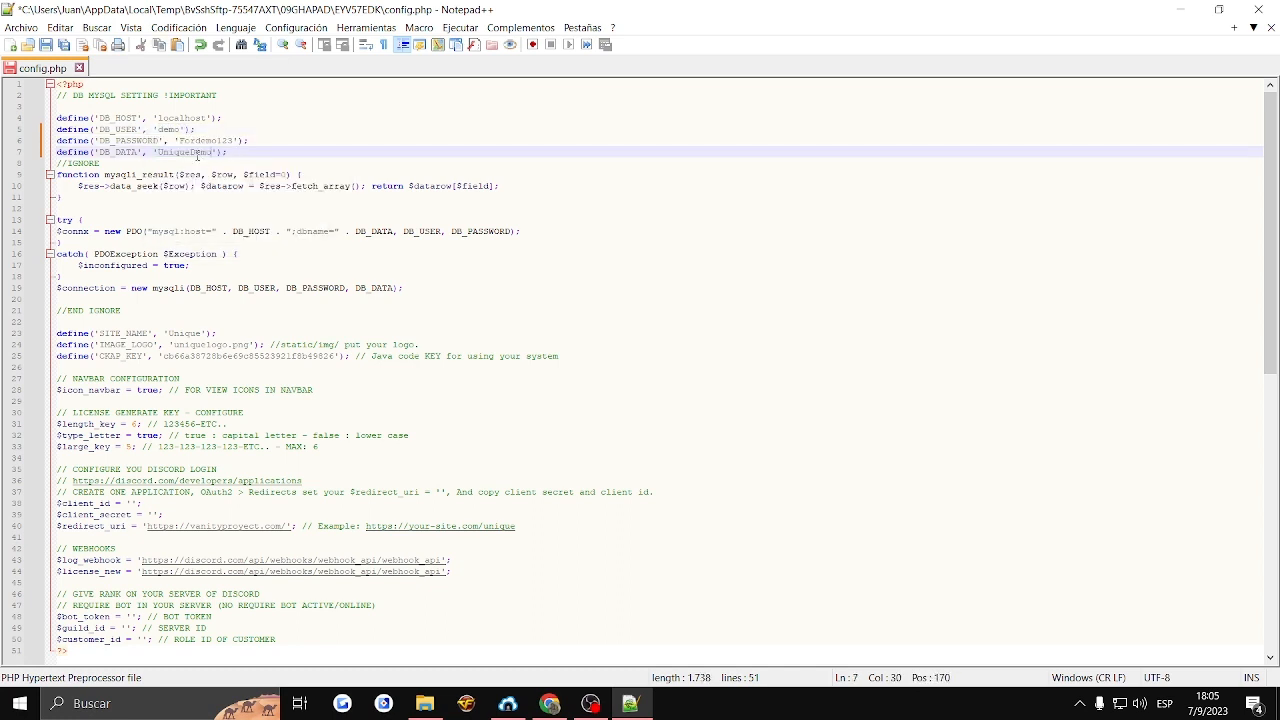
pyautogui.doubleClick(195, 154)
pyautogui.click(550, 703)
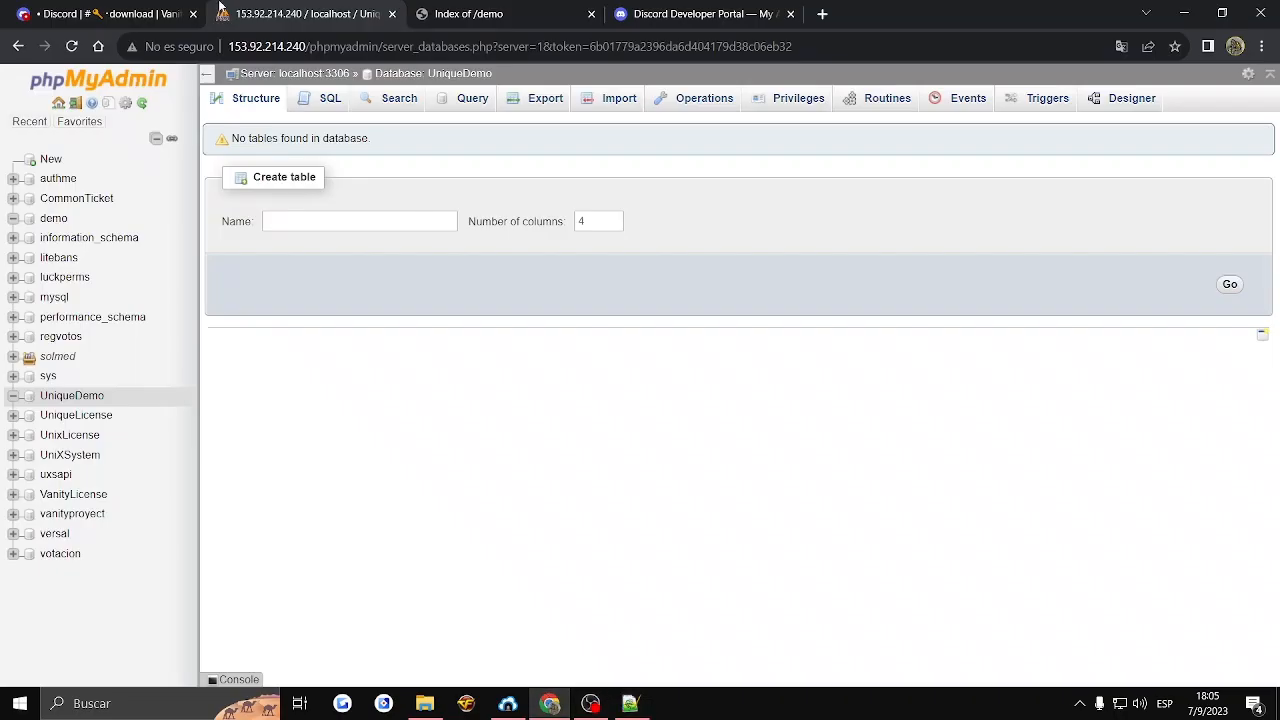
pyautogui.click(630, 703)
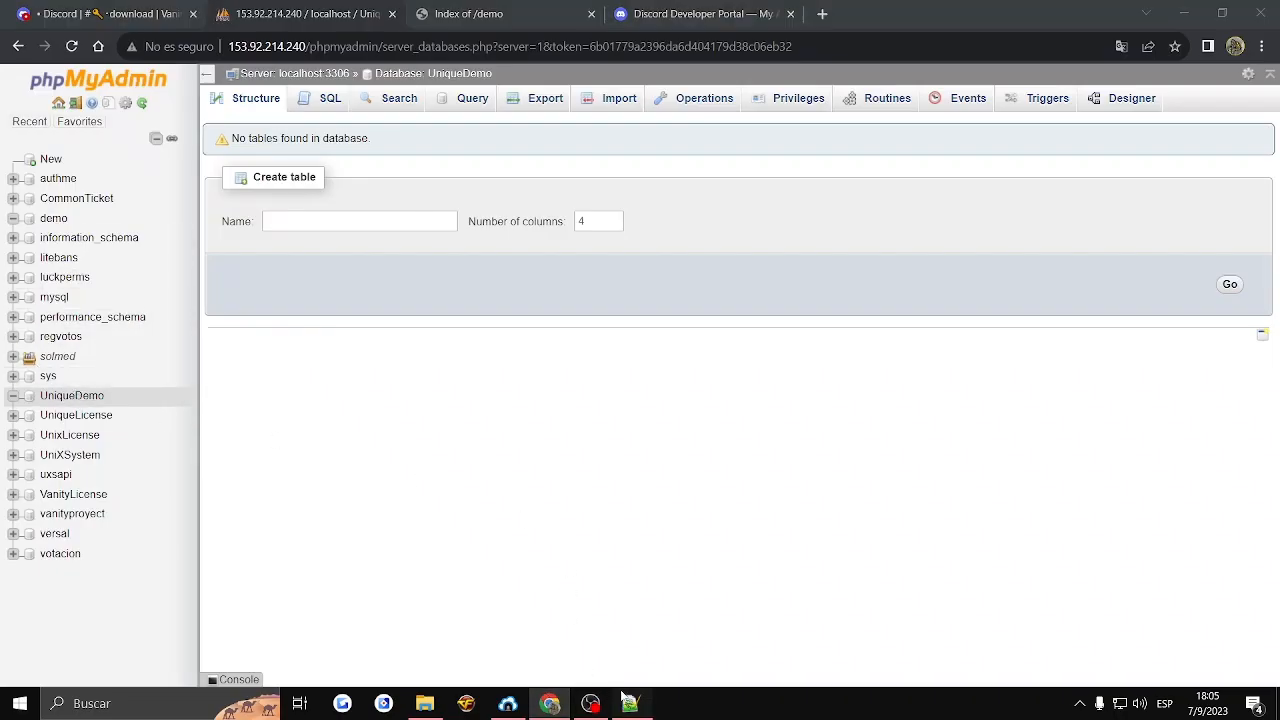
# - Examine the SITE_NAME, IMAGE_LOGO and Java code key definitions in config.php
pyautogui.click(260, 435)
pyautogui.doubleClick(205, 344)
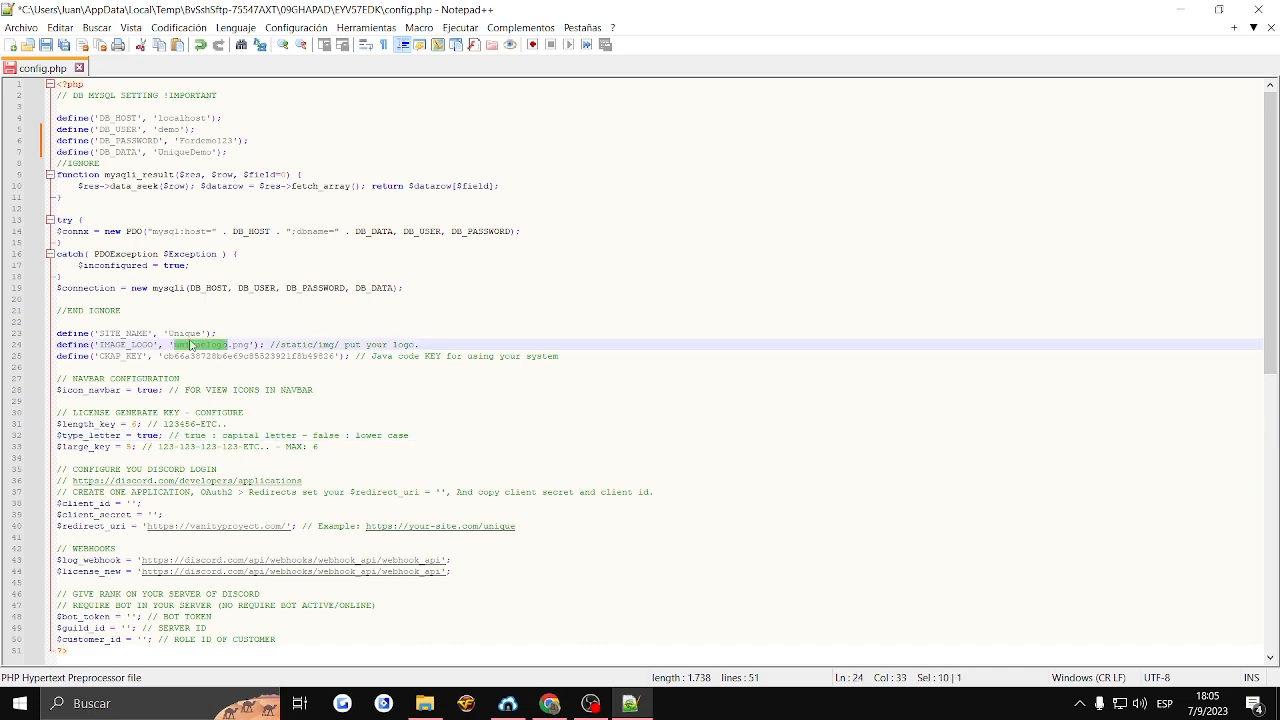
pyautogui.doubleClick(188, 333)
pyautogui.doubleClick(192, 356)
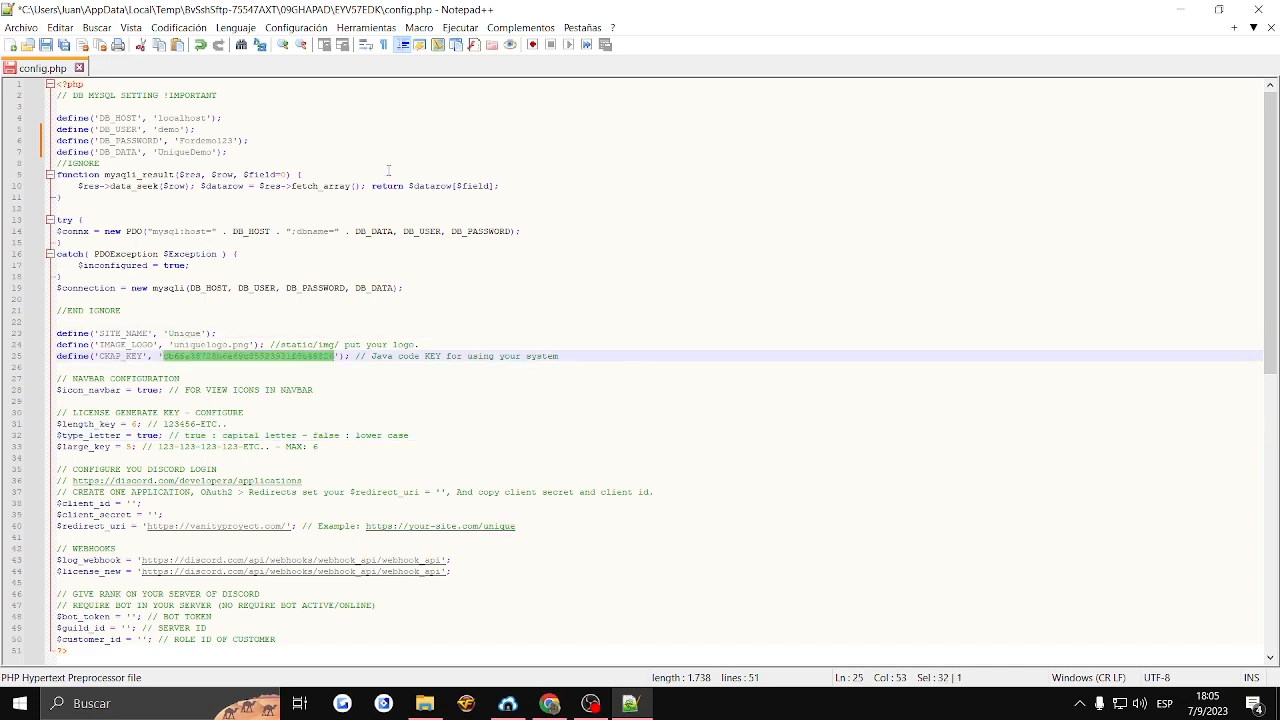
pyautogui.click(170, 214)
pyautogui.scroll(-4, 213, 356)
pyautogui.scroll(4, 213, 356)
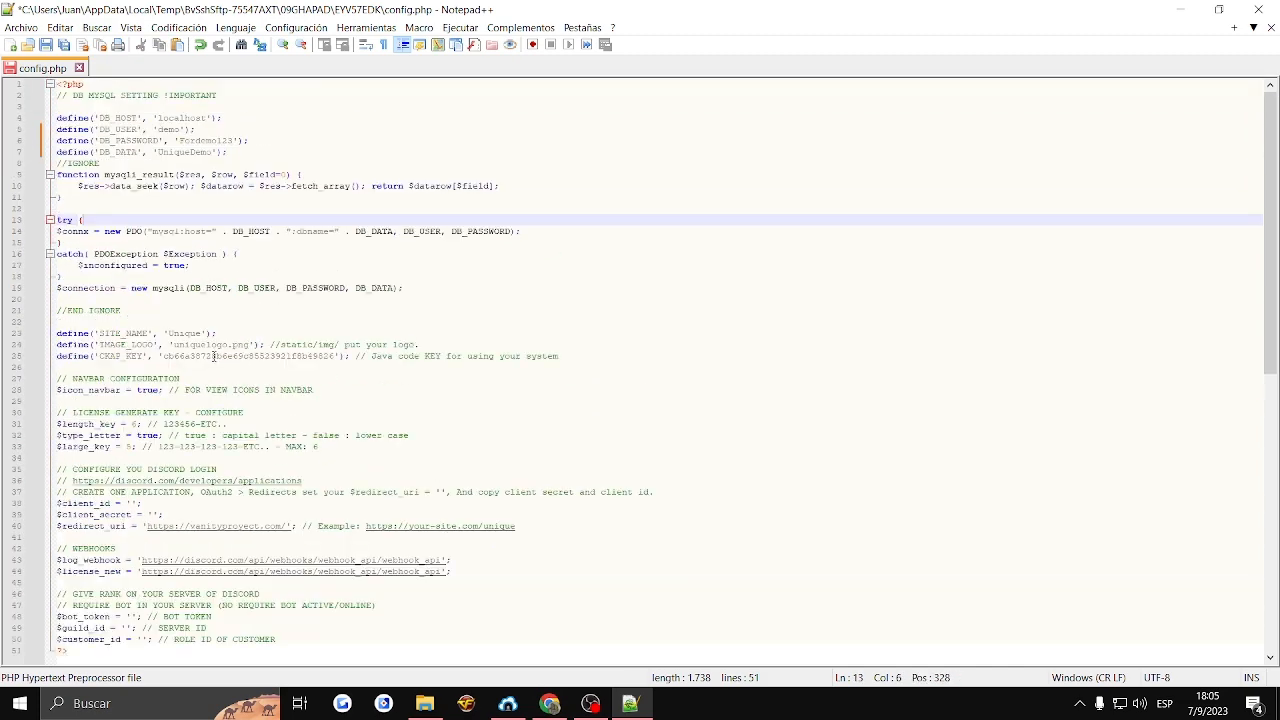
# - Switch to the Discord Developer Portal and create an application named UniqueDemo, accepting the developer terms
pyautogui.click(130, 503)
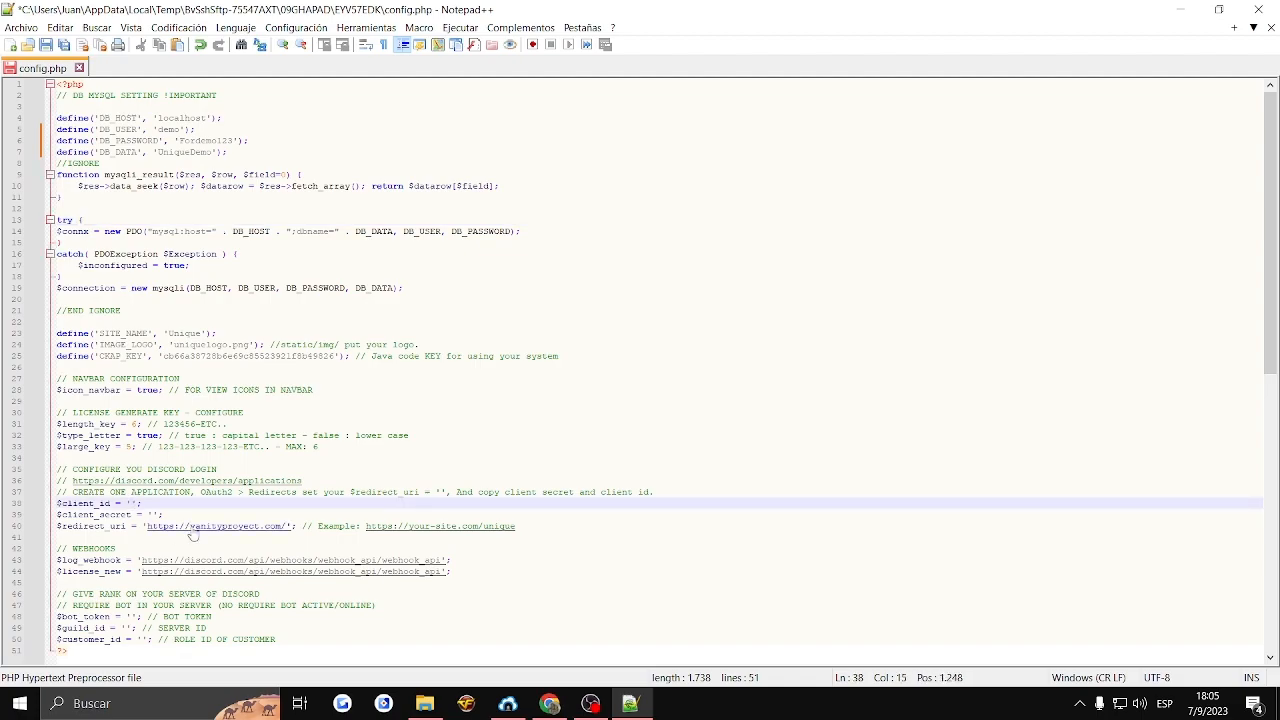
pyautogui.click(550, 703)
pyautogui.click(700, 14)
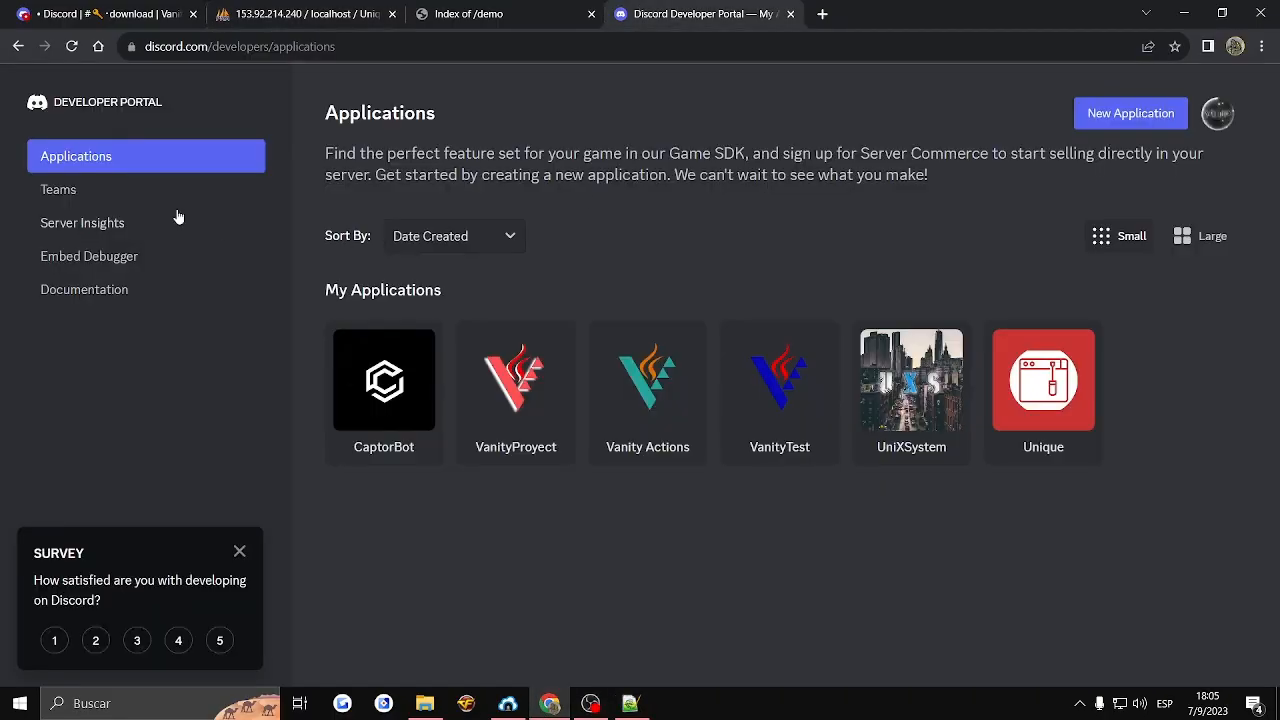
pyautogui.click(1131, 114)
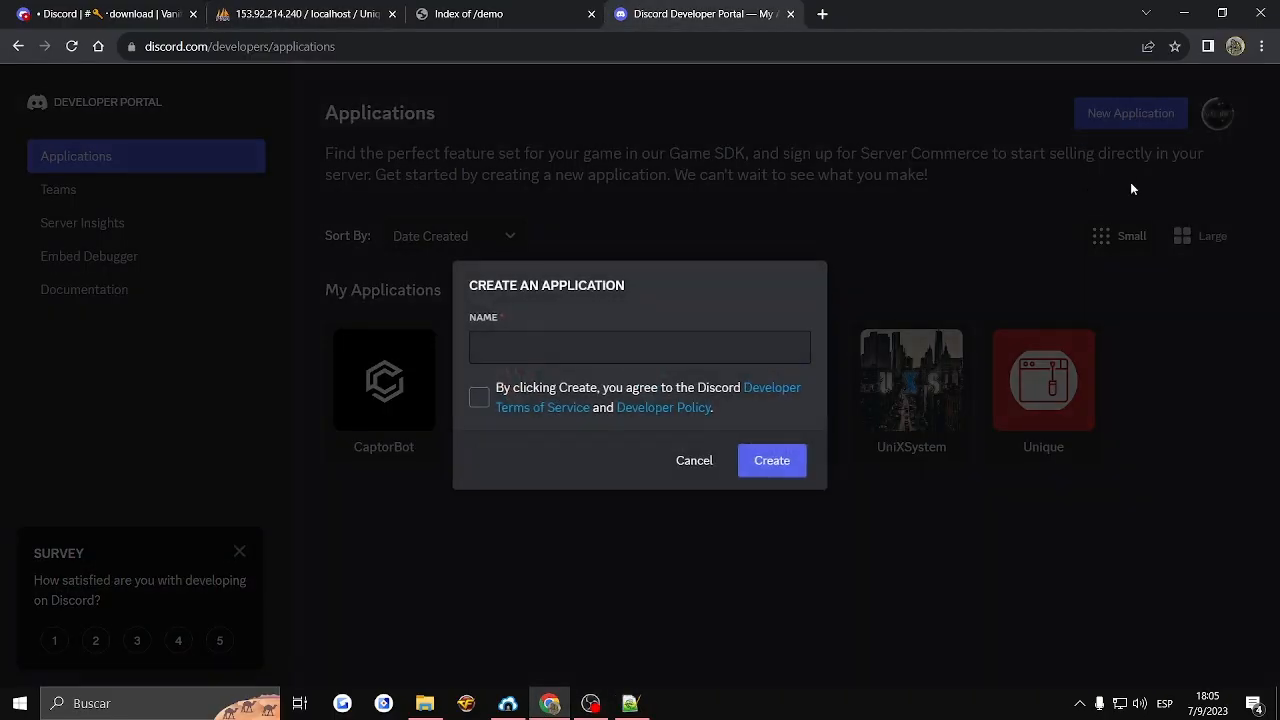
pyautogui.click(528, 354)
pyautogui.write('UniqueDemo')
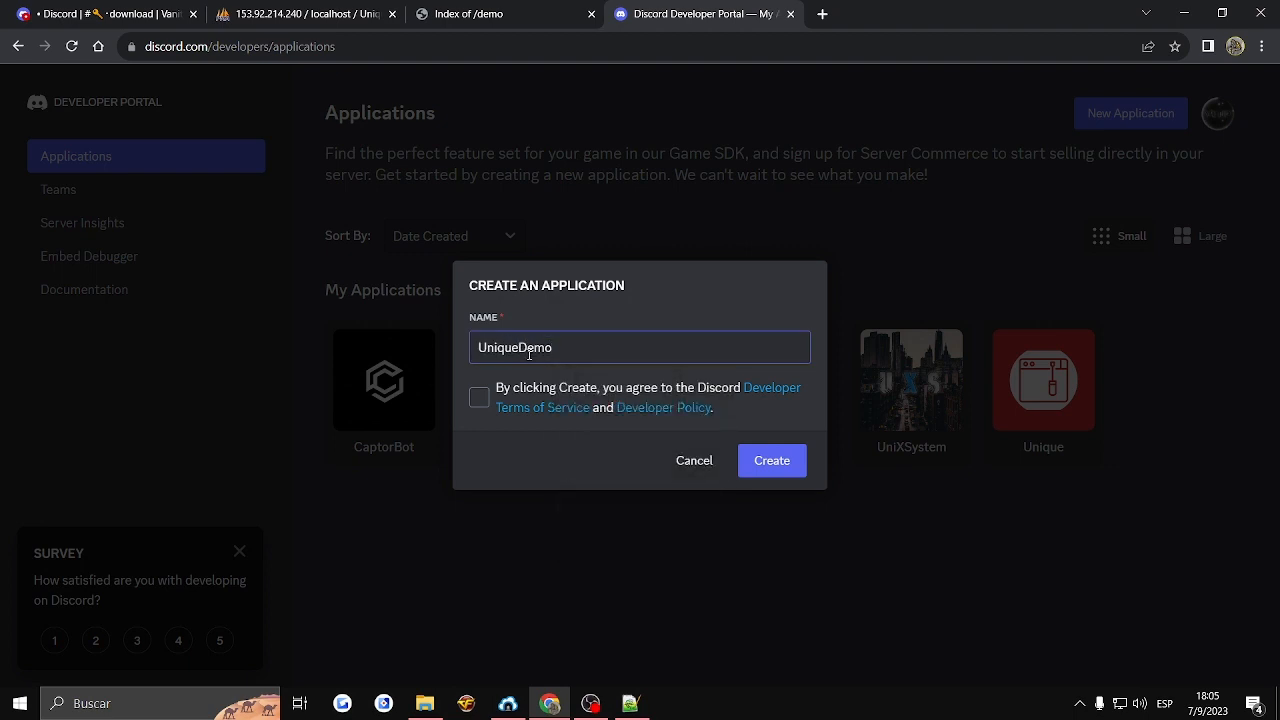
pyautogui.click(480, 398)
pyautogui.click(770, 452)
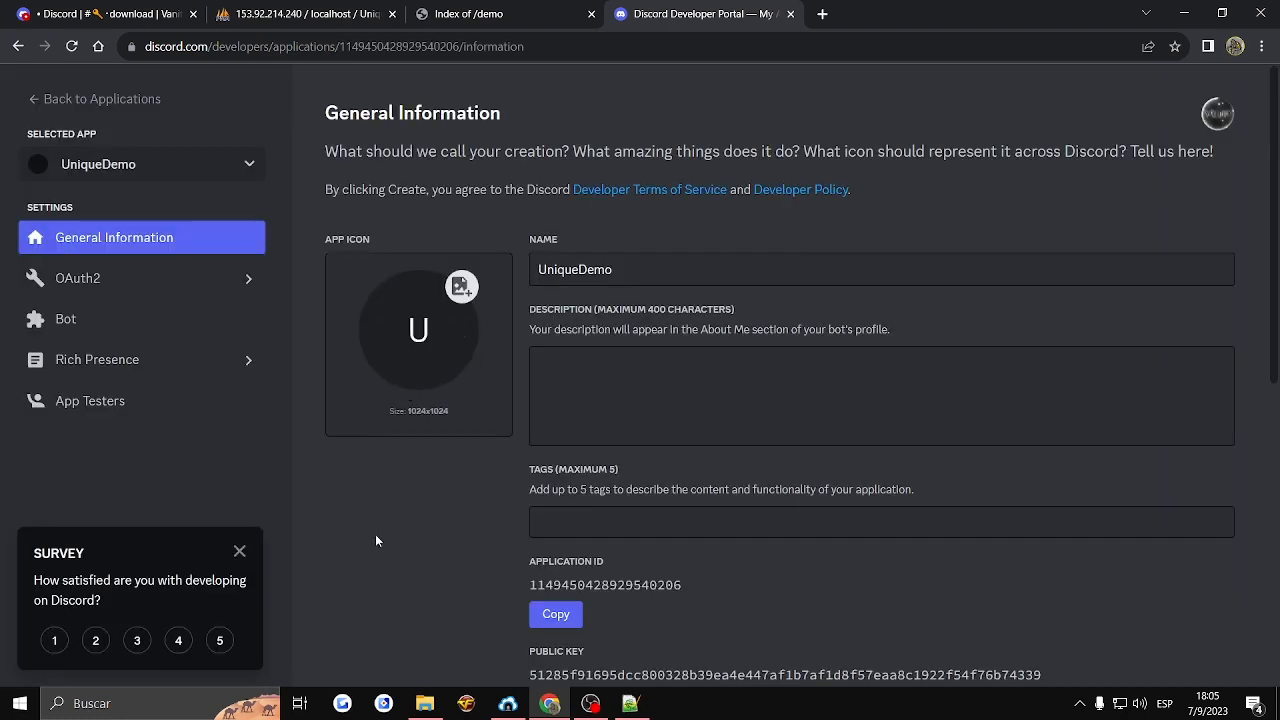
# - Generate a new client secret in the OAuth2 settings of the UniqueDemo application
pyautogui.scroll(-3, 642, 366)
pyautogui.scroll(-2, 642, 366)
pyautogui.scroll(4, 642, 366)
pyautogui.scroll(-2, 642, 366)
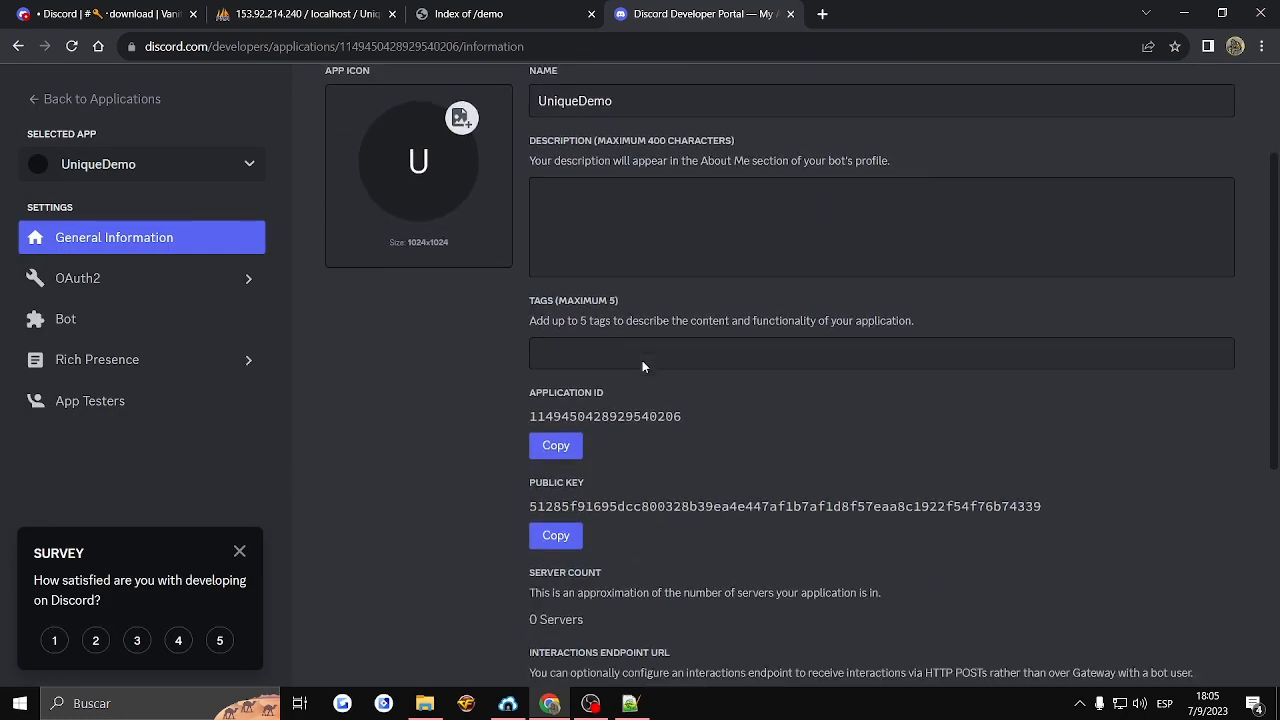
pyautogui.scroll(4, 642, 366)
pyautogui.click(60, 282)
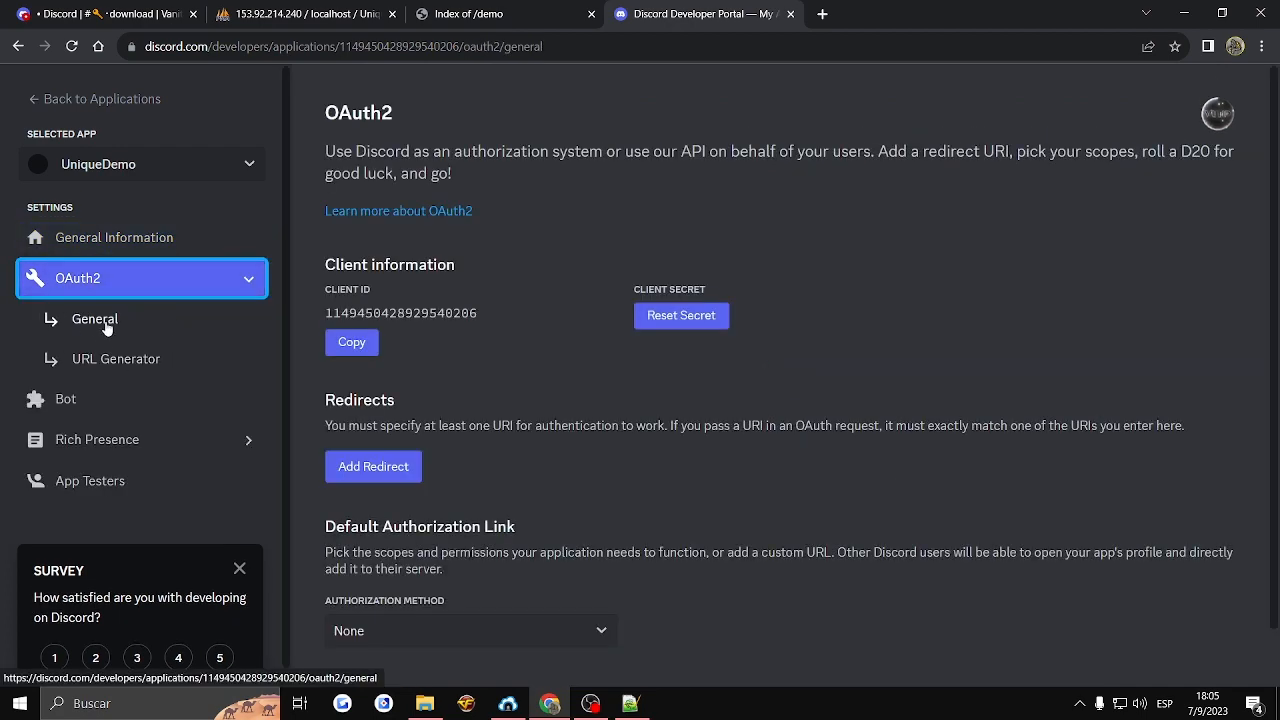
pyautogui.click(690, 317)
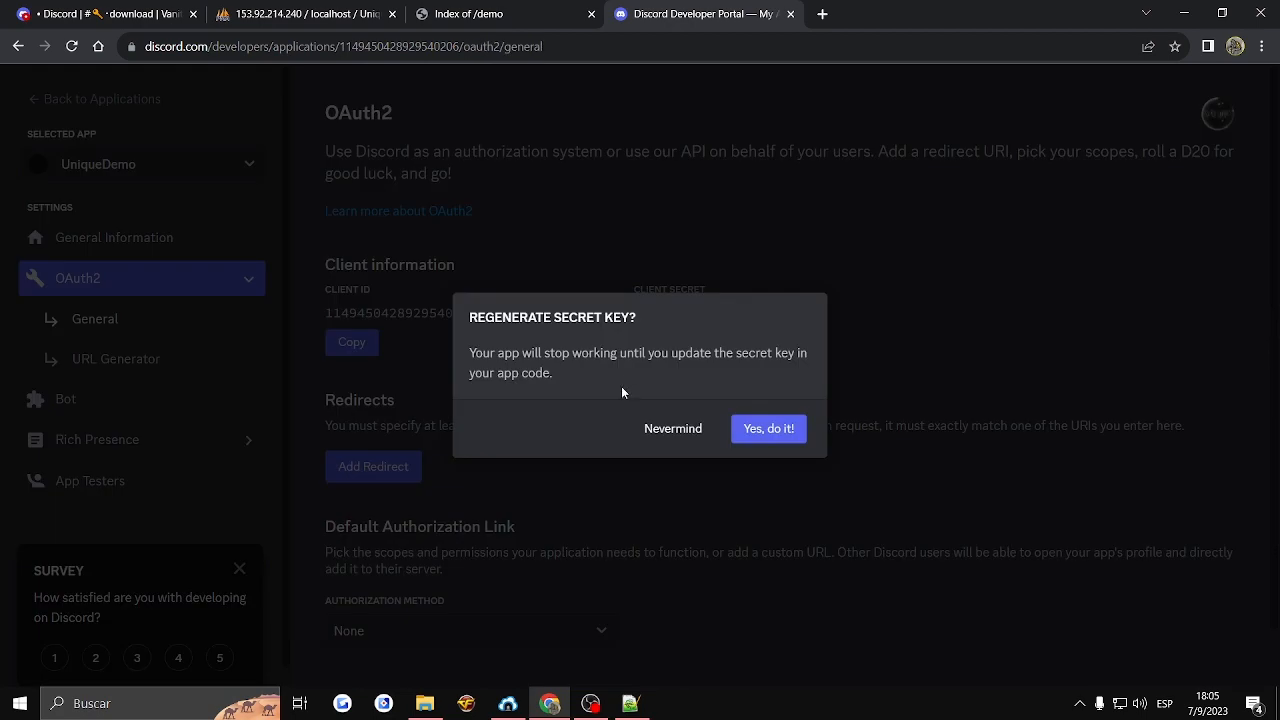
pyautogui.click(690, 428)
pyautogui.click(696, 330)
pyautogui.click(777, 432)
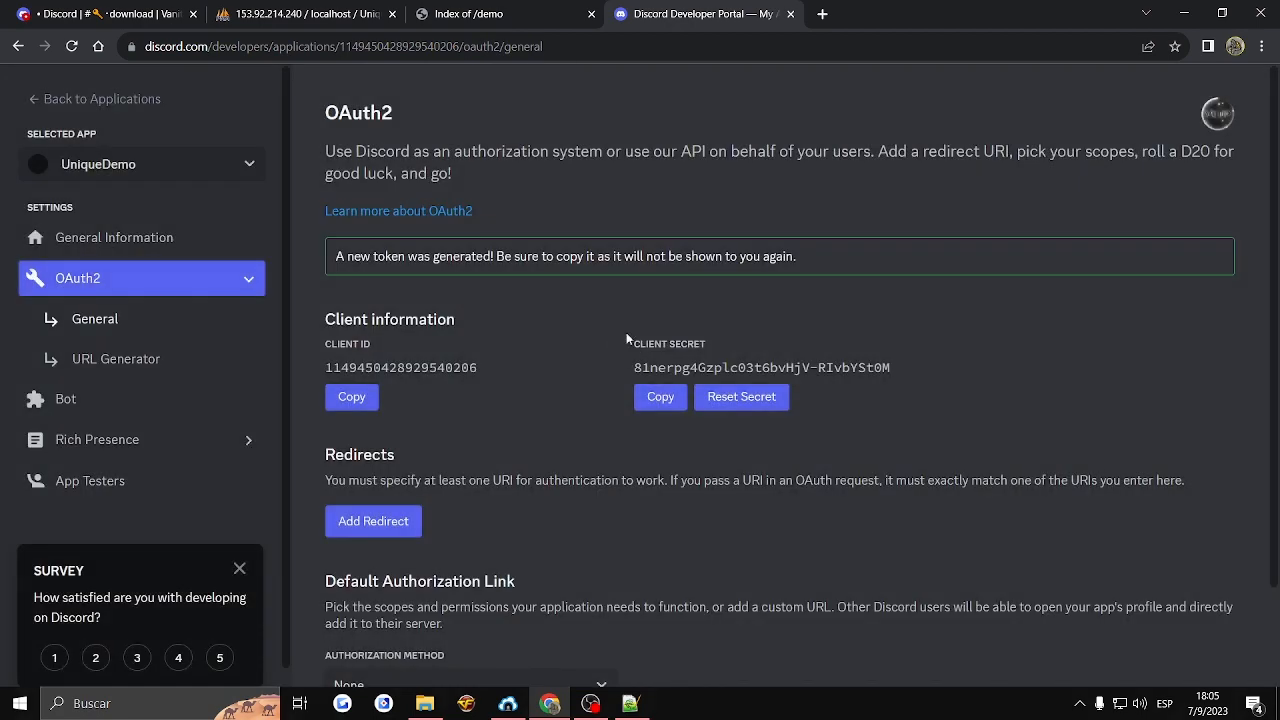
# - Copy the new client secret and paste it as the $client_secret value in config.php in Notepad++
pyautogui.click(660, 397)
pyautogui.click(630, 703)
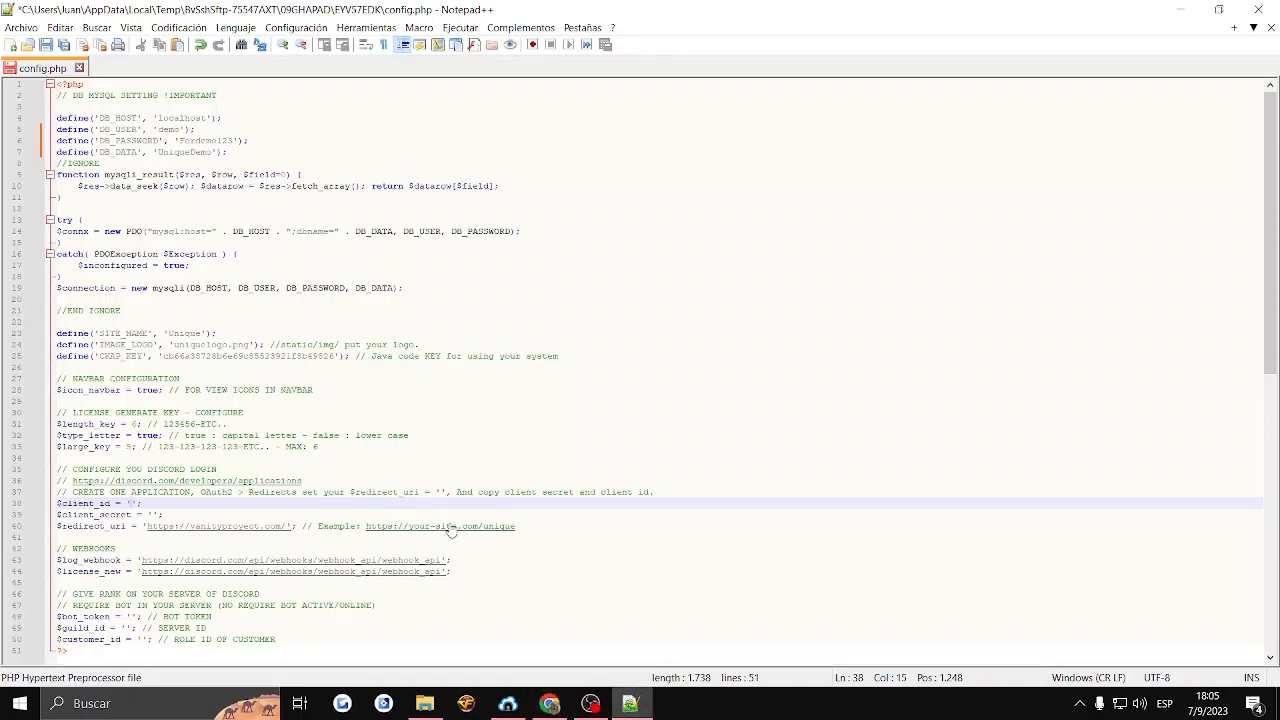
pyautogui.click(166, 513)
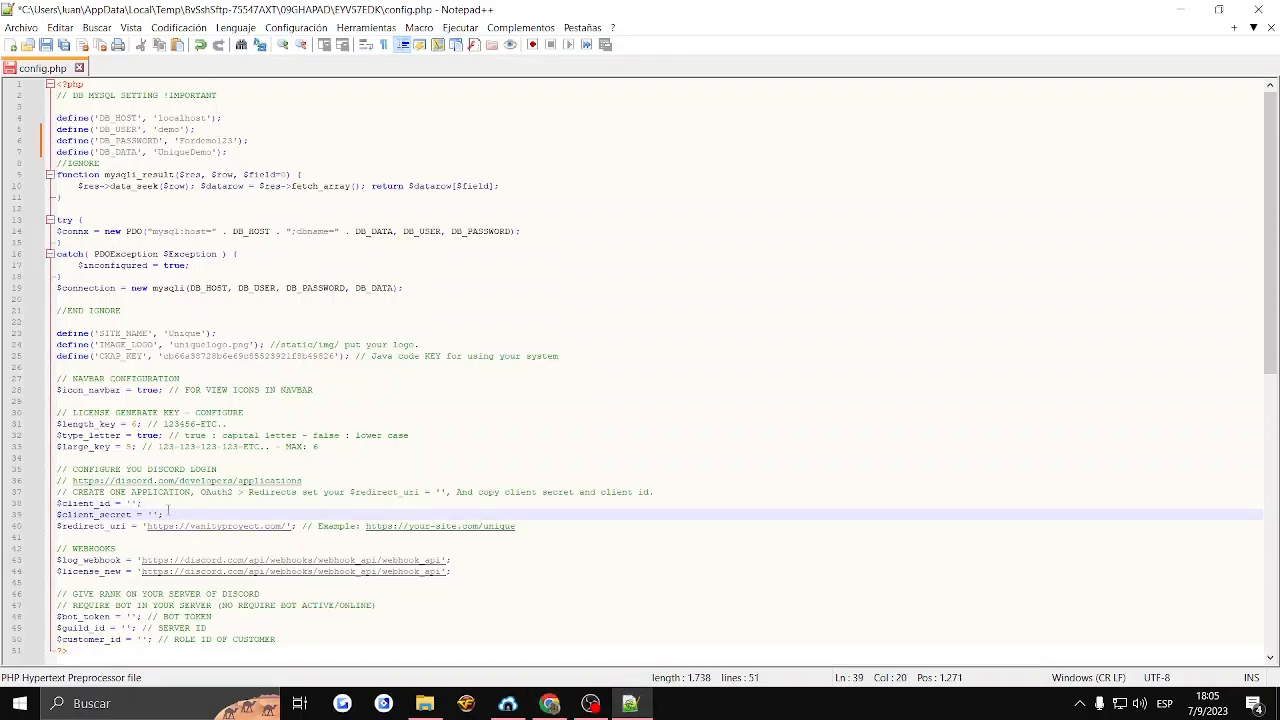
pyautogui.hotkey('ctrl', 'v')
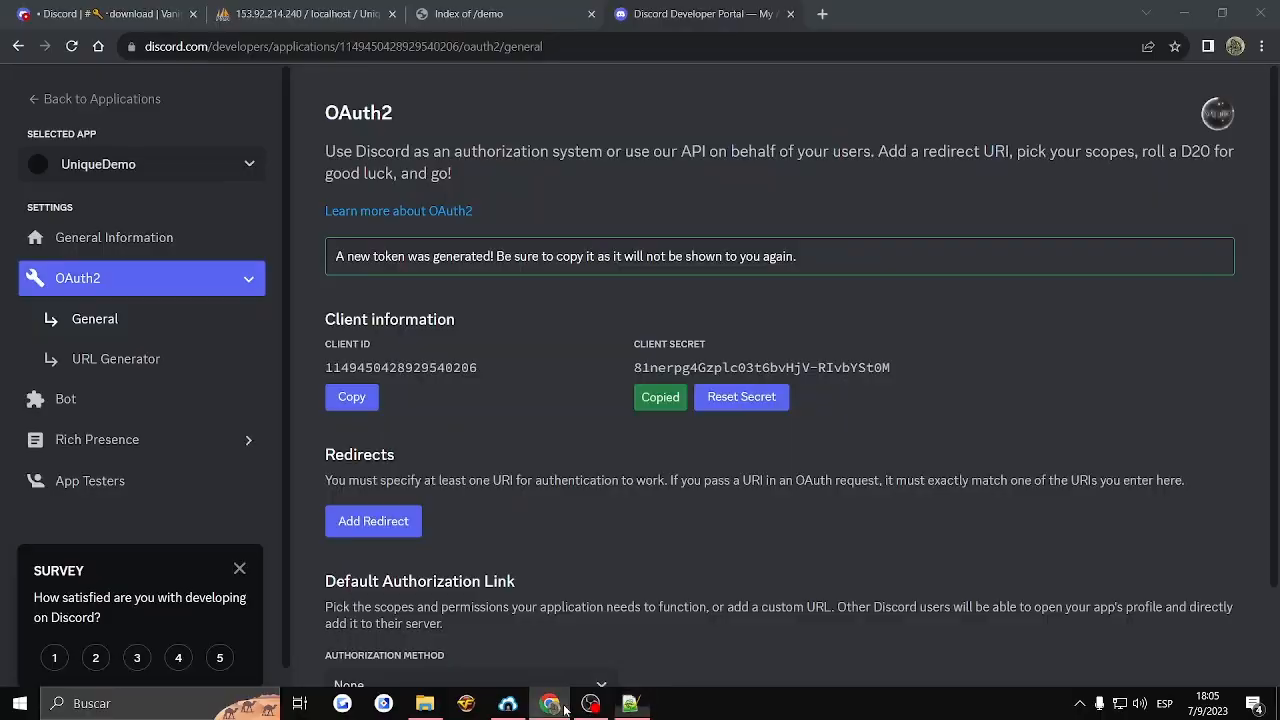
# - Copy the application's client ID from the Discord Developer Portal into the $client_id value in config.php
pyautogui.click(550, 703)
pyautogui.click(370, 396)
pyautogui.click(630, 703)
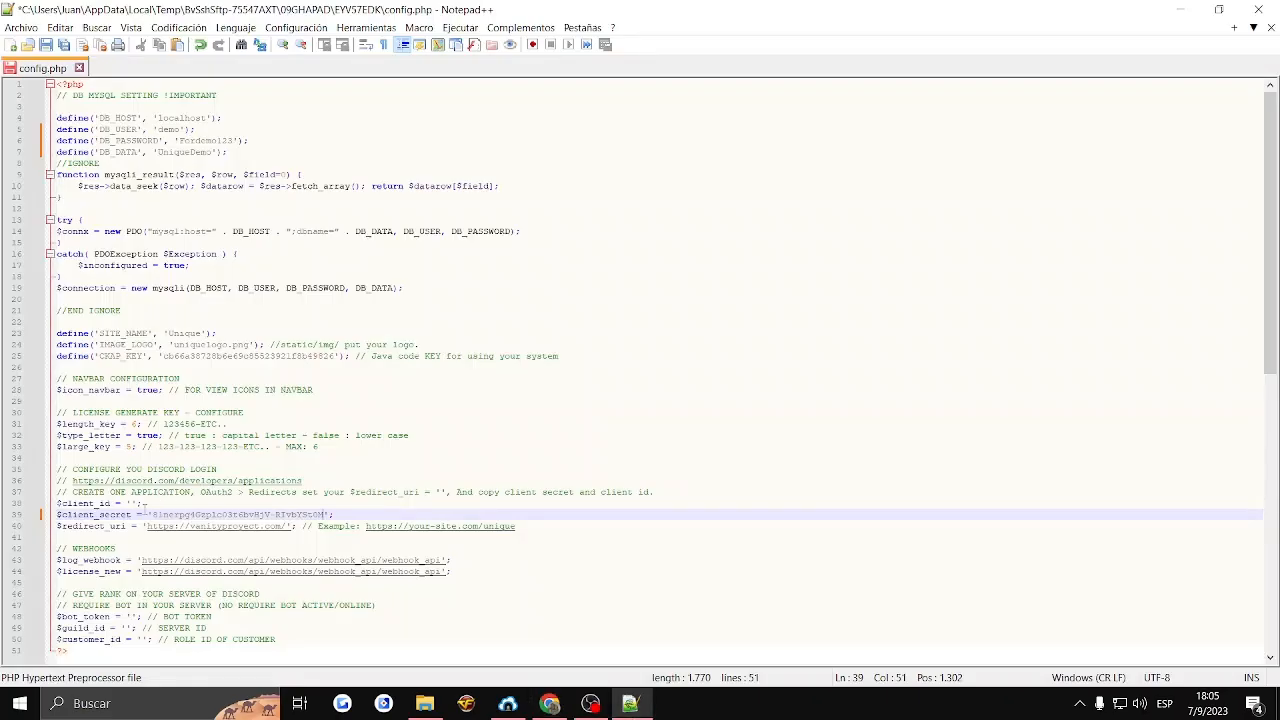
pyautogui.click(136, 504)
pyautogui.hotkey('ctrl', 'v')
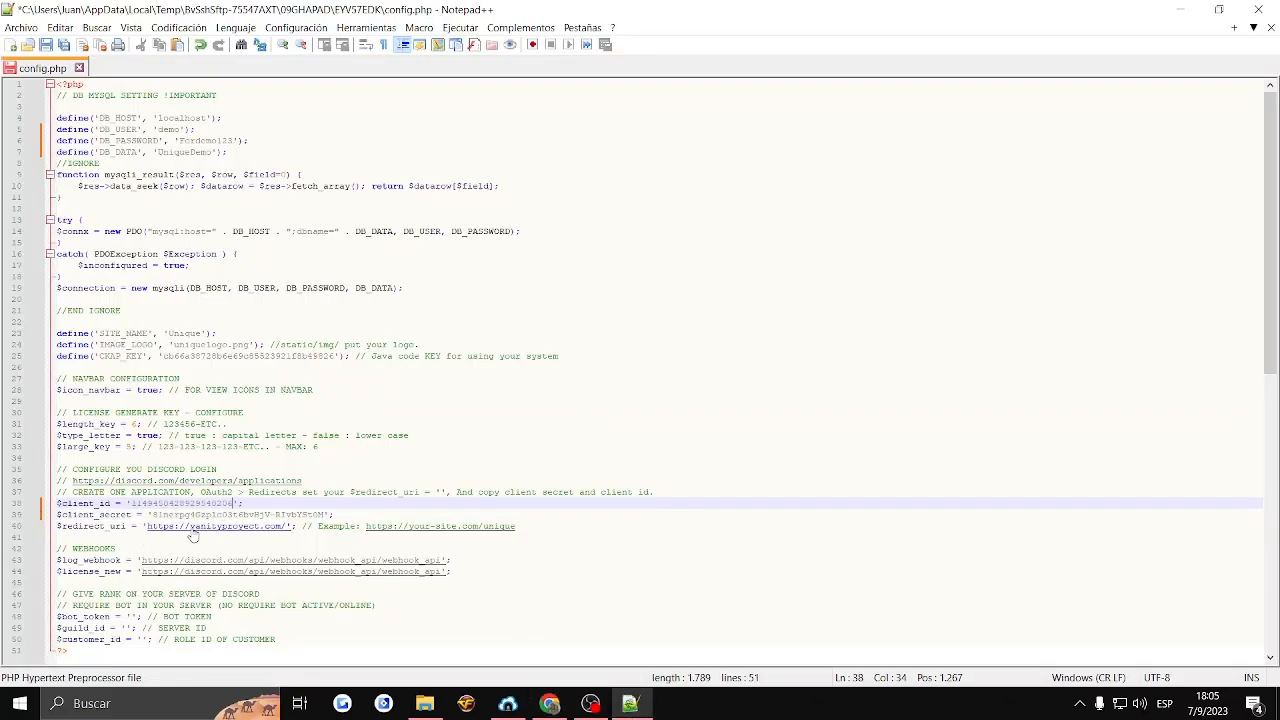
pyautogui.click(191, 527)
pyautogui.write('pubg.')
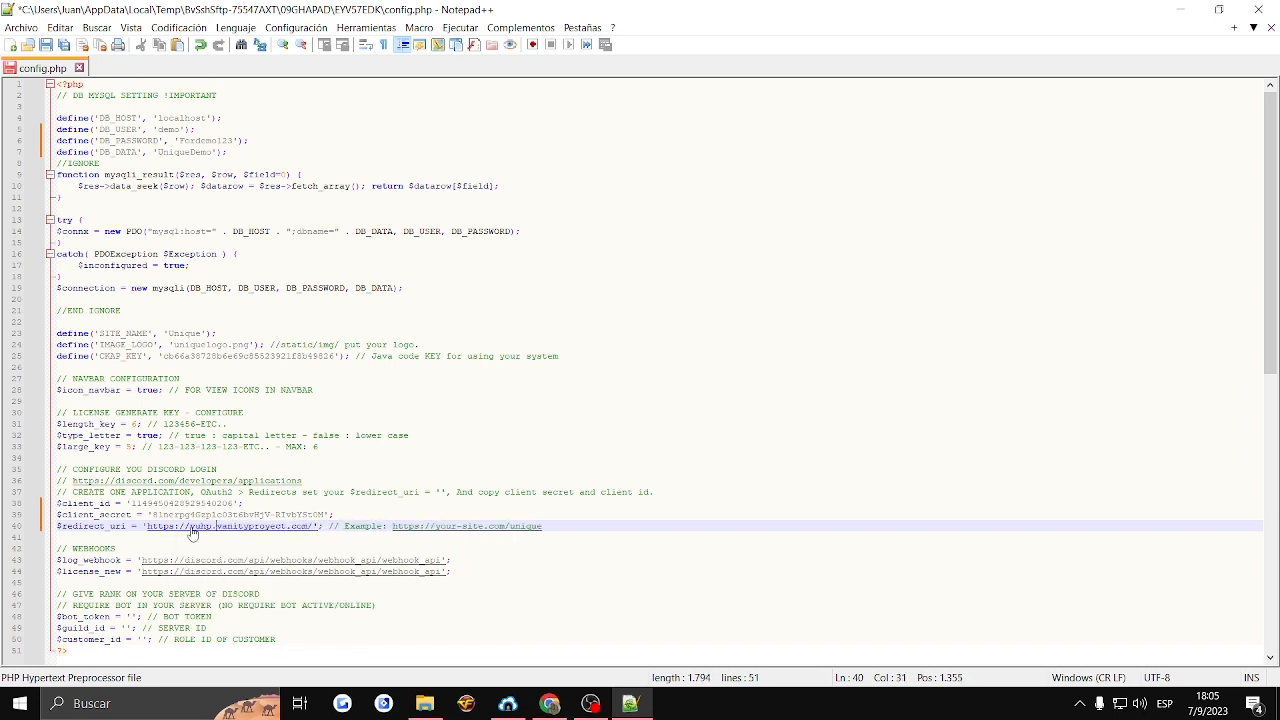
pyautogui.click(313, 527)
pyautogui.write('demo')
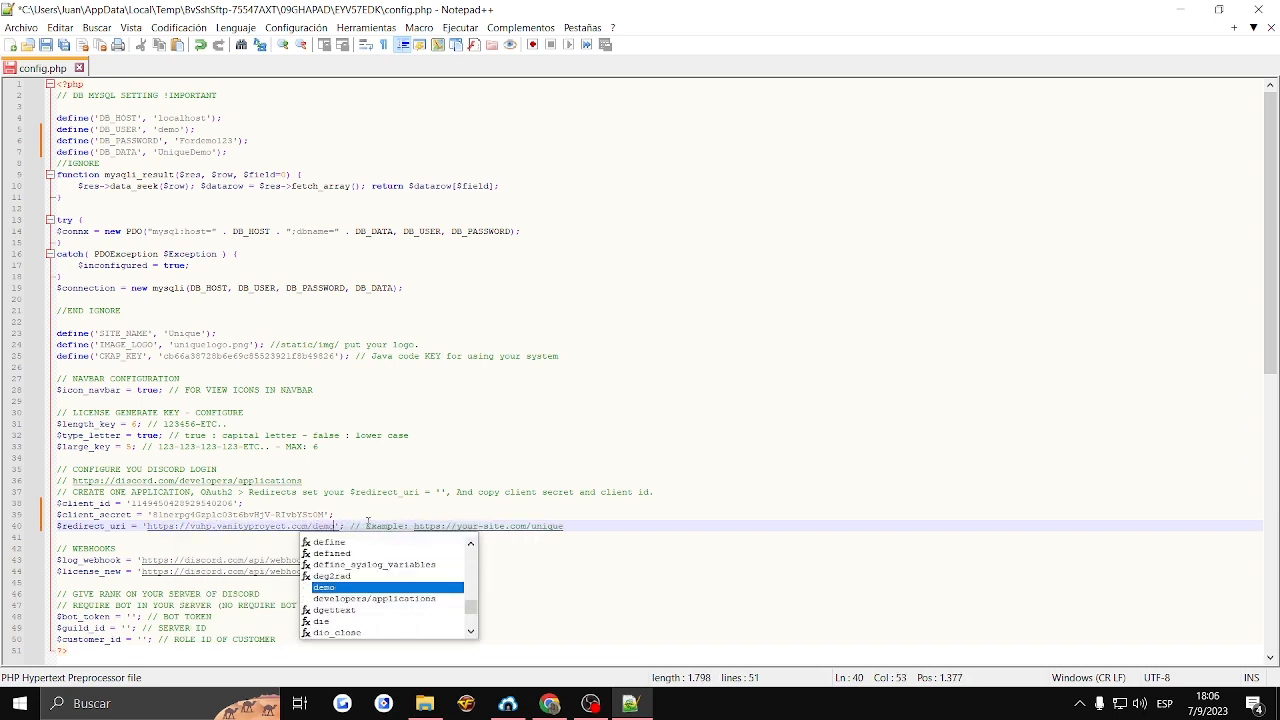
pyautogui.click(368, 523)
# - Compare the demo site's address in the browser with the $redirect_uri value in config.php
pyautogui.click(549, 703)
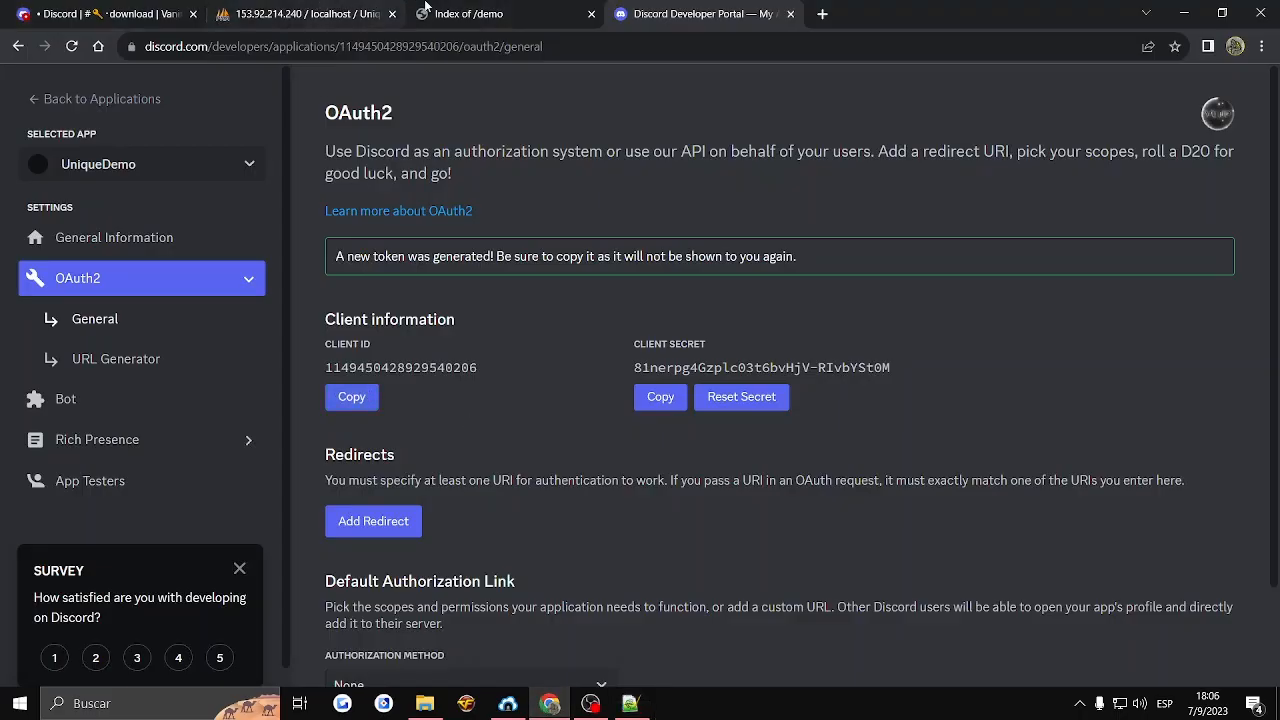
pyautogui.click(432, 12)
pyautogui.moveTo(213, 46); pyautogui.dragTo(340, 50)
pyautogui.click(358, 50)
pyautogui.hotkey('ctrl', 'a')
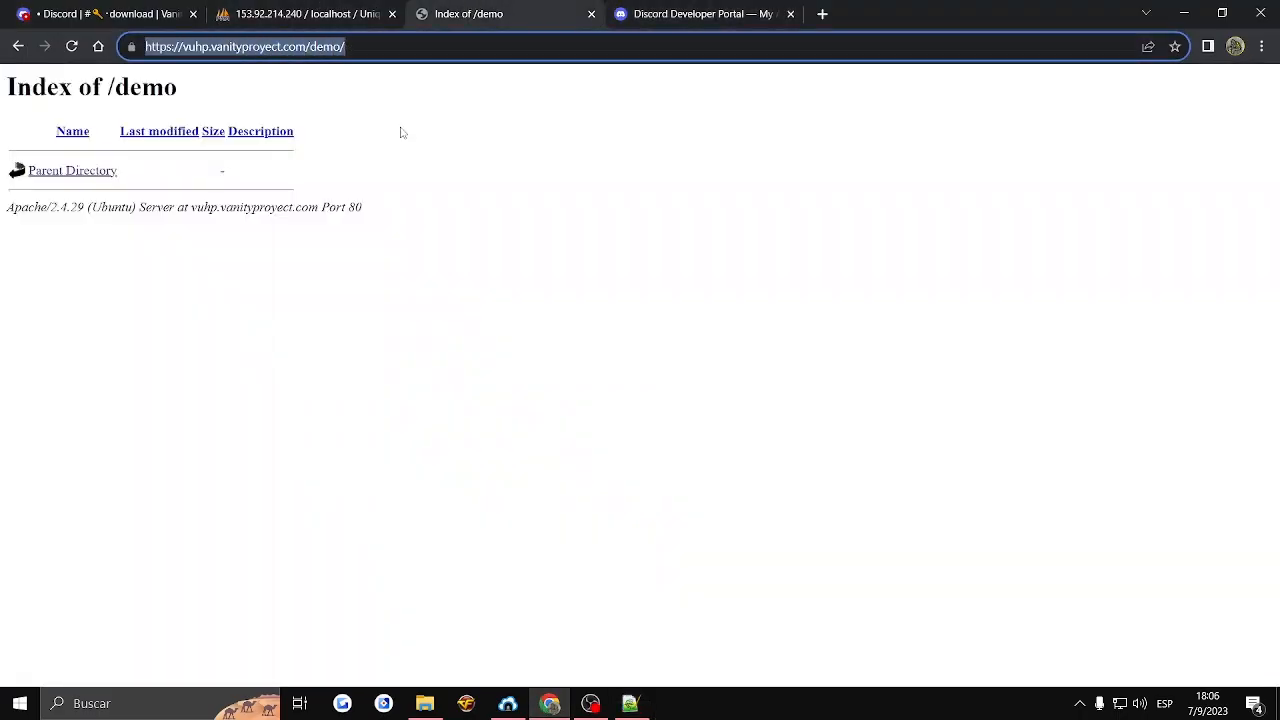
pyautogui.click(630, 703)
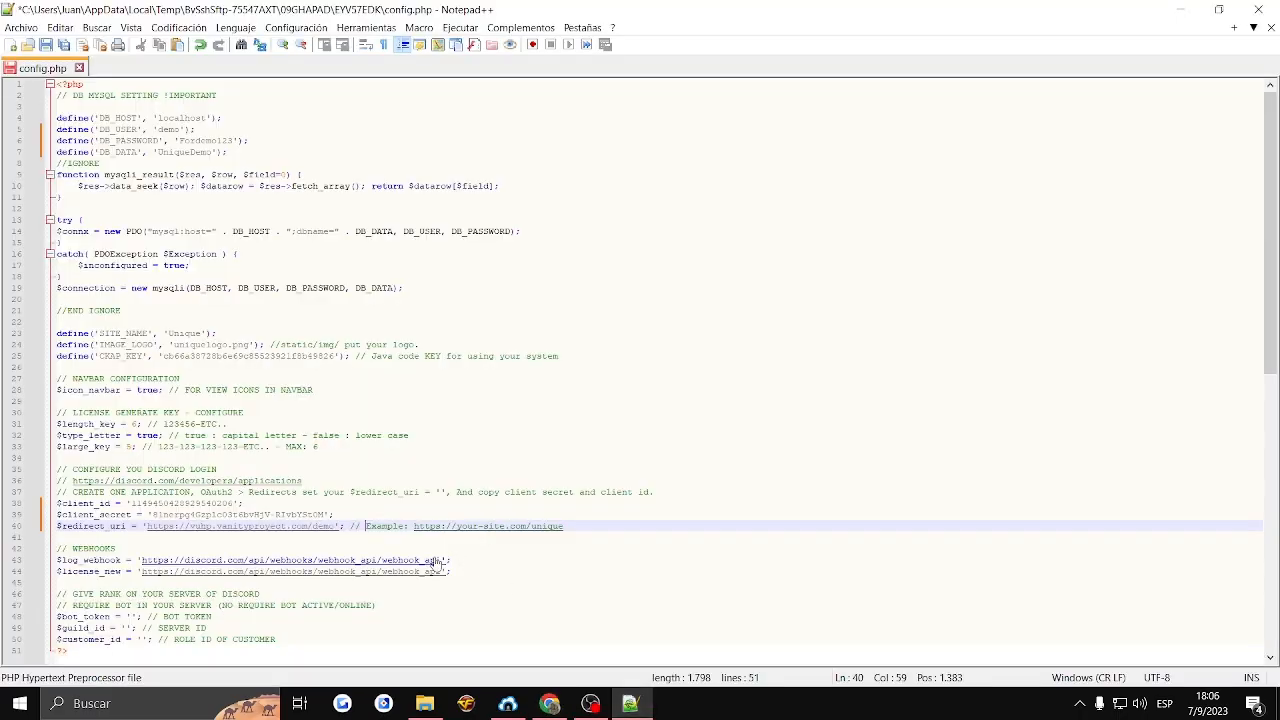
pyautogui.moveTo(338, 527); pyautogui.dragTo(149, 531)
pyautogui.click(336, 528)
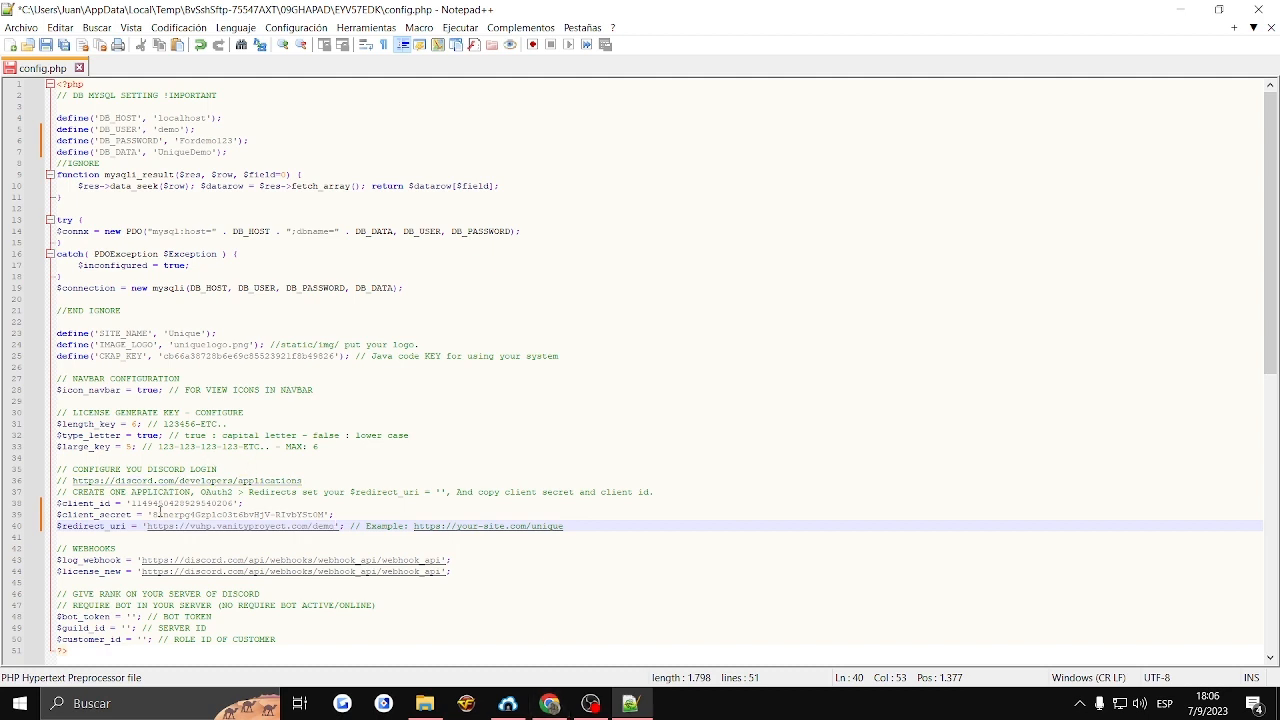
# - Examine the license key generation settings for key length, letter case and number of groups
pyautogui.click(135, 424)
pyautogui.click(127, 447)
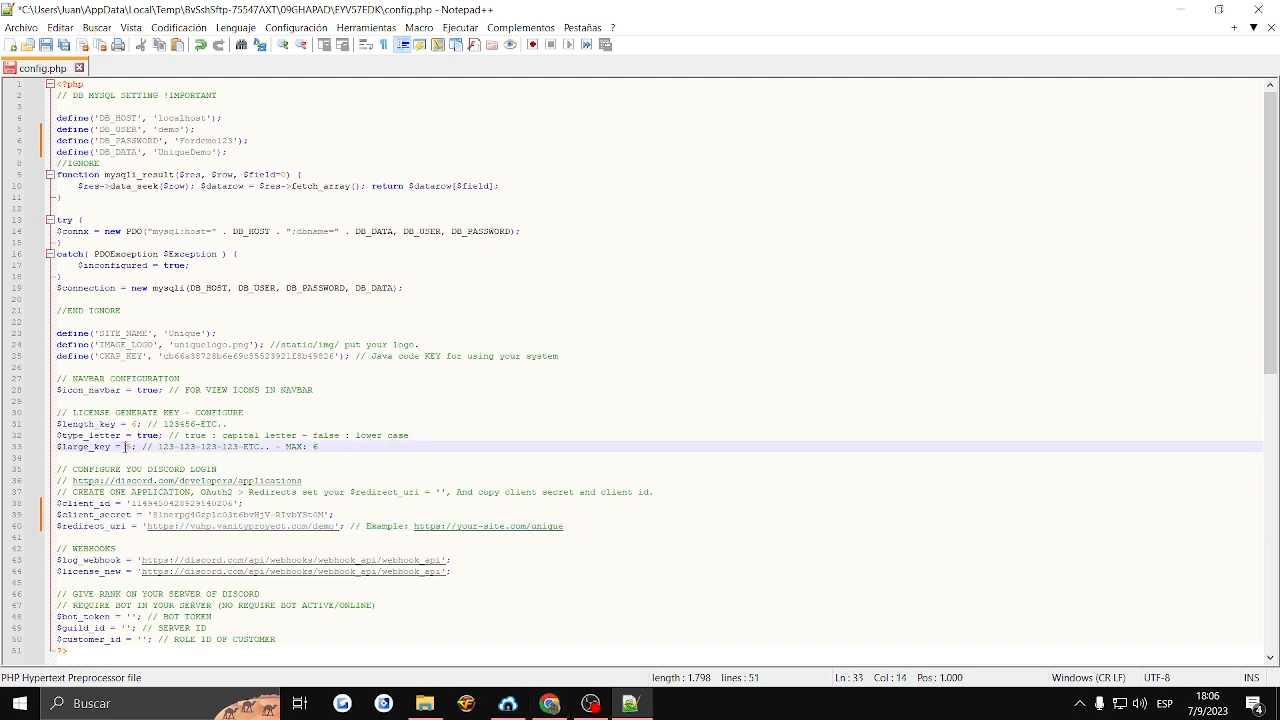
pyautogui.moveTo(126, 447); pyautogui.dragTo(134, 447)
pyautogui.write('8')
pyautogui.click(190, 367)
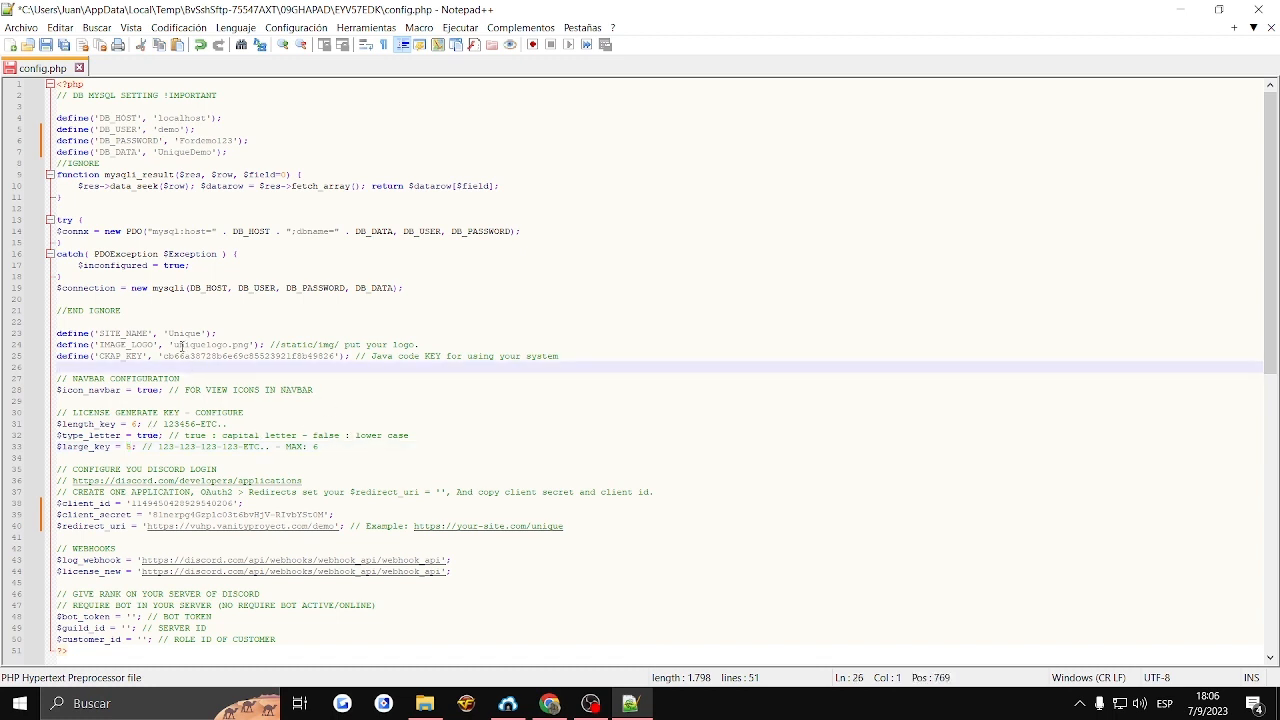
# - Select the placeholder webhook URL in the $log_webhook value of config.php
pyautogui.scroll(-3, 262, 452)
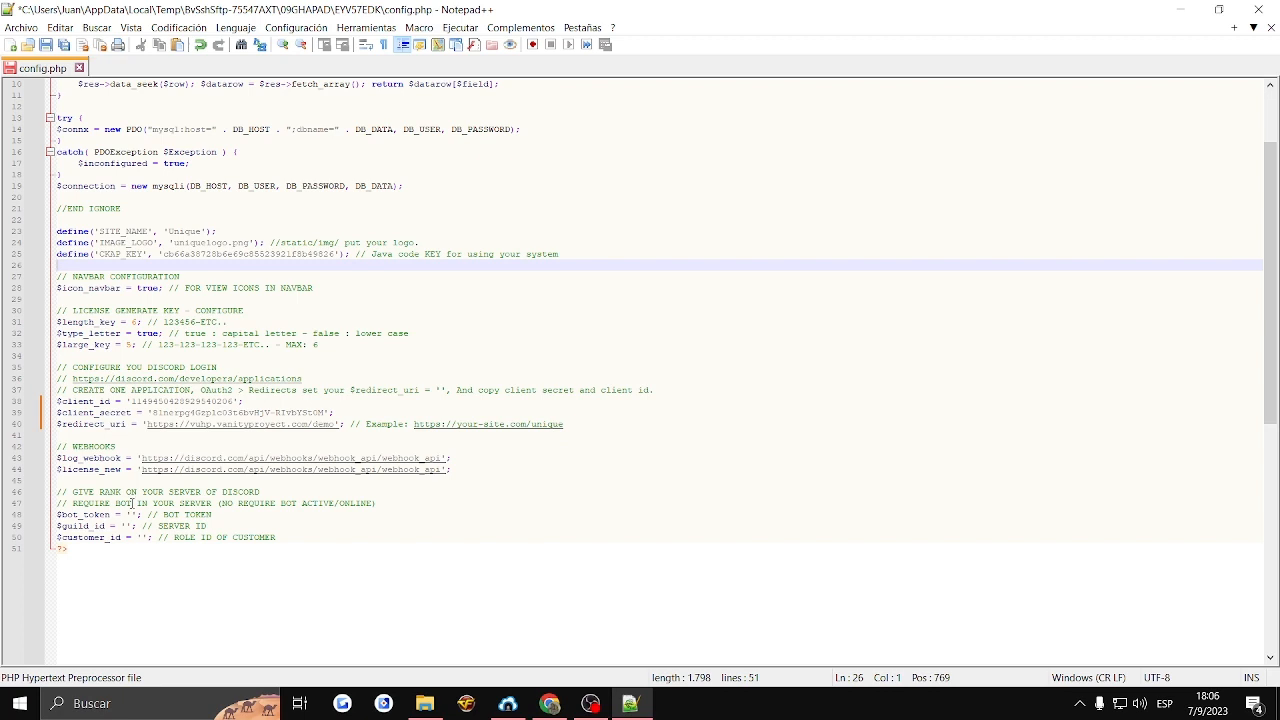
pyautogui.click(132, 510)
pyautogui.moveTo(442, 458); pyautogui.dragTo(140, 461)
# - Switch to Discord in the browser and create a new webhook in the bot-send-msg channel's integration settings
pyautogui.click(550, 703)
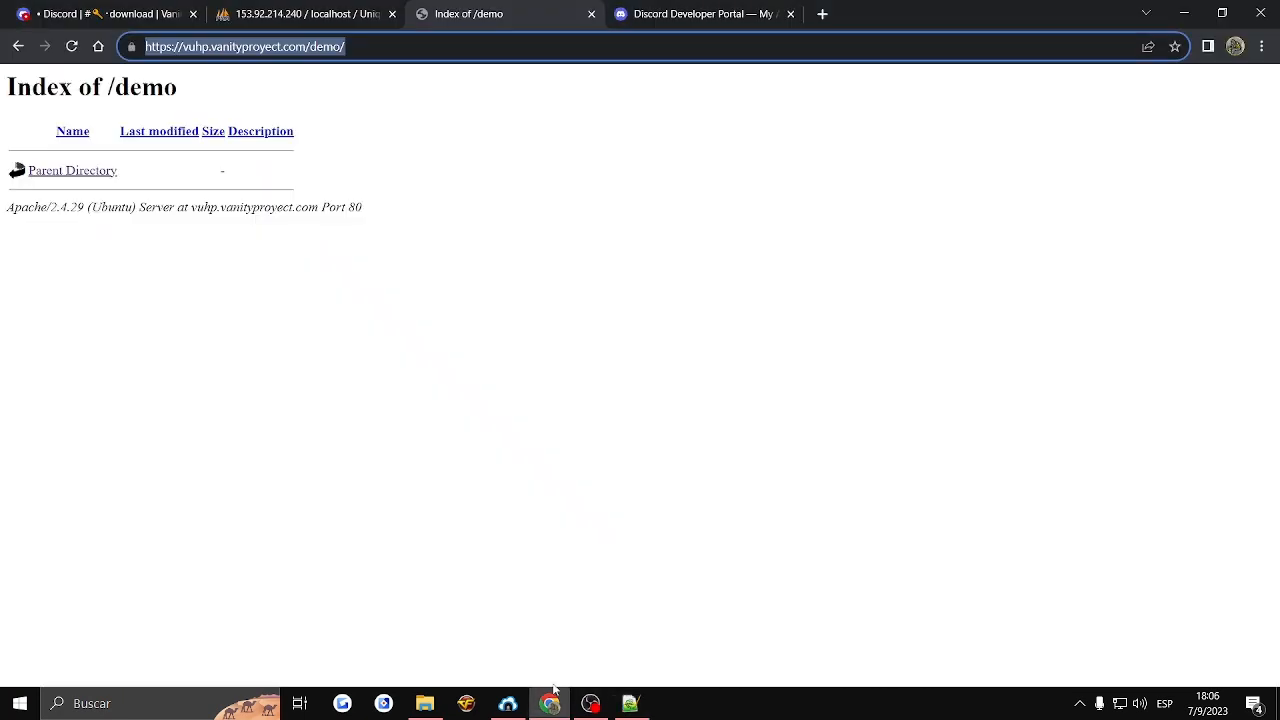
pyautogui.click(115, 13)
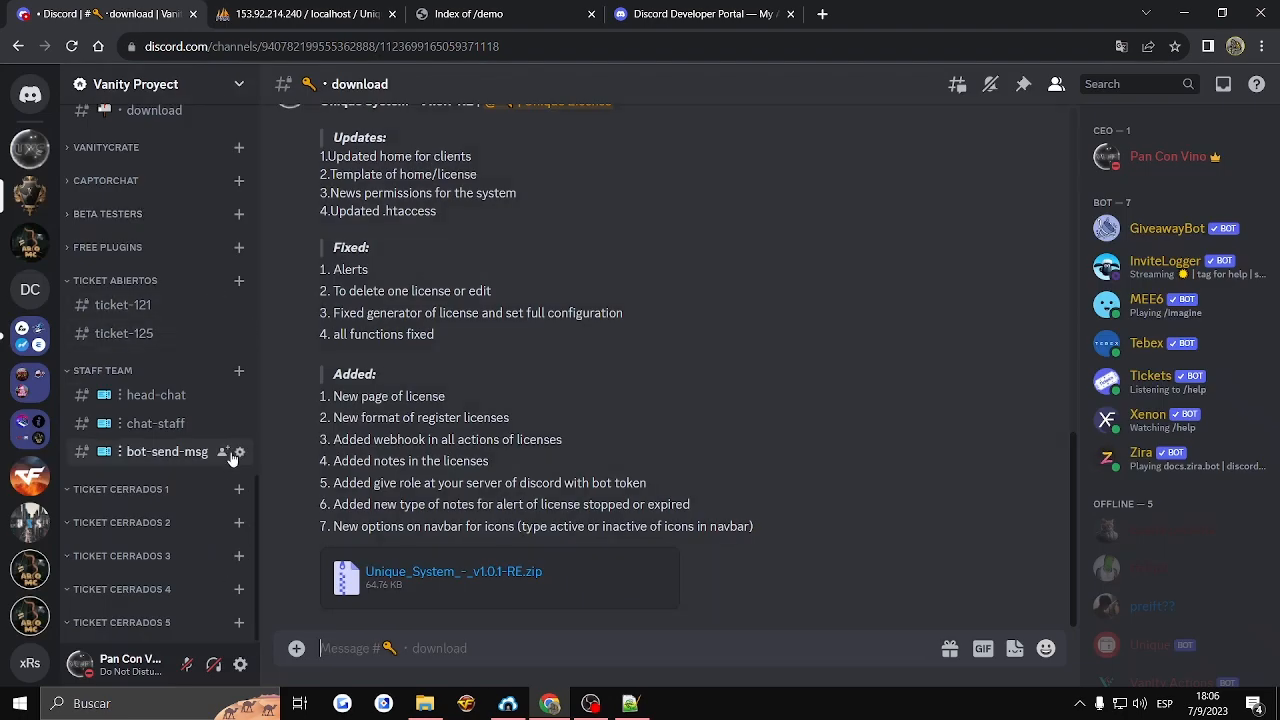
pyautogui.click(236, 455)
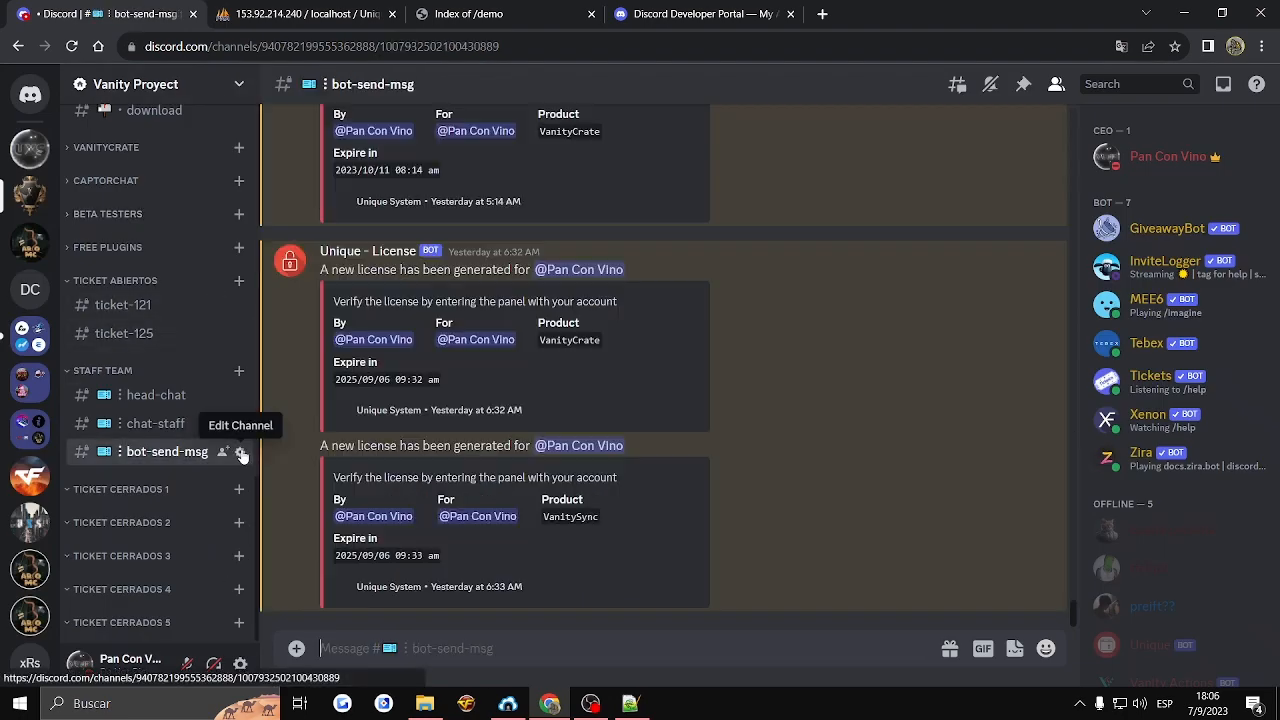
pyautogui.click(241, 455)
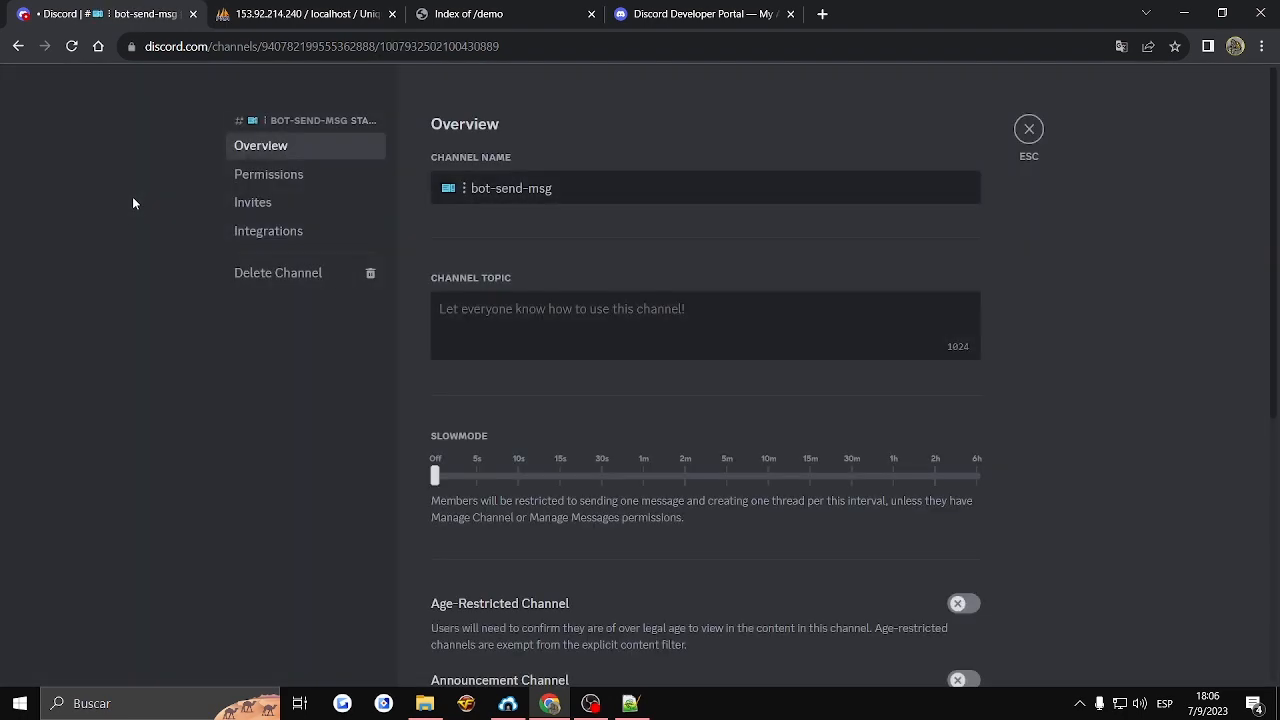
pyautogui.click(241, 176)
pyautogui.click(272, 228)
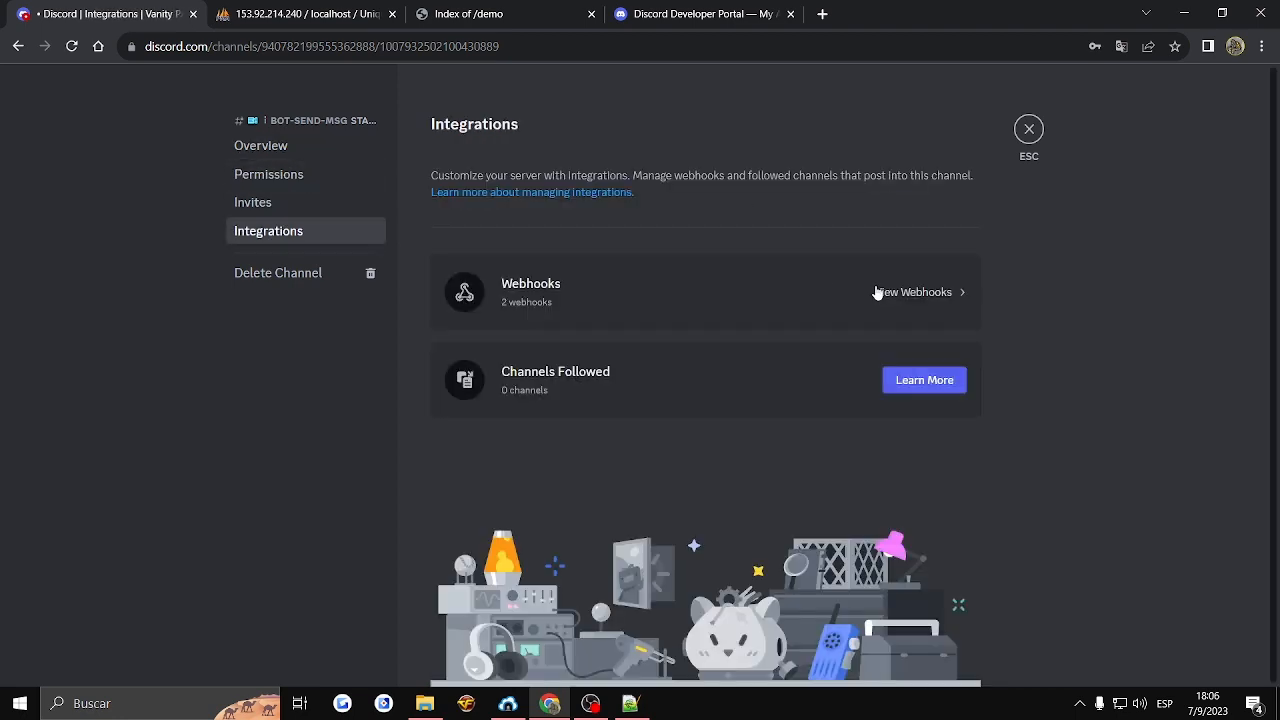
pyautogui.click(876, 290)
pyautogui.click(480, 251)
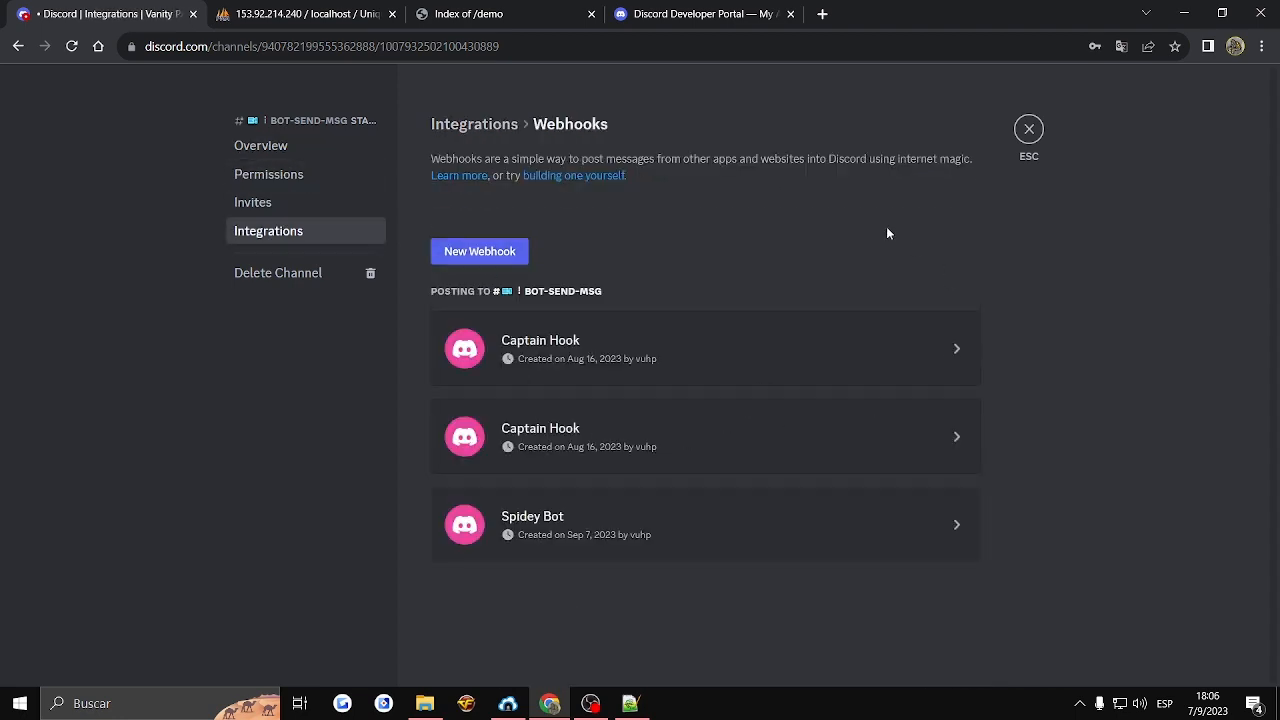
# - Copy the new webhook's URL from Discord and paste it over the placeholder in the $log_webhook value of config.php
pyautogui.click(592, 522)
pyautogui.scroll(-2, 616, 630)
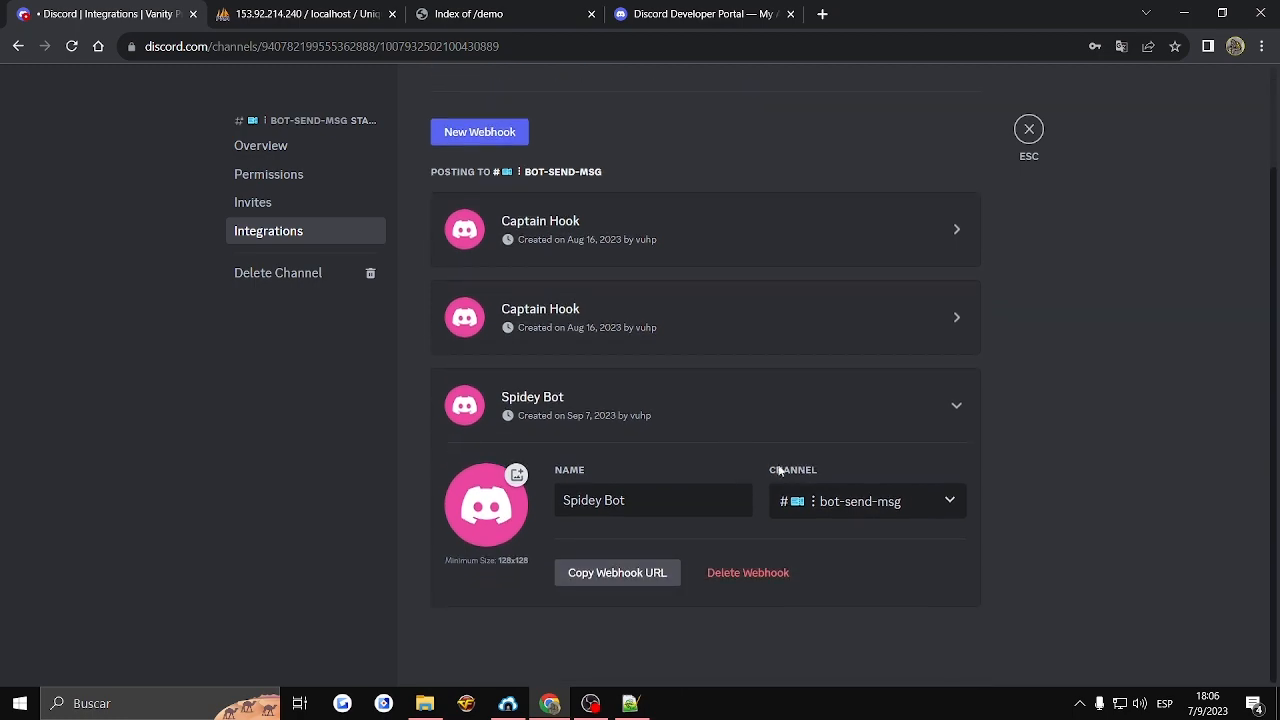
pyautogui.click(597, 574)
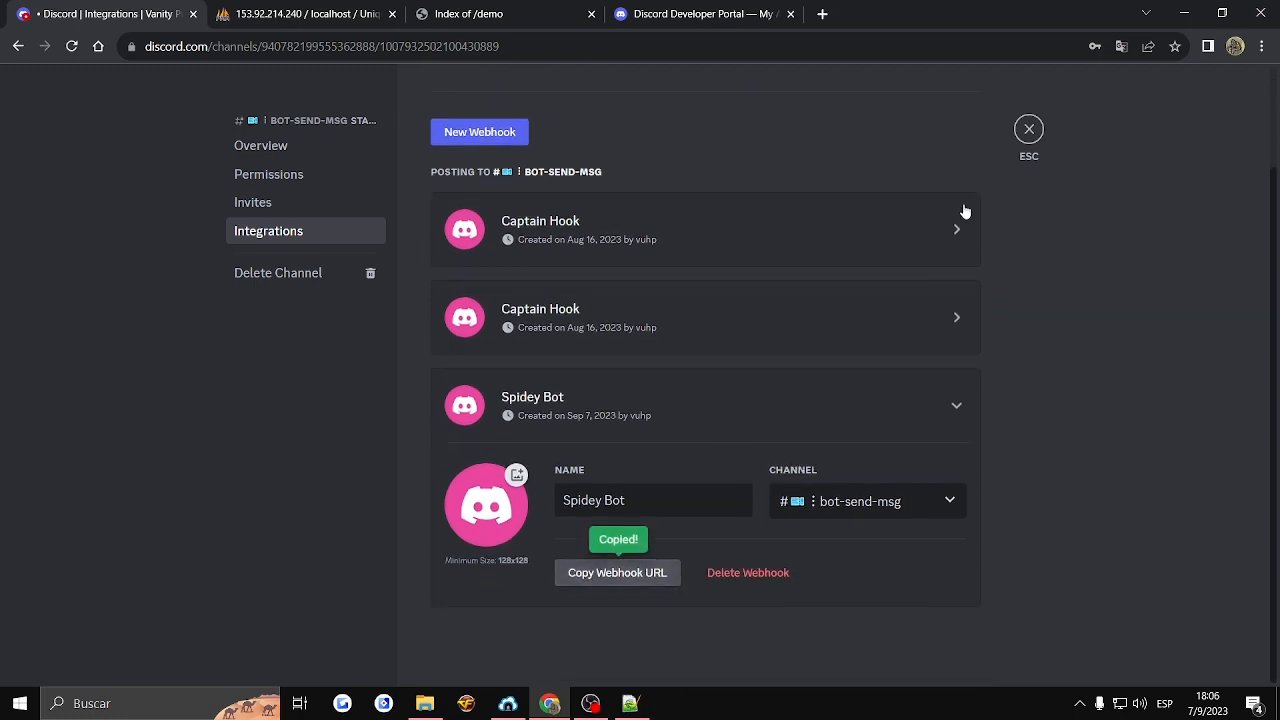
pyautogui.click(1029, 129)
pyautogui.click(630, 703)
pyautogui.hotkey('ctrl', 'v')
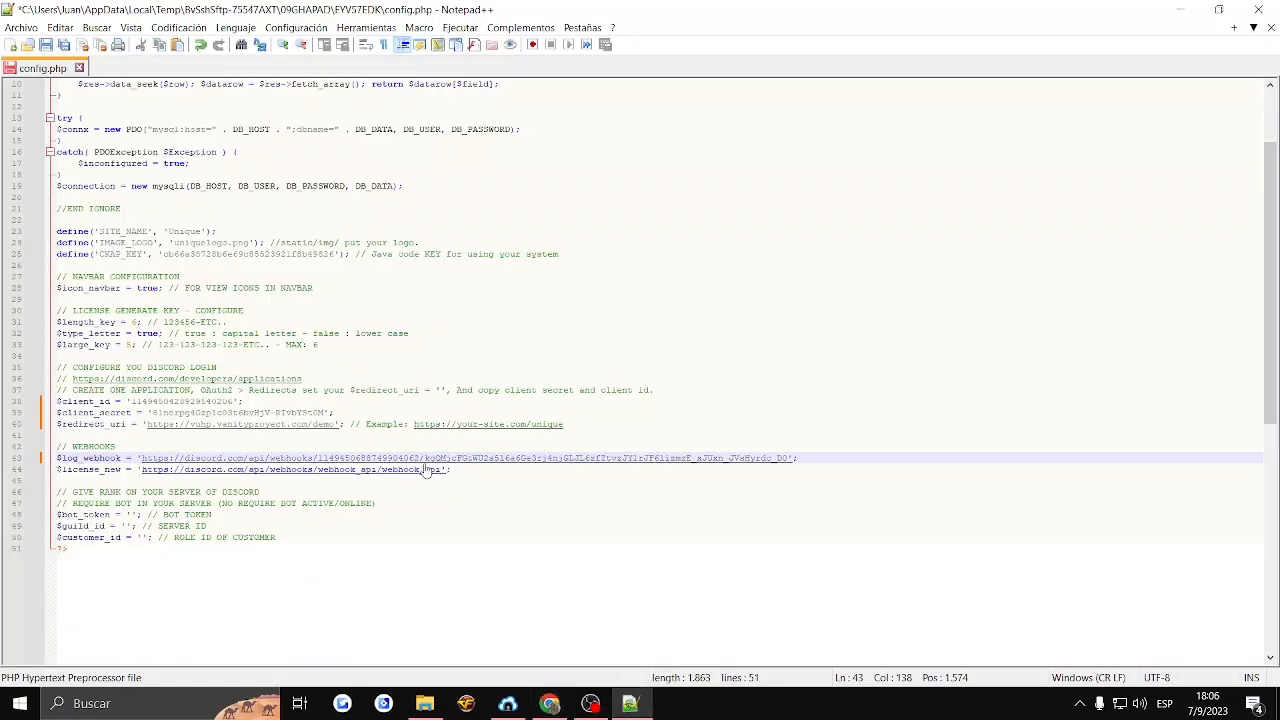
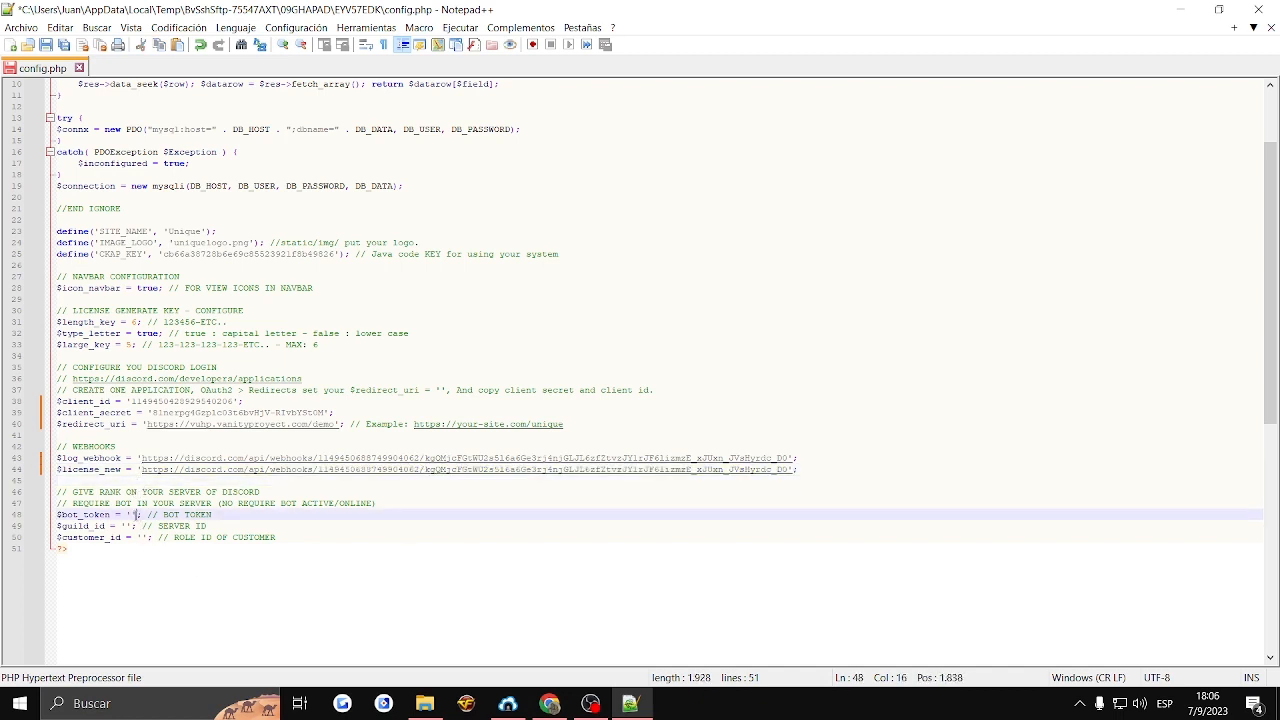
# - Copy the Vanity Proyect server's ID from Discord in the browser and paste it into the $bot_token value of config.php
pyautogui.click(131, 516)
pyautogui.click(549, 703)
pyautogui.rightClick(28, 191)
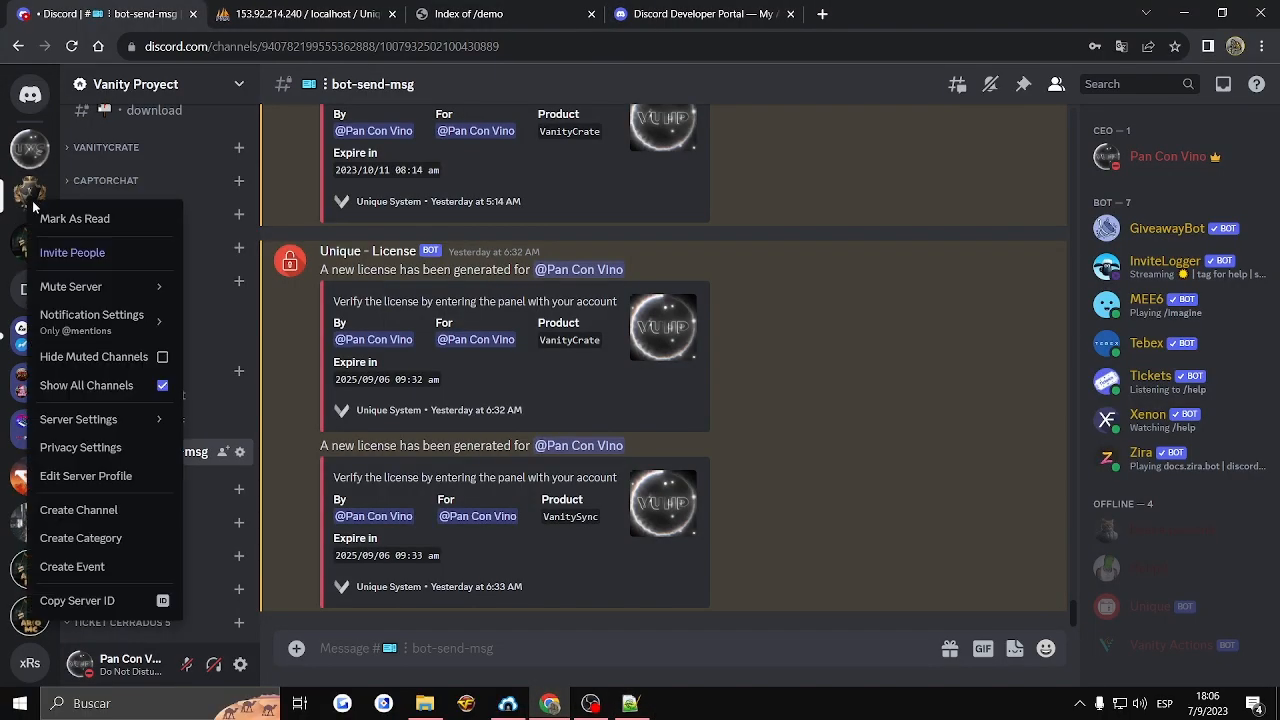
pyautogui.click(130, 600)
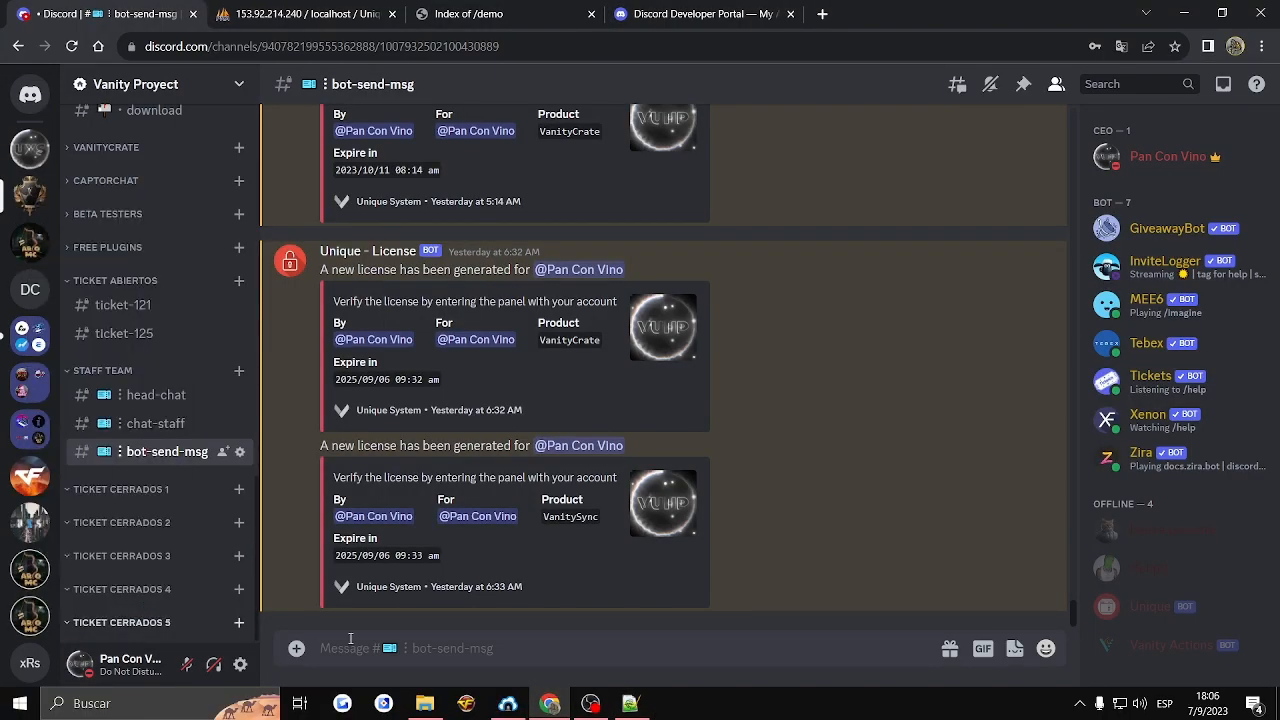
pyautogui.click(630, 703)
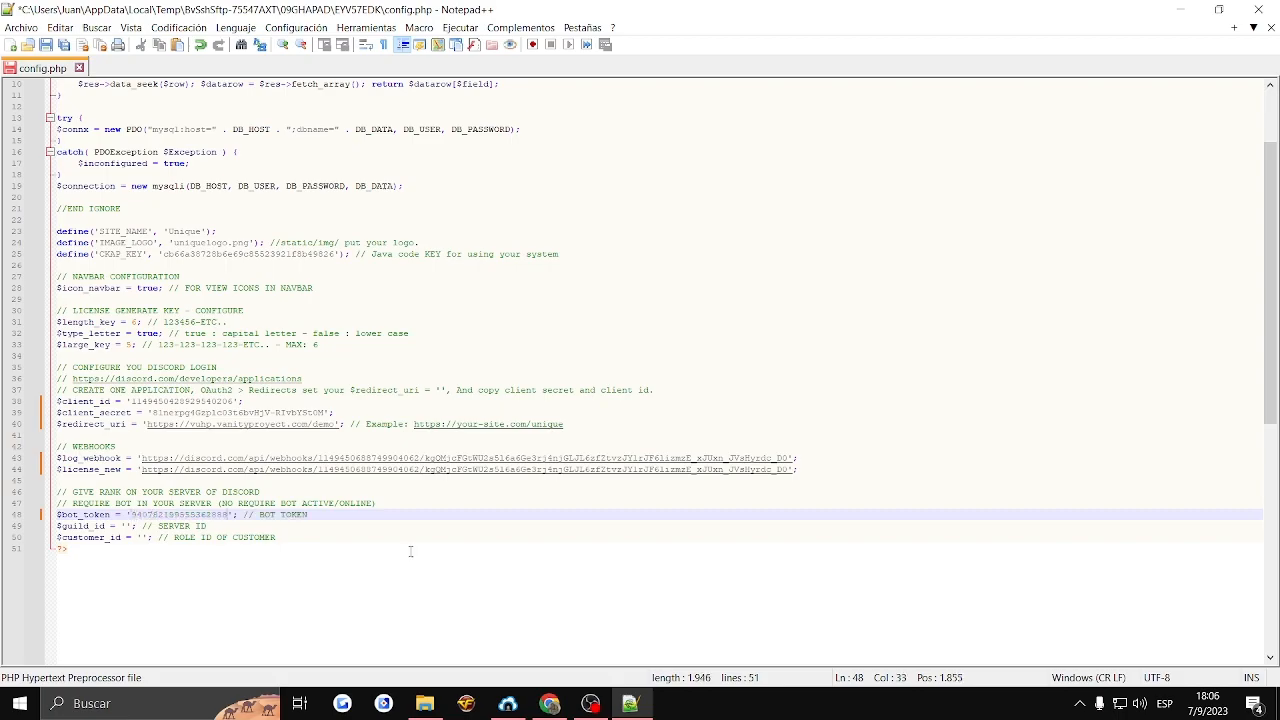
# - Copy the Pro Member role's ID from a member profile in Discord and paste it into the $customer_id value of config.php
pyautogui.click(549, 703)
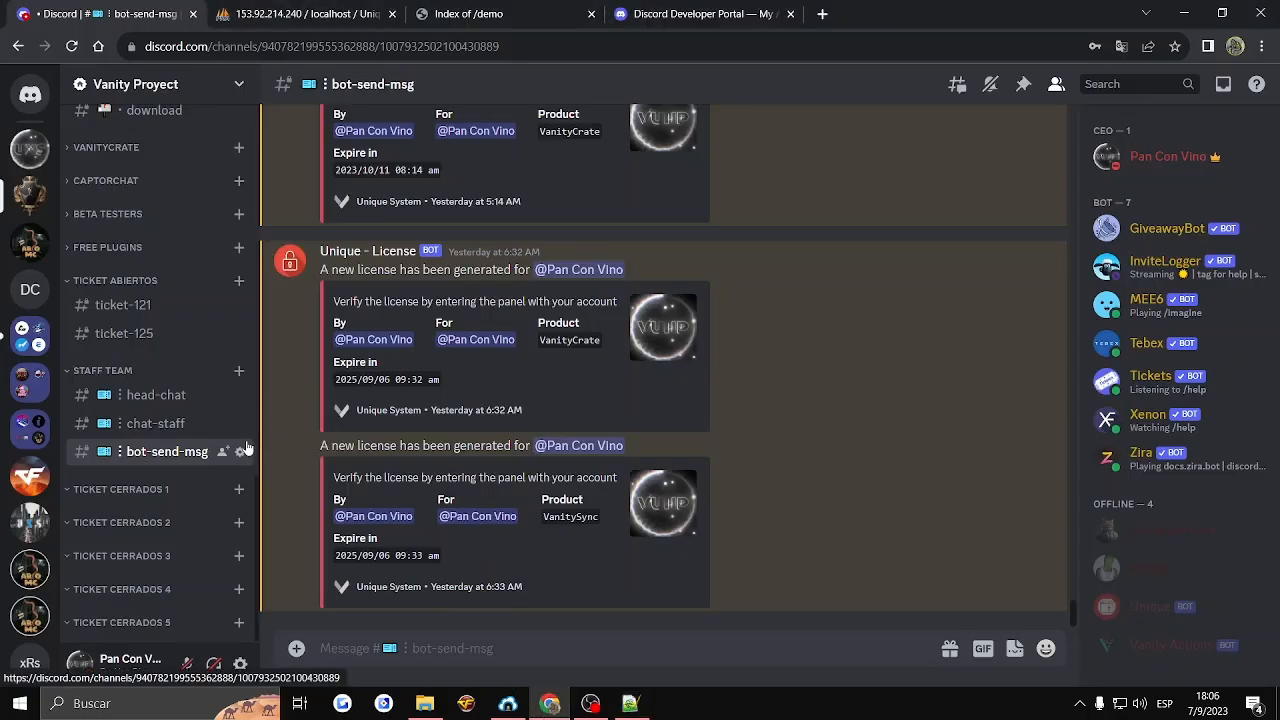
pyautogui.click(1150, 157)
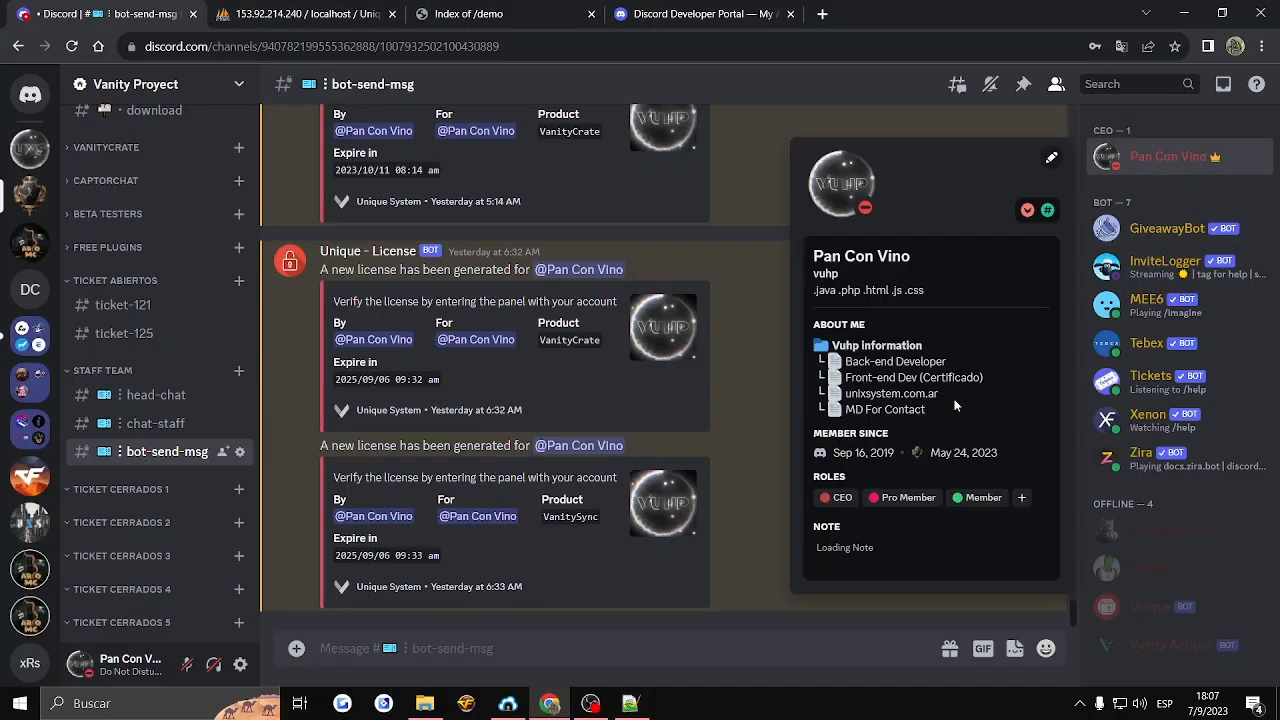
pyautogui.rightClick(898, 506)
pyautogui.click(918, 518)
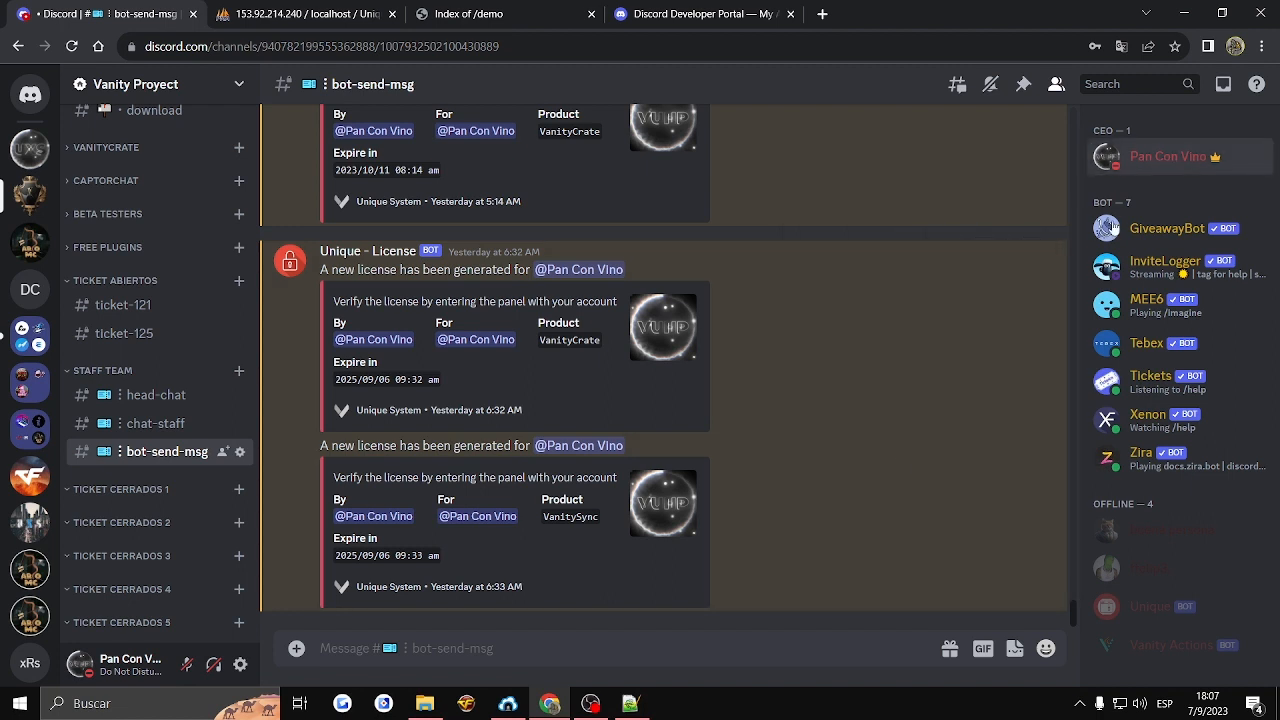
pyautogui.click(1150, 157)
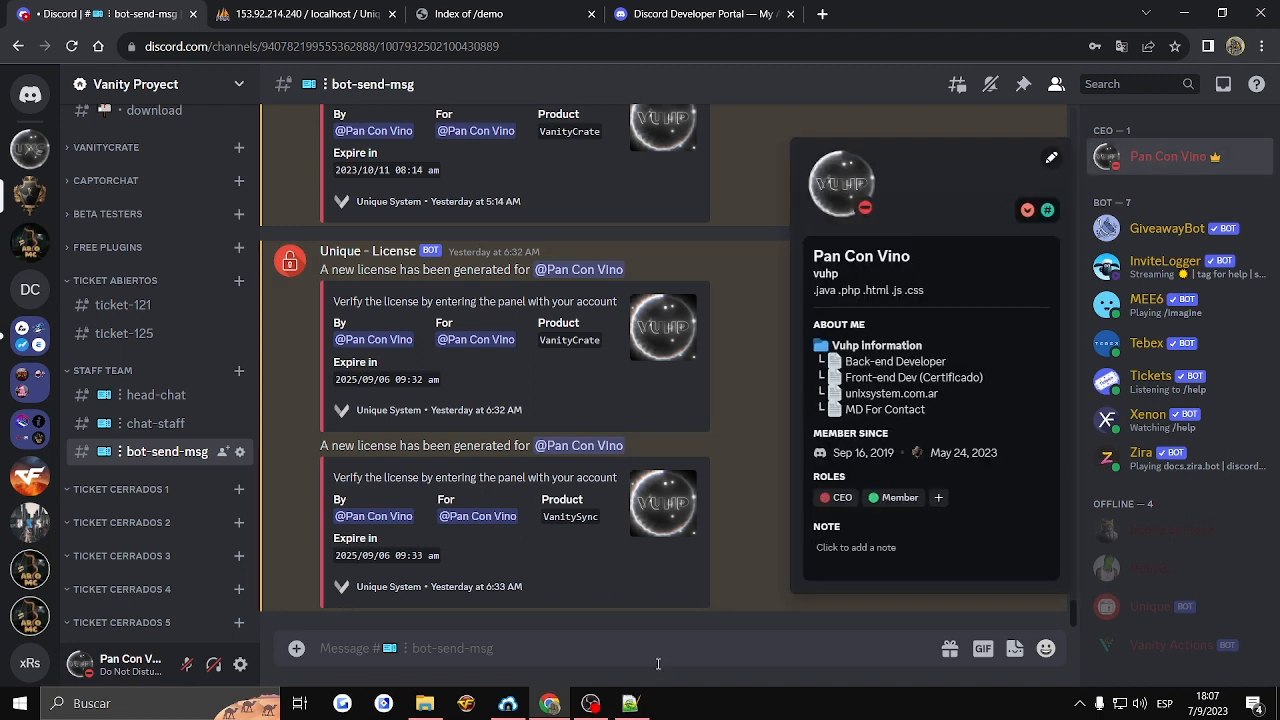
pyautogui.click(630, 703)
pyautogui.click(141, 537)
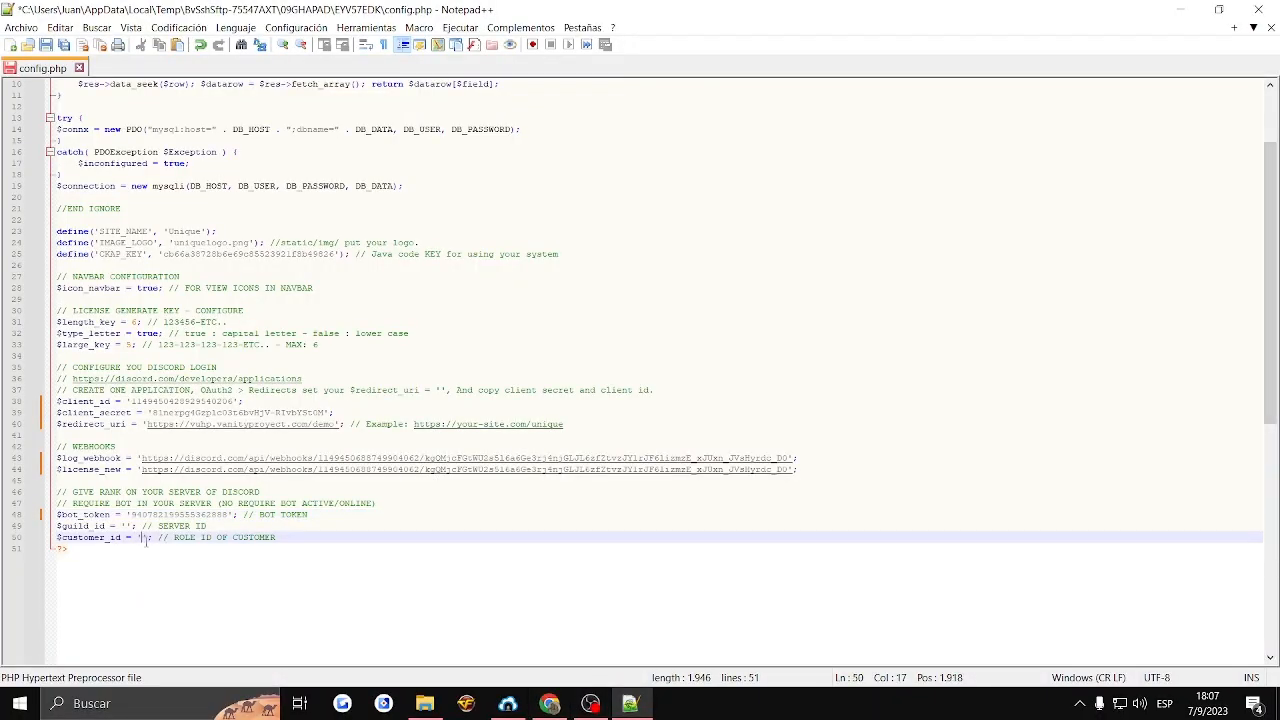
pyautogui.hotkey('ctrl', 'v')
# - Copy the server ID from $bot_token into the $guild_id value and empty the $bot_token value
pyautogui.doubleClick(143, 515)
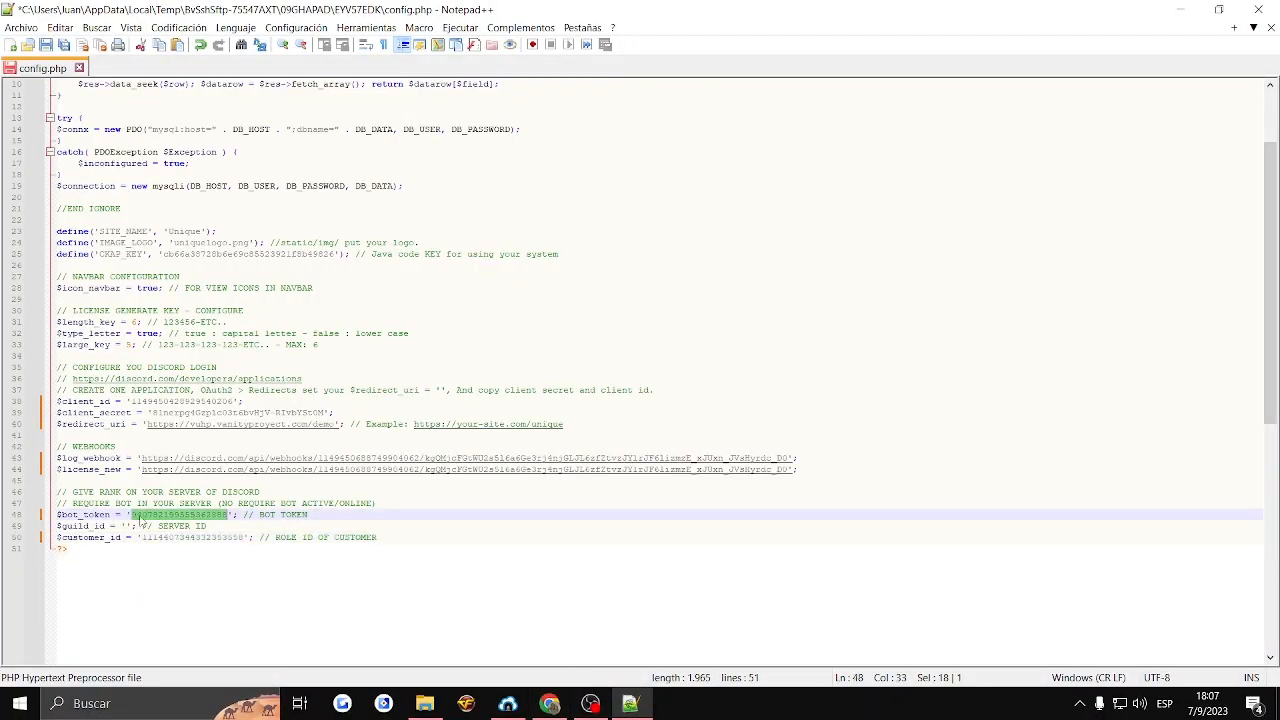
pyautogui.hotkey('ctrl', 'c')
pyautogui.click(127, 526)
pyautogui.hotkey('ctrl', 'v')
pyautogui.doubleClick(160, 515)
pyautogui.press('BackSpace')
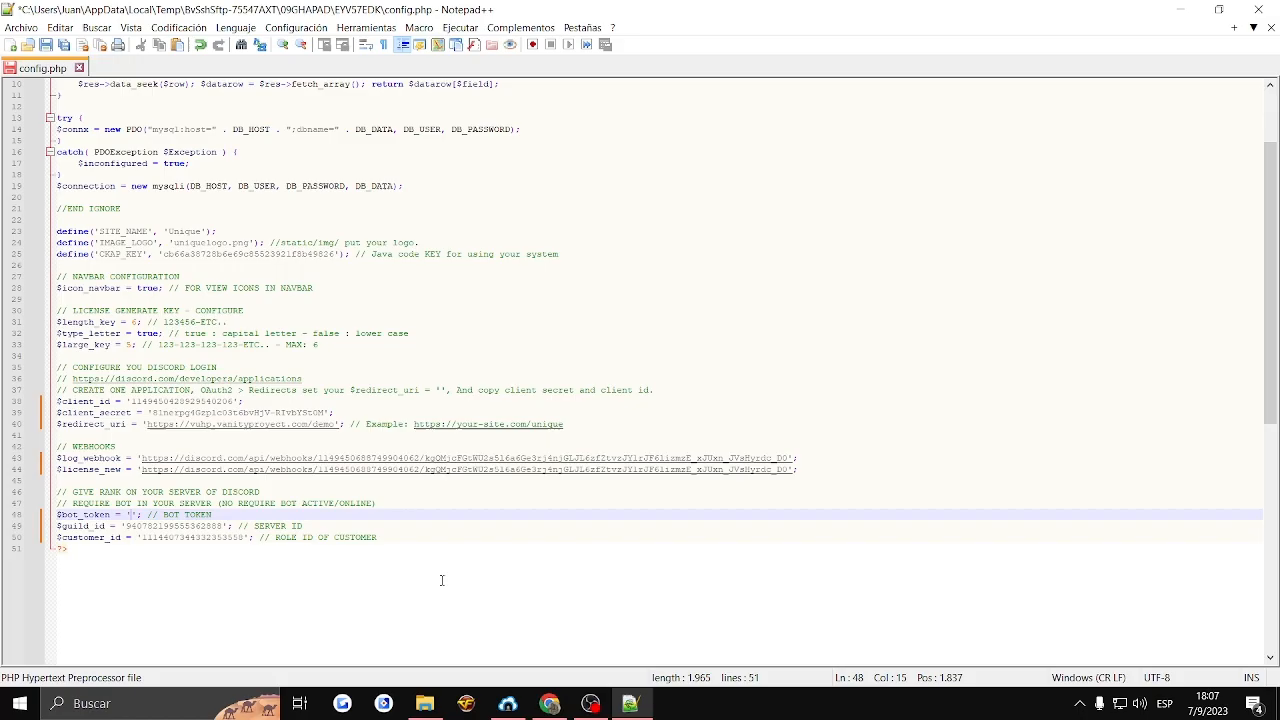
# - Reset the UniqueDemo bot's token in the Discord Developer Portal and paste the new bot token into the $bot_token value of config.php
pyautogui.click(550, 703)
pyautogui.click(695, 14)
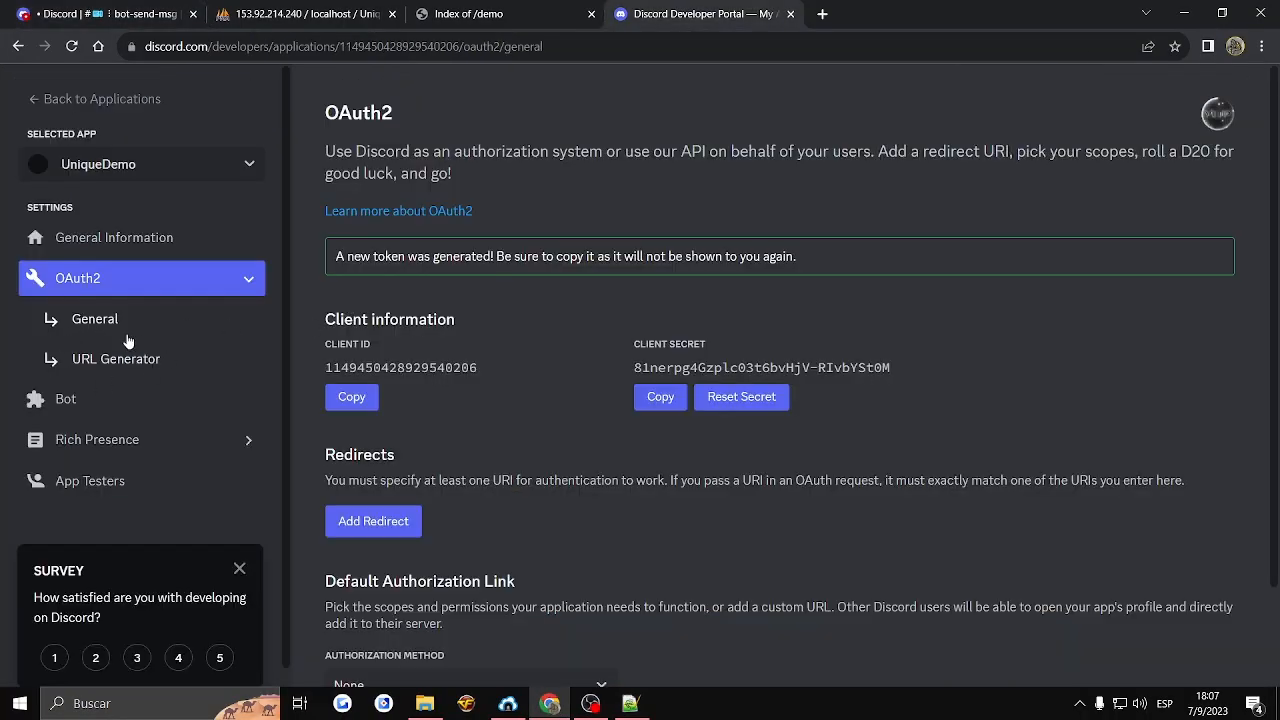
pyautogui.click(62, 399)
pyautogui.click(551, 445)
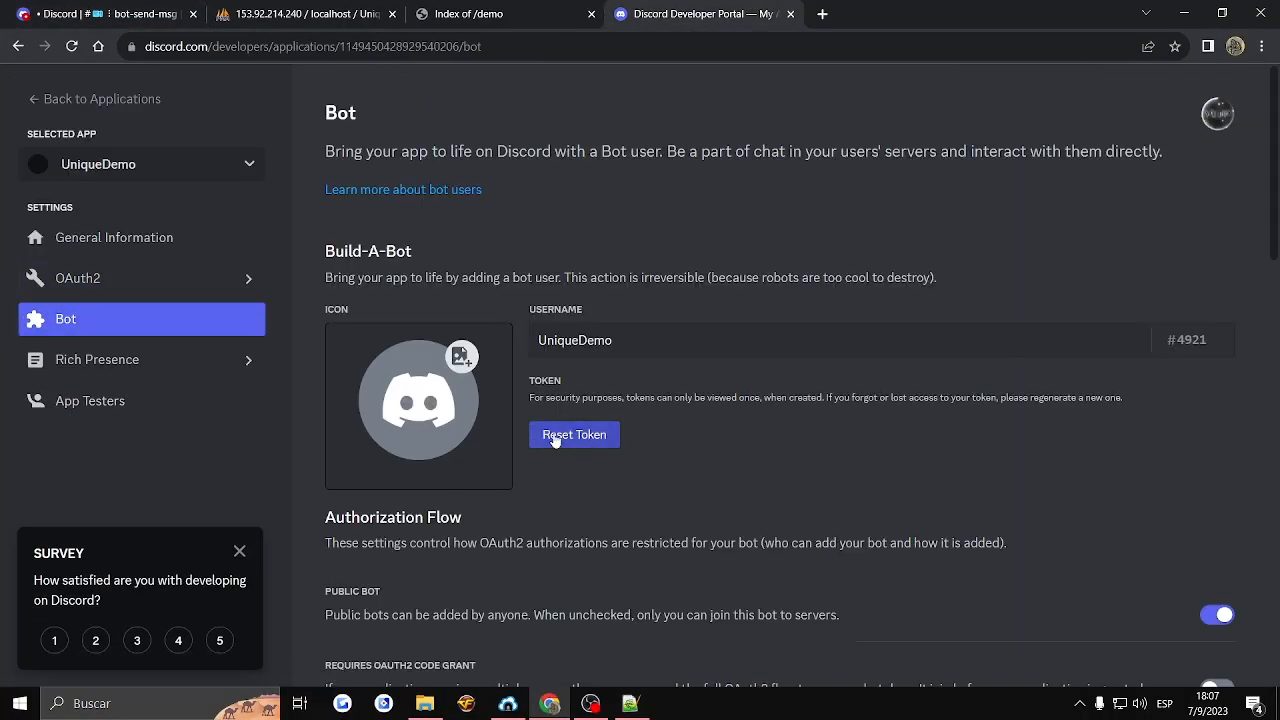
pyautogui.click(770, 432)
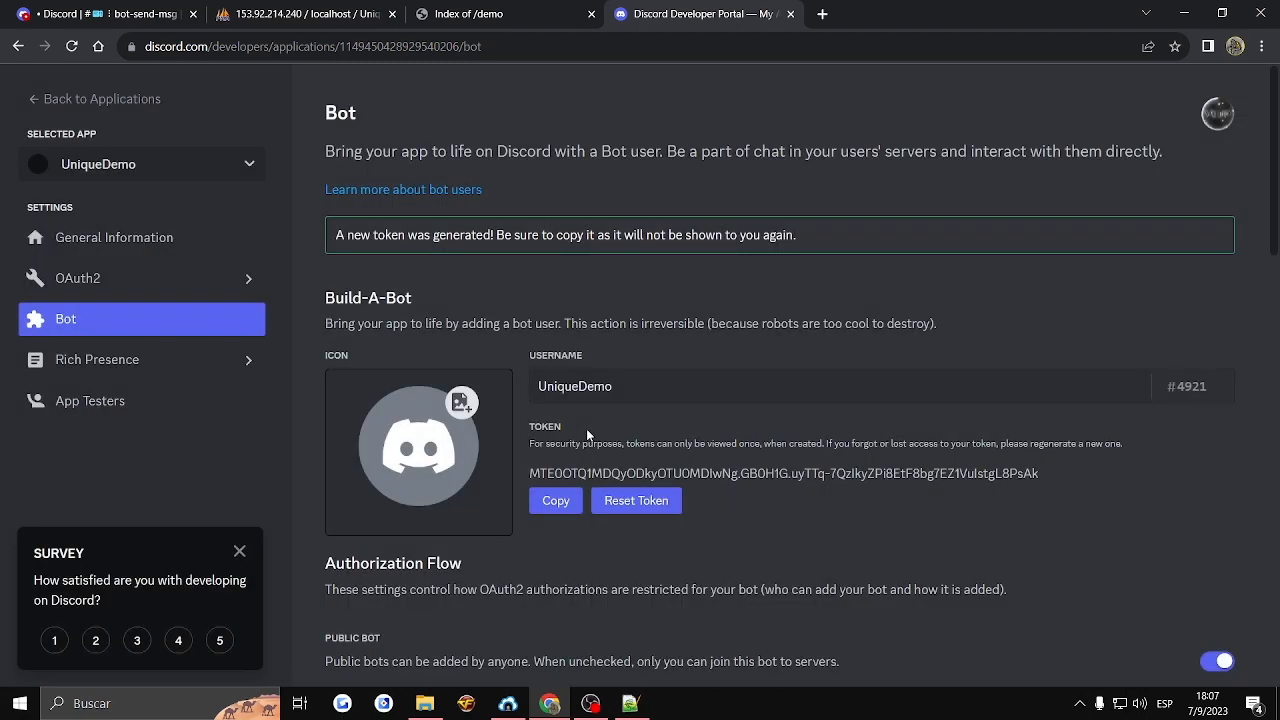
pyautogui.click(555, 500)
pyautogui.hotkey('alt', 'Tab')
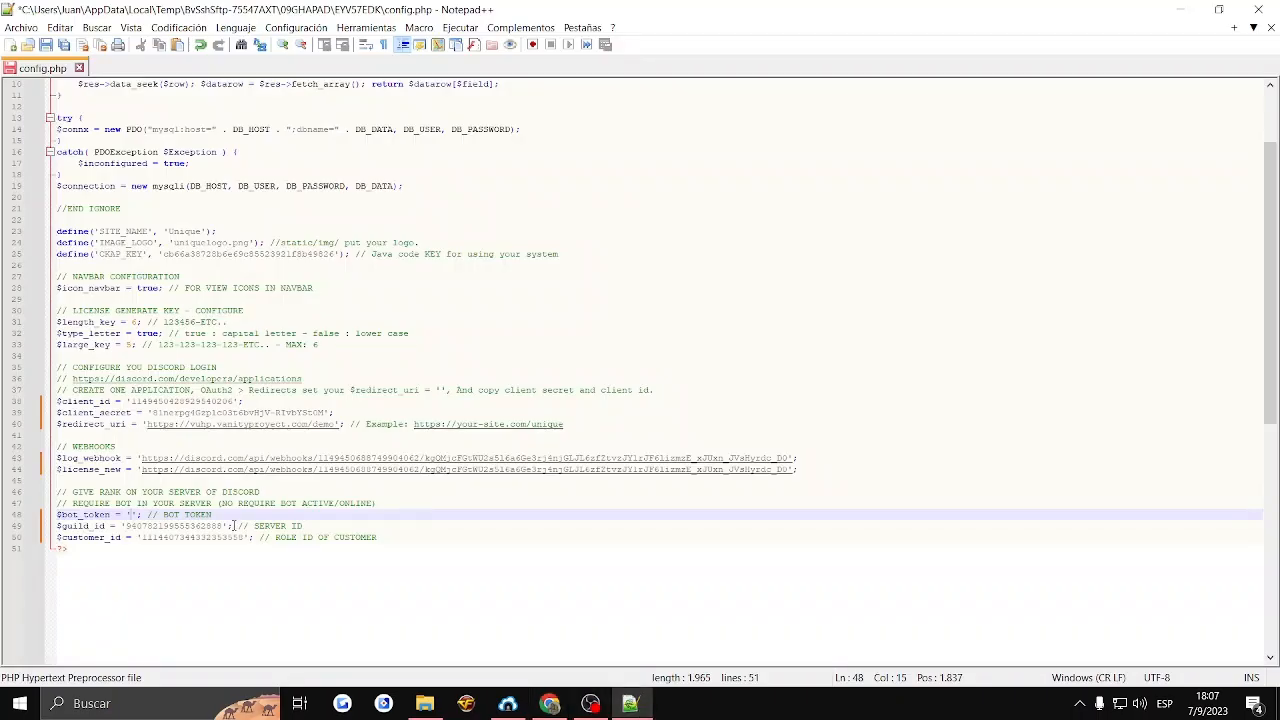
pyautogui.hotkey('ctrl', 'v')
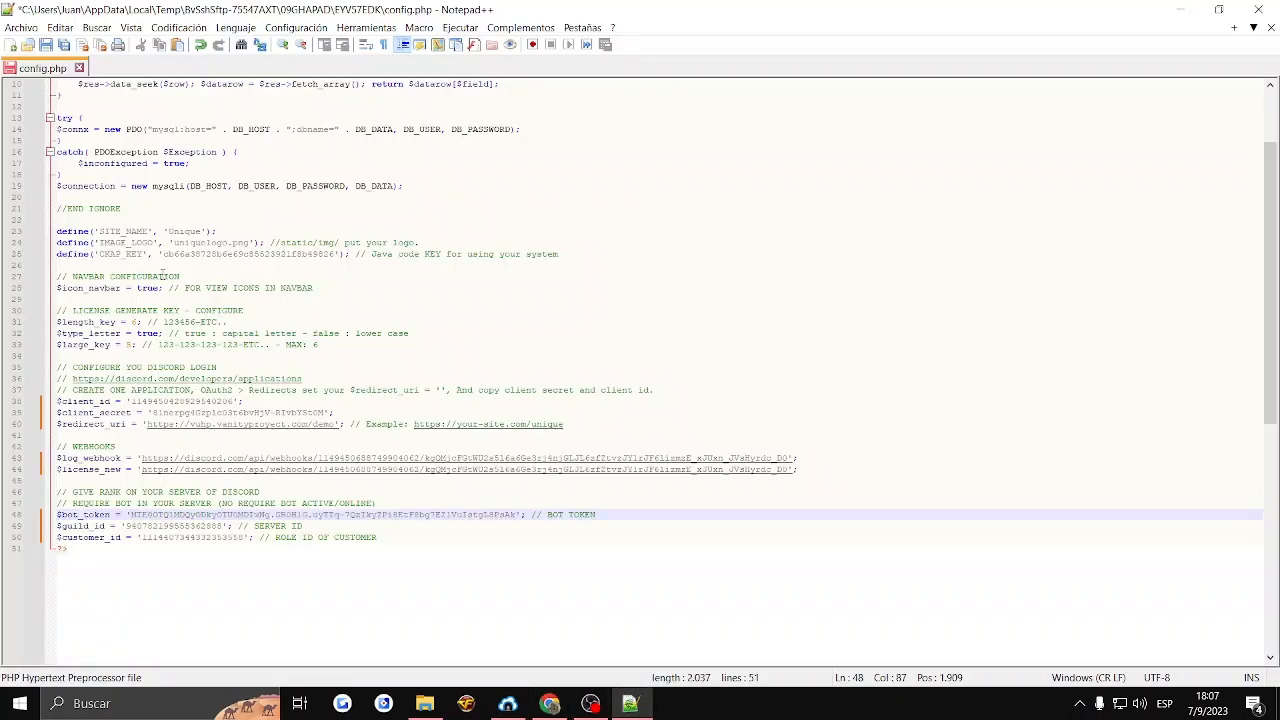
# - Check the filled-in settings throughout config.php and save the file
pyautogui.scroll(3, 86, 155)
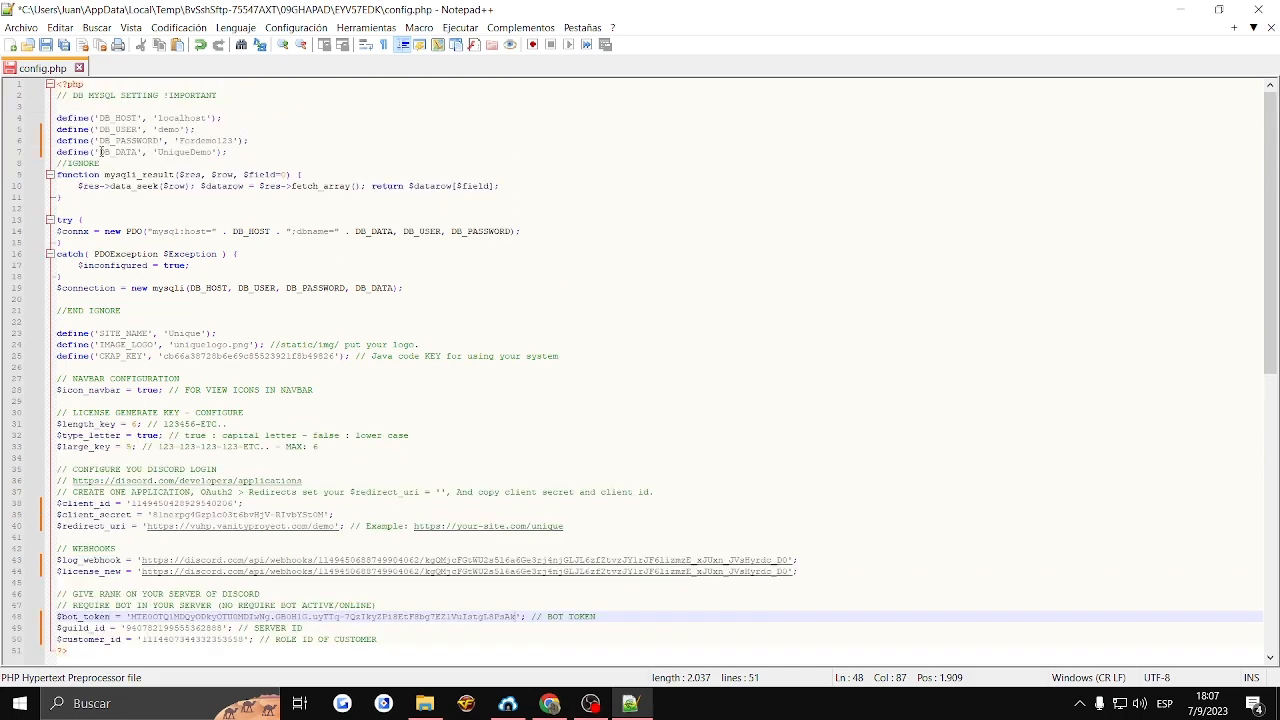
pyautogui.scroll(-2, 165, 485)
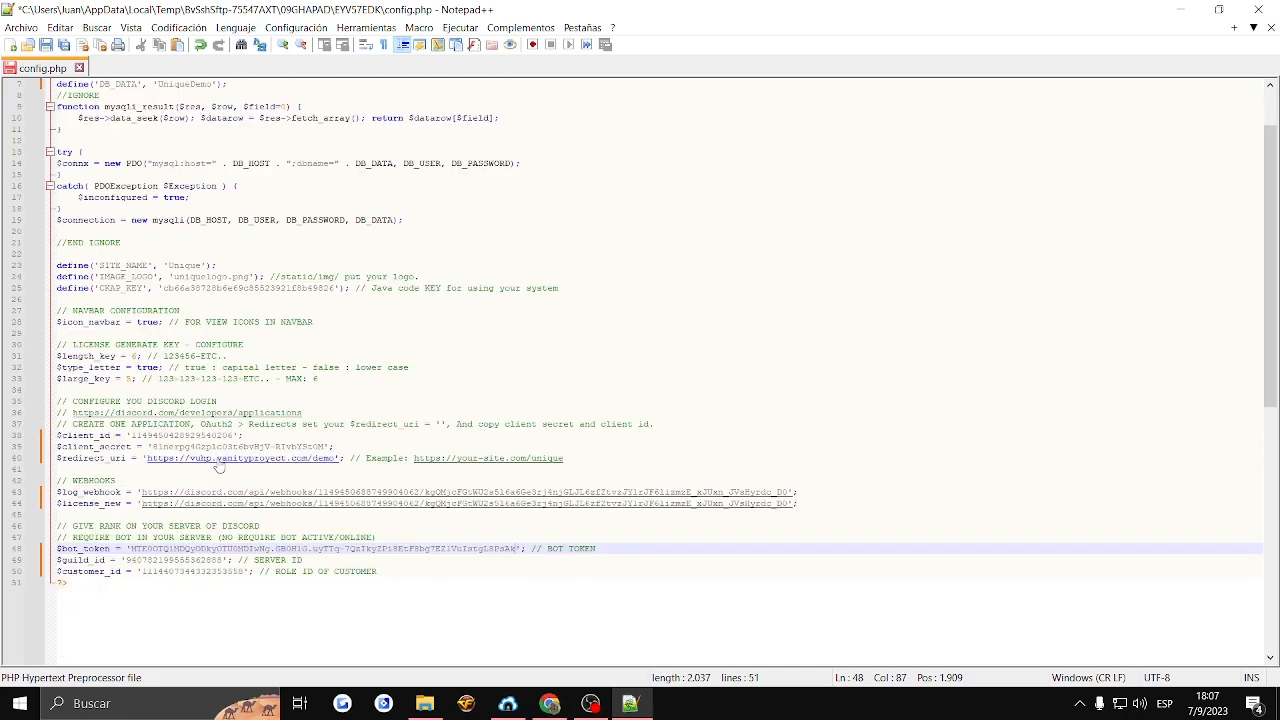
pyautogui.click(383, 571)
pyautogui.scroll(2, 383, 571)
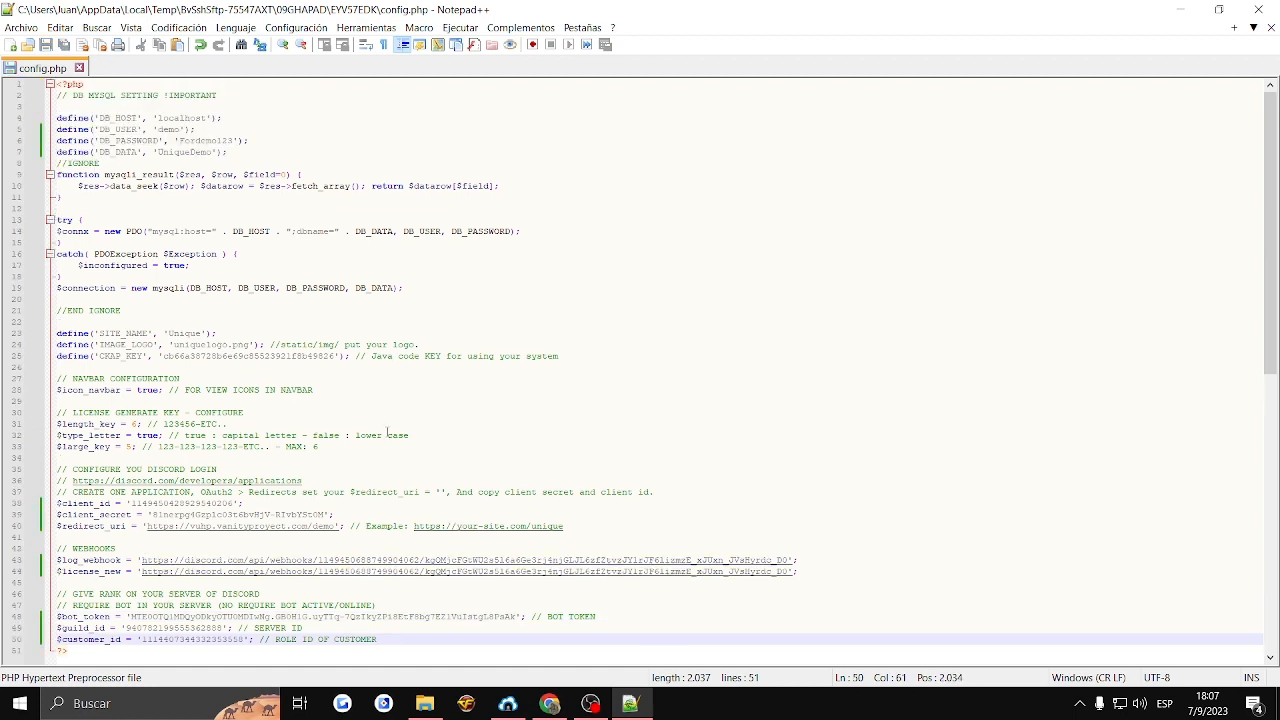
# - Switch to Bitvise SFTP and look through the remote demo folder's files, including its static subfolder
pyautogui.click(549, 704)
pyautogui.click(510, 704)
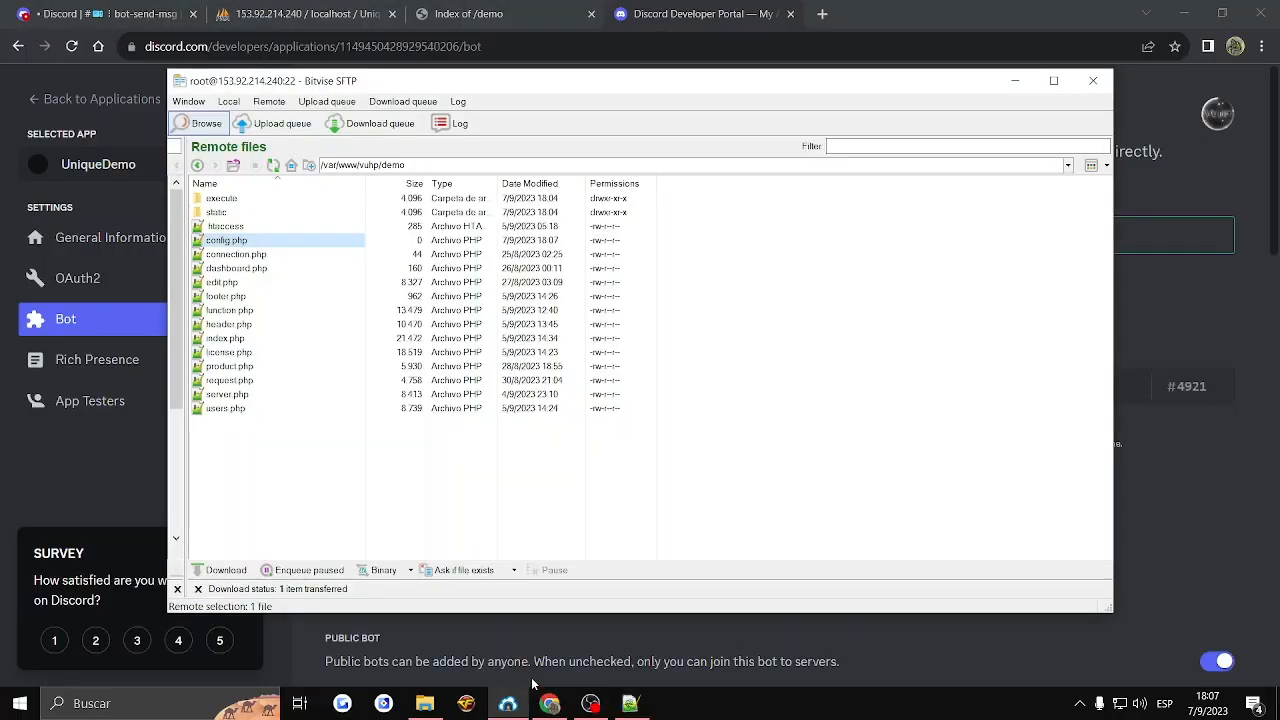
pyautogui.moveTo(289, 449); pyautogui.dragTo(257, 214)
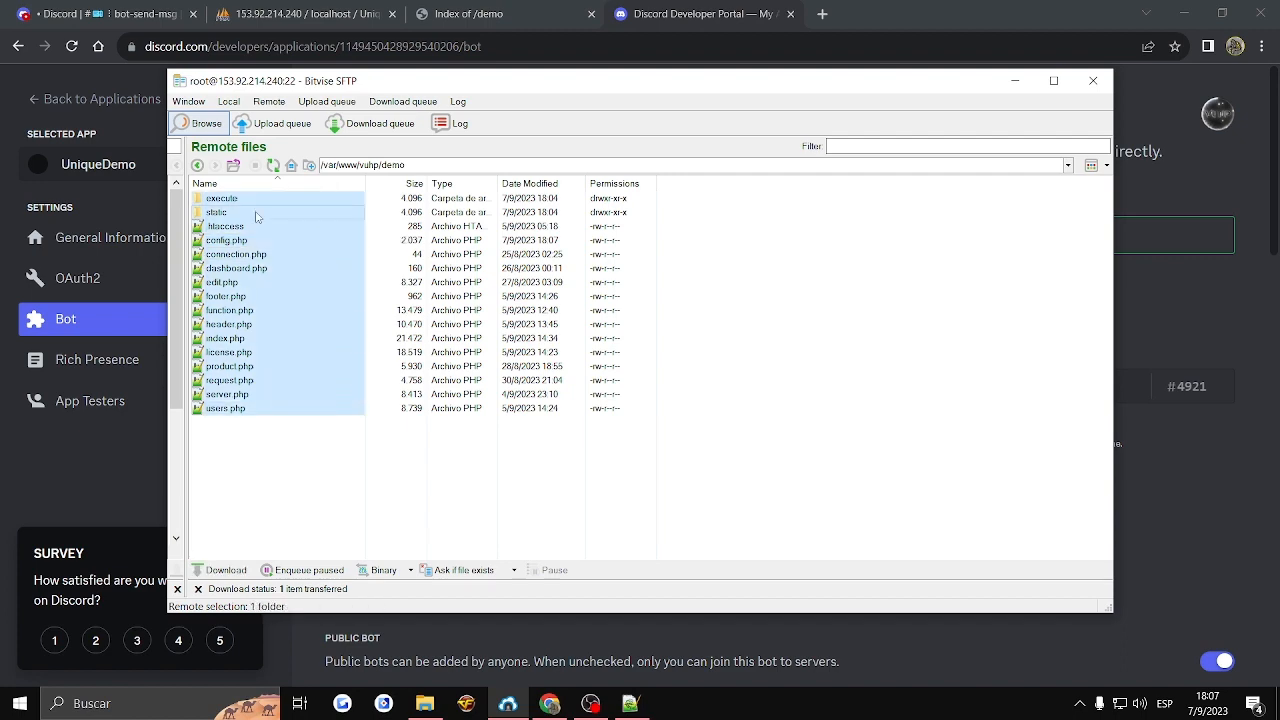
pyautogui.doubleClick(255, 212)
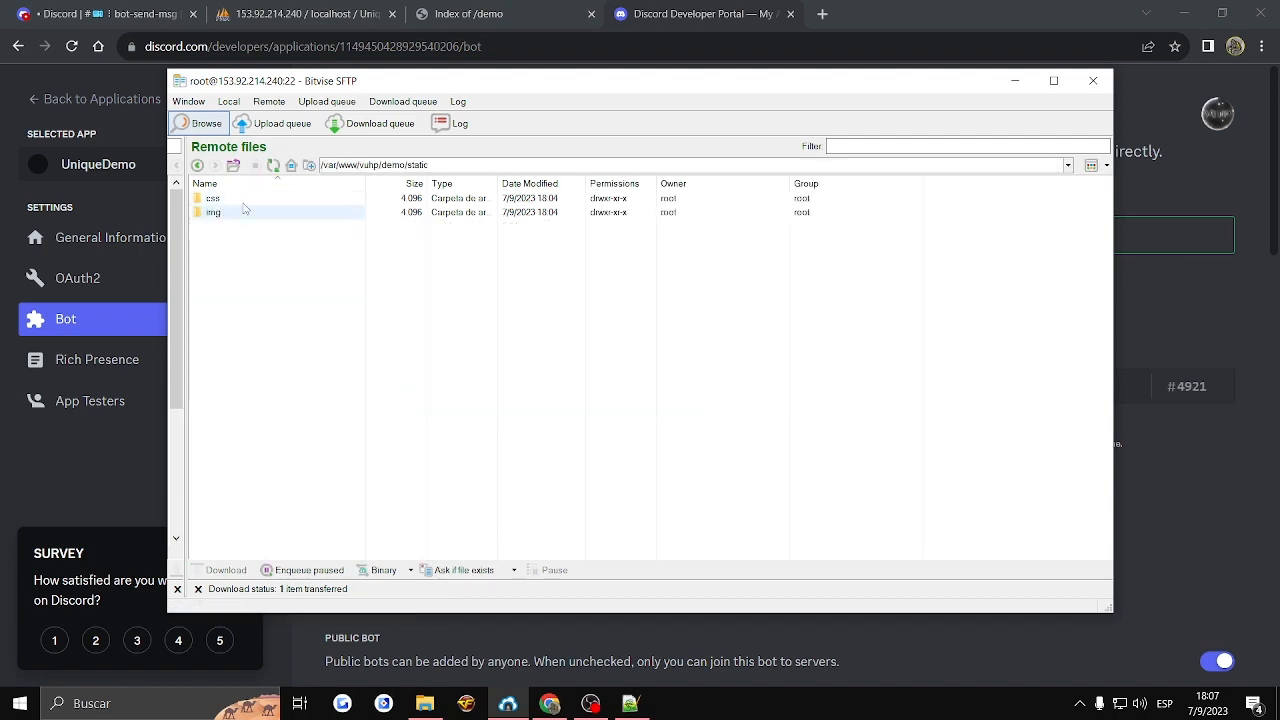
pyautogui.click(238, 167)
pyautogui.moveTo(311, 456); pyautogui.dragTo(234, 187)
pyautogui.click(551, 282)
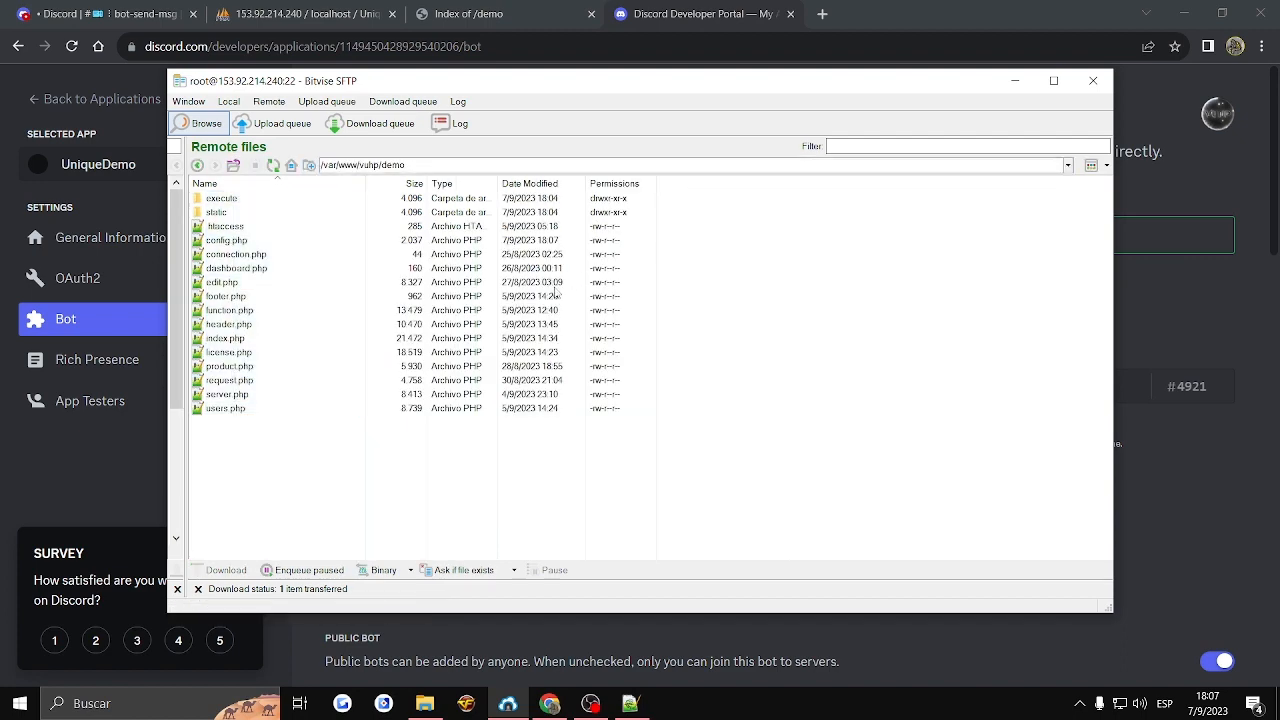
# - Switch to the browser and reload the /demo site page to load the Unique License panel
pyautogui.click(563, 10)
pyautogui.click(71, 46)
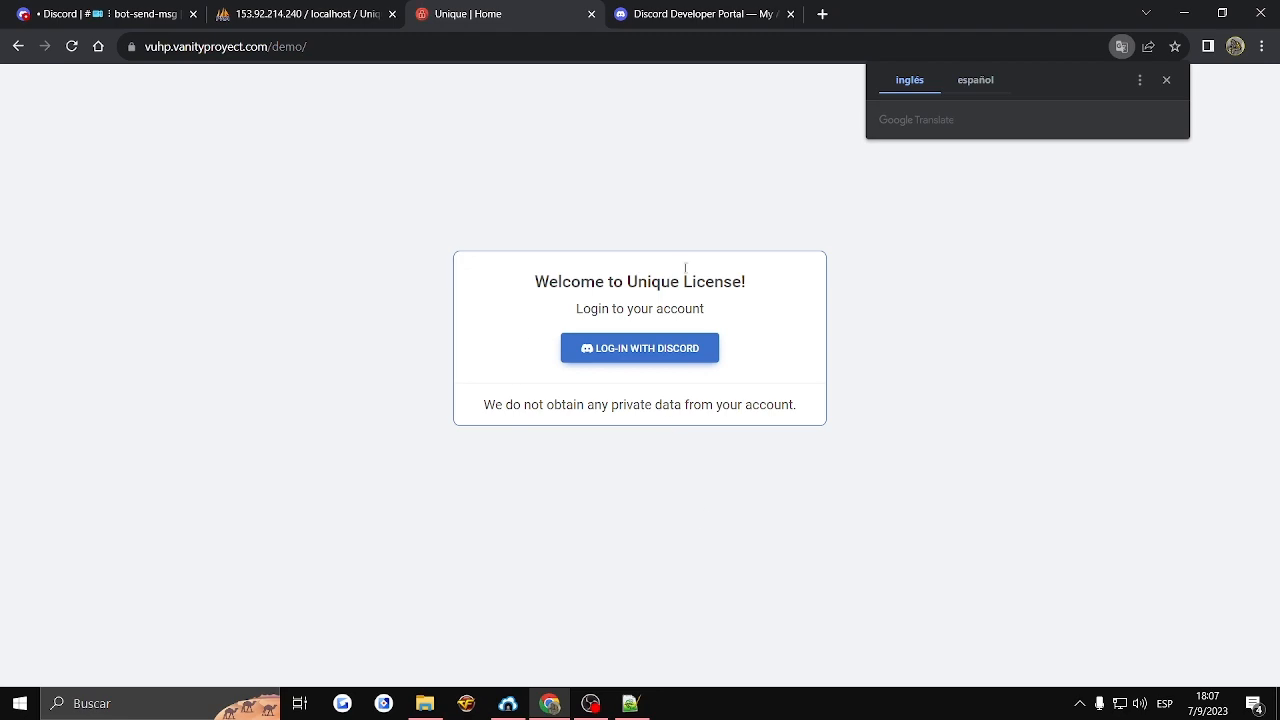
pyautogui.moveTo(898, 409); pyautogui.dragTo(409, 237)
pyautogui.click(409, 237)
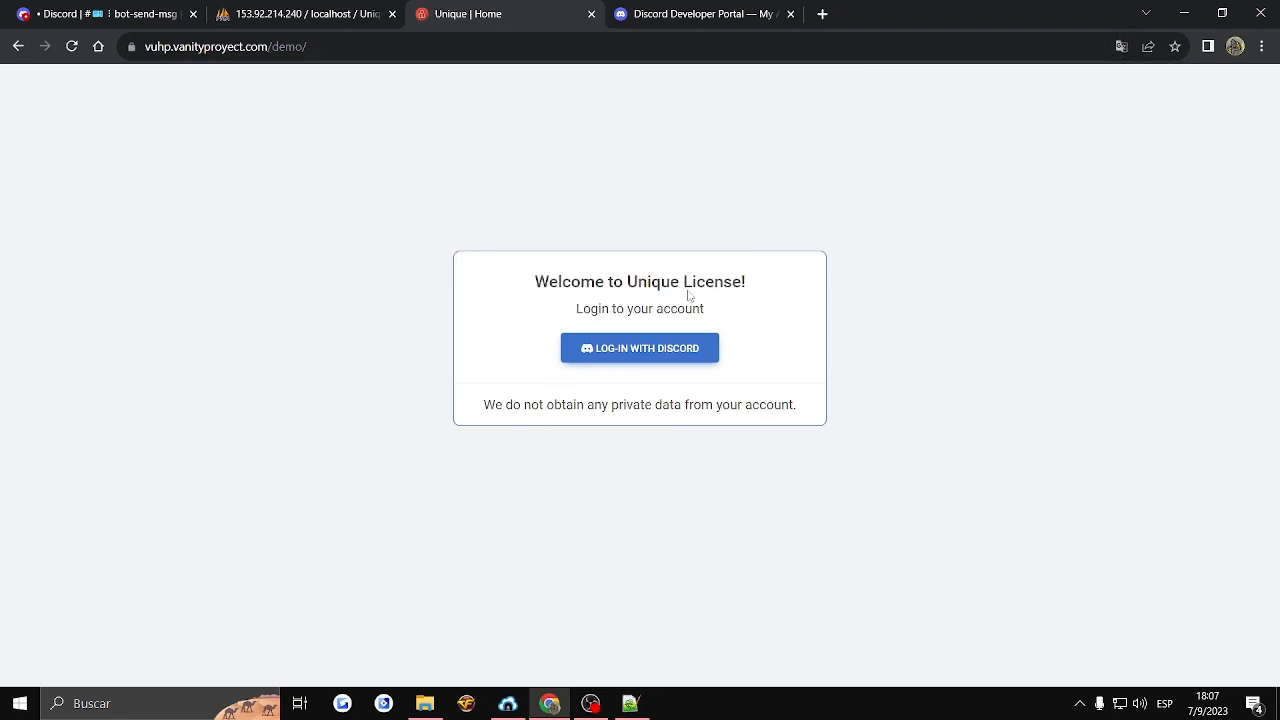
# - Review the Discord login settings in config.php and the UniqueDemo application's OAuth2 General and URL Generator pages in the Developer Portal
pyautogui.click(630, 703)
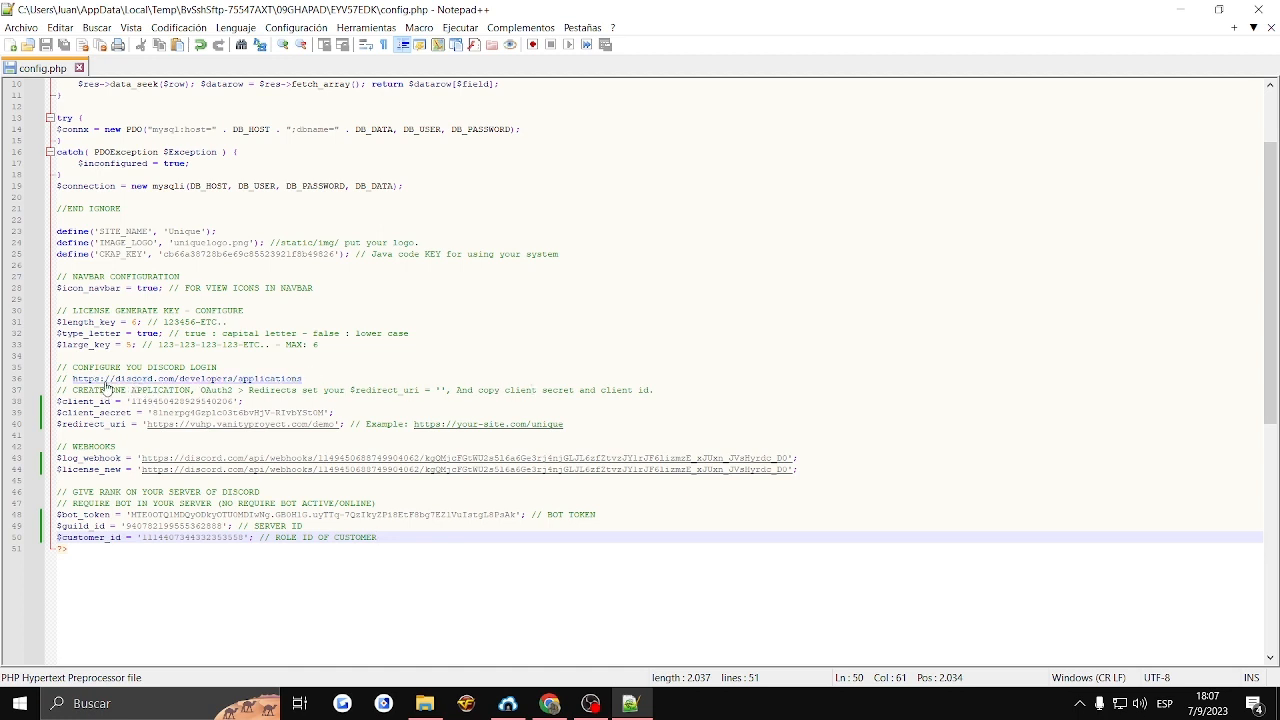
pyautogui.click(288, 400)
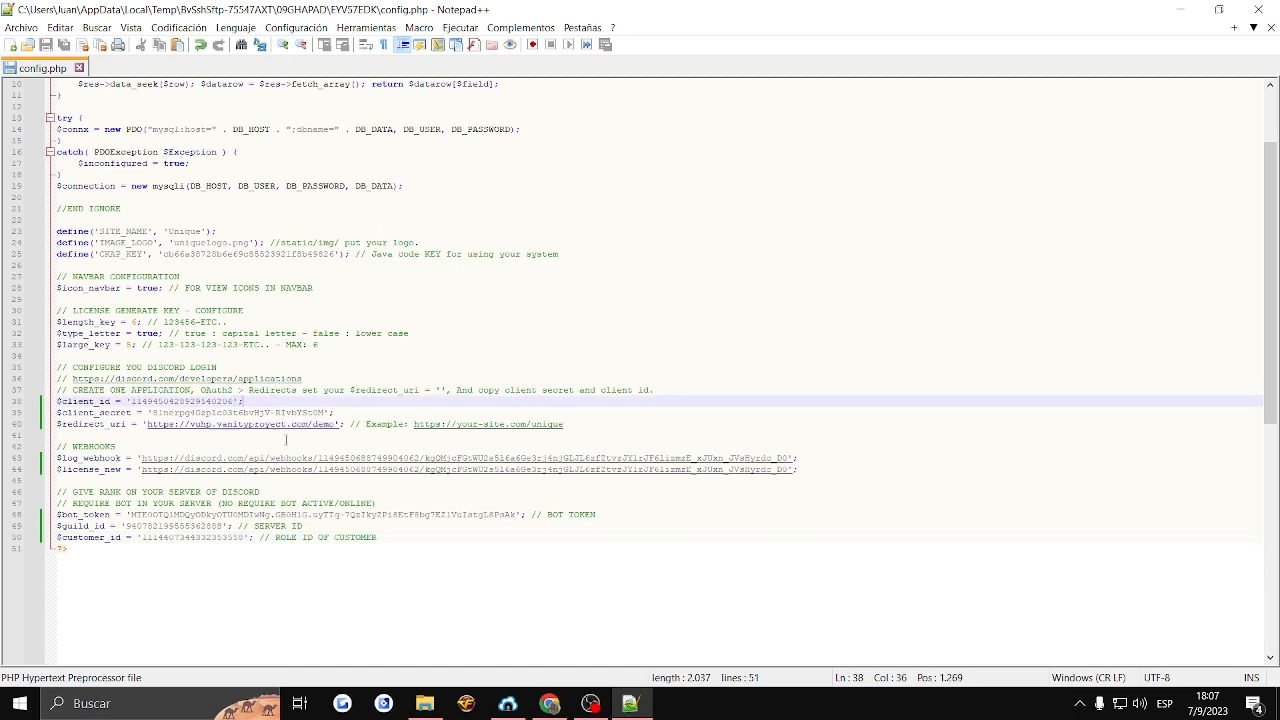
pyautogui.click(550, 703)
pyautogui.click(700, 14)
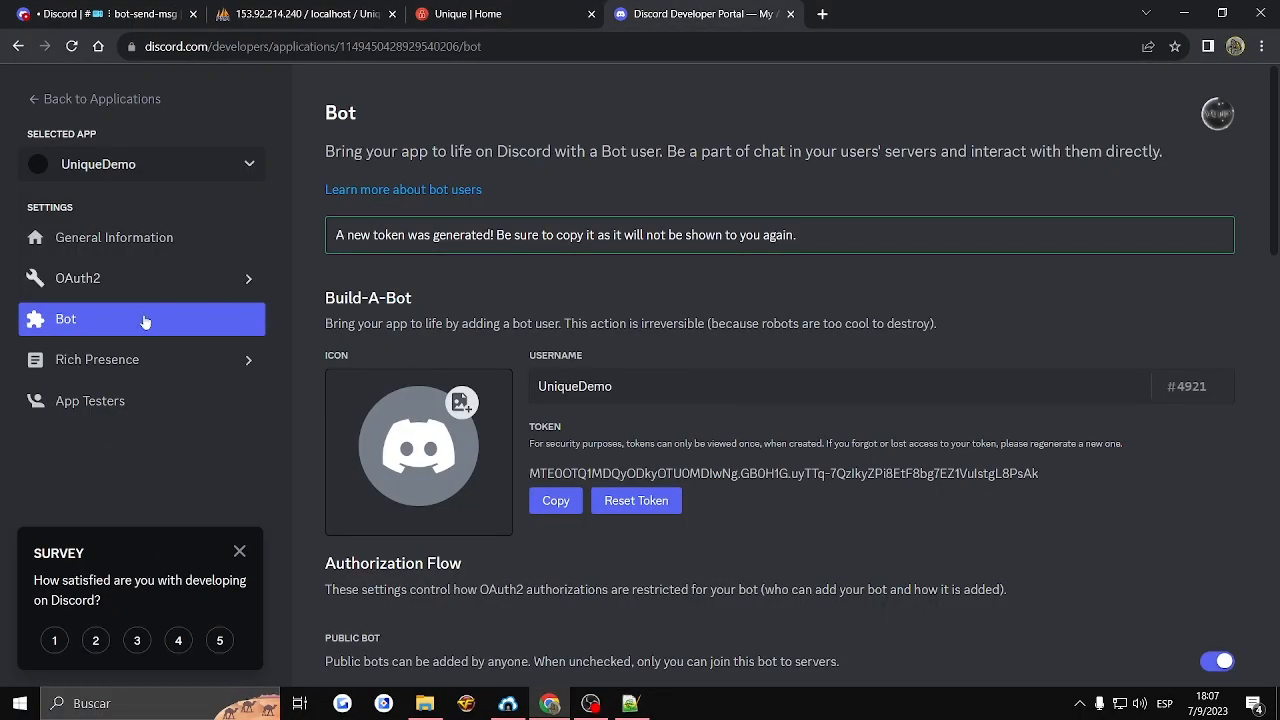
pyautogui.click(100, 280)
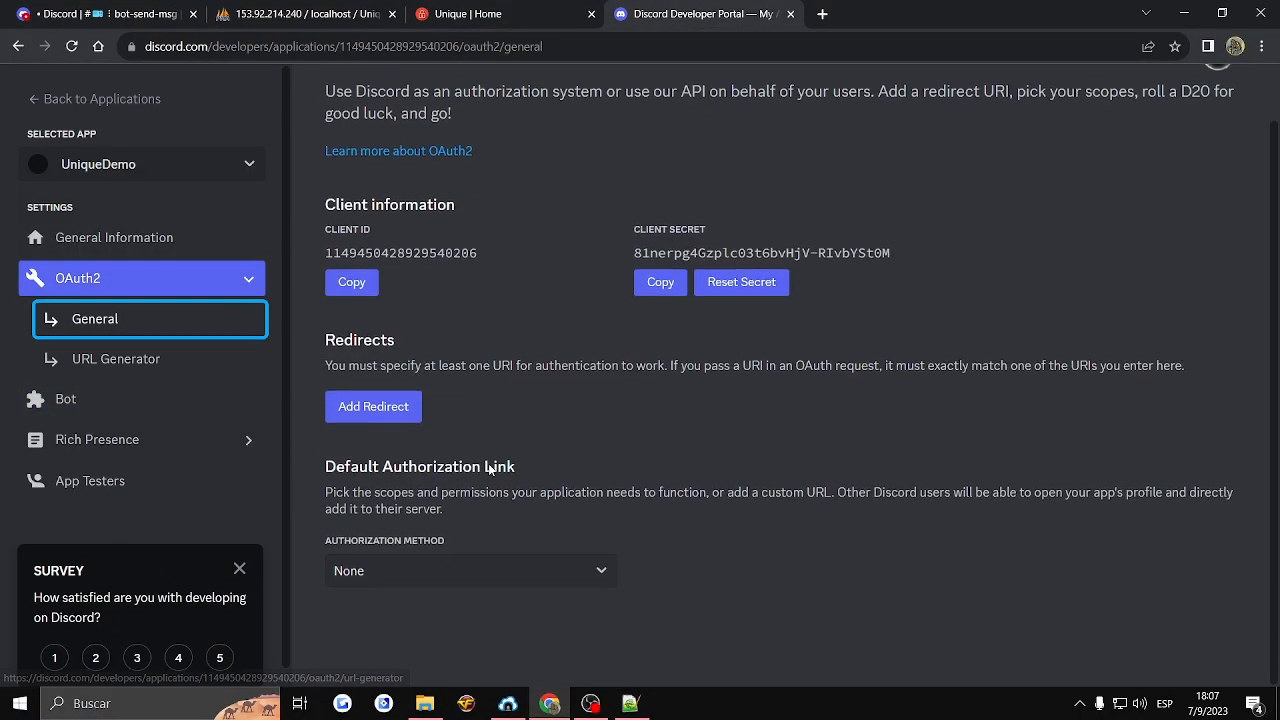
pyautogui.click(88, 360)
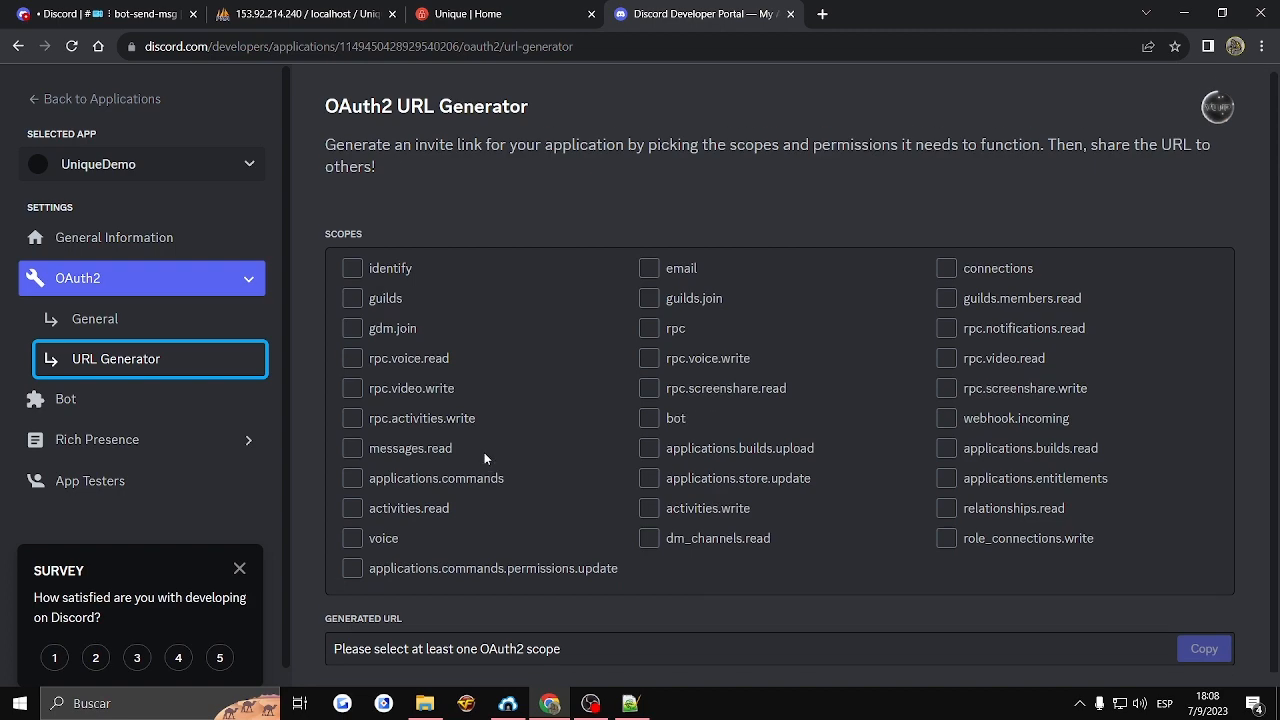
pyautogui.click(96, 328)
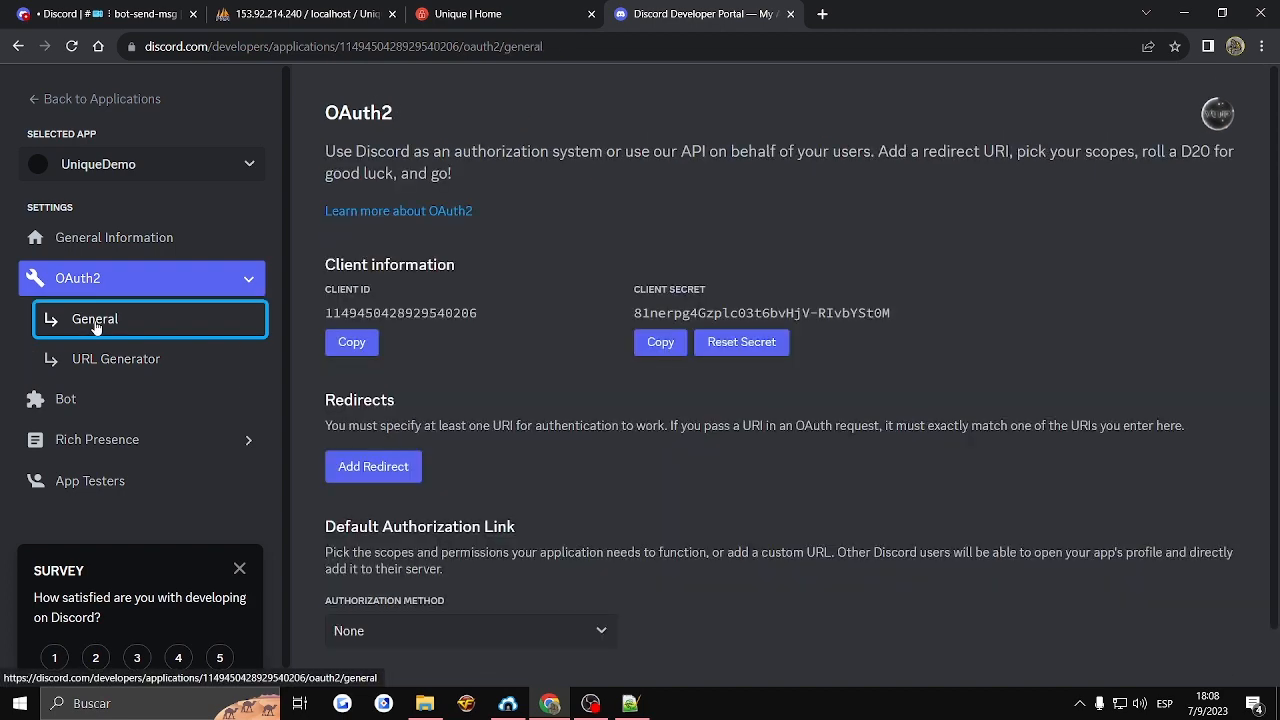
pyautogui.click(397, 474)
pyautogui.click(388, 36)
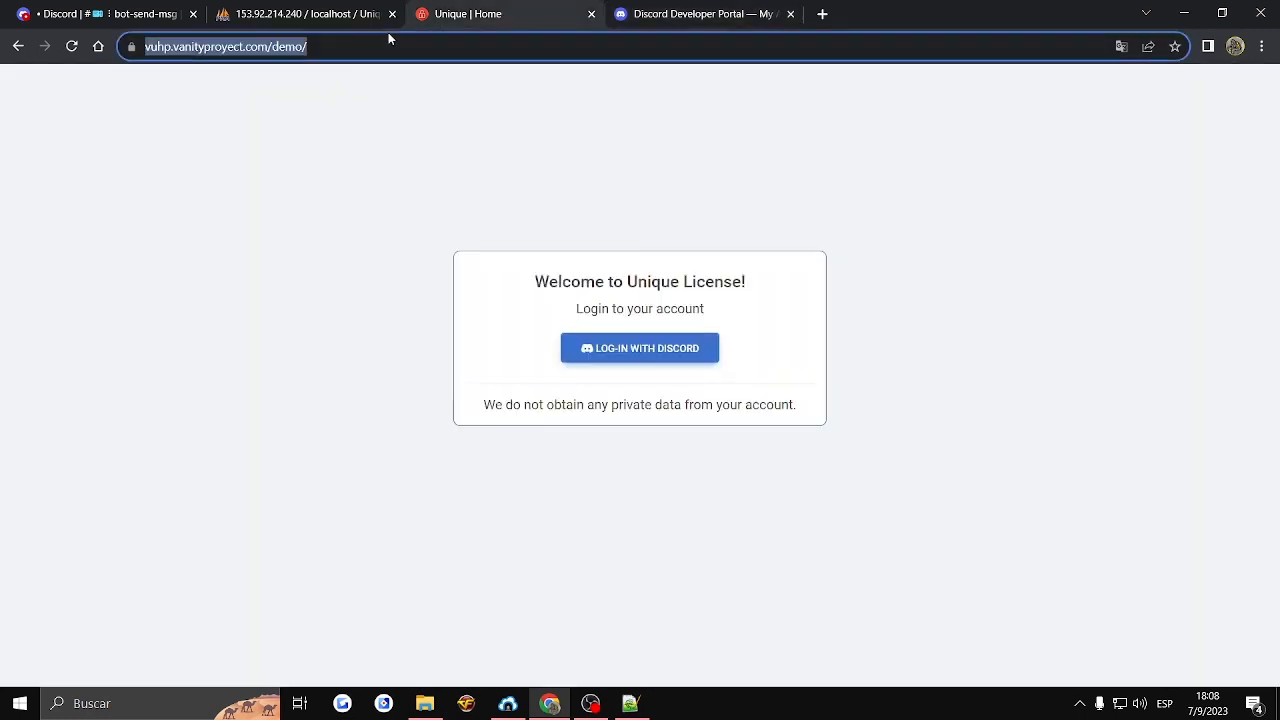
pyautogui.hotkey('ctrl', 'c')
pyautogui.click(666, 14)
pyautogui.click(409, 470)
pyautogui.hotkey('ctrl', 'v')
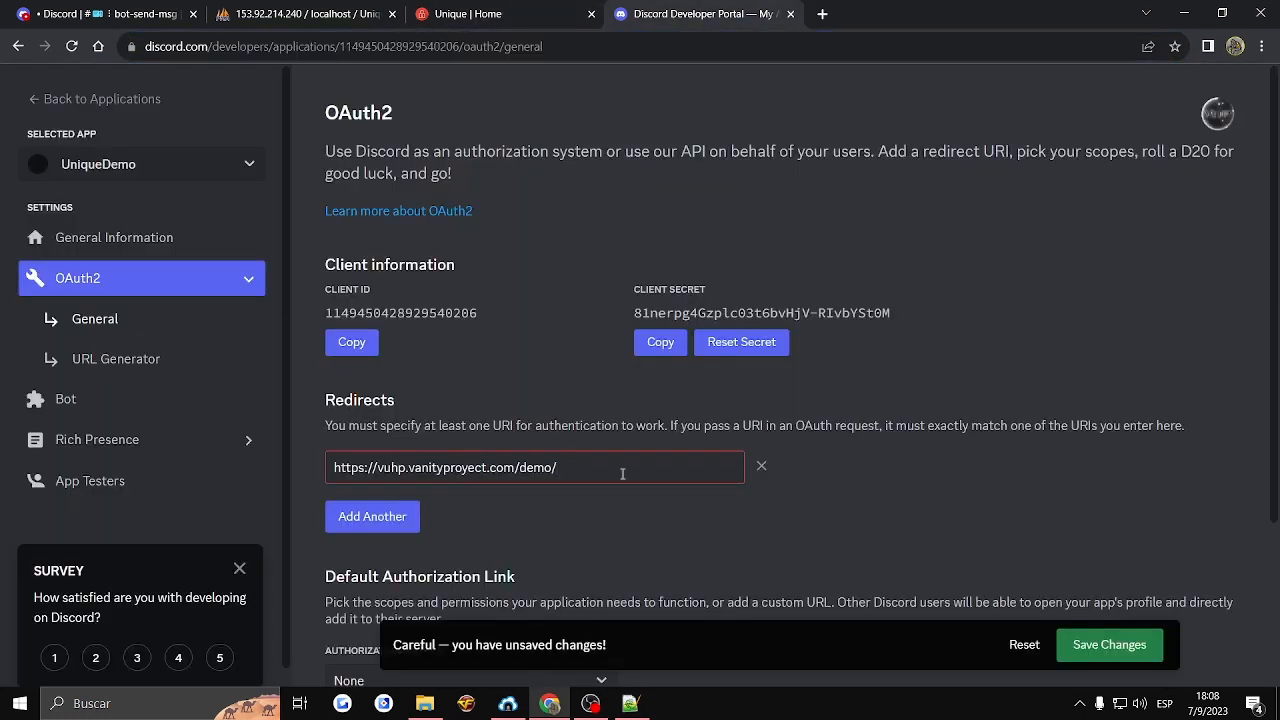
pyautogui.click(1088, 644)
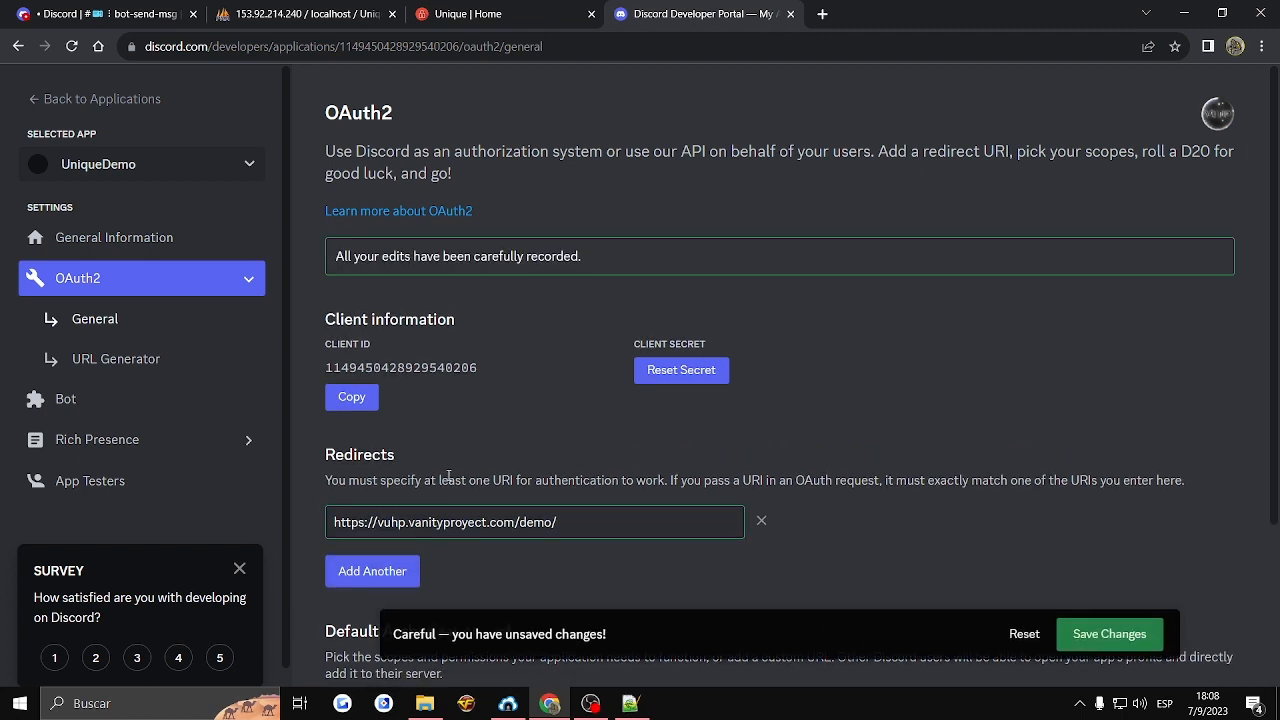
# - Return to the Unique License page and try to log in with Discord
pyautogui.click(532, 12)
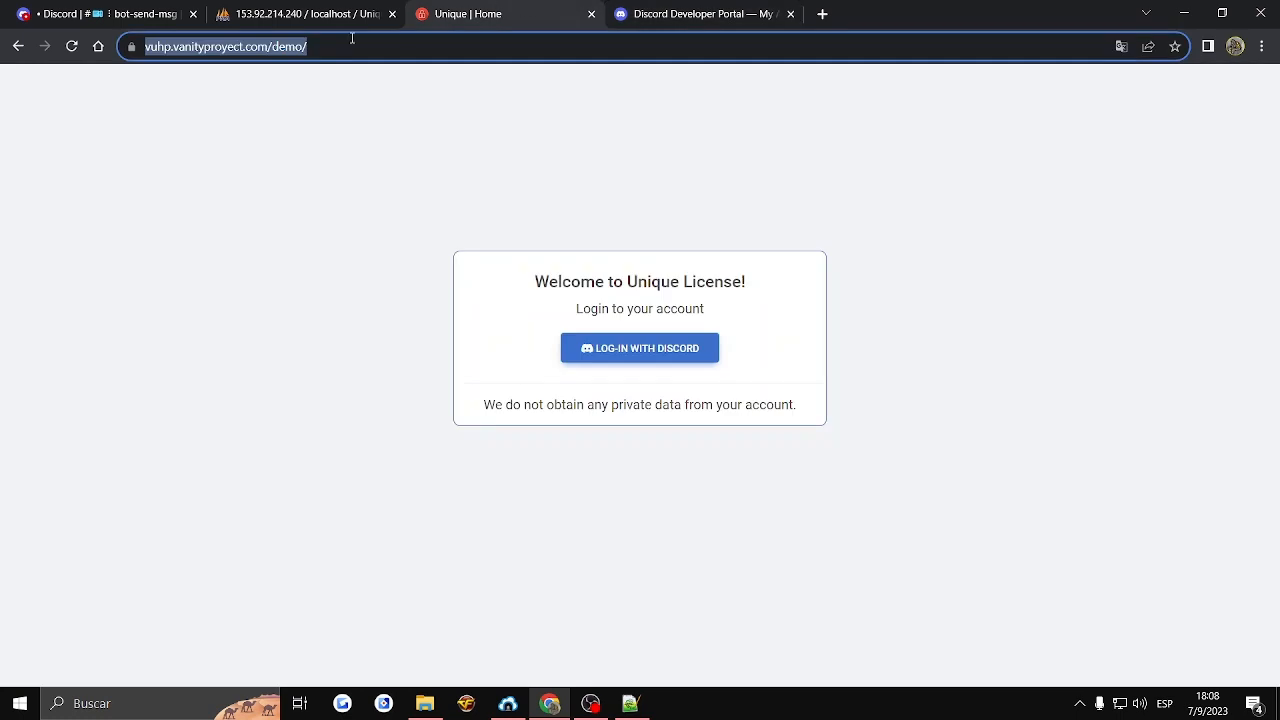
pyautogui.click(694, 364)
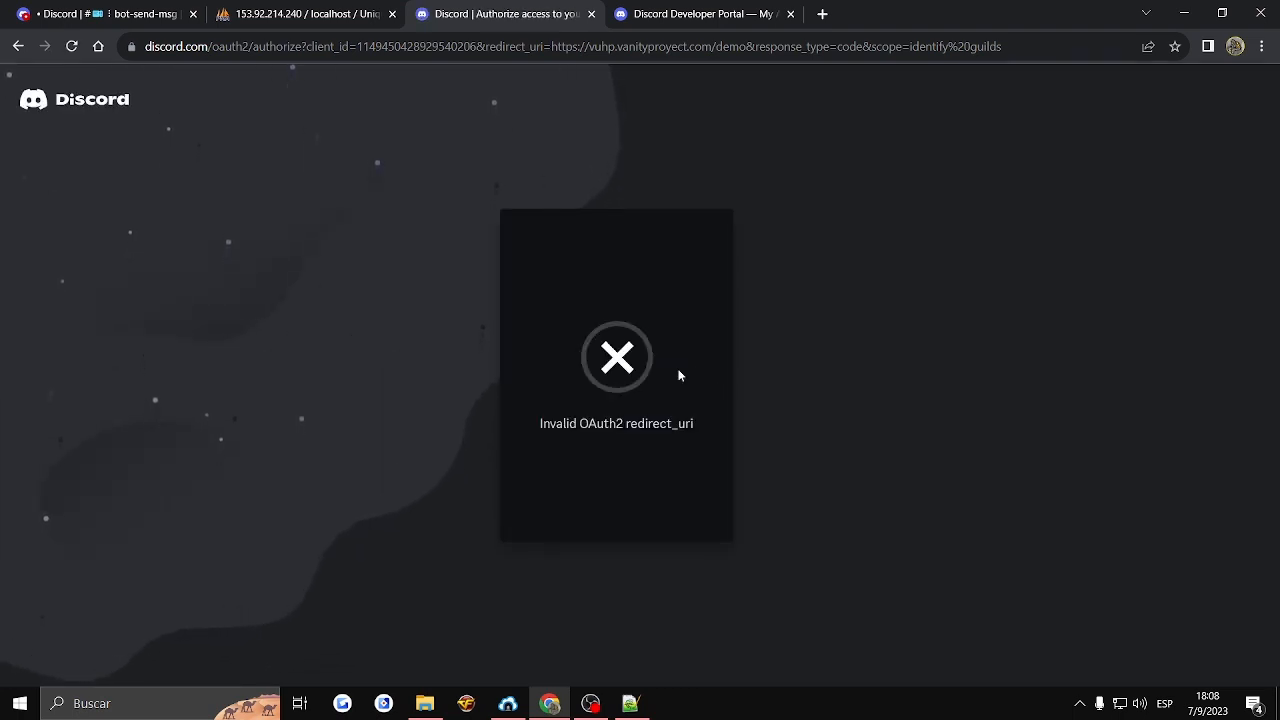
pyautogui.click(650, 13)
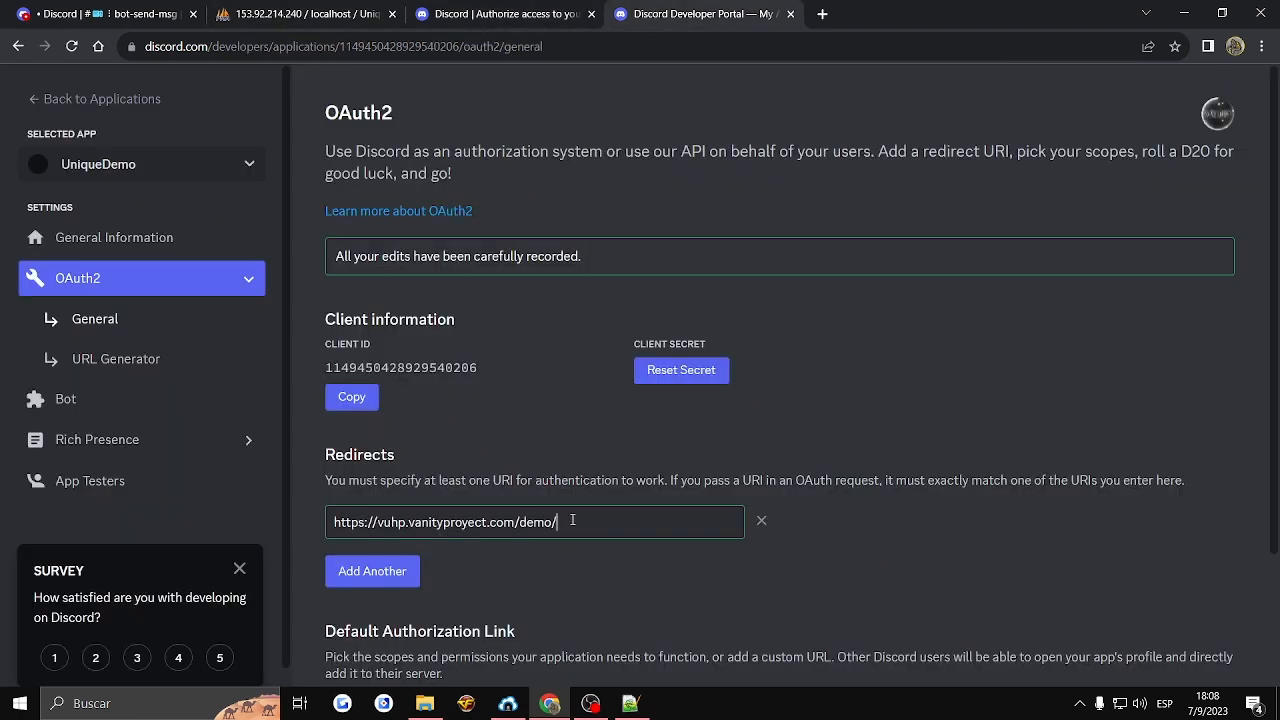
pyautogui.press('BackSpace')
pyautogui.press('Return')
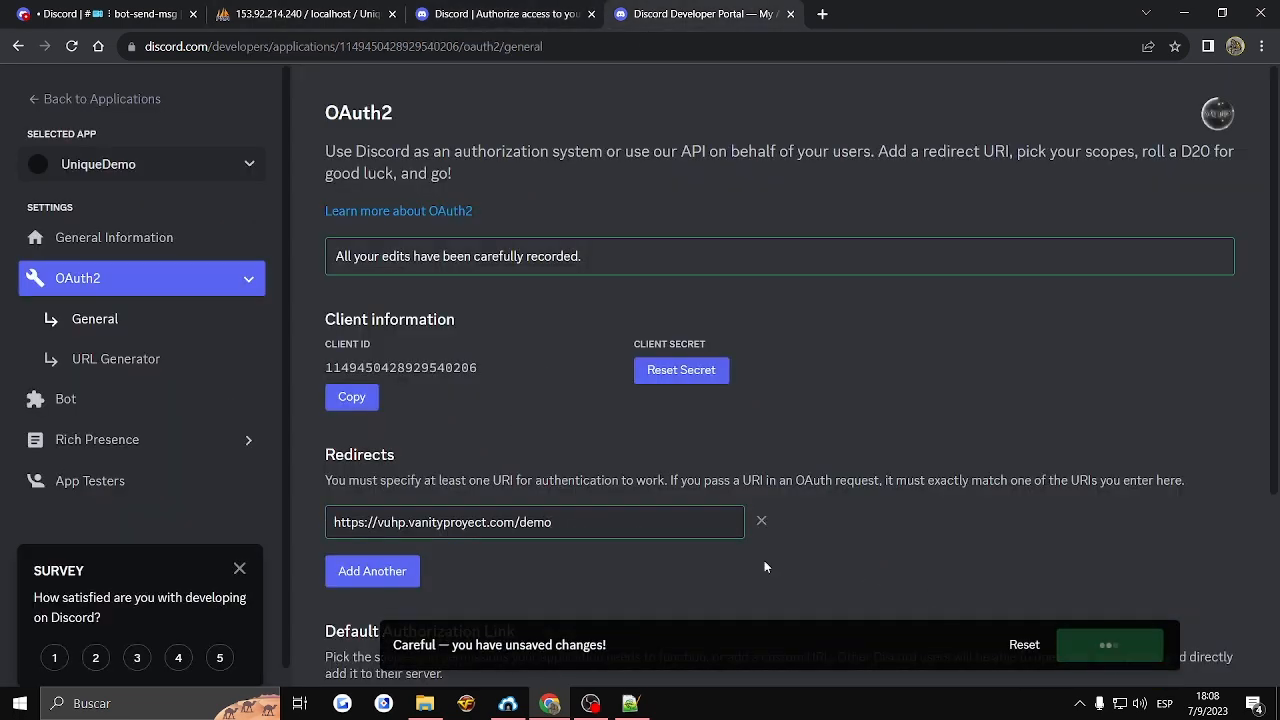
# - Return to the Unique License page, log in with Discord and authorize UniqueDemo's access to the account
pyautogui.click(461, 16)
pyautogui.click(18, 46)
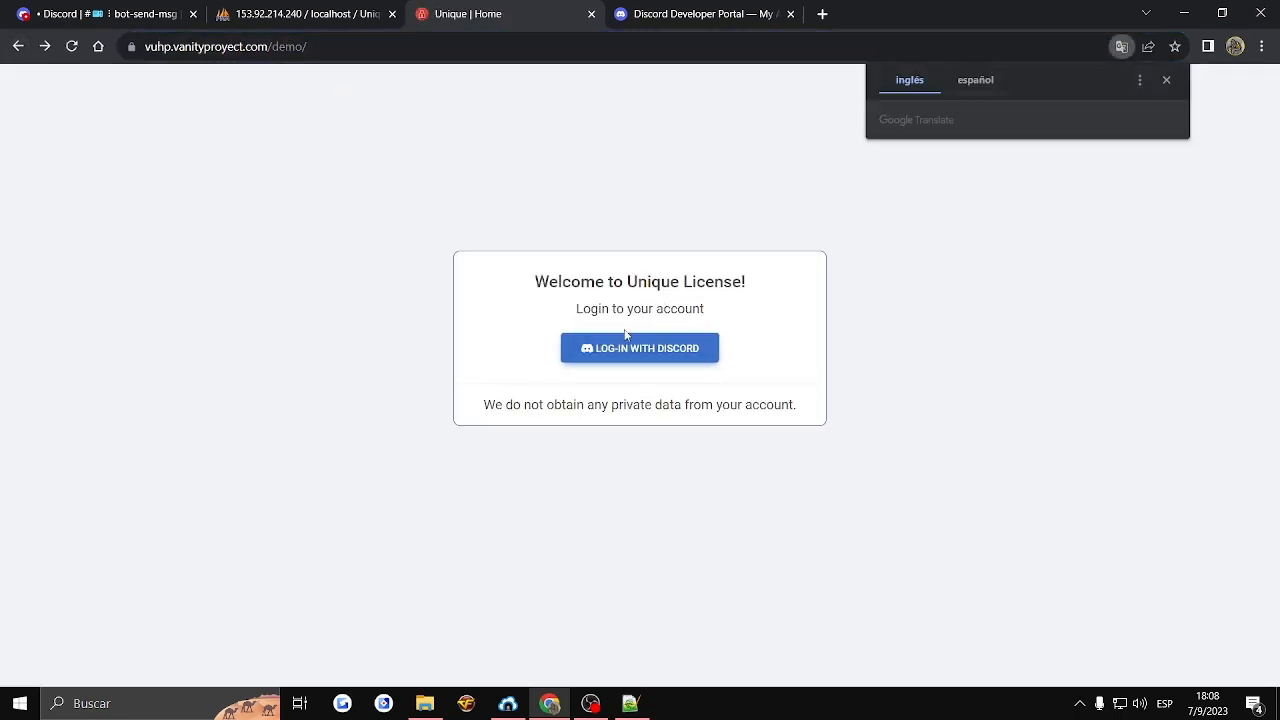
pyautogui.click(632, 349)
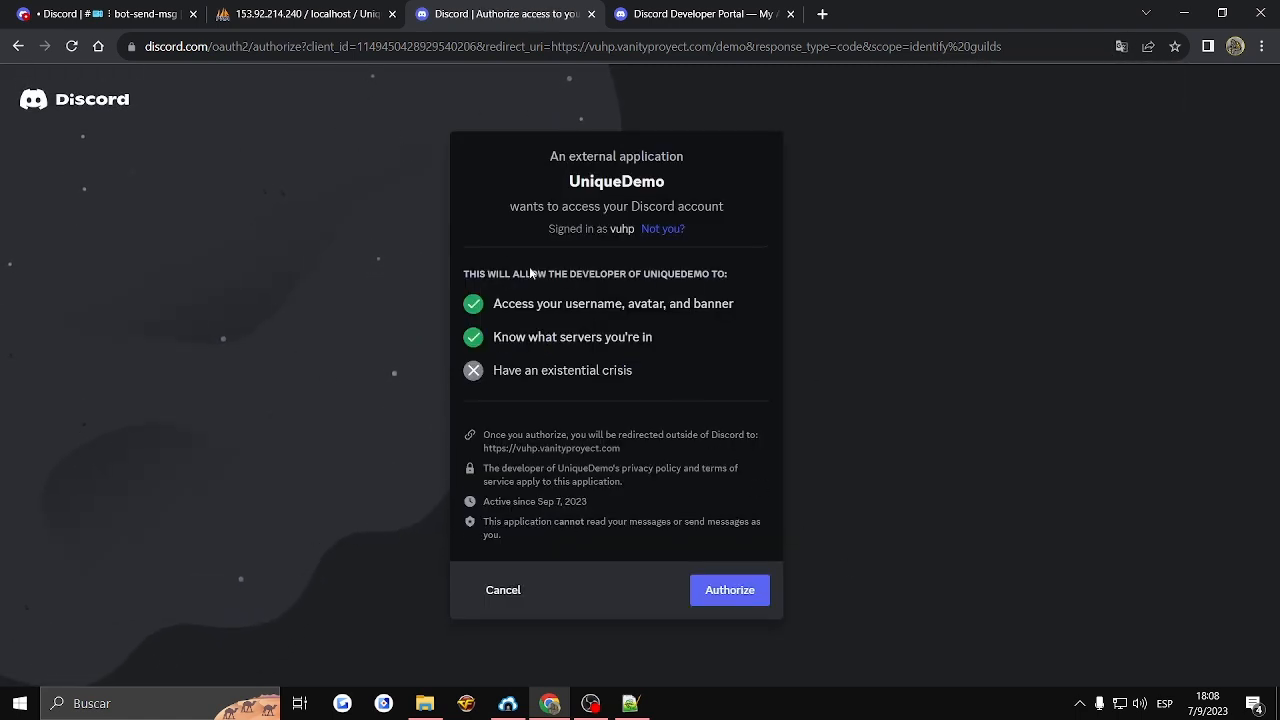
pyautogui.click(727, 604)
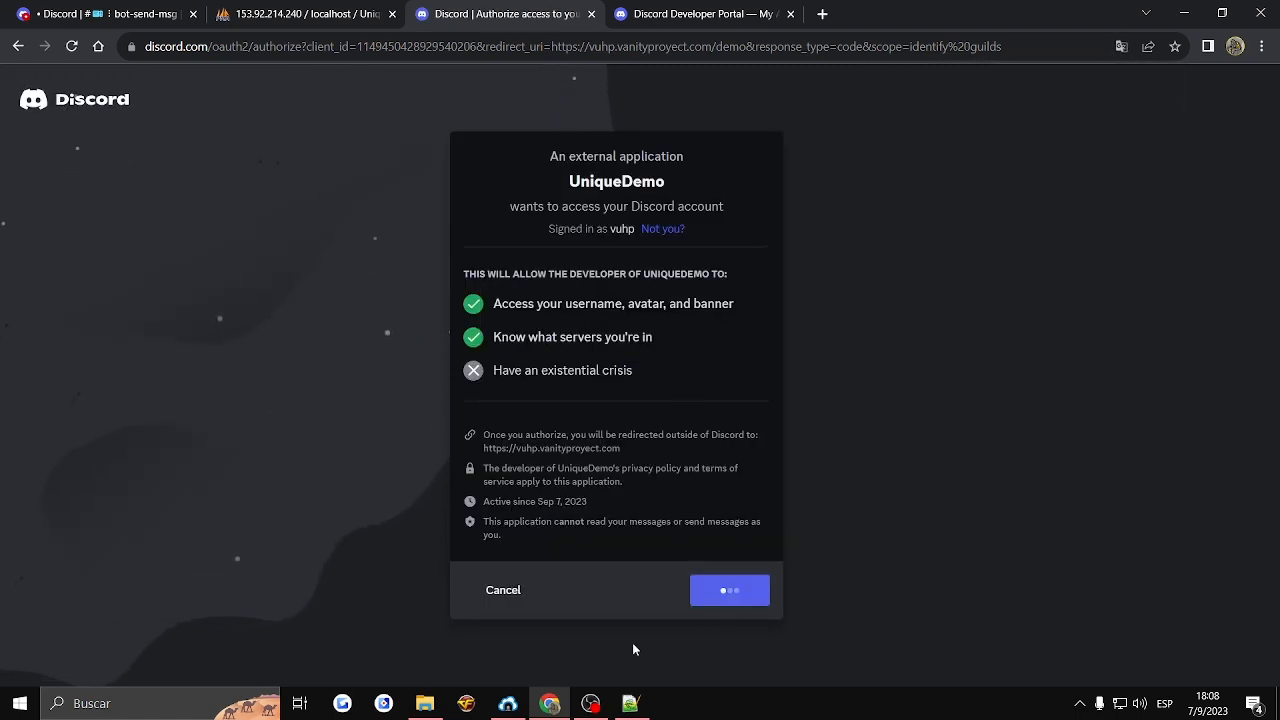
# - Switch to phpMyAdmin and examine the UniqueDemo database's tables, including the u_license, u_note and u_user records
pyautogui.click(282, 13)
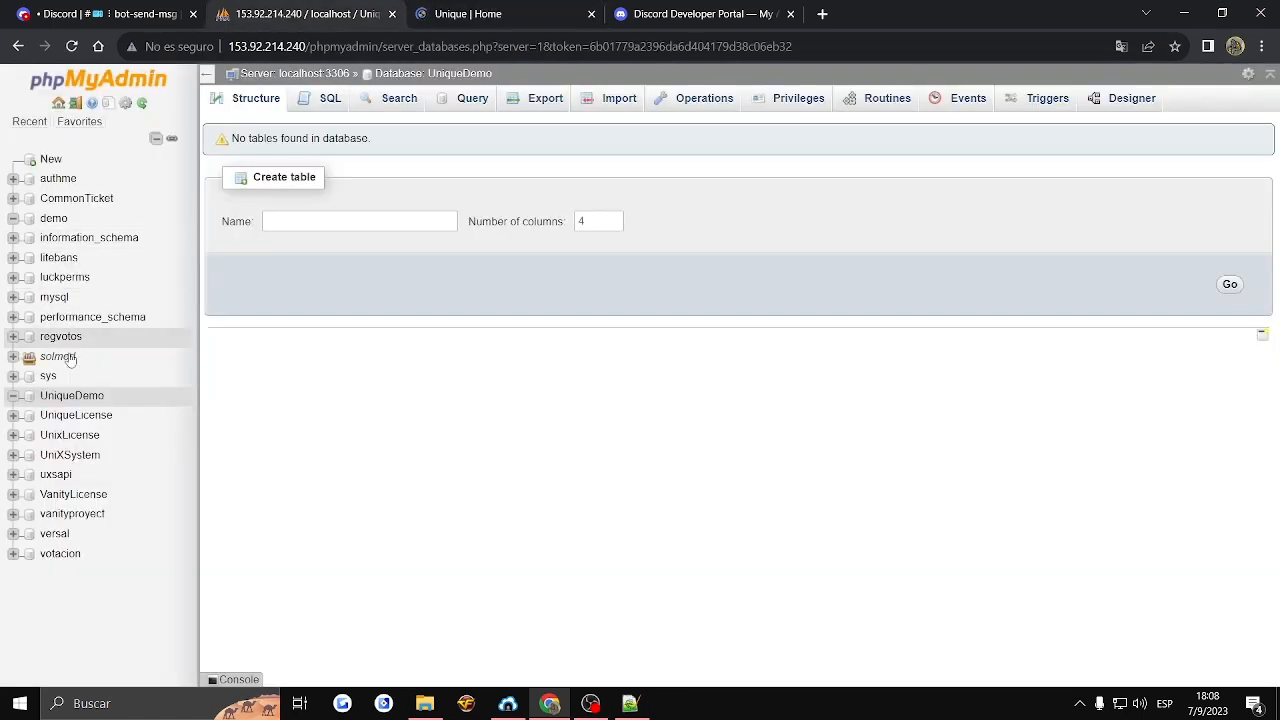
pyautogui.click(80, 396)
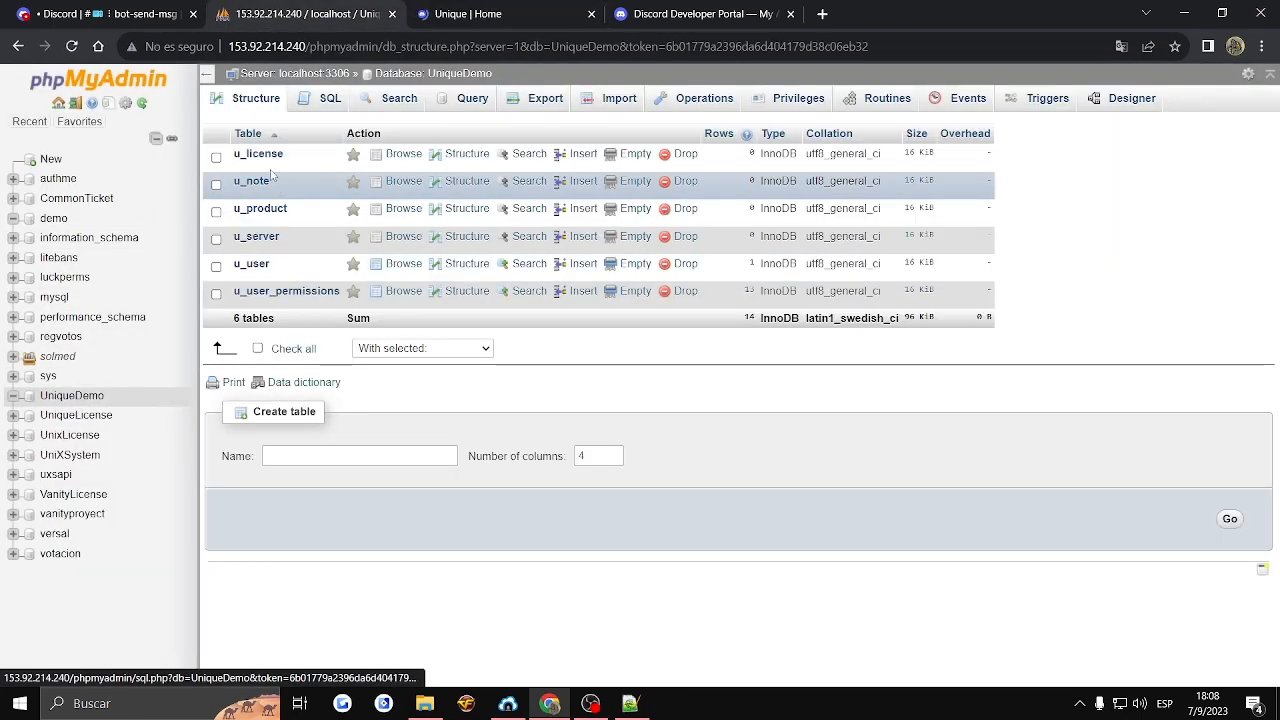
pyautogui.click(142, 104)
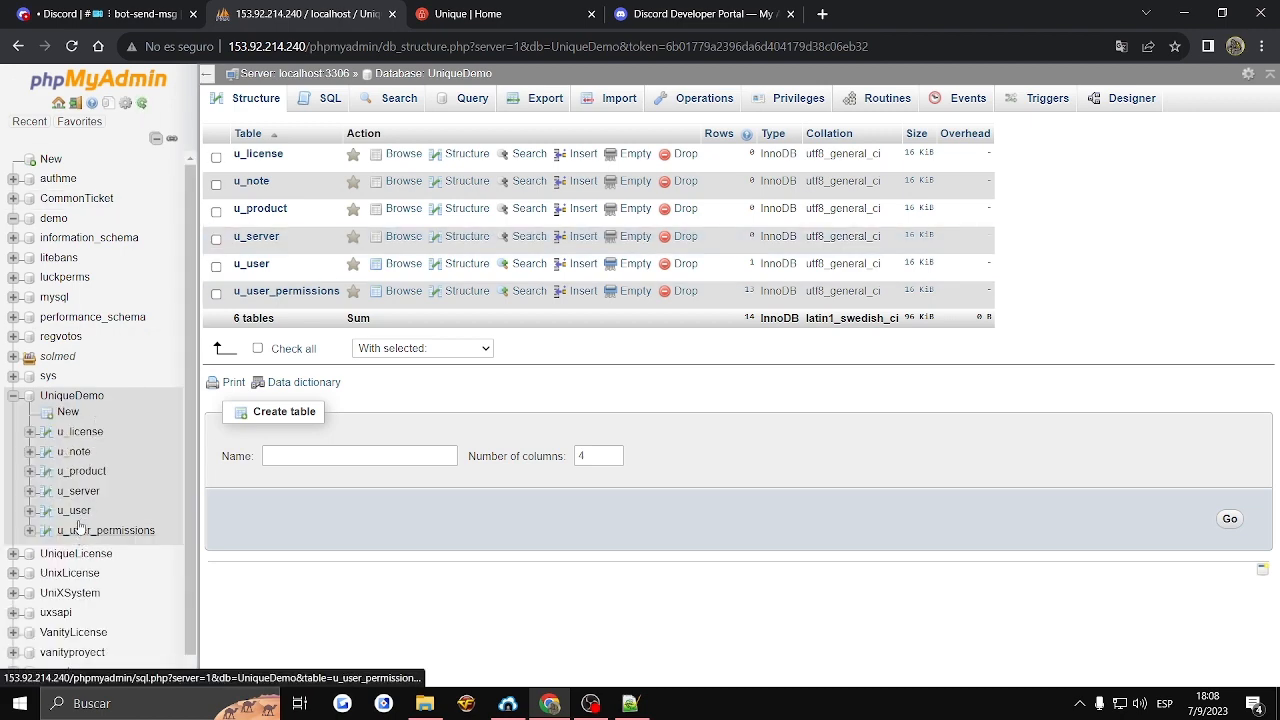
pyautogui.click(75, 436)
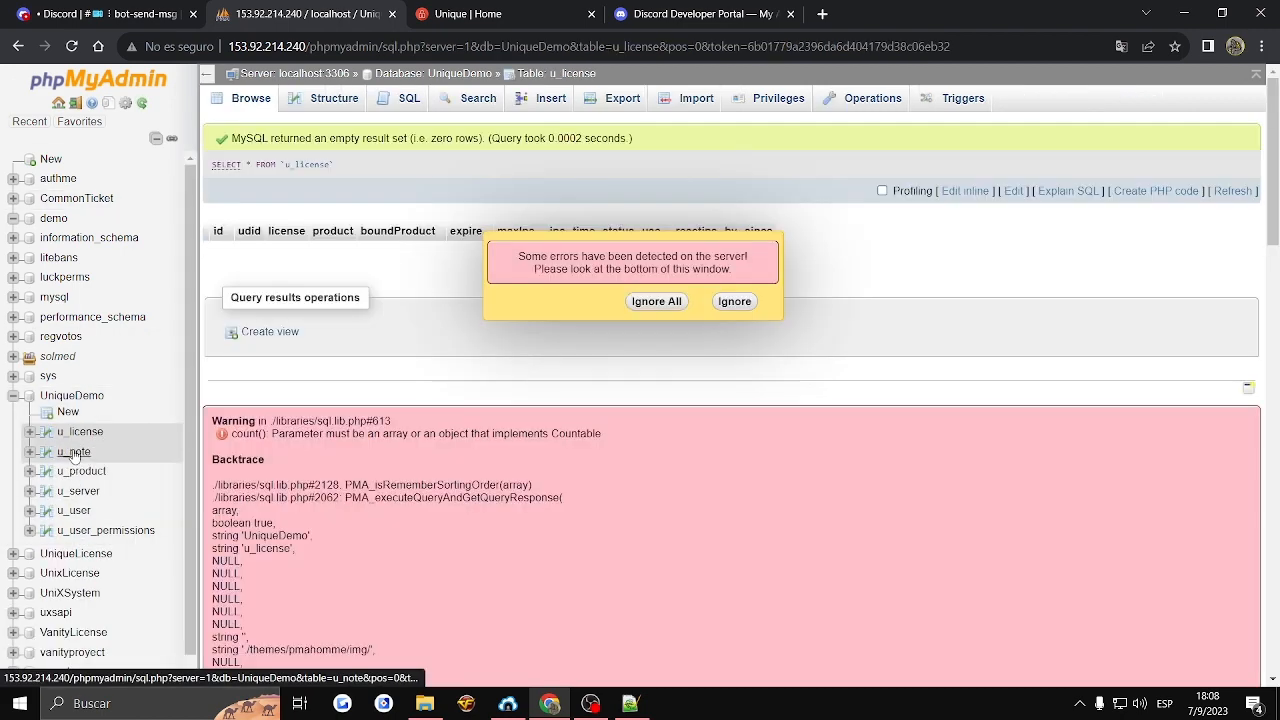
pyautogui.click(74, 451)
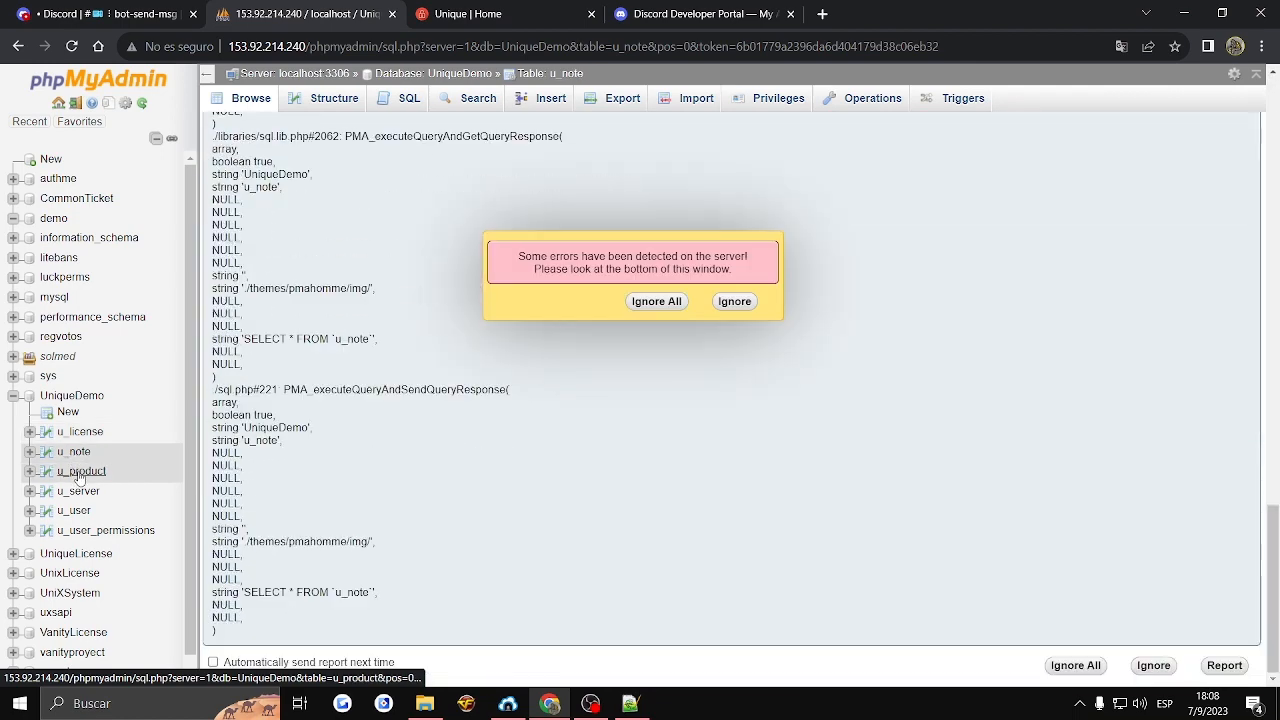
pyautogui.click(74, 510)
pyautogui.click(656, 302)
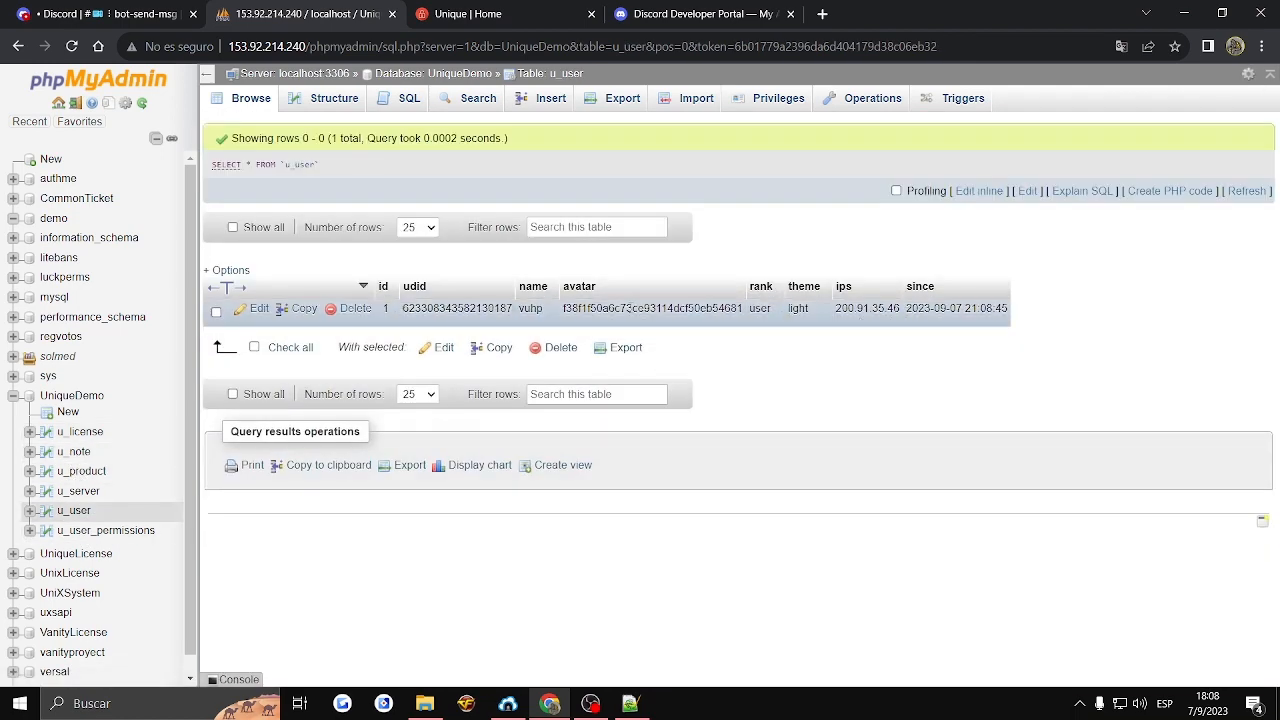
# - Return to the Unique License panel and switch its theme to dark
pyautogui.click(467, 14)
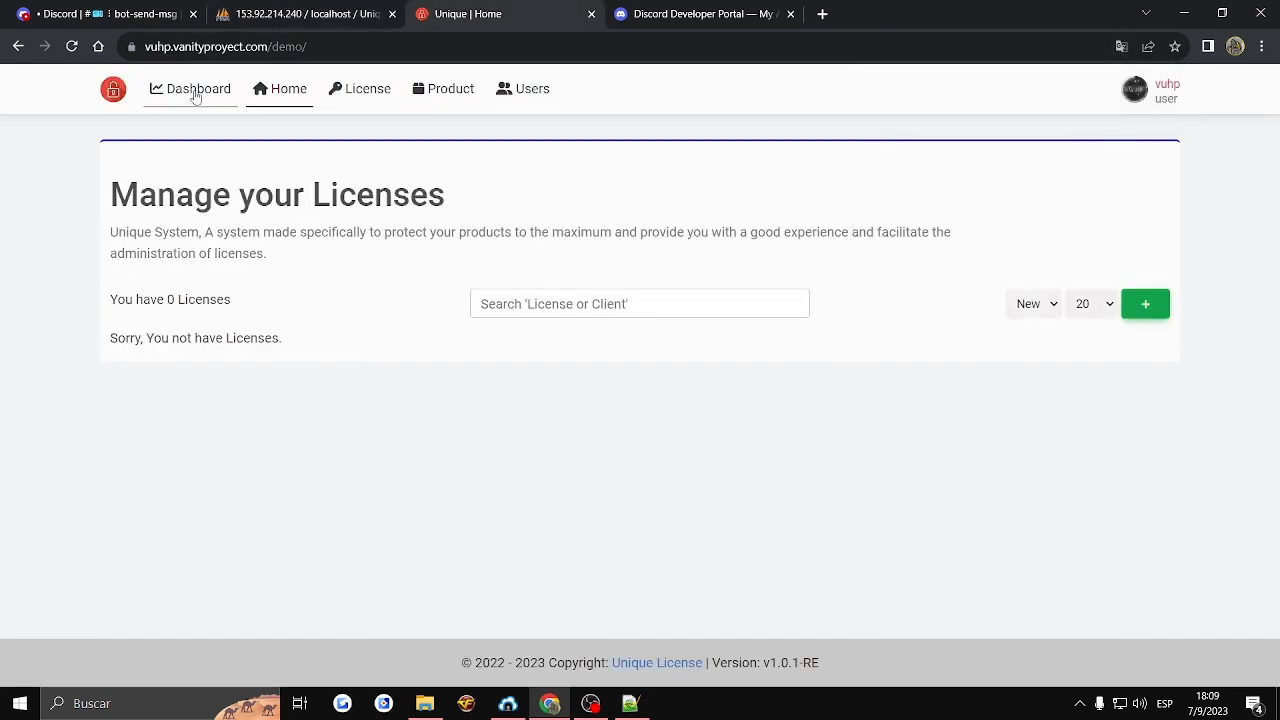
pyautogui.click(1130, 90)
pyautogui.click(1118, 124)
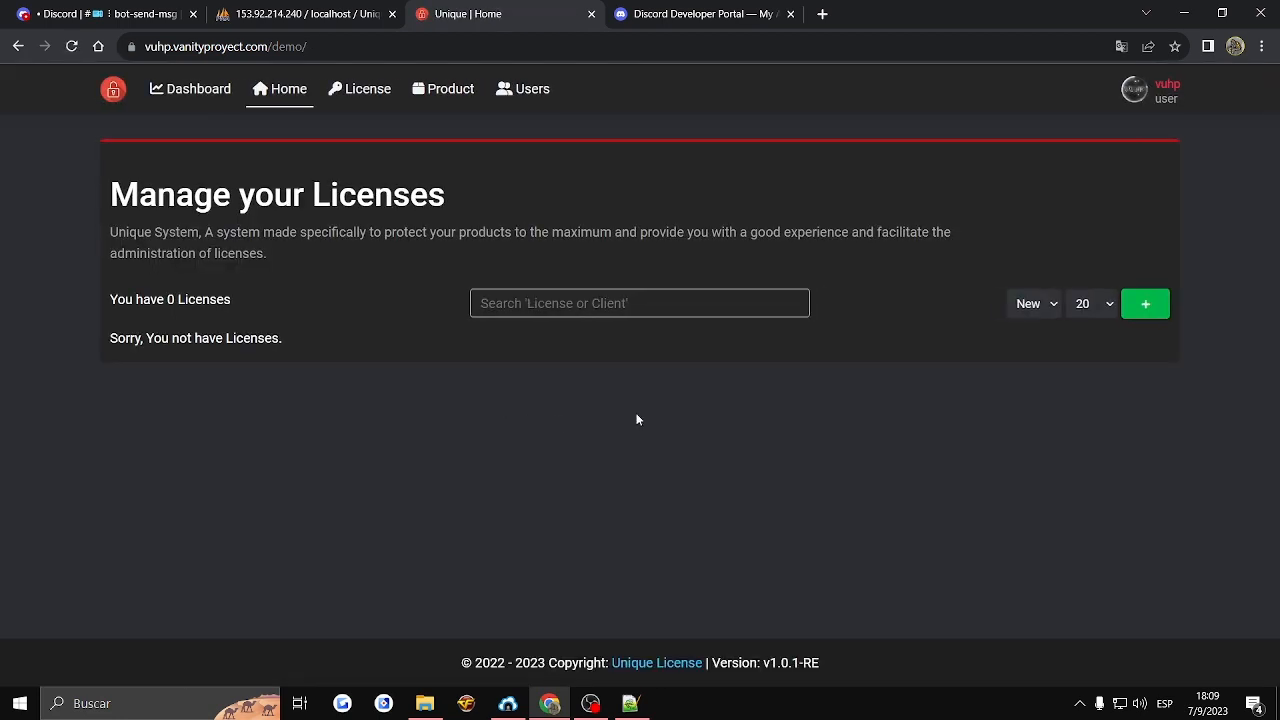
# - Review the Home page's Add New License form and the sort-order and page-size options without creating a license
pyautogui.click(1145, 303)
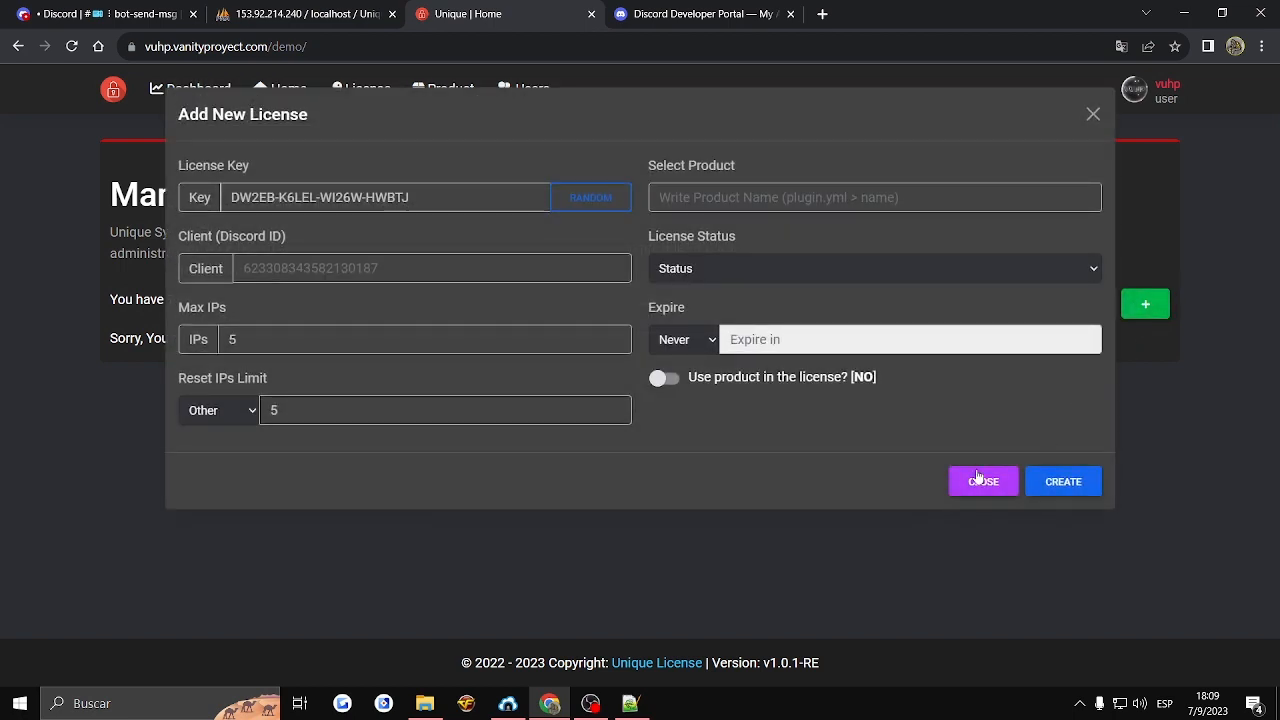
pyautogui.click(980, 477)
pyautogui.click(1030, 305)
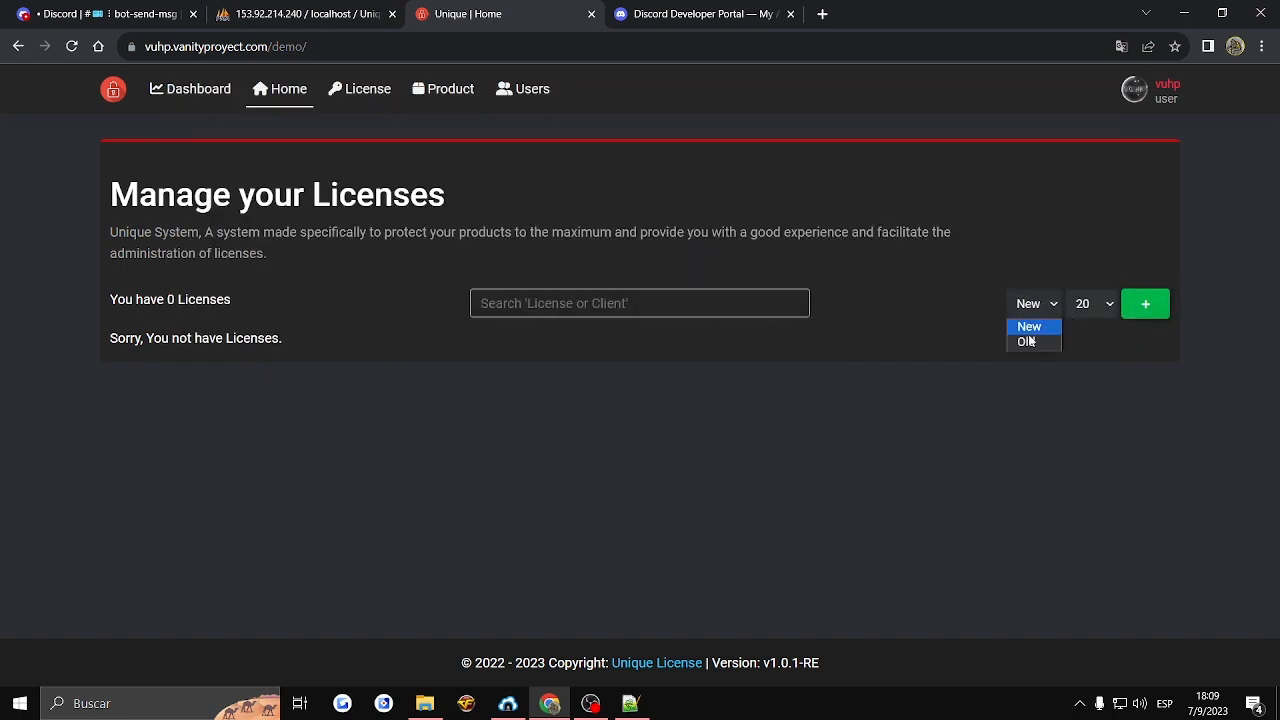
pyautogui.click(1096, 304)
pyautogui.click(446, 240)
pyautogui.click(626, 299)
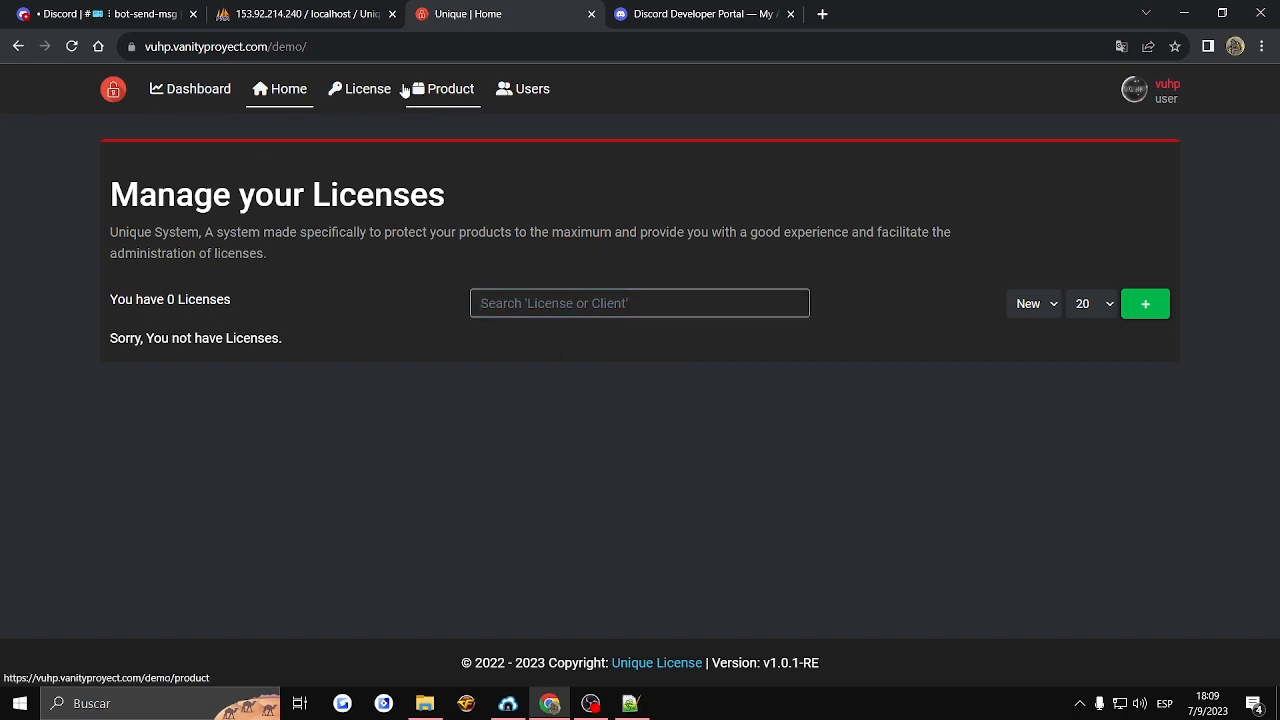
# - Open the panel's License page and start a new license there
pyautogui.click(360, 89)
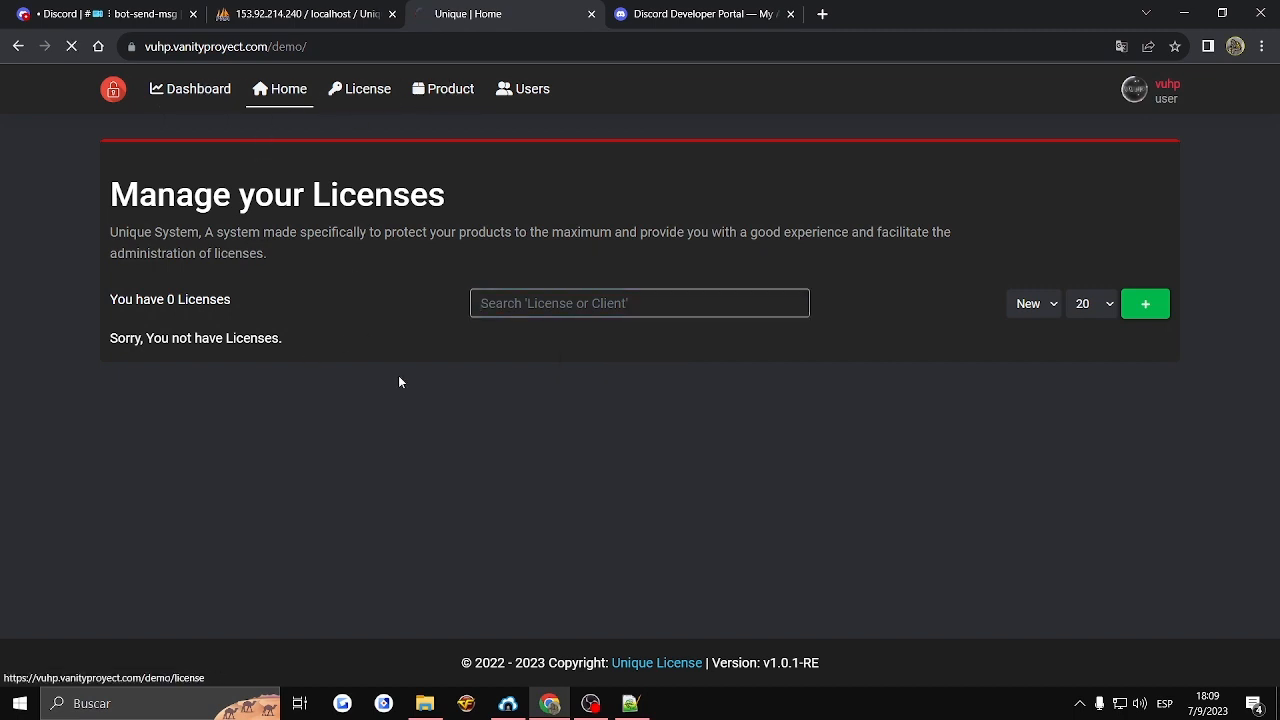
pyautogui.tripleClick(206, 328)
pyautogui.click(178, 325)
pyautogui.click(143, 285)
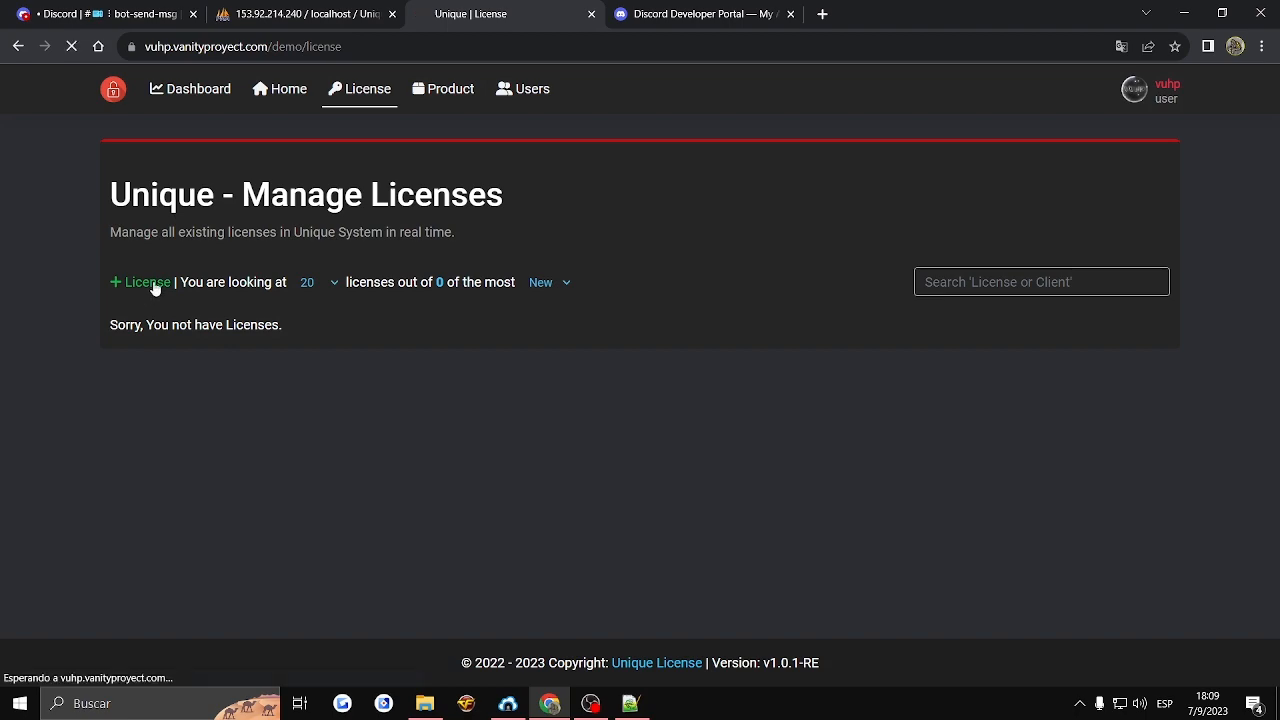
pyautogui.click(165, 256)
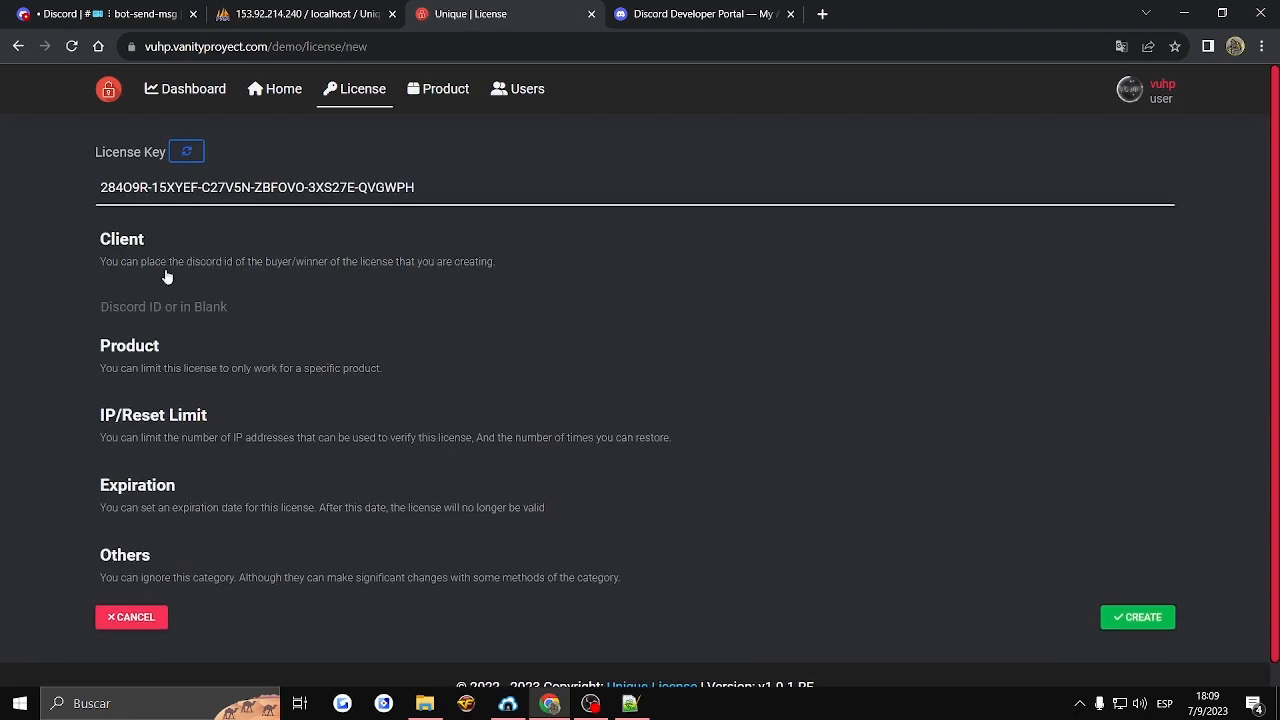
# - Copy the server CEO's user ID from the Discord member list and enter it as the new license's client
pyautogui.click(180, 312)
pyautogui.click(216, 349)
pyautogui.doubleClick(172, 296)
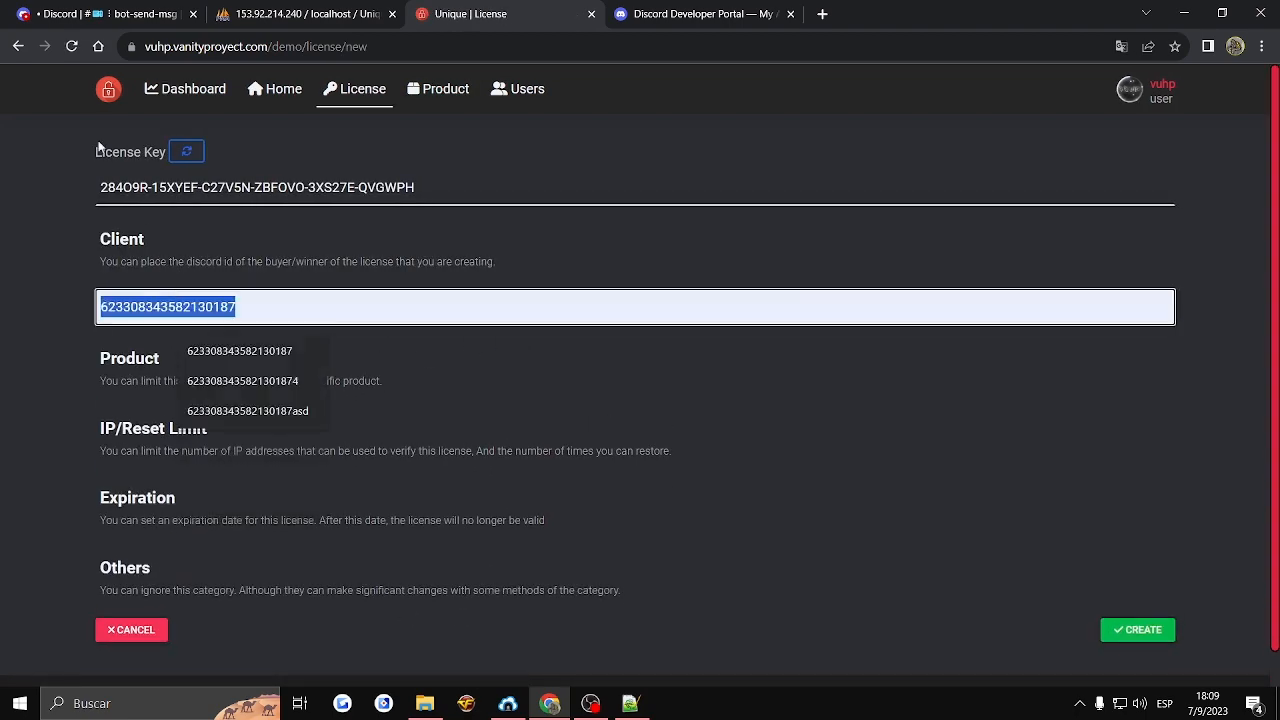
pyautogui.click(34, 14)
pyautogui.click(1146, 174)
pyautogui.rightClick(1151, 154)
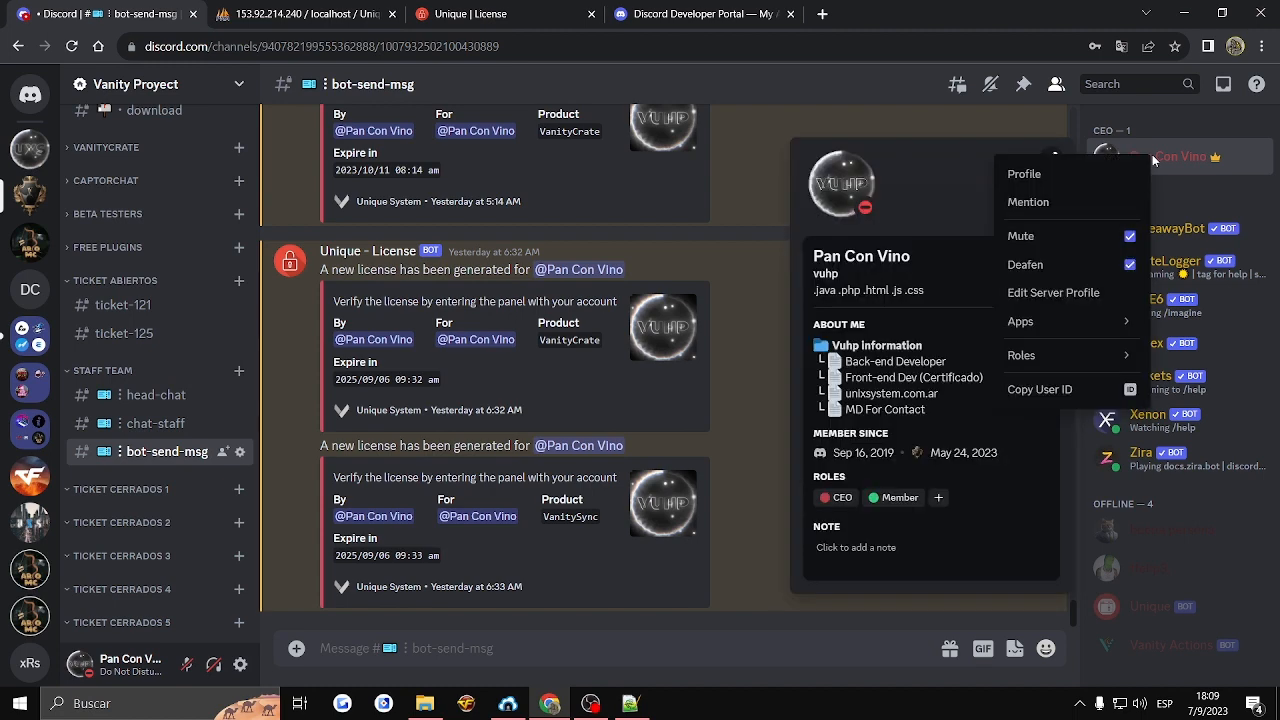
pyautogui.click(1076, 390)
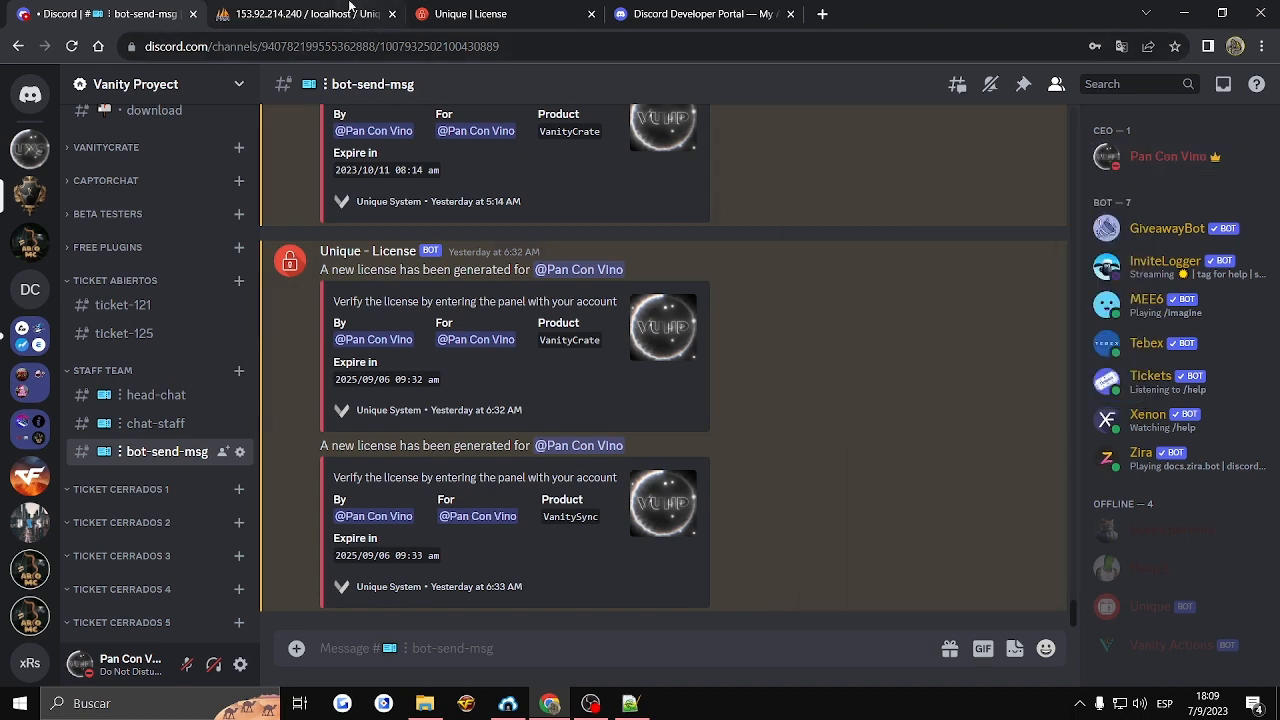
pyautogui.click(500, 14)
pyautogui.hotkey('ctrl', 'v')
# - Restrict the license to the product Testing, with an IP limit of 5256 and an Unlimited reset limit
pyautogui.click(129, 383)
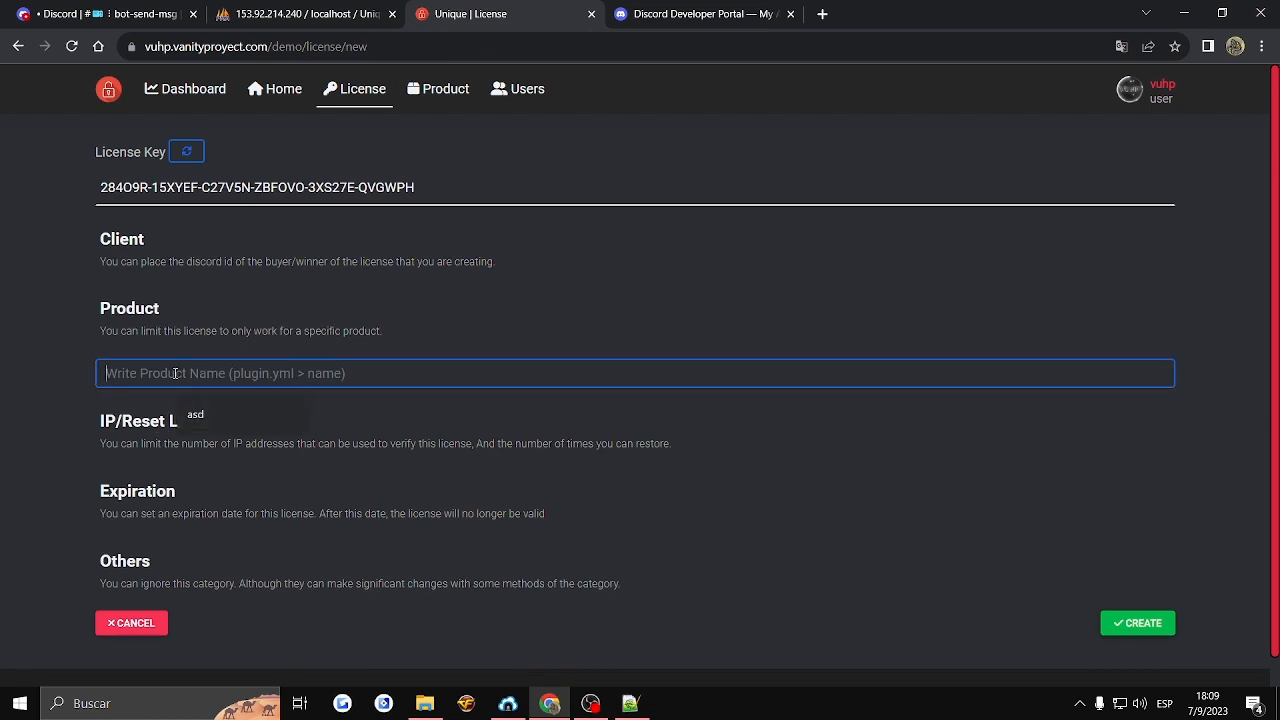
pyautogui.write('Testing')
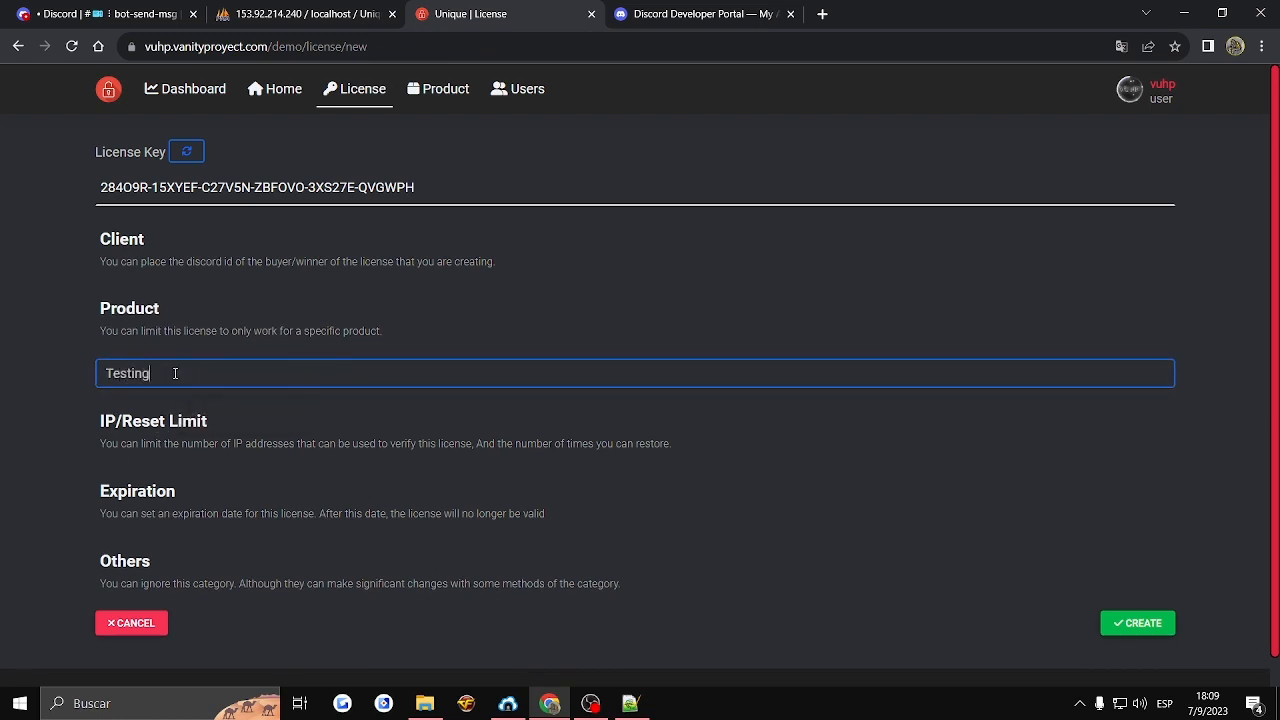
pyautogui.click(156, 443)
pyautogui.scroll(-2, 150, 335)
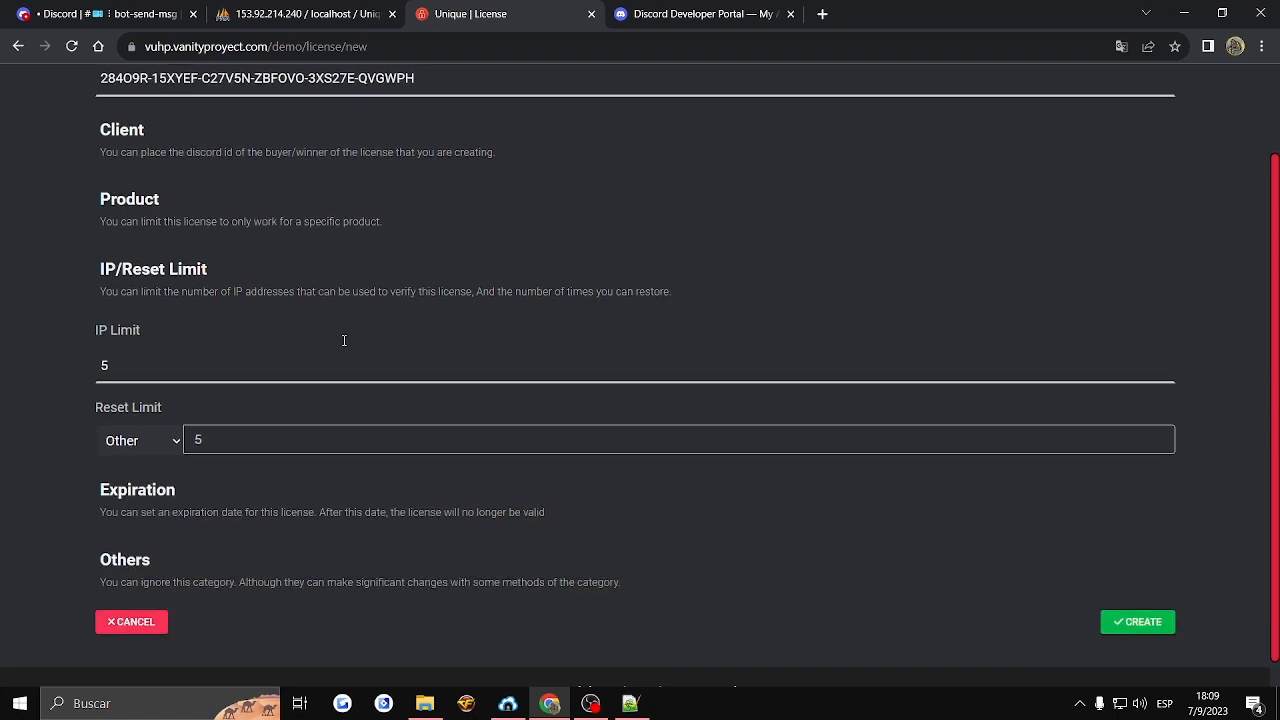
pyautogui.click(149, 335)
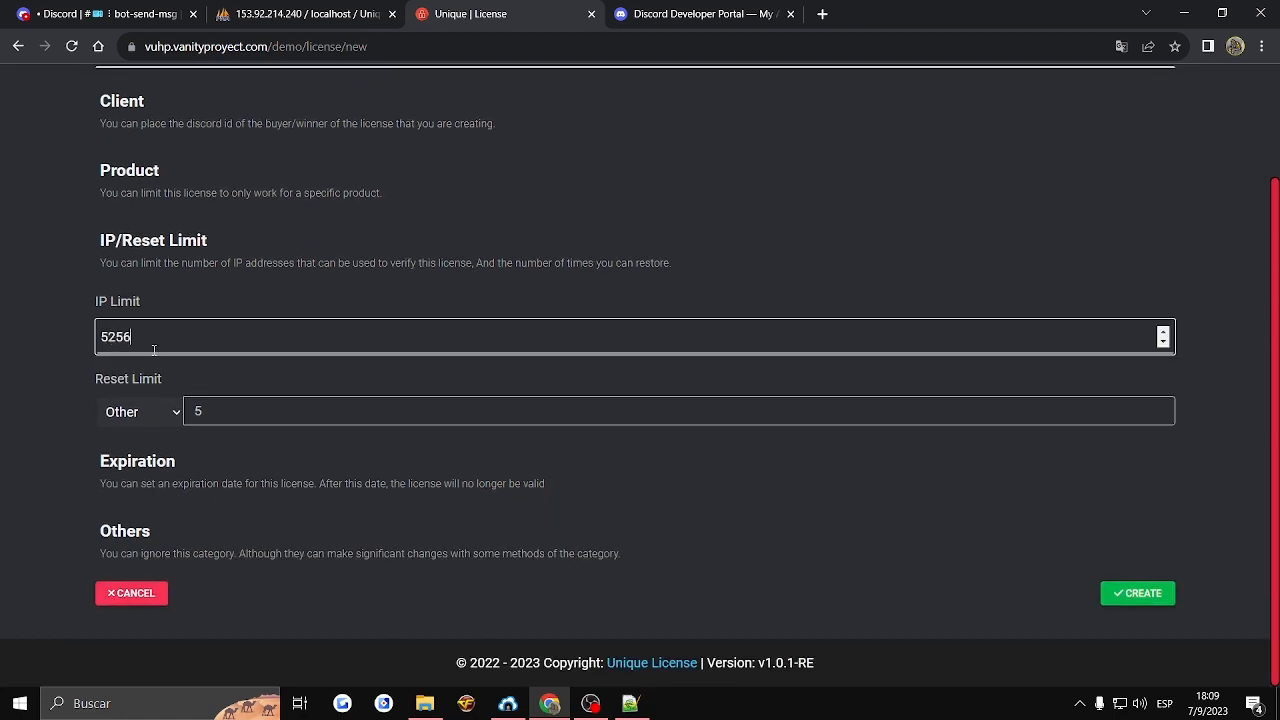
pyautogui.click(147, 411)
pyautogui.click(143, 439)
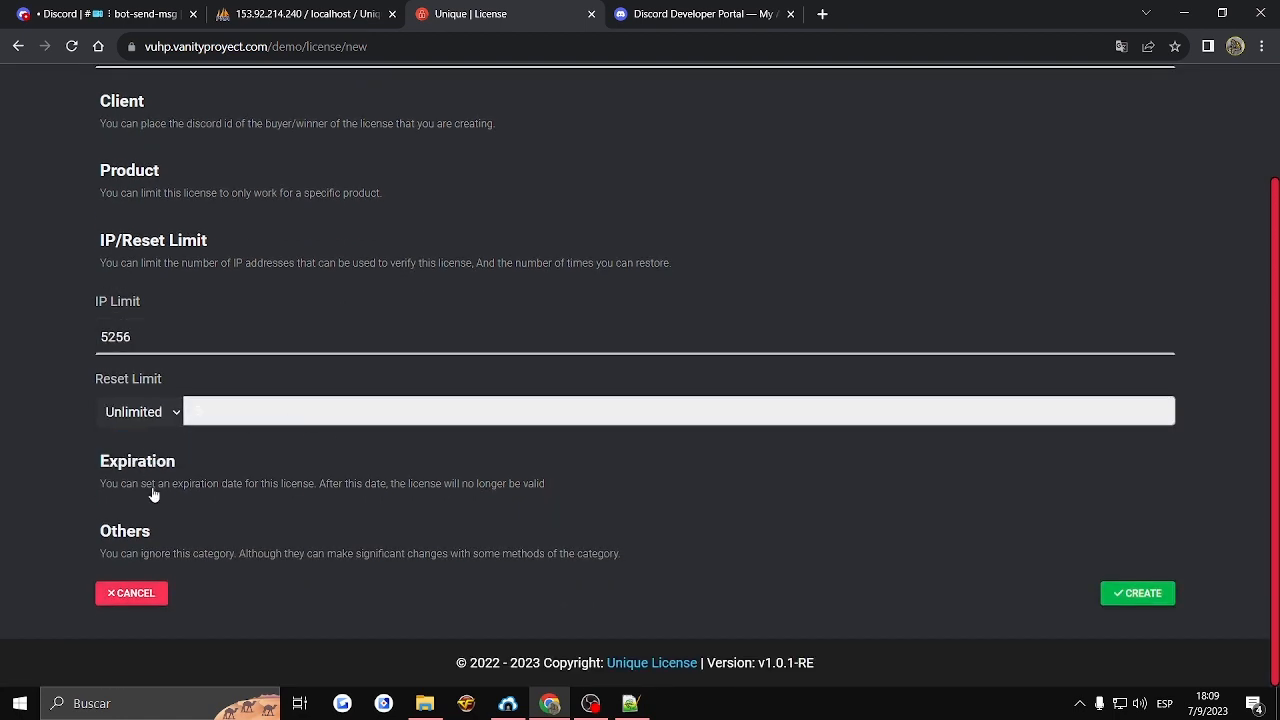
# - Set the new license's expiration to 4 months
pyautogui.click(155, 490)
pyautogui.click(155, 481)
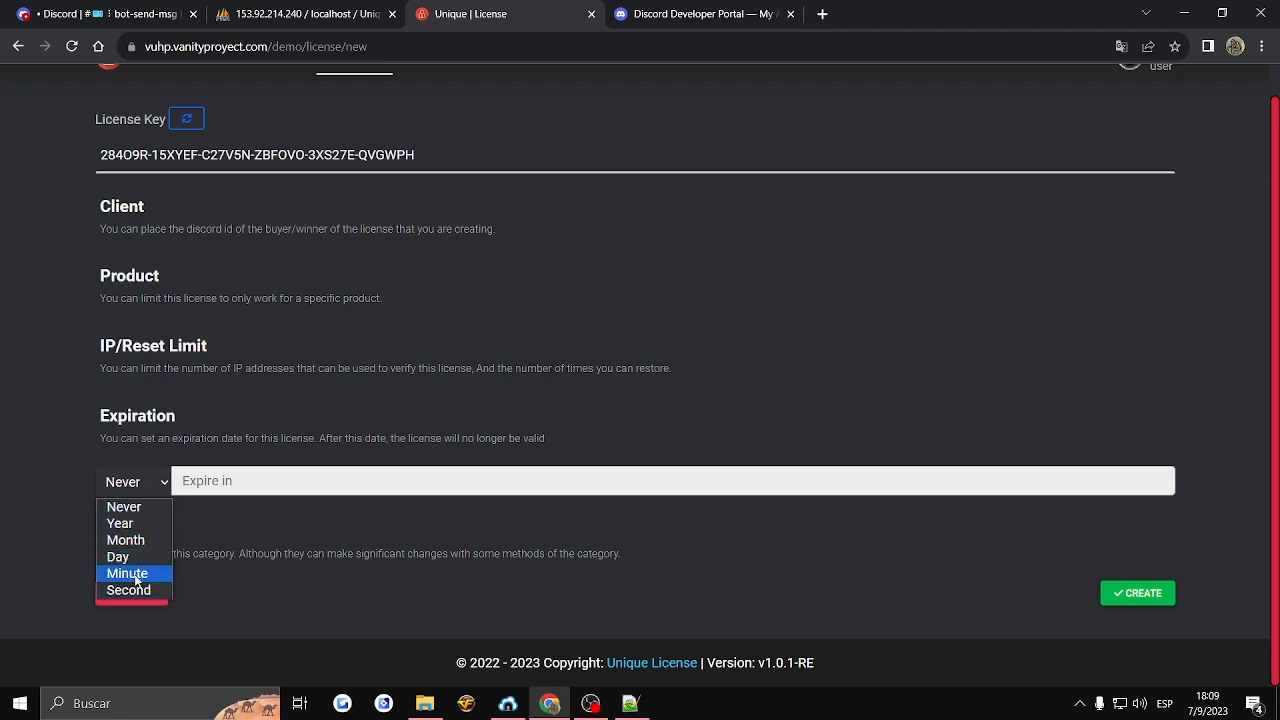
pyautogui.click(146, 541)
pyautogui.click(264, 481)
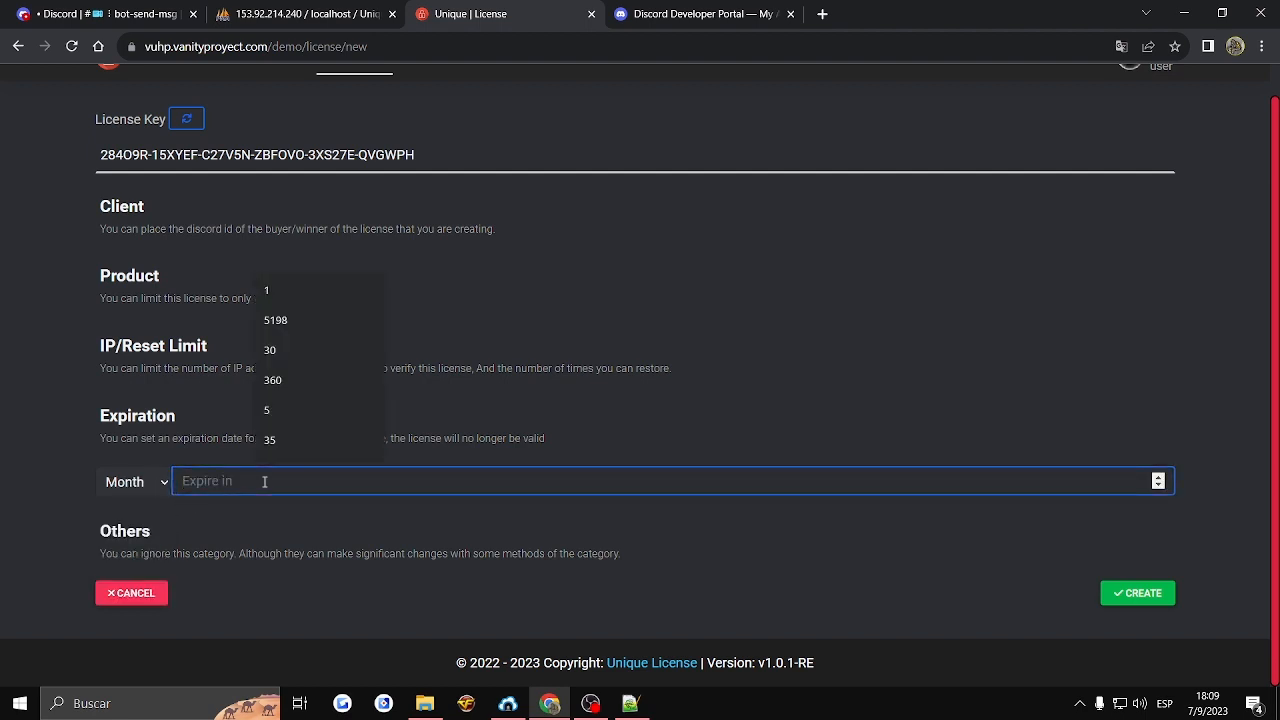
pyautogui.write('1')
pyautogui.press('BackSpace')
pyautogui.write('4')
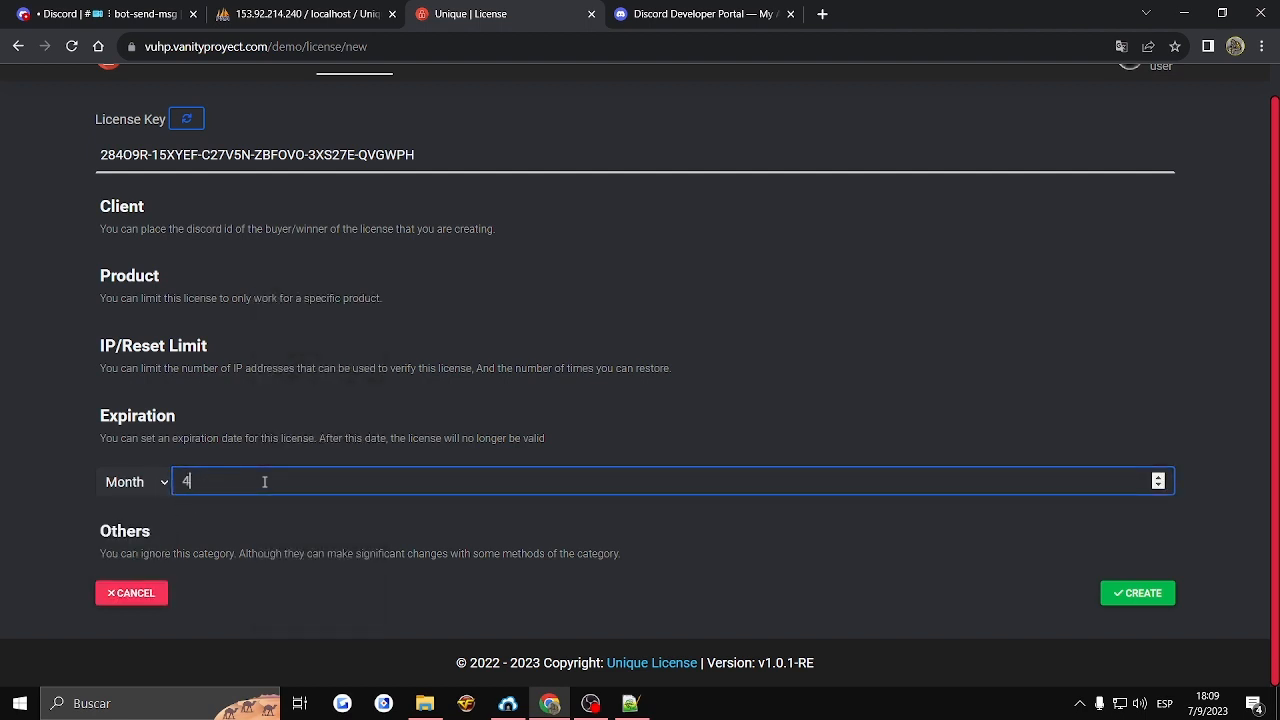
# - Make the product mandatory in the license and create the license
pyautogui.click(165, 550)
pyautogui.click(101, 569)
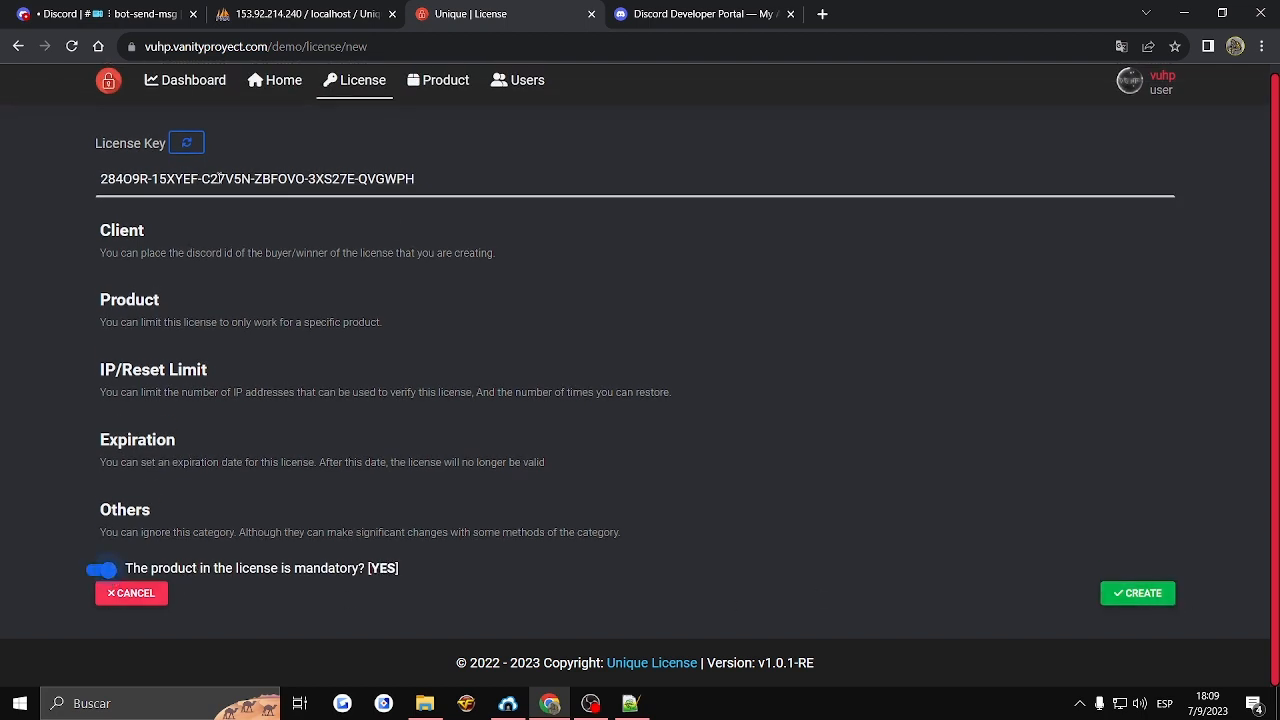
pyautogui.click(587, 198)
pyautogui.hotkey('ctrl', 'a')
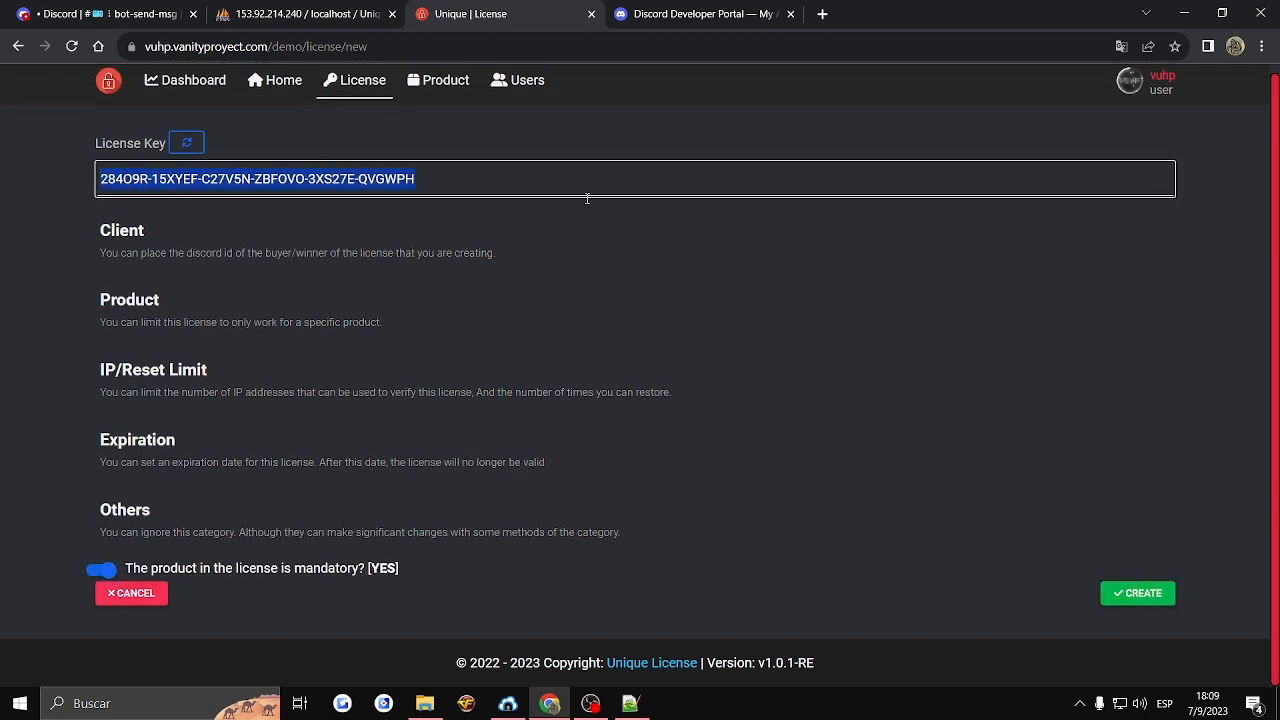
pyautogui.click(1124, 597)
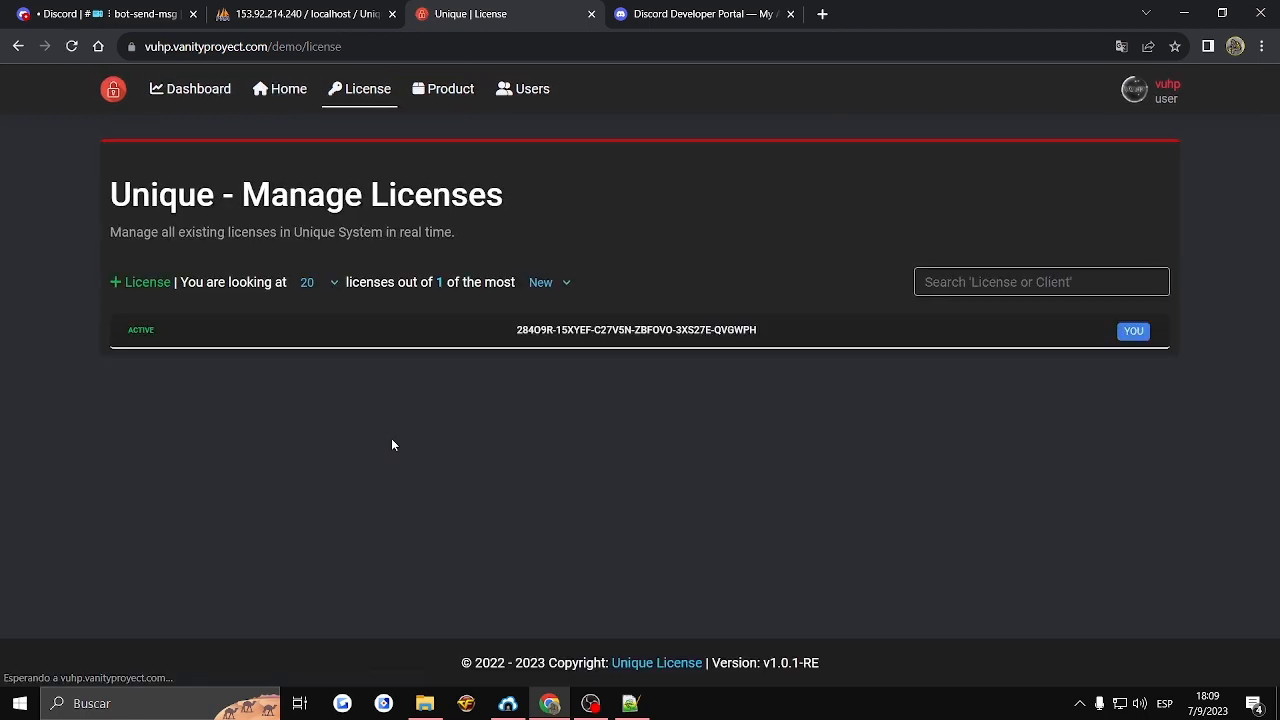
# - Switch to Discord and examine the new license notification in bot-send-msg and the profile of the bot that posted it
pyautogui.click(154, 8)
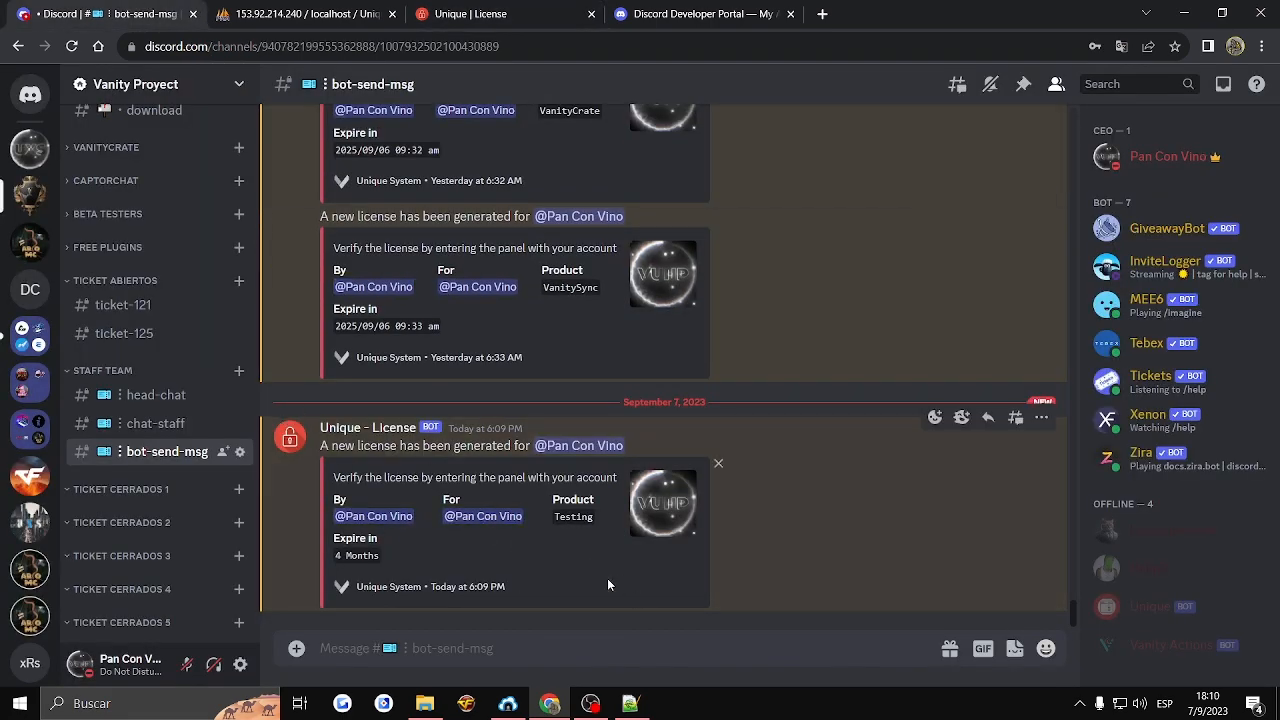
pyautogui.moveTo(607, 585); pyautogui.dragTo(320, 413)
pyautogui.click(314, 455)
pyautogui.click(377, 430)
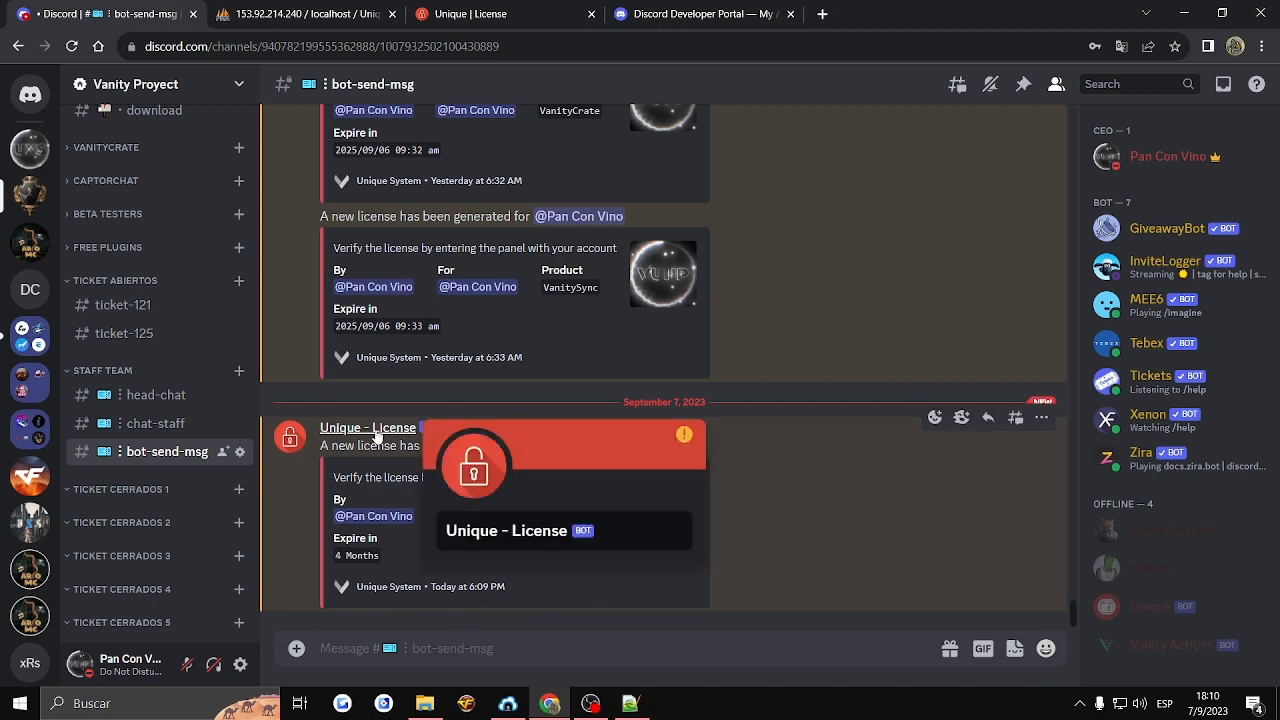
# - Close the bot's profile and examine the recipient and expiration details of the new license notification
pyautogui.click(377, 436)
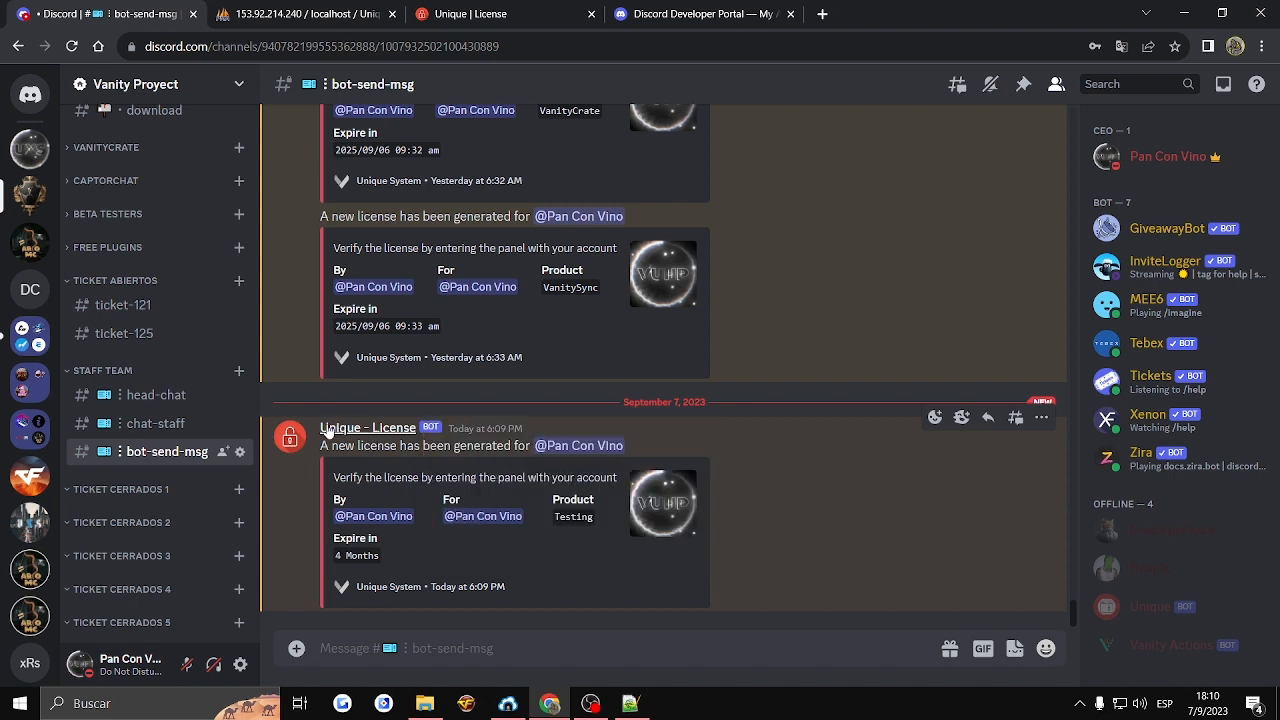
pyautogui.click(490, 516)
pyautogui.click(490, 516)
pyautogui.rightClick(406, 553)
pyautogui.press('Escape')
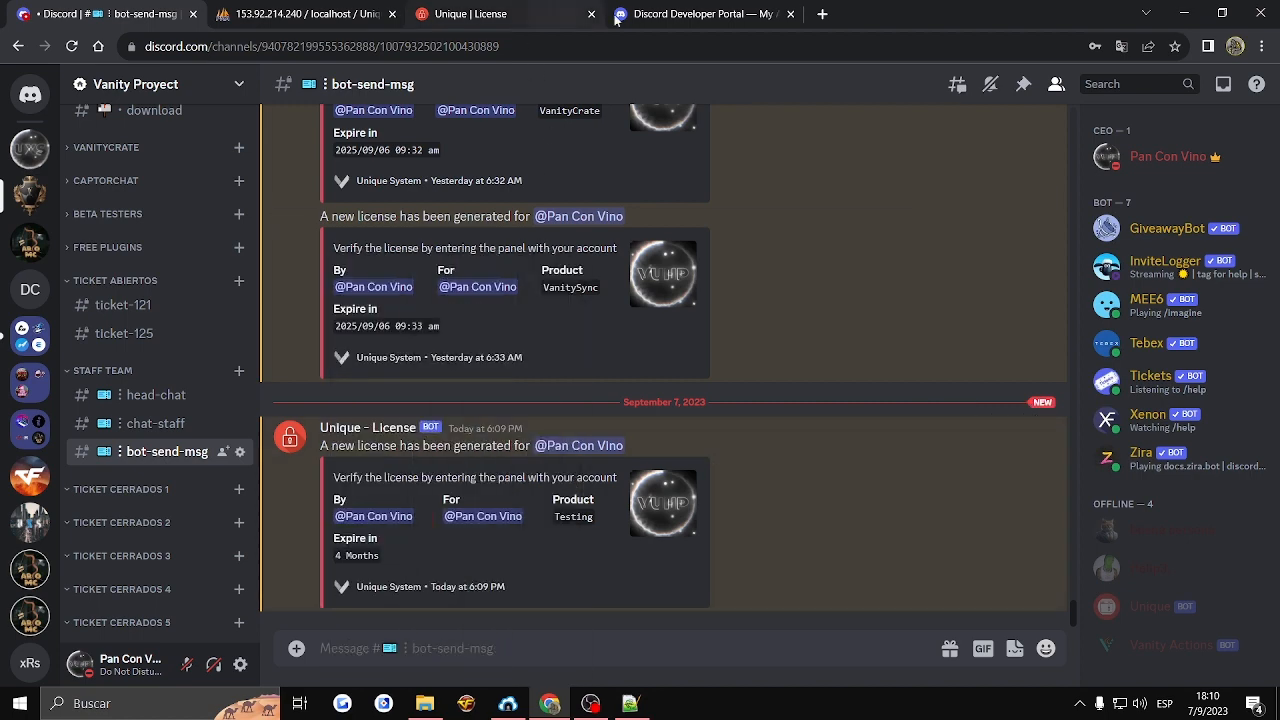
# - In the Discord Developer Portal, calculate UniqueDemo's bot permissions integer for Administrator and dismiss the survey
pyautogui.click(649, 14)
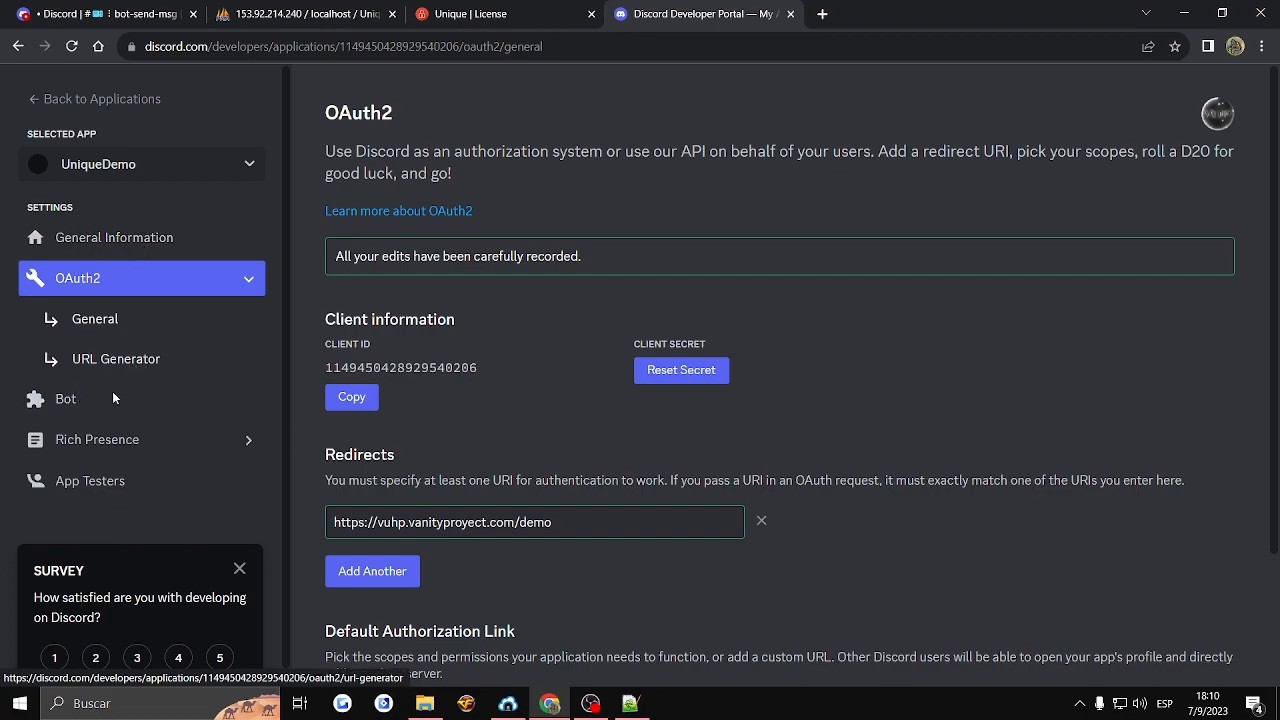
pyautogui.click(80, 401)
pyautogui.scroll(-6, 635, 448)
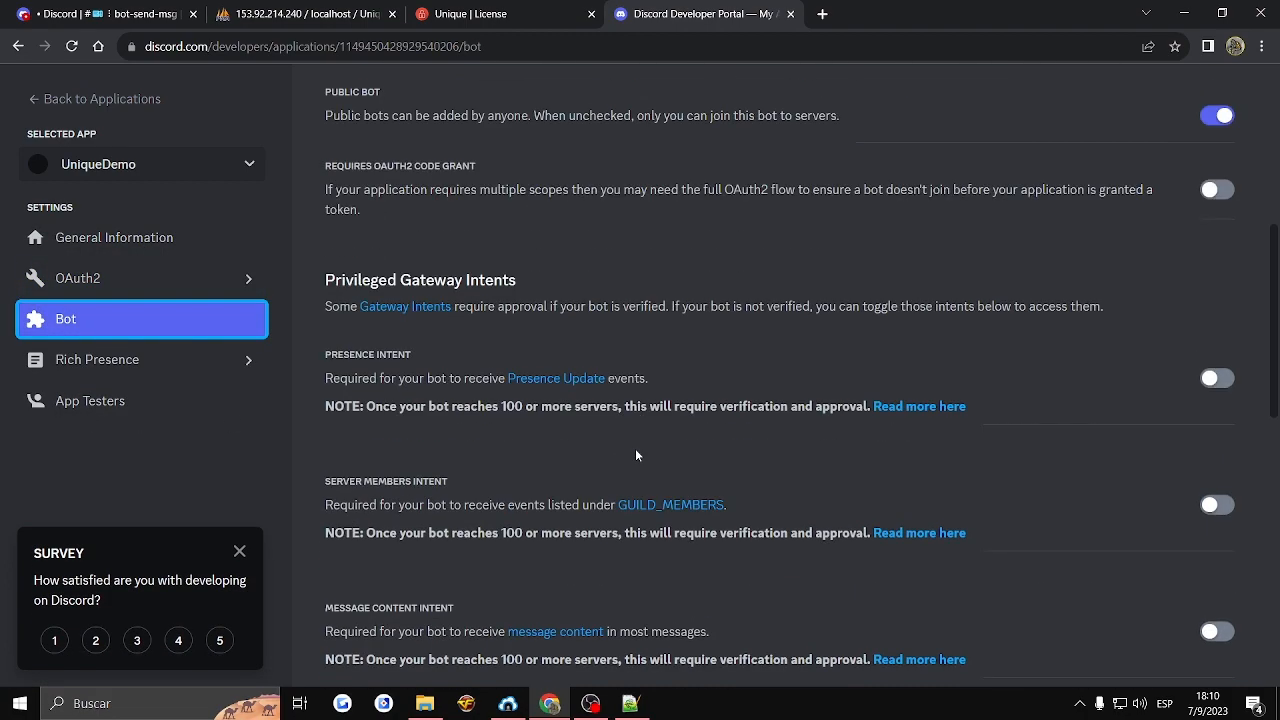
pyautogui.scroll(-7, 635, 448)
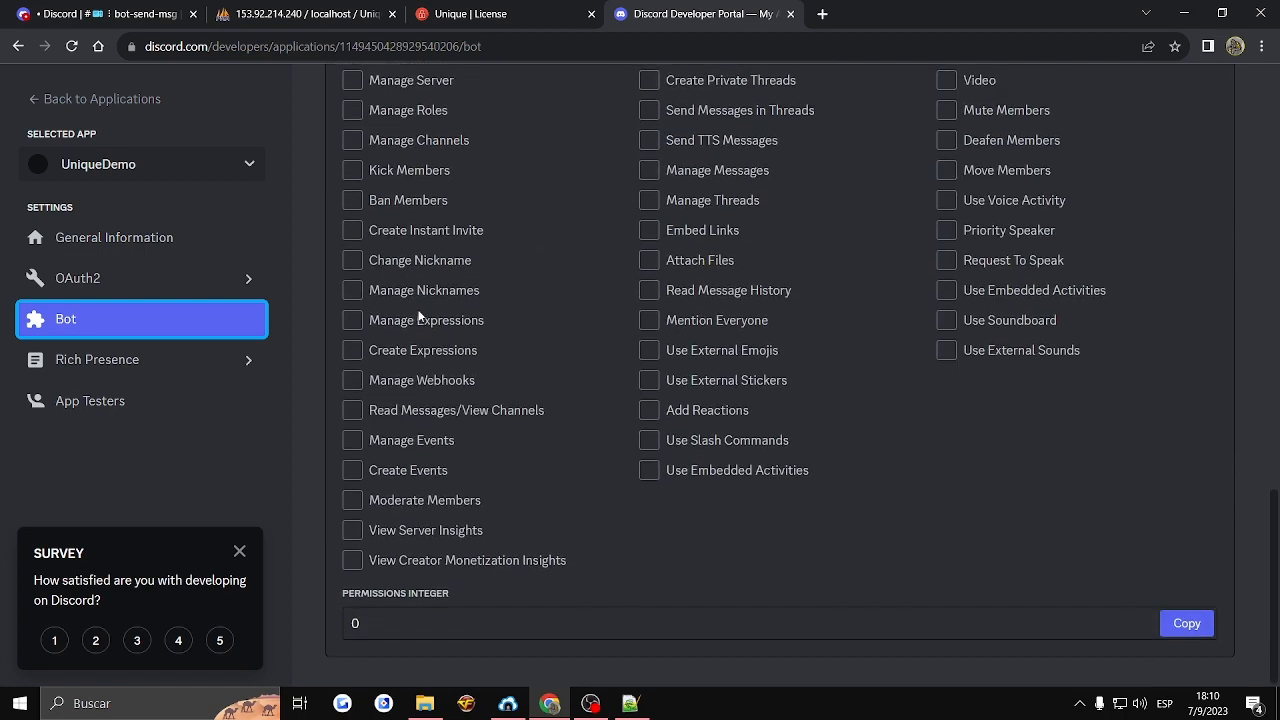
pyautogui.scroll(2, 349, 302)
pyautogui.click(354, 271)
pyautogui.scroll(-3, 547, 591)
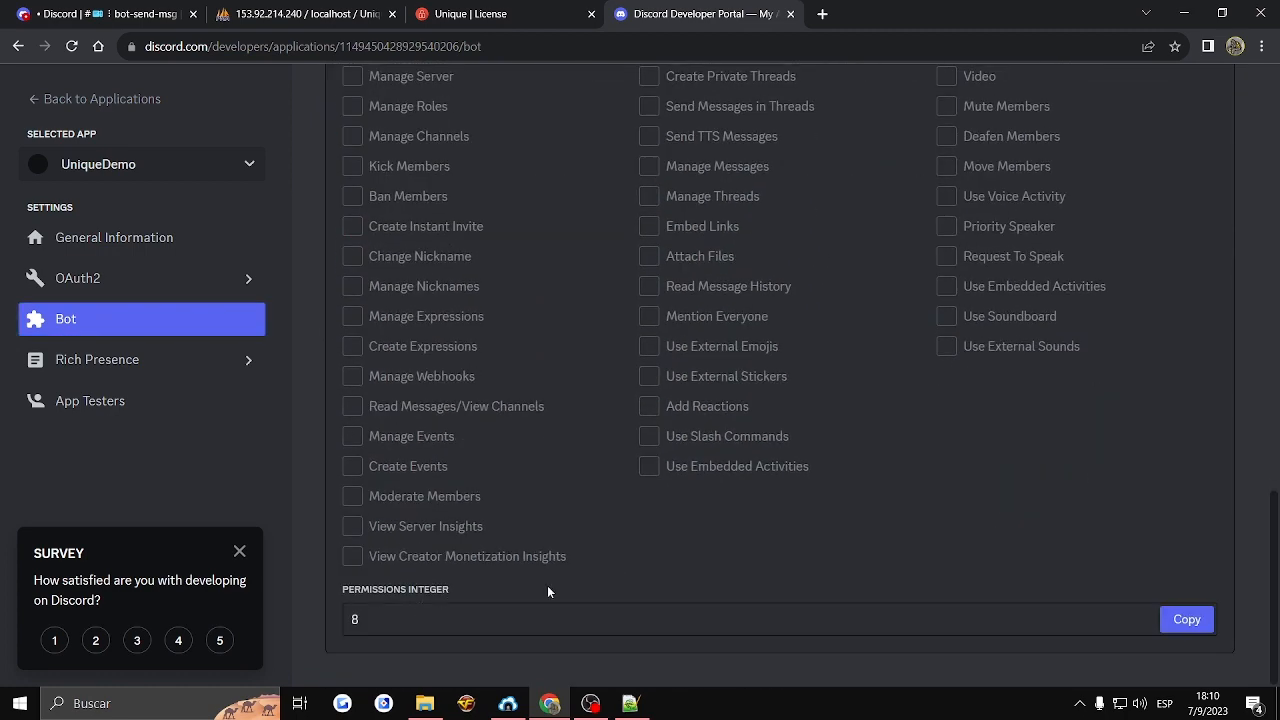
pyautogui.click(347, 625)
pyautogui.click(238, 553)
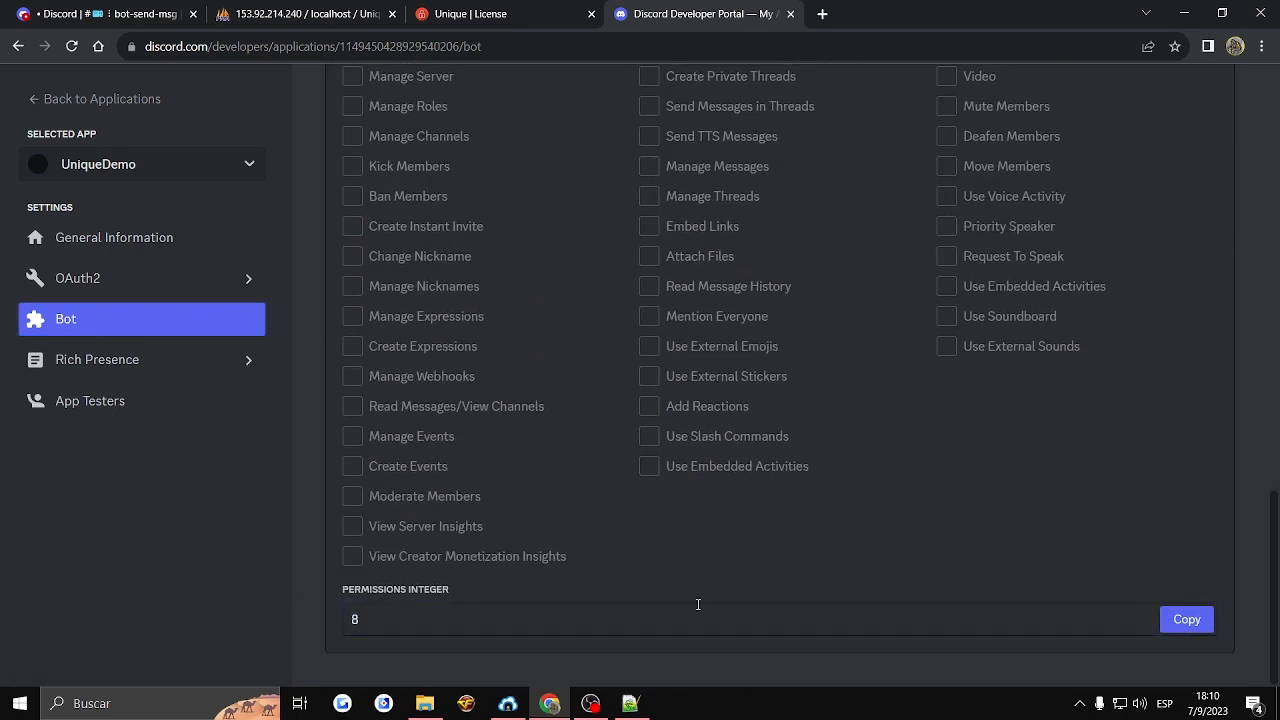
# - Examine UniqueDemo's bot authorization and intent settings and its General Information page
pyautogui.scroll(7, 1143, 586)
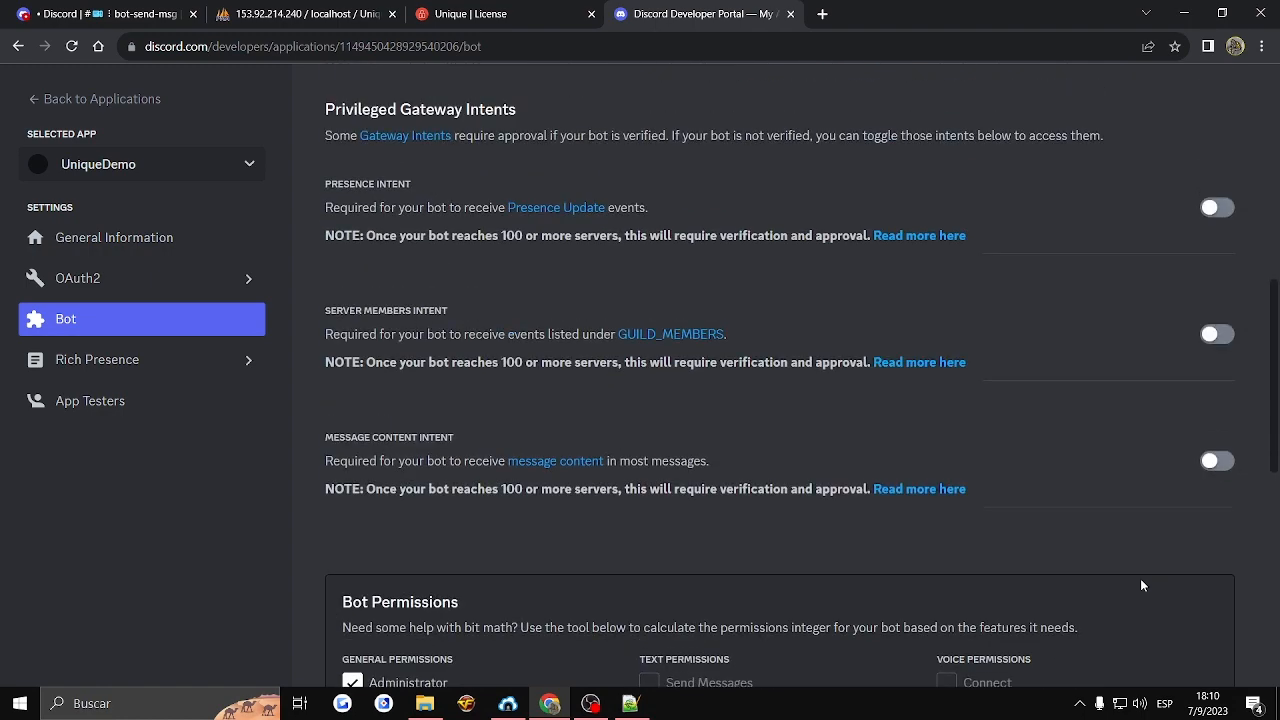
pyautogui.scroll(3, 1138, 580)
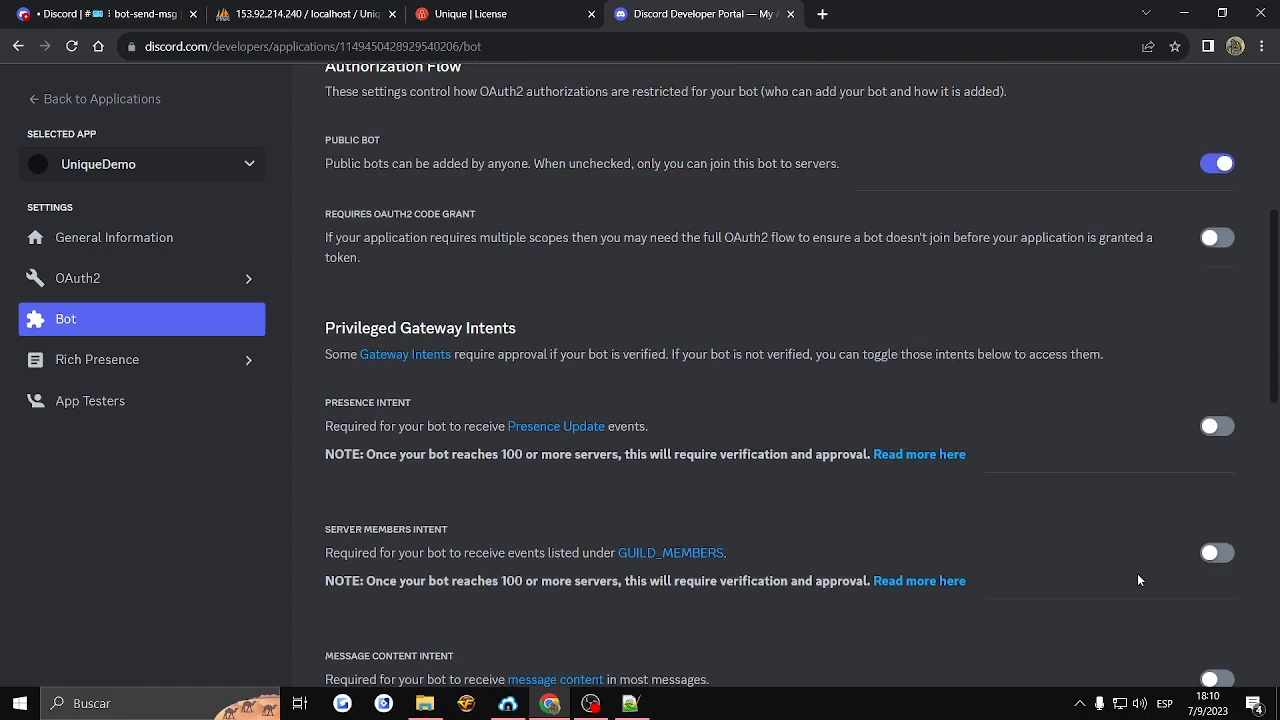
pyautogui.scroll(4, 1138, 580)
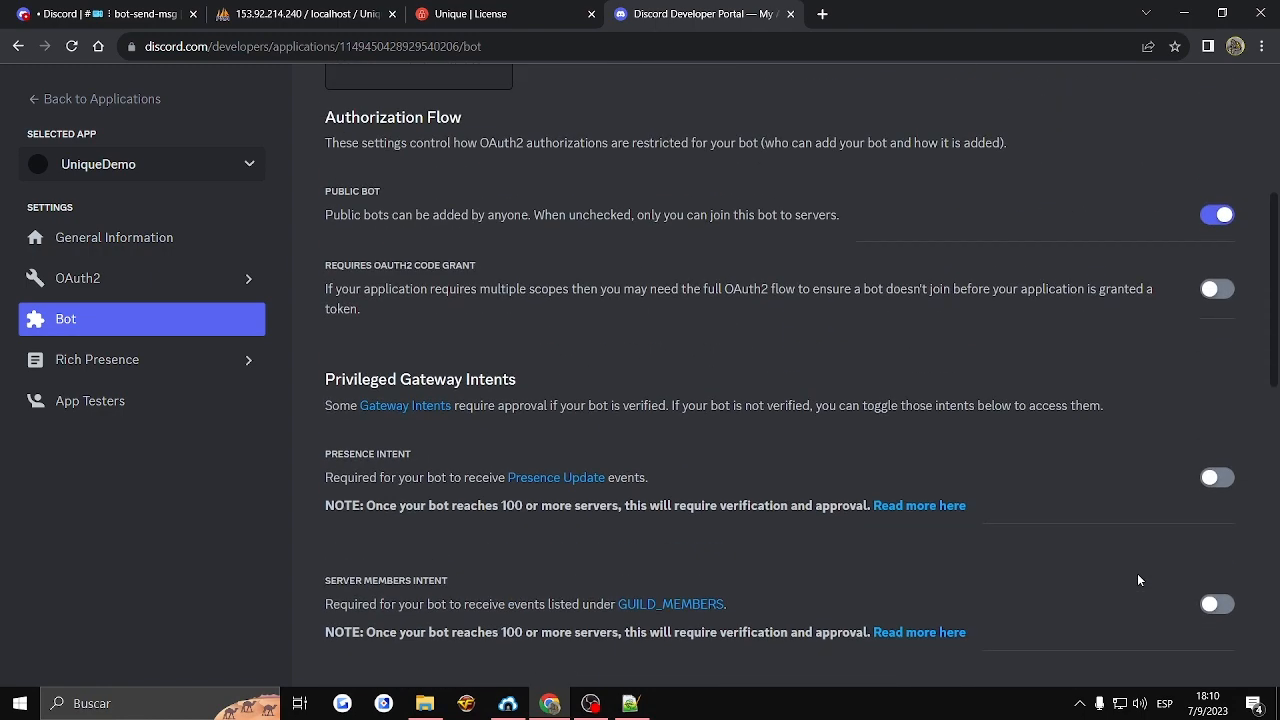
pyautogui.scroll(1, 1138, 580)
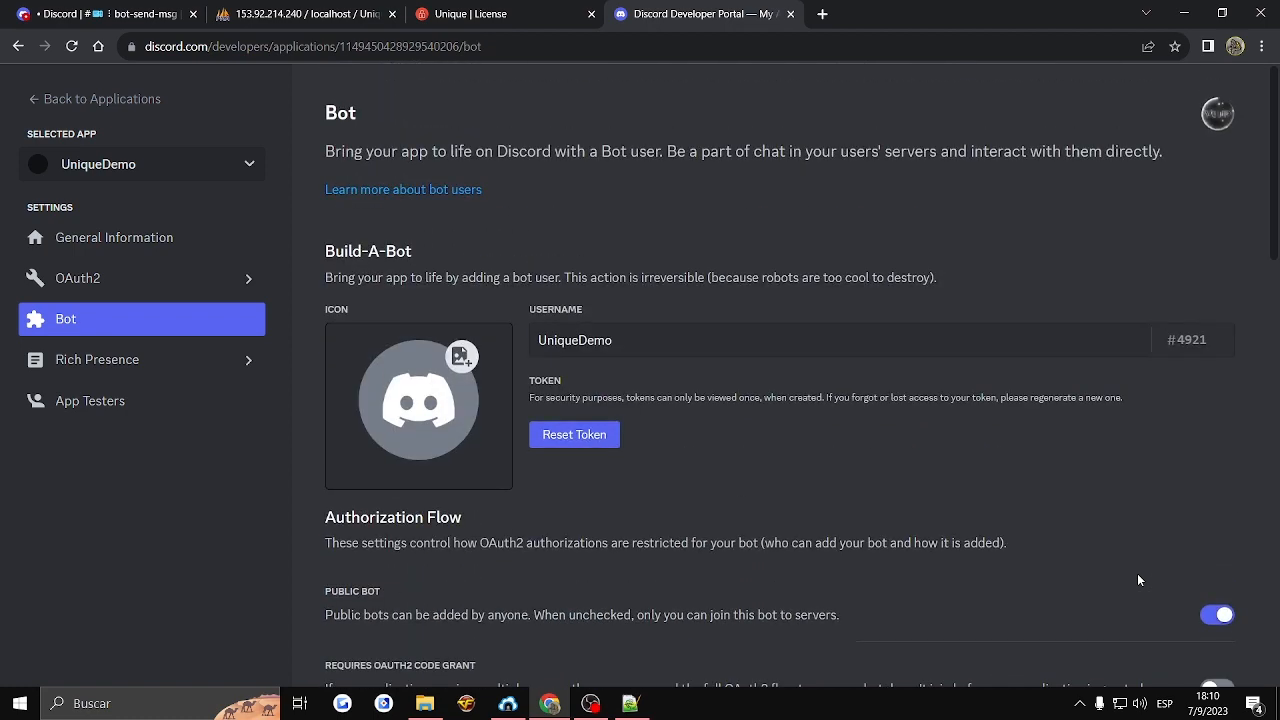
pyautogui.click(188, 243)
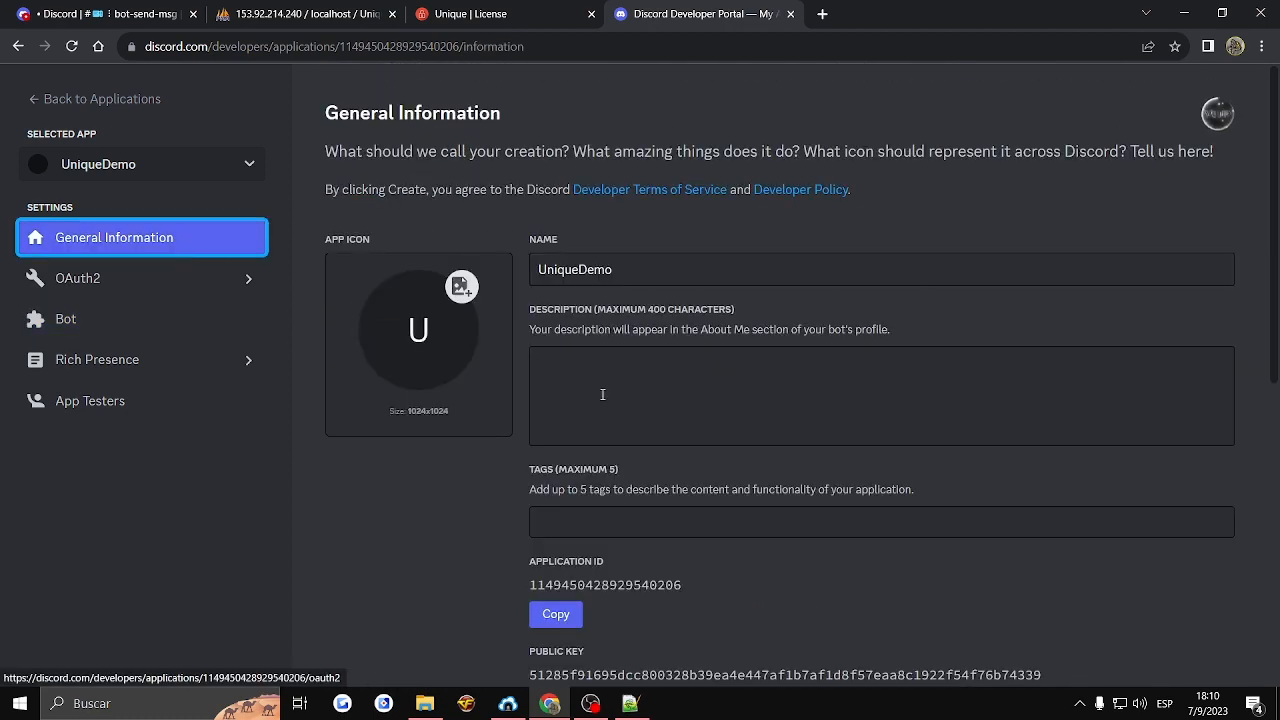
pyautogui.scroll(-6, 674, 446)
pyautogui.scroll(6, 674, 446)
pyautogui.scroll(-6, 674, 446)
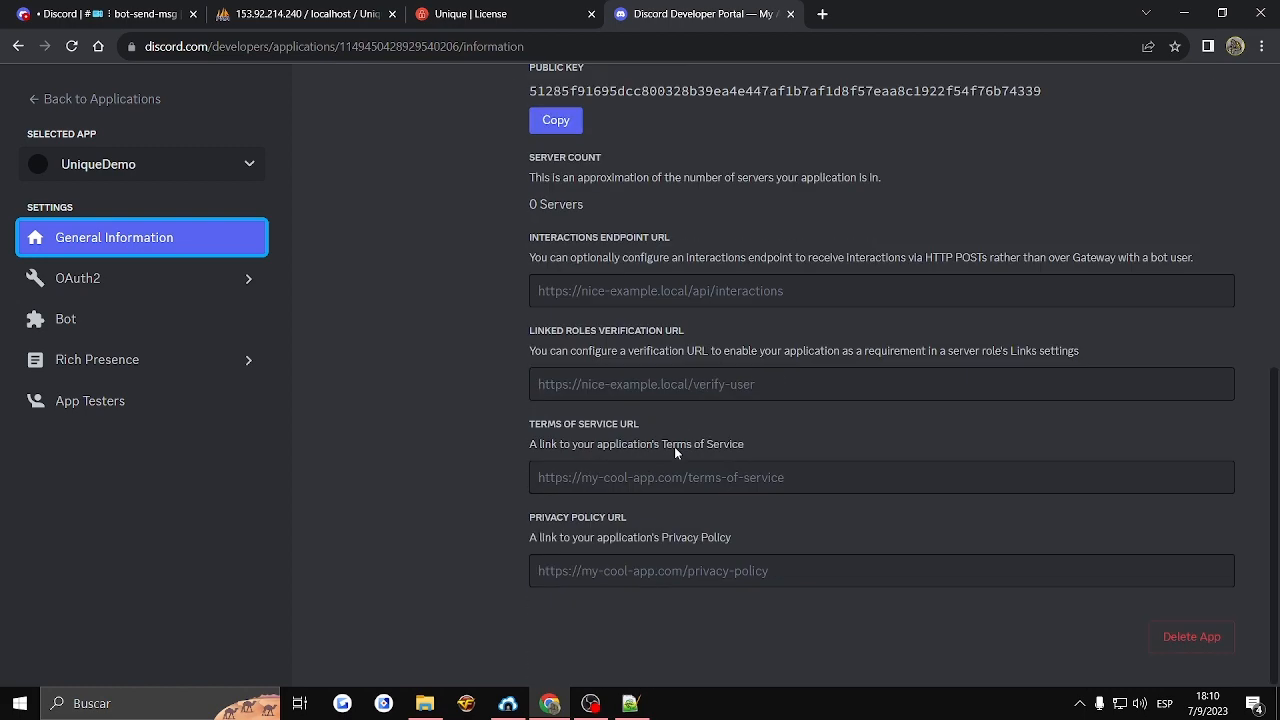
pyautogui.scroll(4, 674, 446)
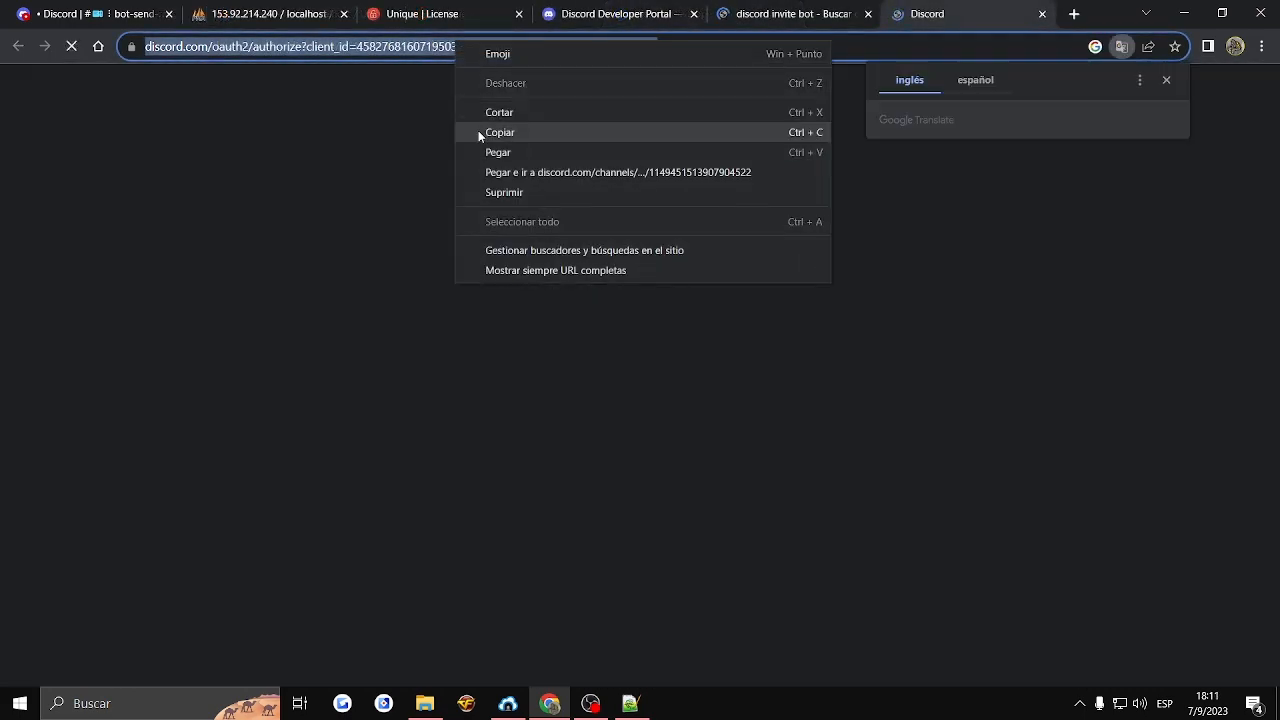
# - Copy the sample bot authorization link and set its permissions value to 8
pyautogui.click(477, 131)
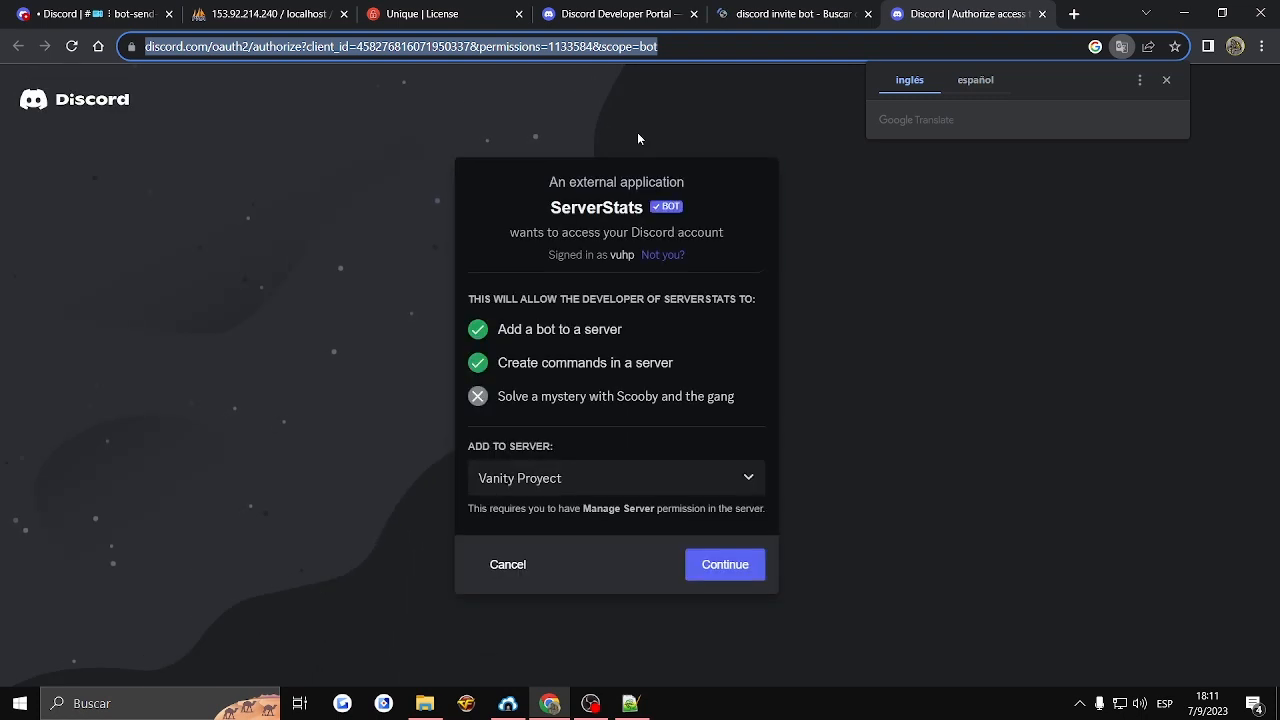
pyautogui.click(648, 46)
pyautogui.moveTo(631, 46); pyautogui.dragTo(591, 47)
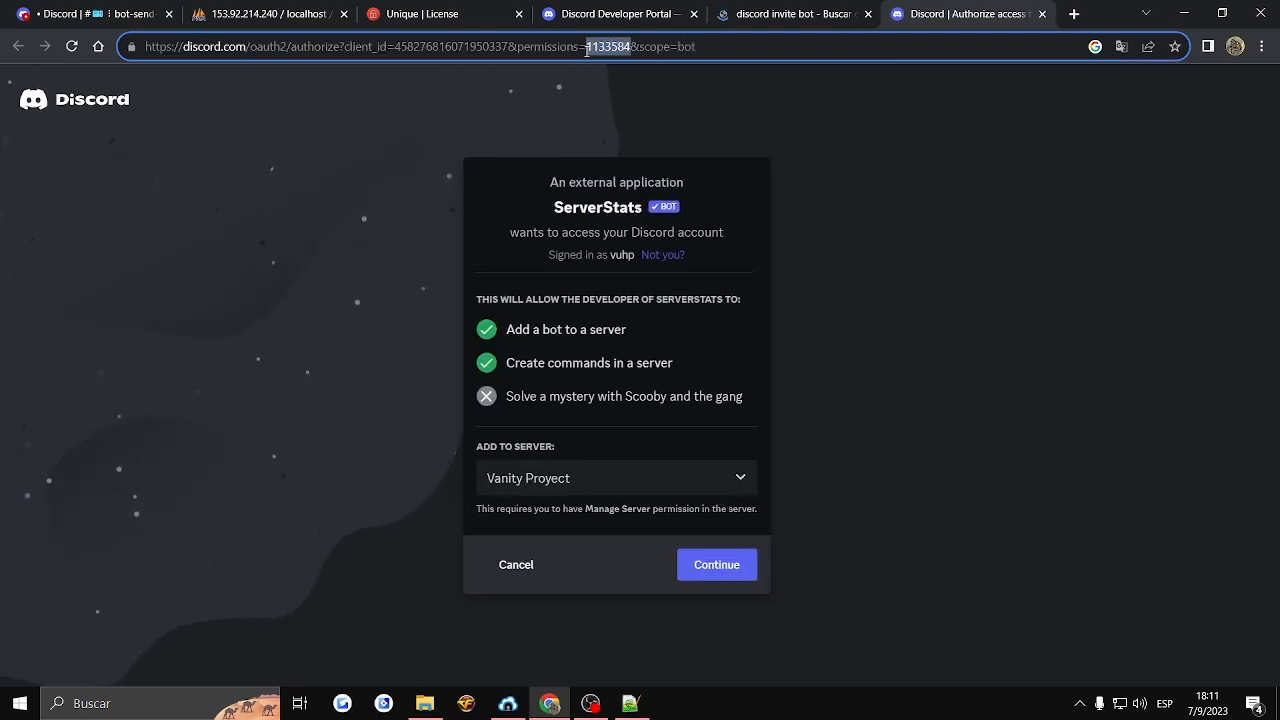
pyautogui.write('8')
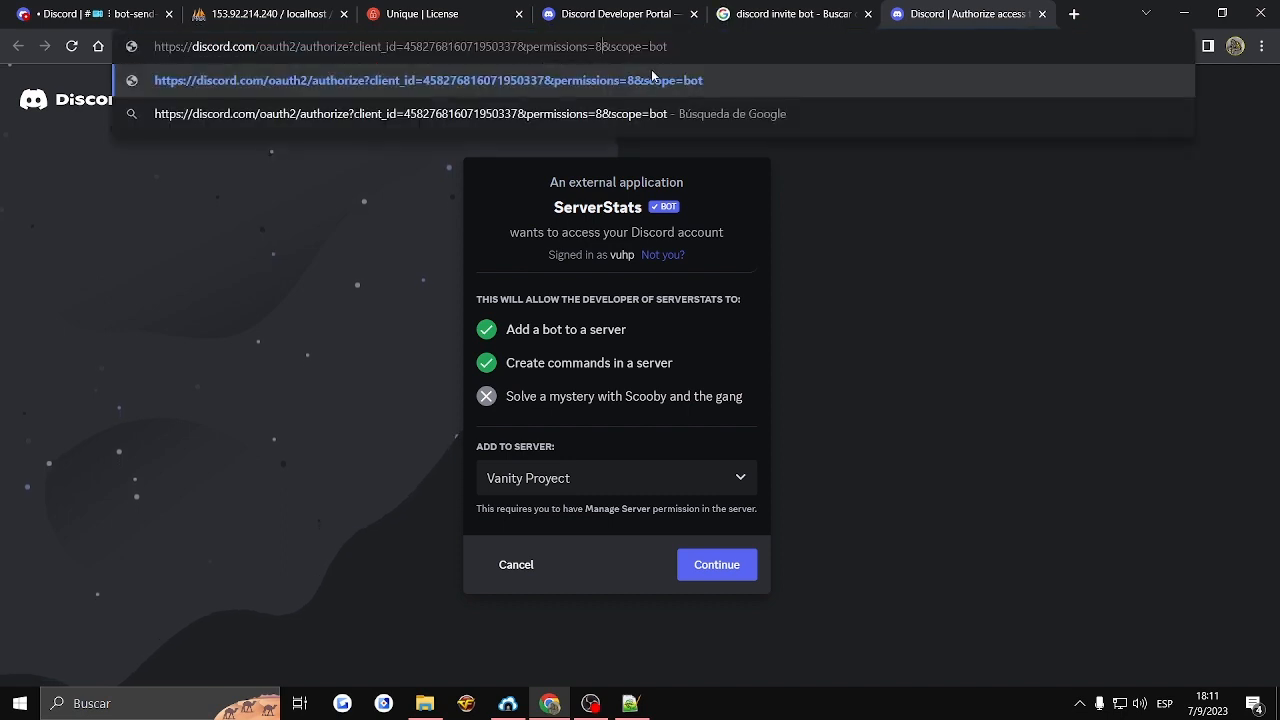
# - Replace the client ID in the bot authorization link with UniqueDemo's client ID from its OAuth2 settings and load the link
pyautogui.click(620, 13)
pyautogui.click(104, 278)
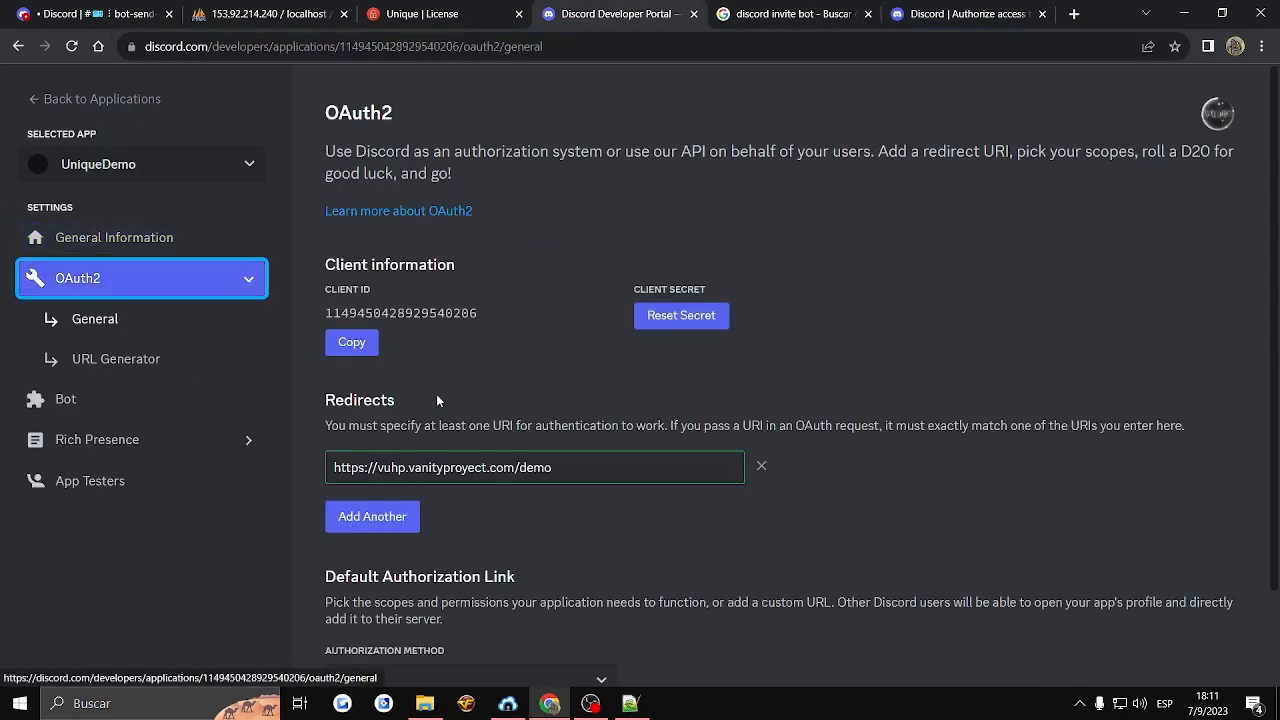
pyautogui.click(364, 340)
pyautogui.click(630, 703)
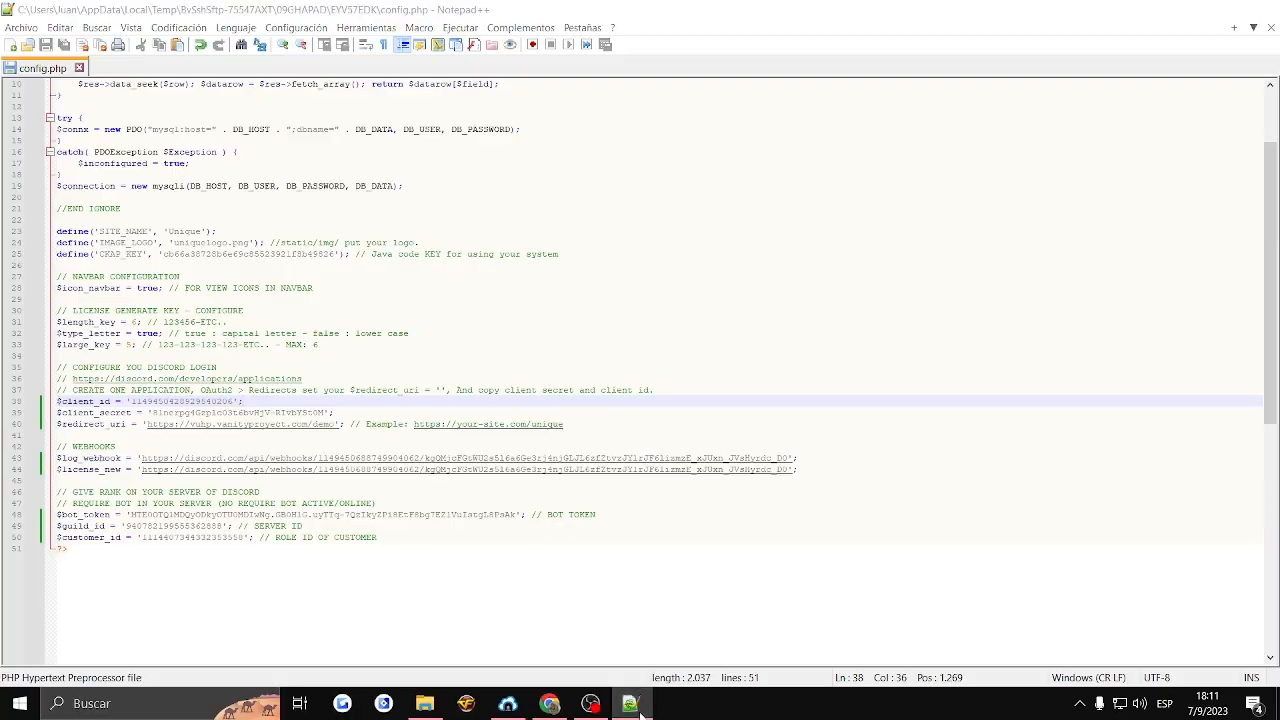
pyautogui.click(630, 703)
pyautogui.click(990, 14)
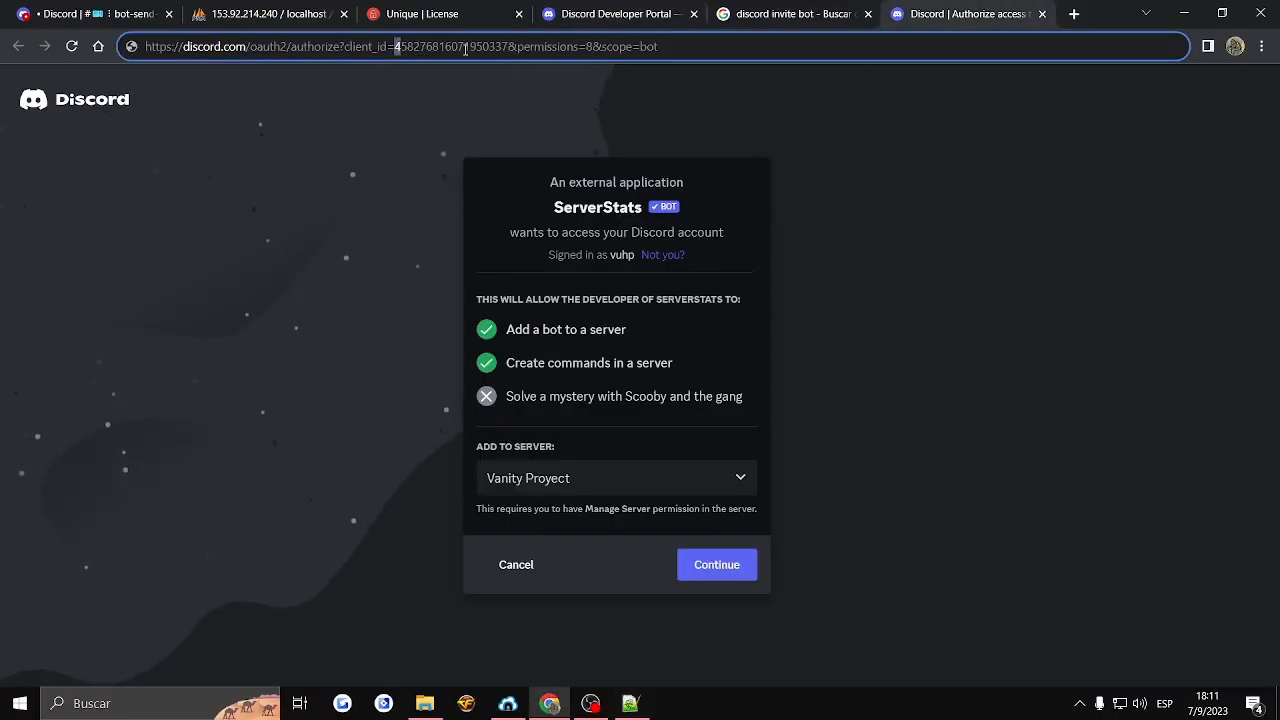
pyautogui.moveTo(465, 47); pyautogui.dragTo(505, 47)
pyautogui.hotkey('ctrl', 'v')
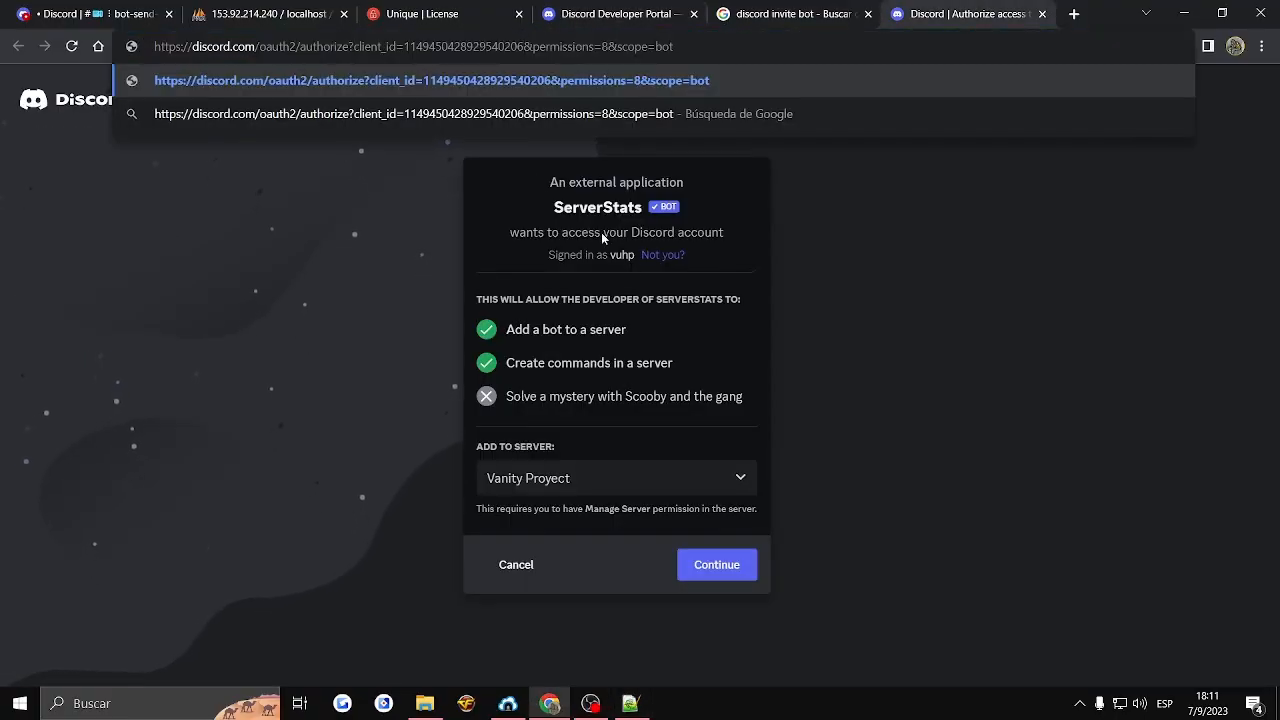
pyautogui.press('Return')
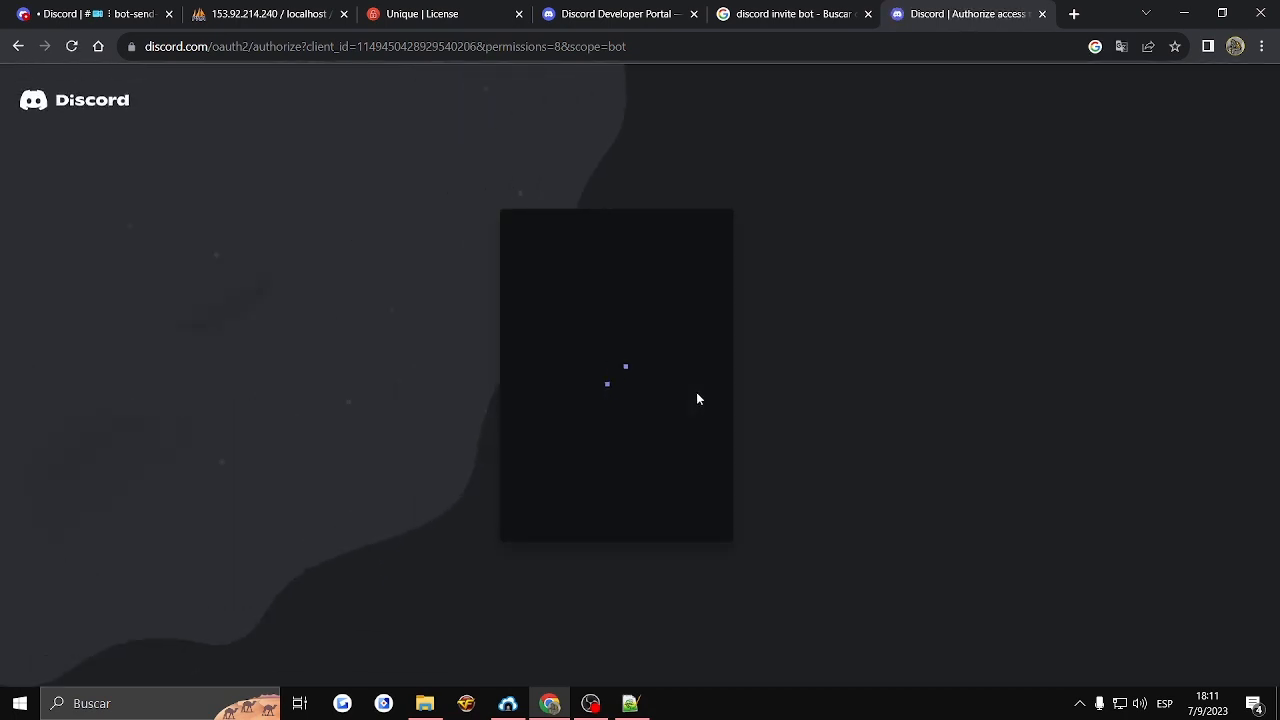
# - Add UniqueDemo to the Vanity Proyect server and authorize it with the Administrator permission
pyautogui.click(600, 480)
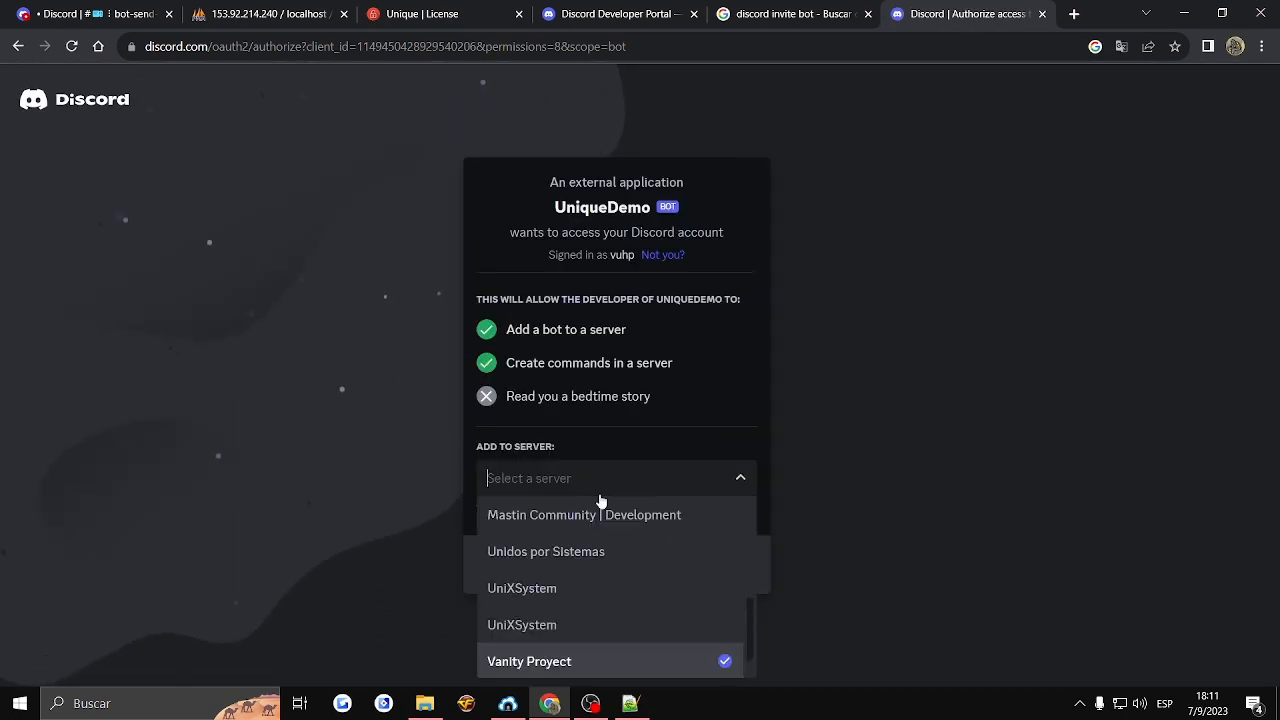
pyautogui.scroll(3, 568, 571)
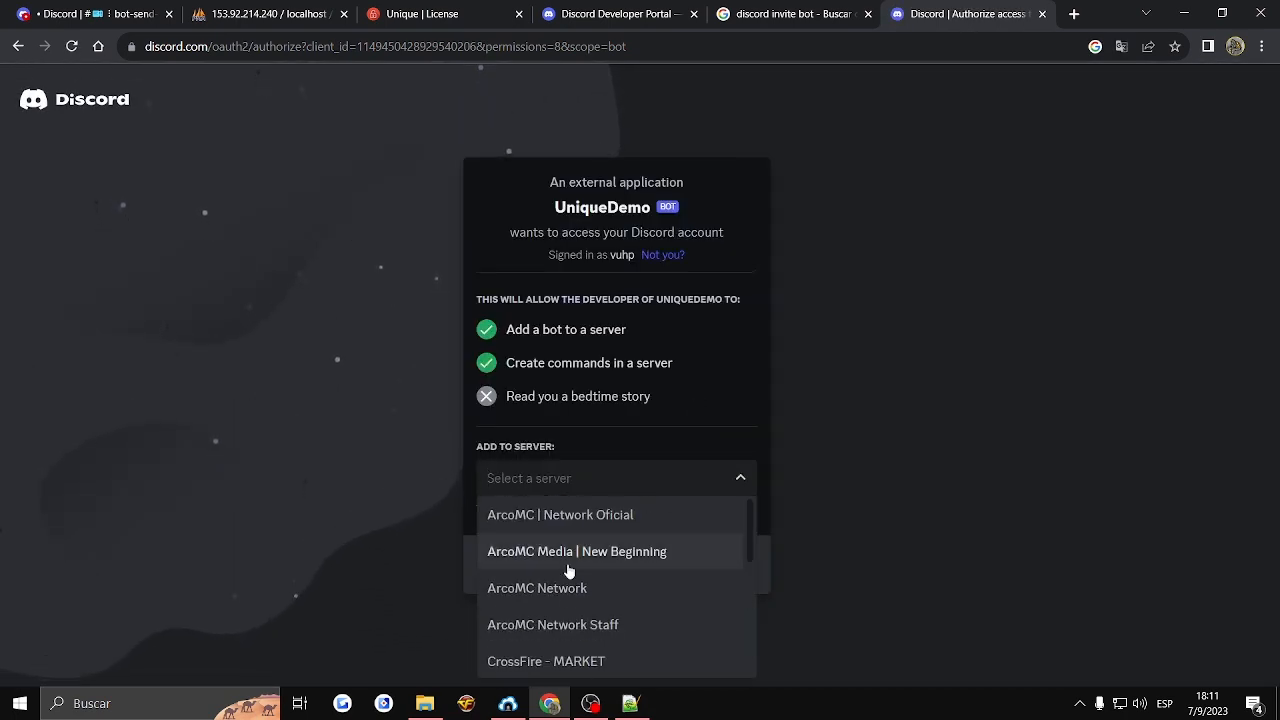
pyautogui.scroll(-4, 568, 574)
pyautogui.click(915, 598)
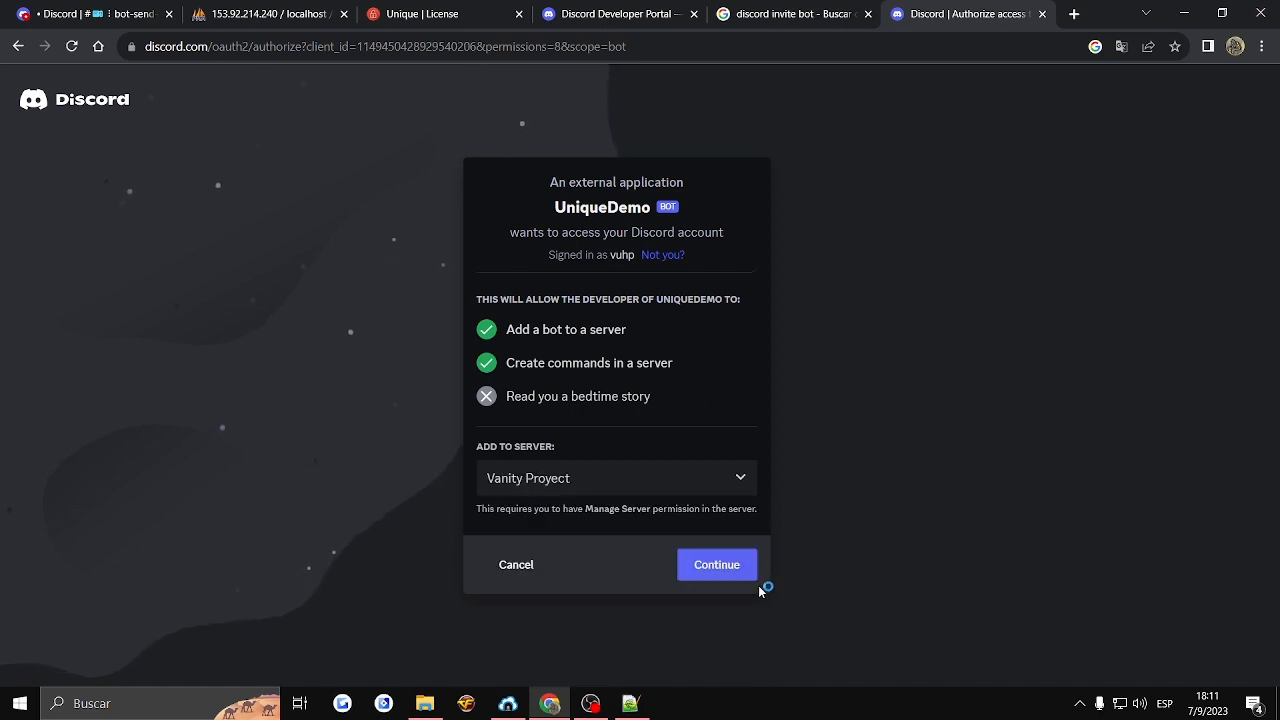
pyautogui.click(740, 568)
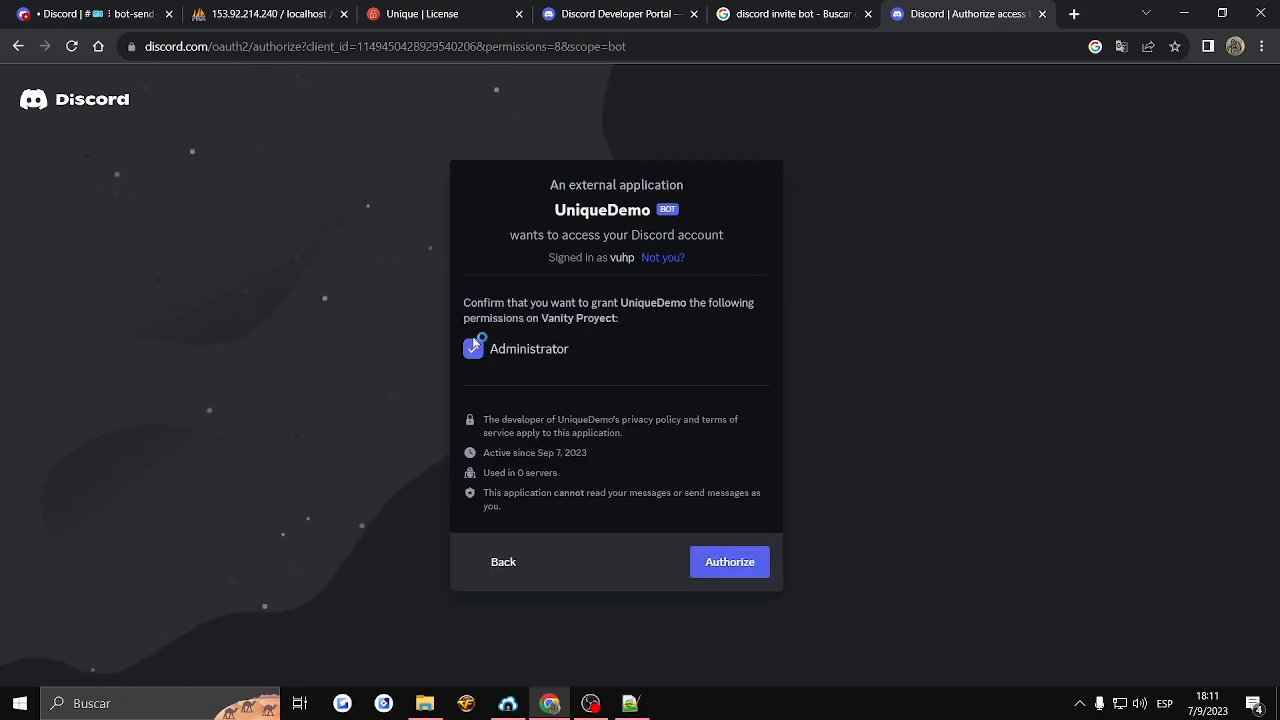
pyautogui.click(730, 561)
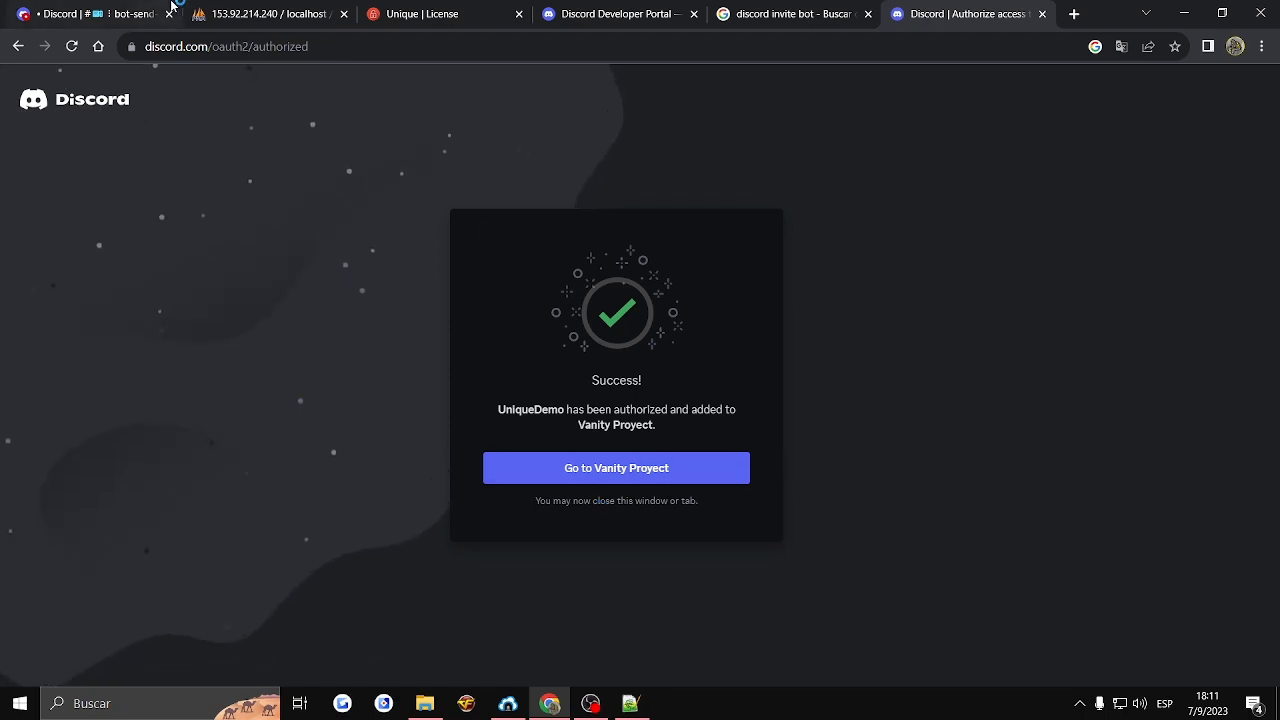
# - In Vanity Proyect's arrivals channel on Discord, assign the * role to the UniqueDemo bot
pyautogui.click(145, 14)
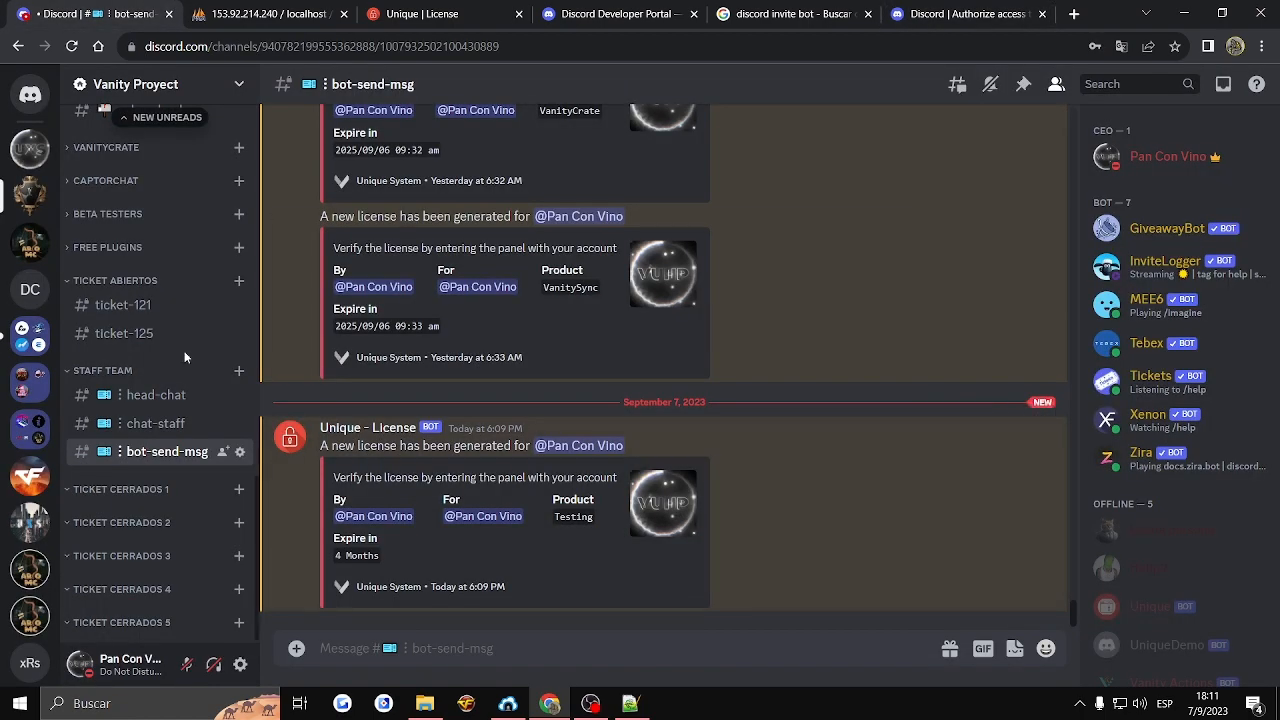
pyautogui.scroll(8, 184, 358)
pyautogui.scroll(3, 184, 358)
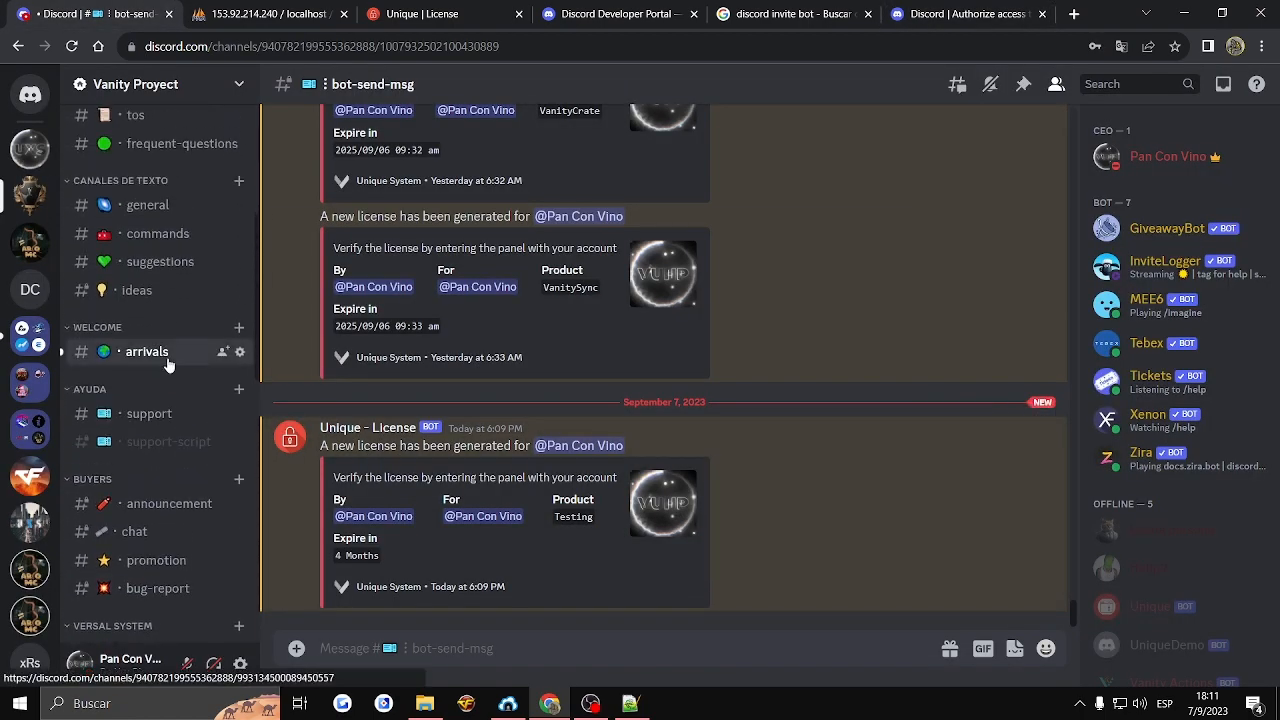
pyautogui.click(160, 352)
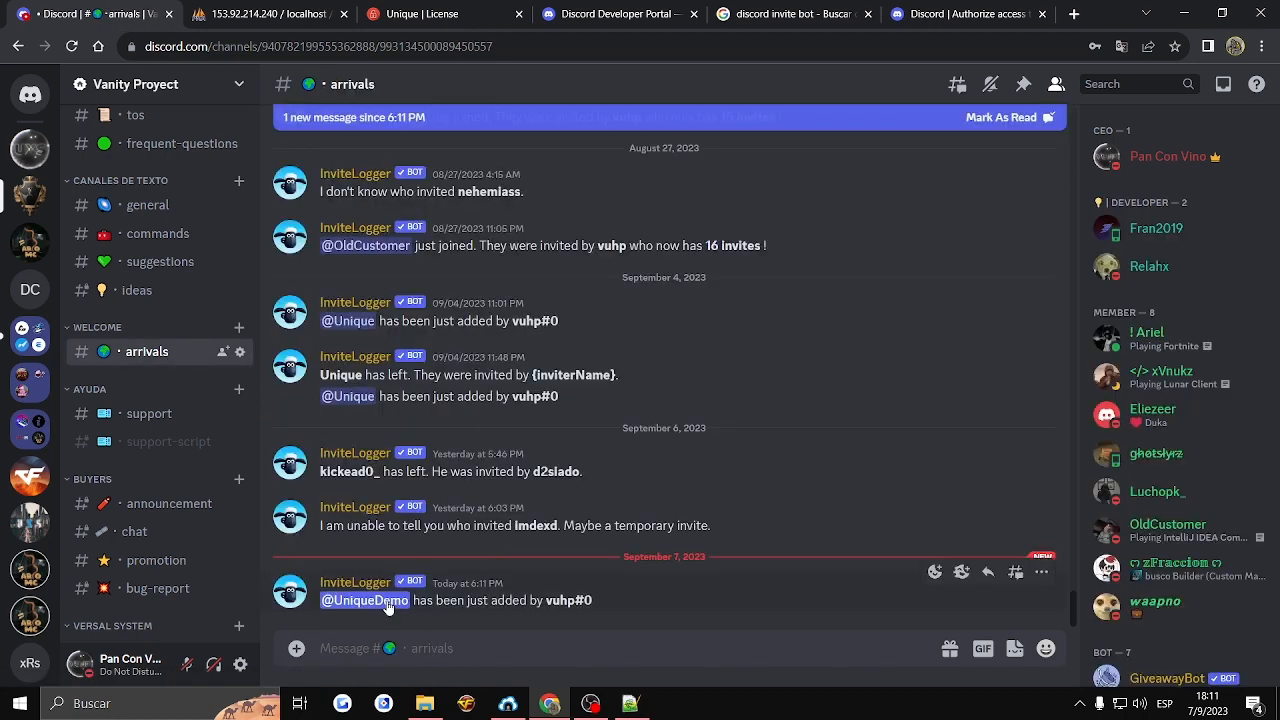
pyautogui.click(365, 600)
pyautogui.click(535, 537)
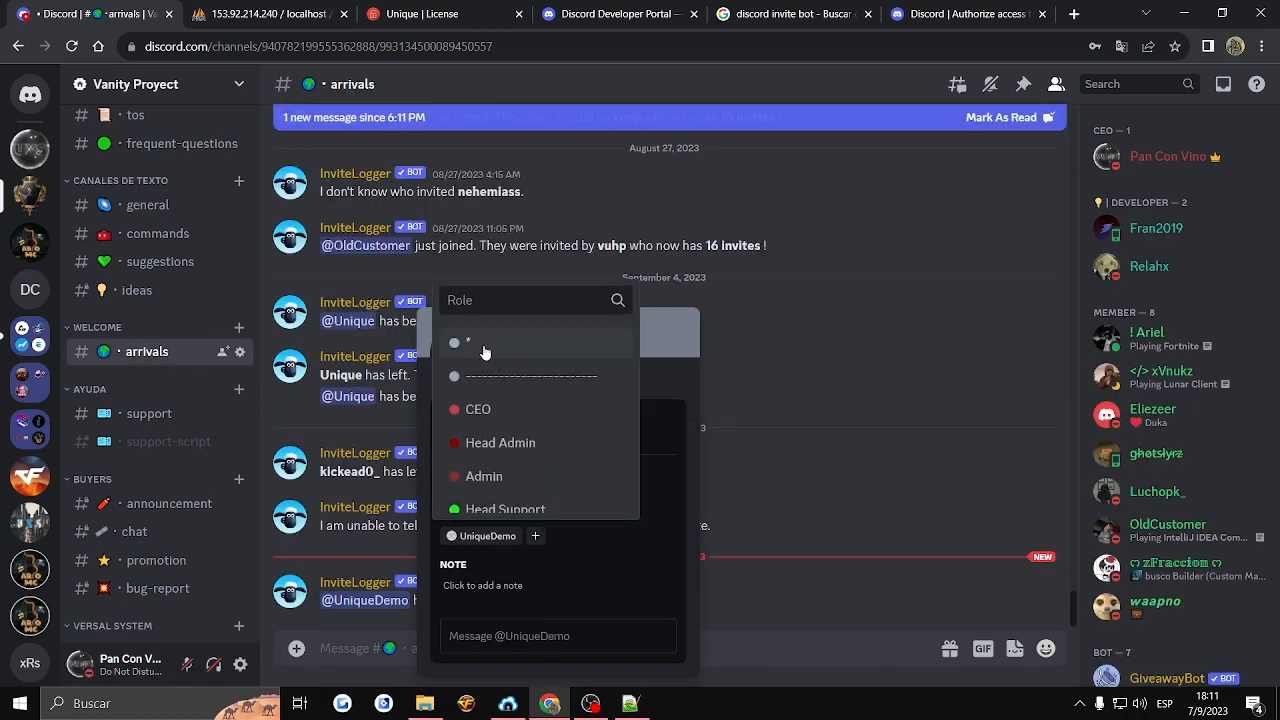
pyautogui.click(484, 347)
pyautogui.click(784, 436)
# - Return to the bot-send-msg channel and view the created license's details in Unique's license management page
pyautogui.scroll(-5, 154, 478)
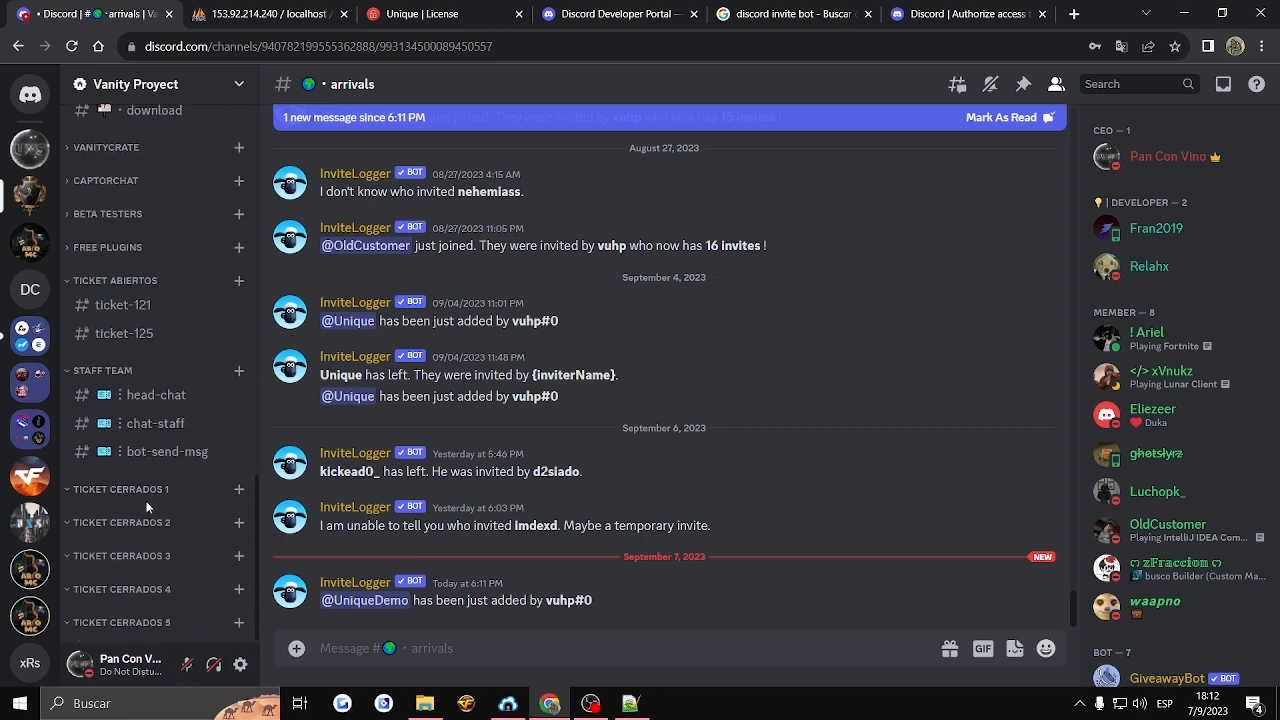
pyautogui.click(165, 451)
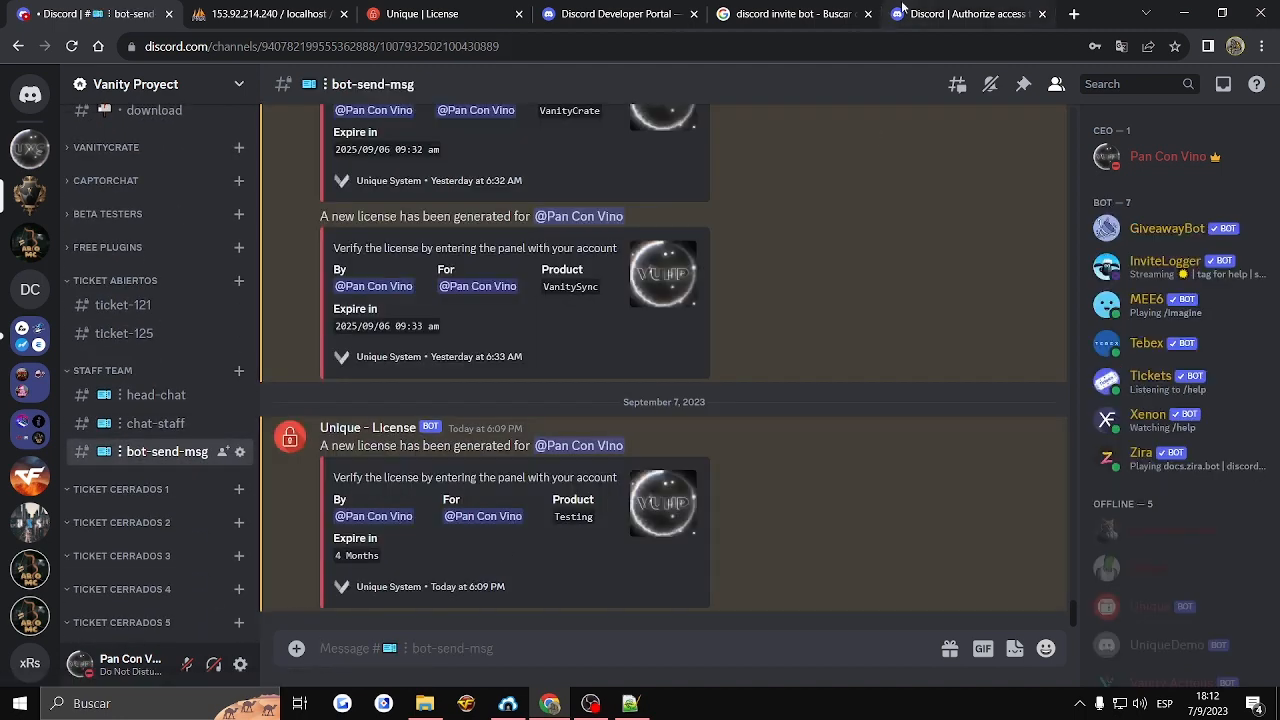
pyautogui.click(610, 14)
pyautogui.click(450, 14)
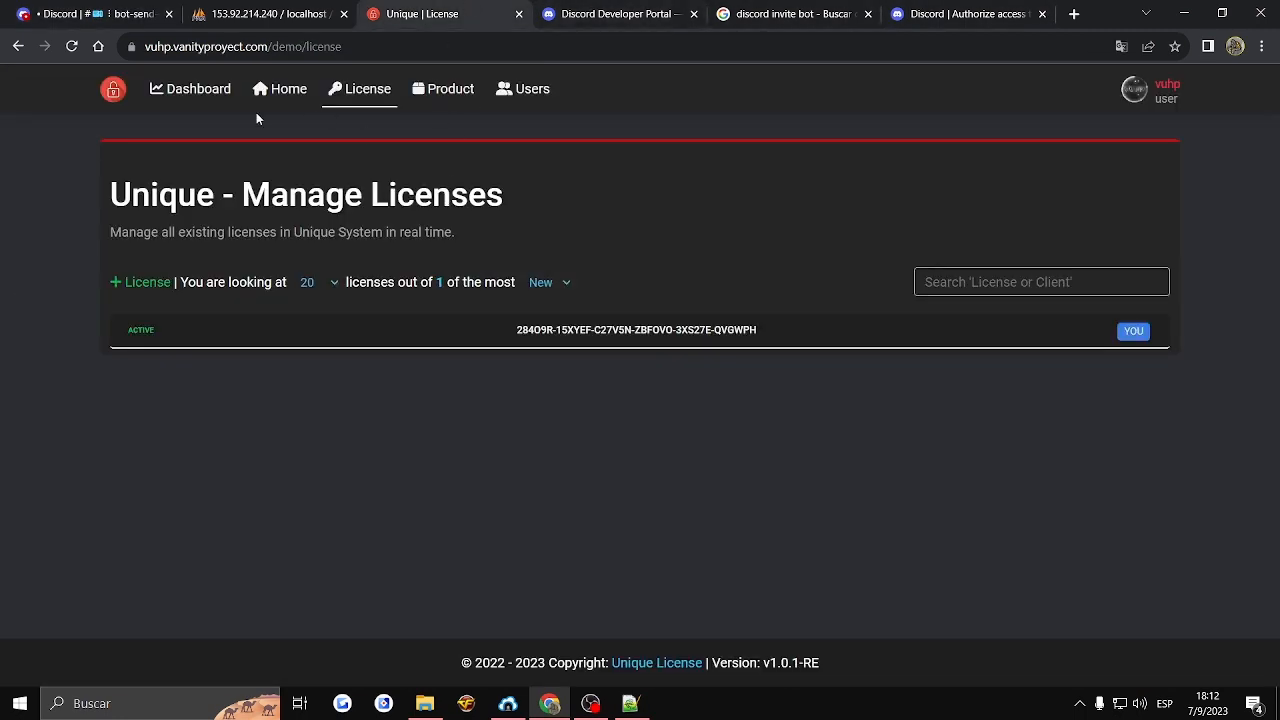
pyautogui.click(254, 330)
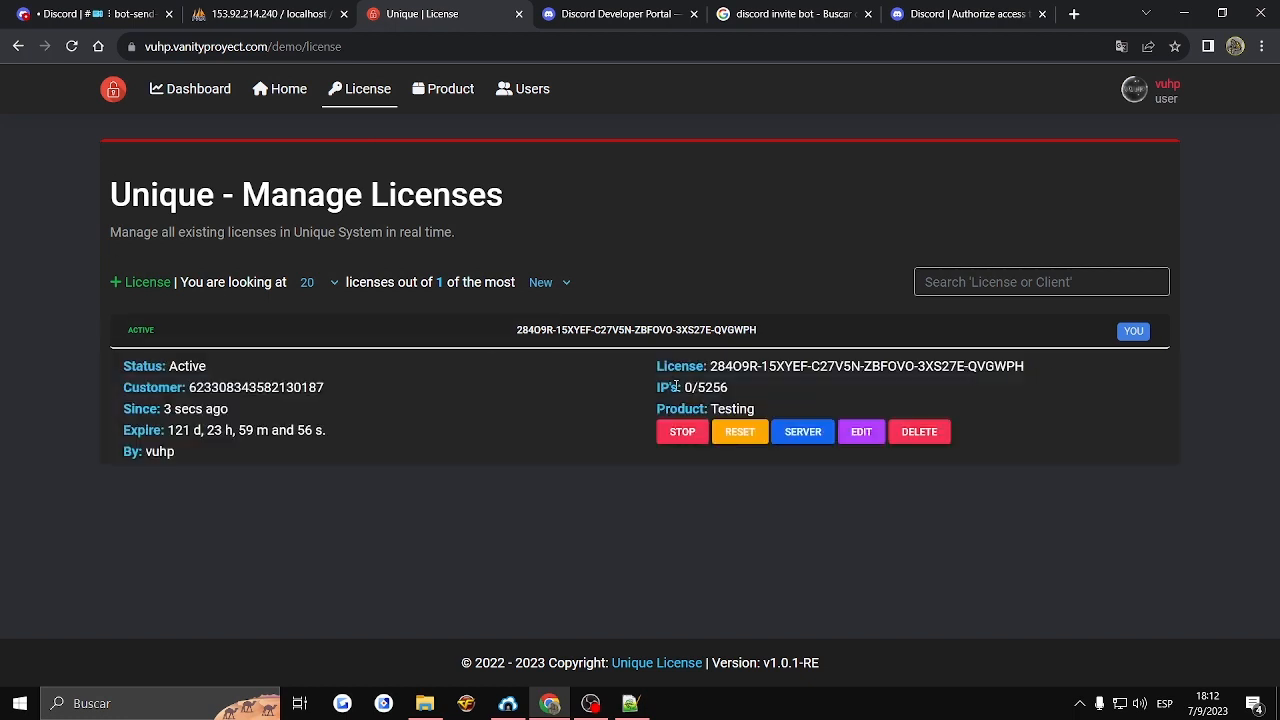
# - Examine the created license's creation time, expiration and IP usage in its details
pyautogui.moveTo(164, 411); pyautogui.dragTo(270, 416)
pyautogui.click(204, 430)
pyautogui.moveTo(183, 433); pyautogui.dragTo(374, 430)
pyautogui.click(681, 393)
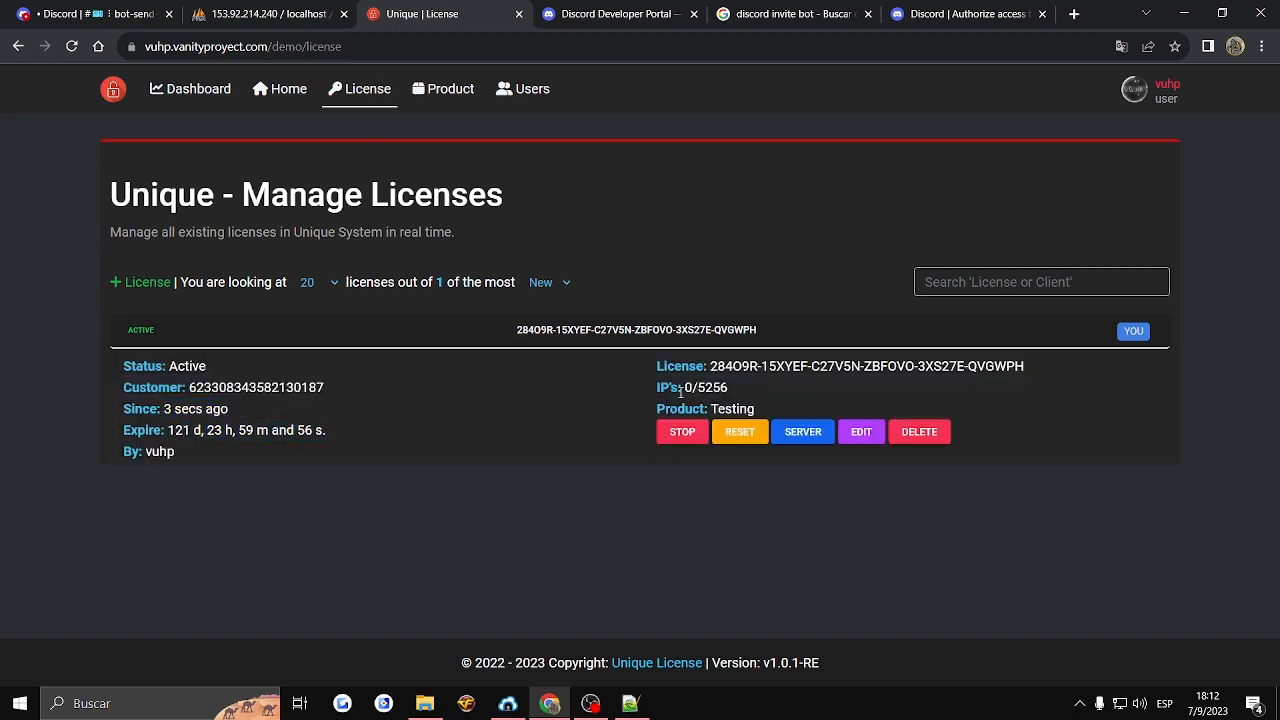
# - Reload the license management page, stop the Testing license and collapse its details
pyautogui.click(74, 56)
pyautogui.click(289, 345)
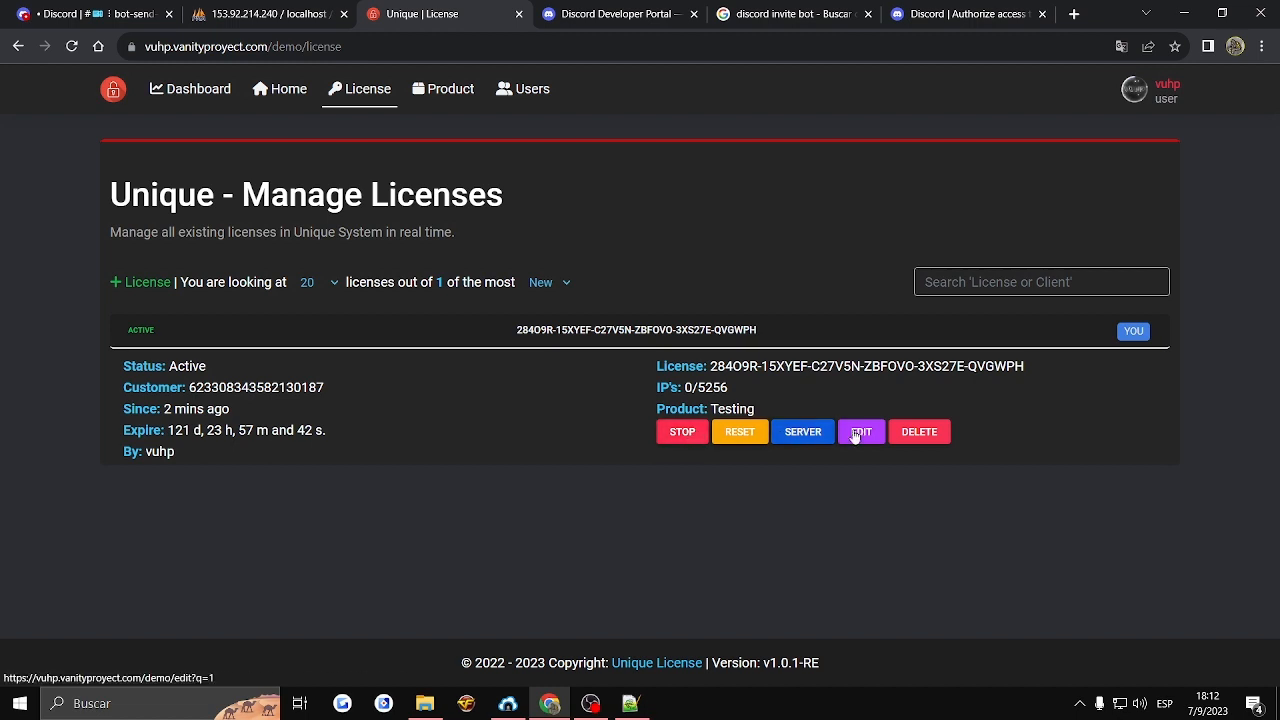
pyautogui.click(682, 431)
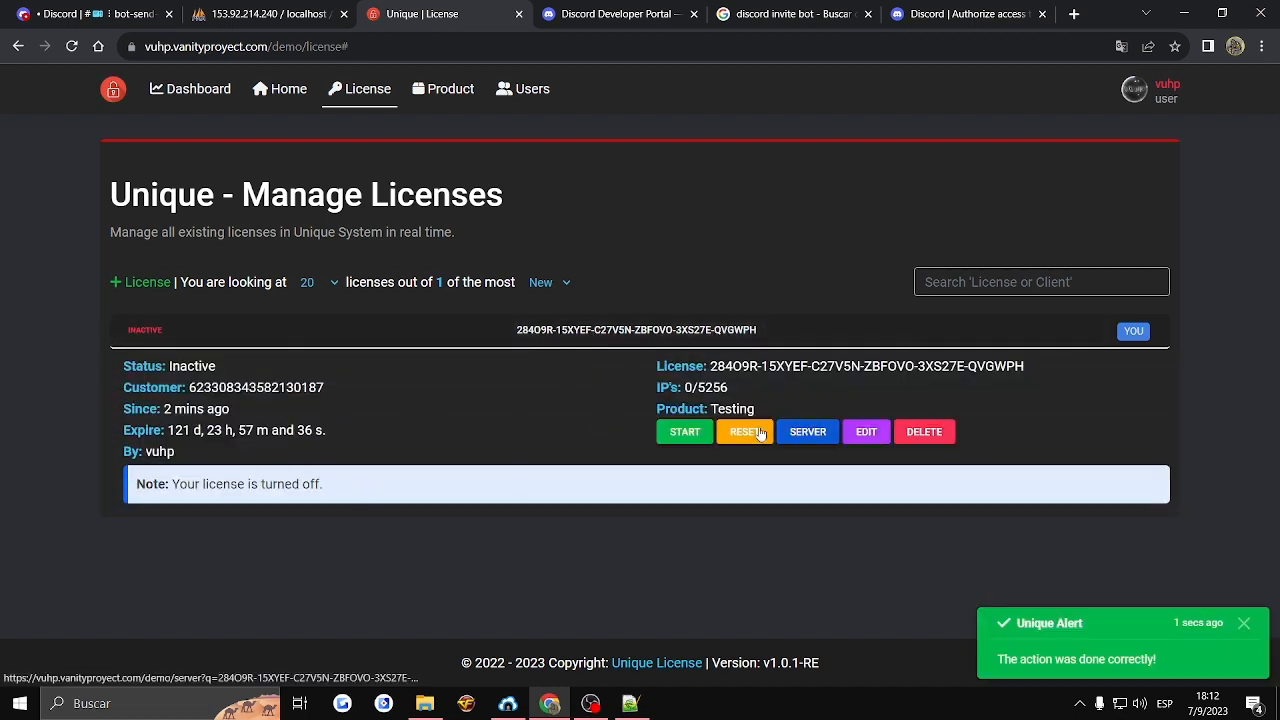
pyautogui.click(637, 334)
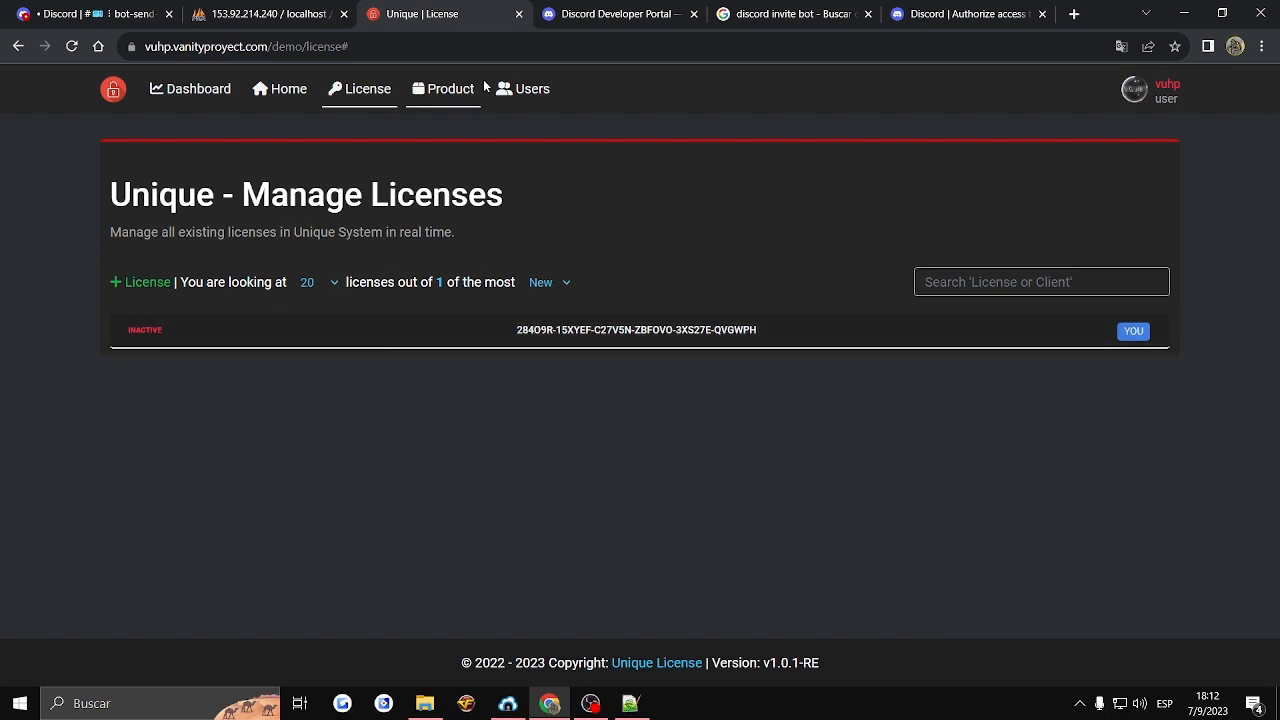
# - Edit the panel user and grant the Reset License, Notes License and Discord Action License permissions
pyautogui.click(533, 94)
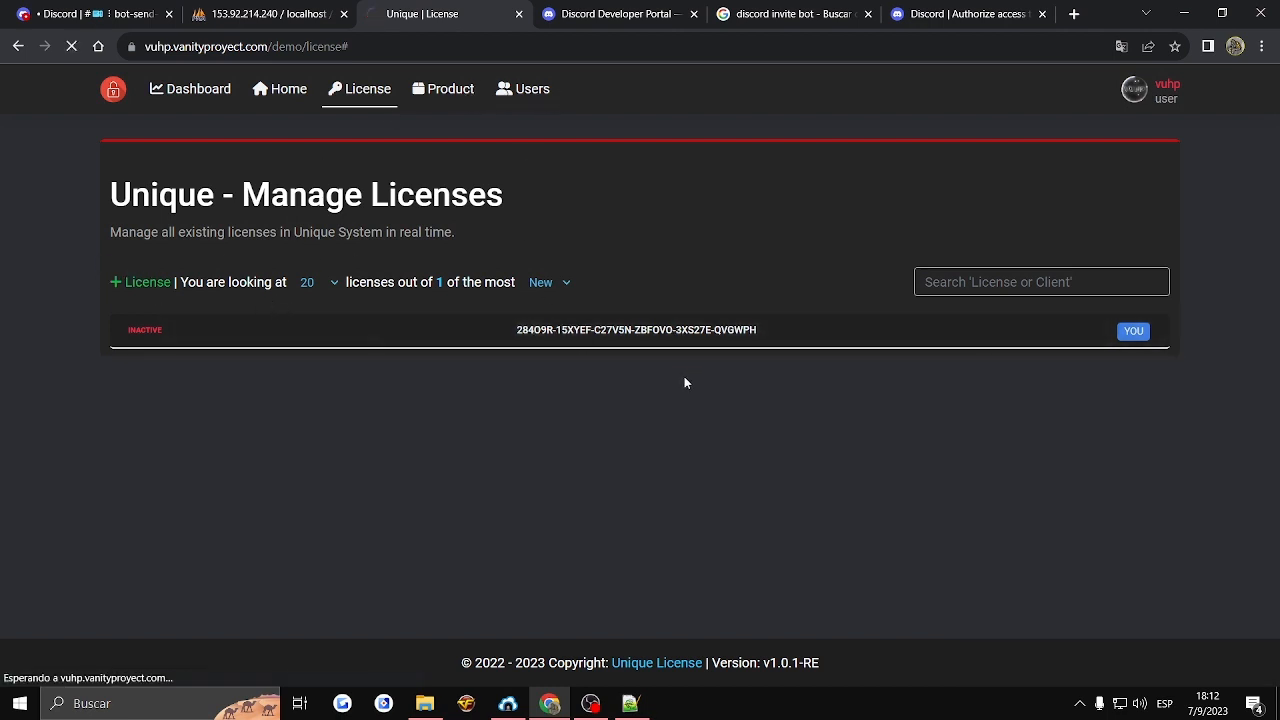
pyautogui.click(838, 399)
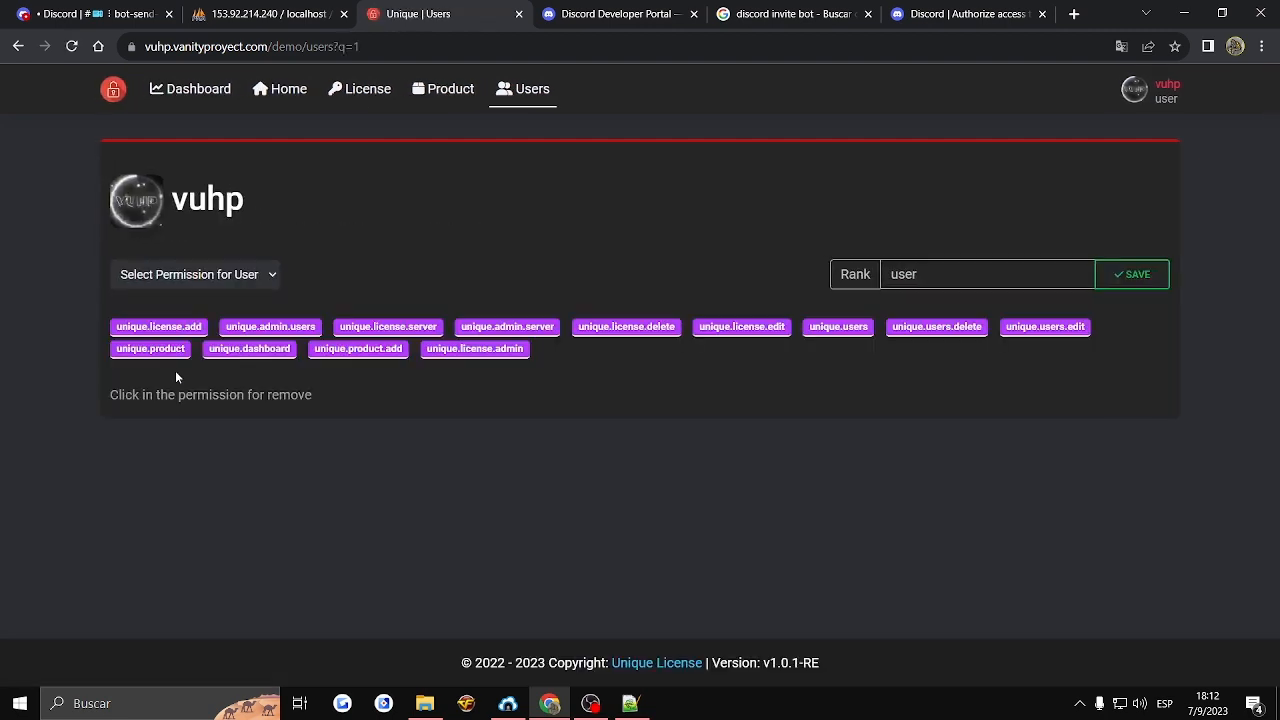
pyautogui.click(190, 266)
pyautogui.click(170, 389)
pyautogui.click(190, 274)
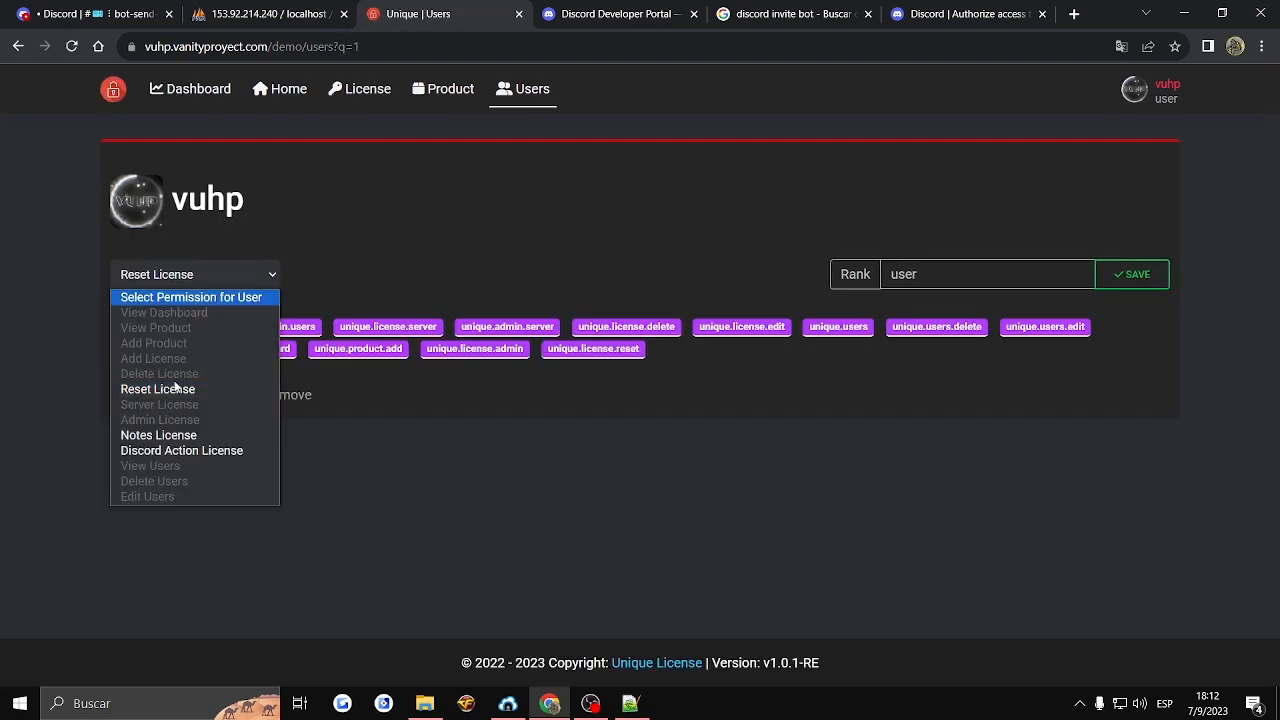
pyautogui.click(160, 435)
pyautogui.click(186, 276)
pyautogui.click(165, 449)
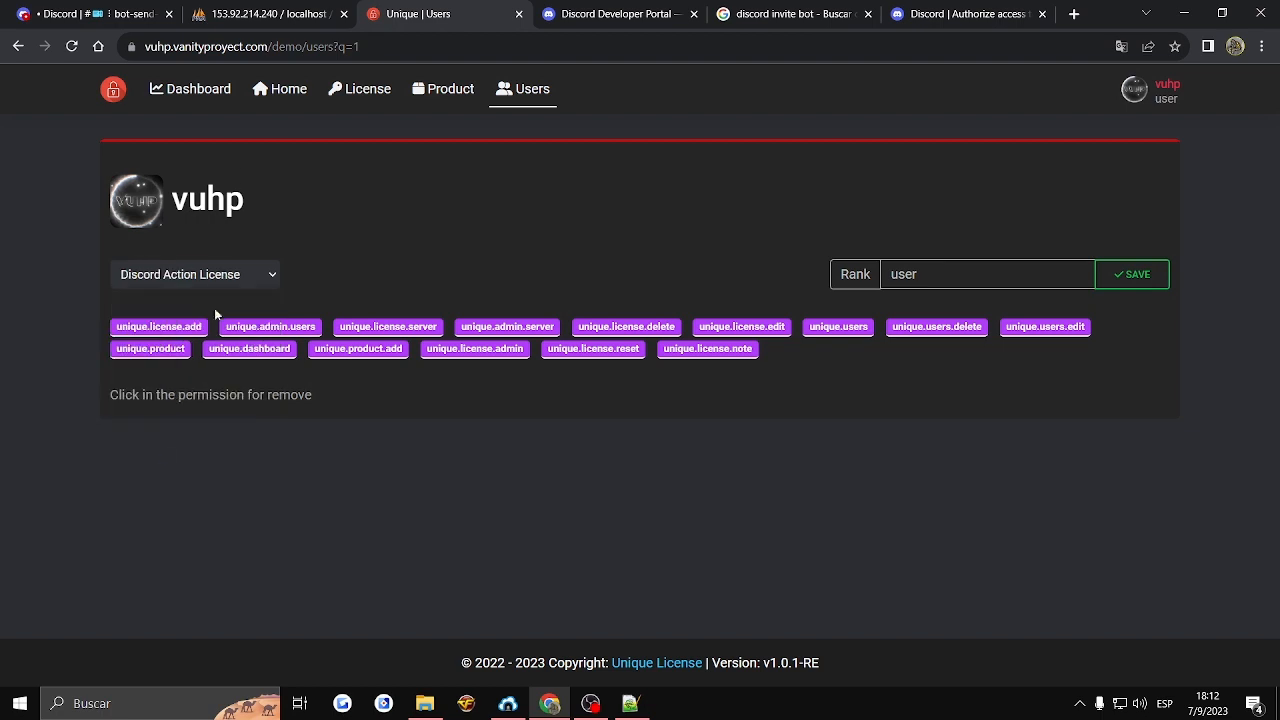
# - Start adding a new product on the product management page and name it VanityDemo
pyautogui.click(444, 96)
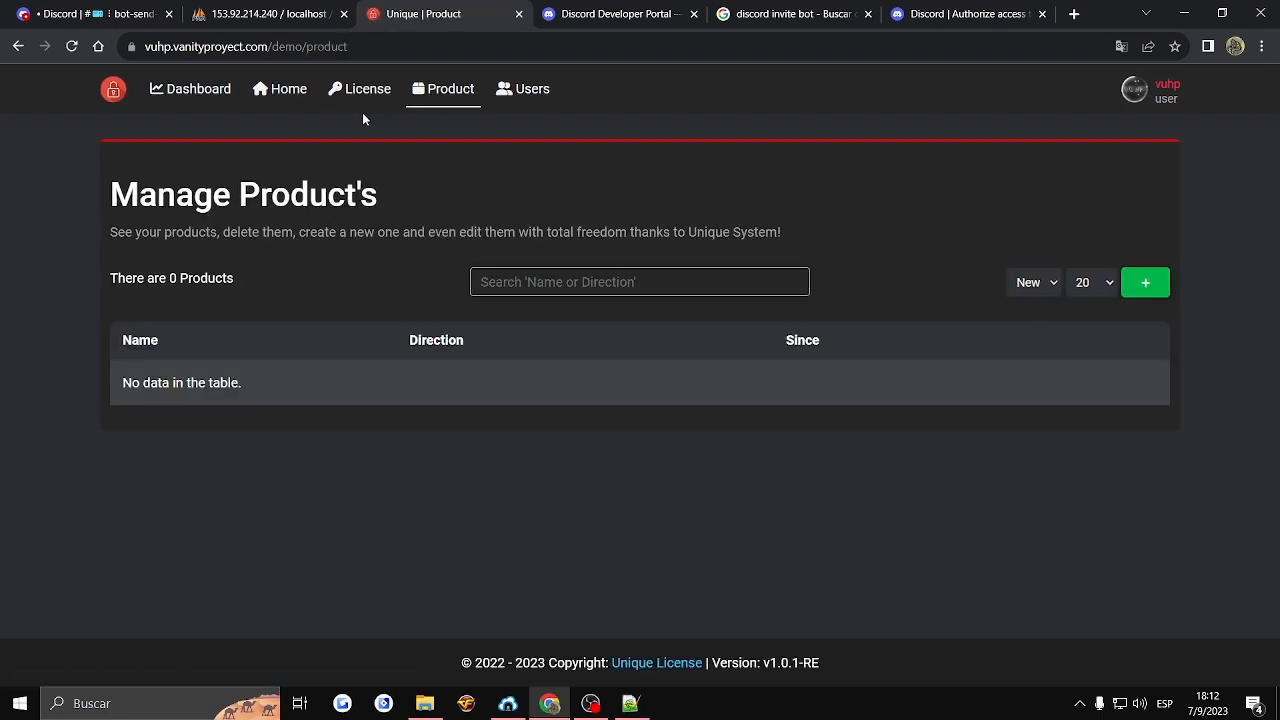
pyautogui.click(1145, 282)
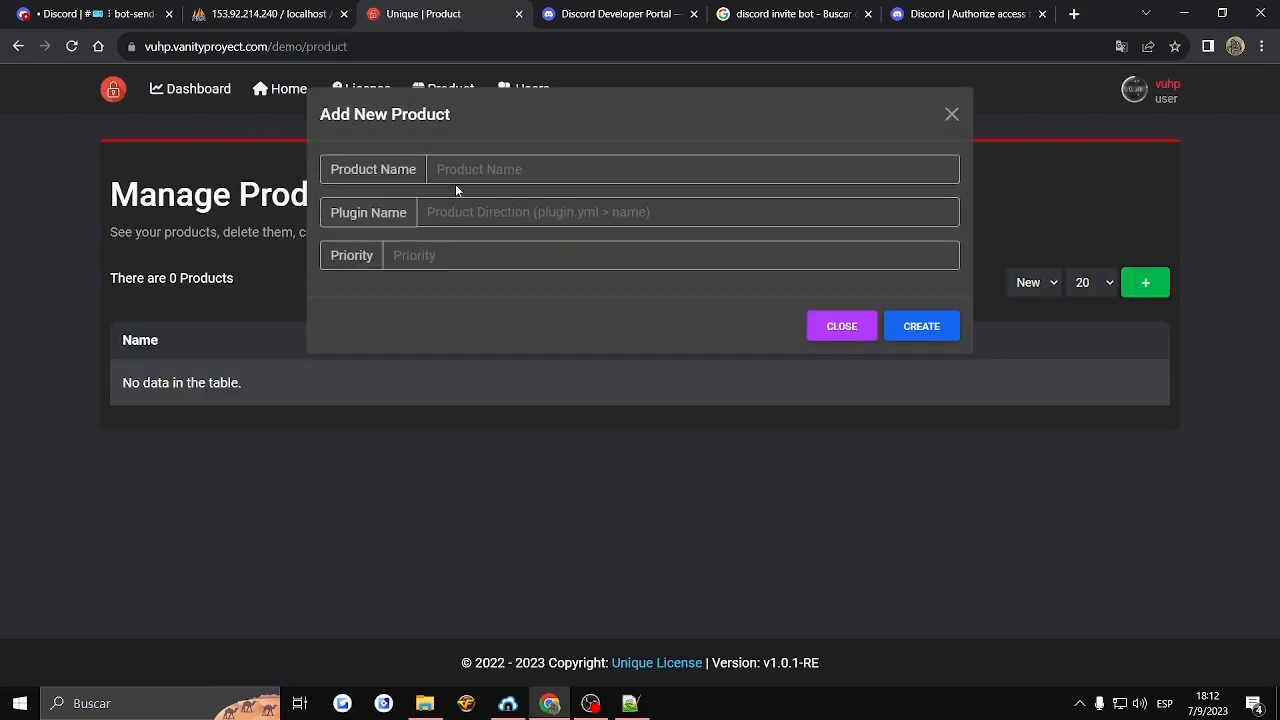
pyautogui.click(475, 176)
pyautogui.write('Va')
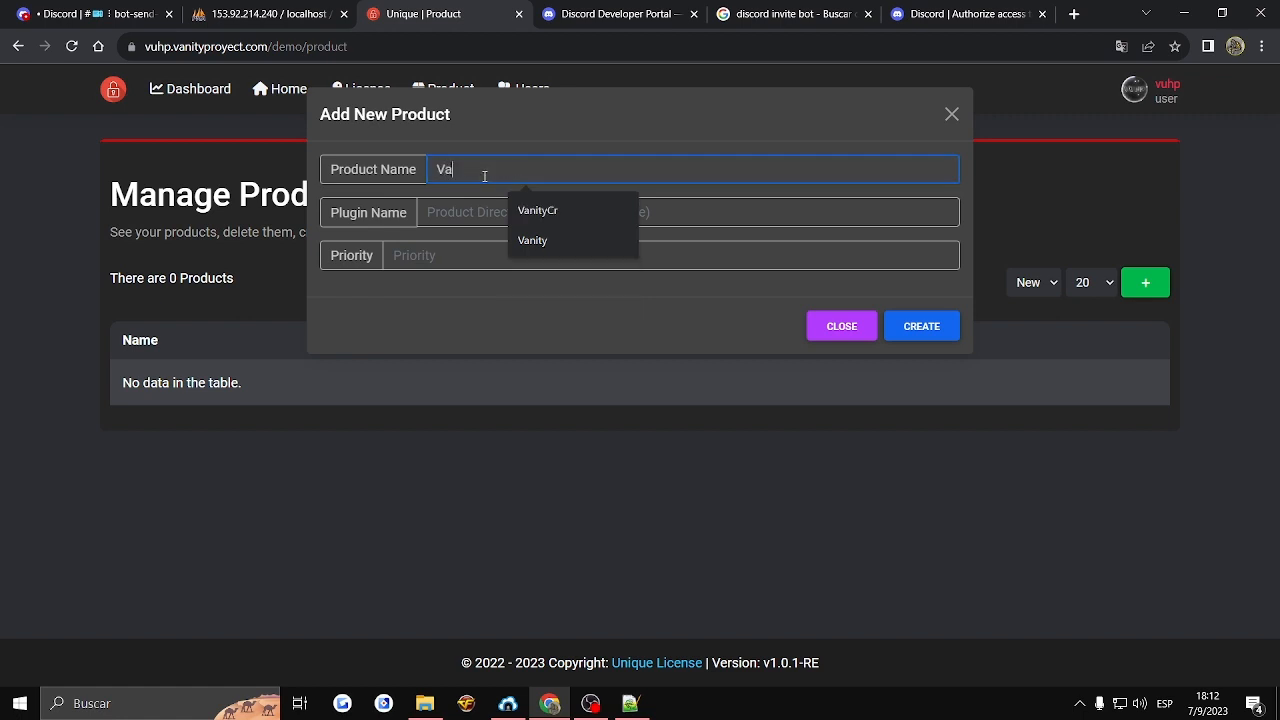
pyautogui.write('nityCr')
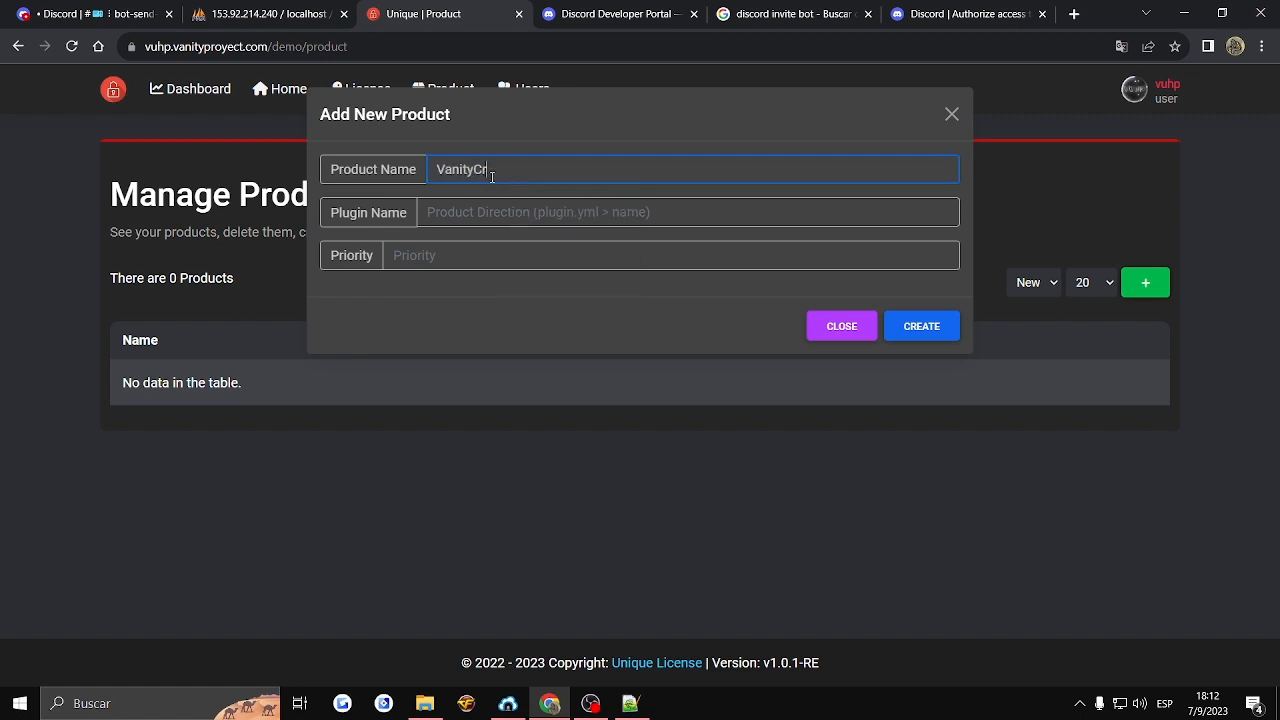
pyautogui.write('Demo')
pyautogui.press('Tab')
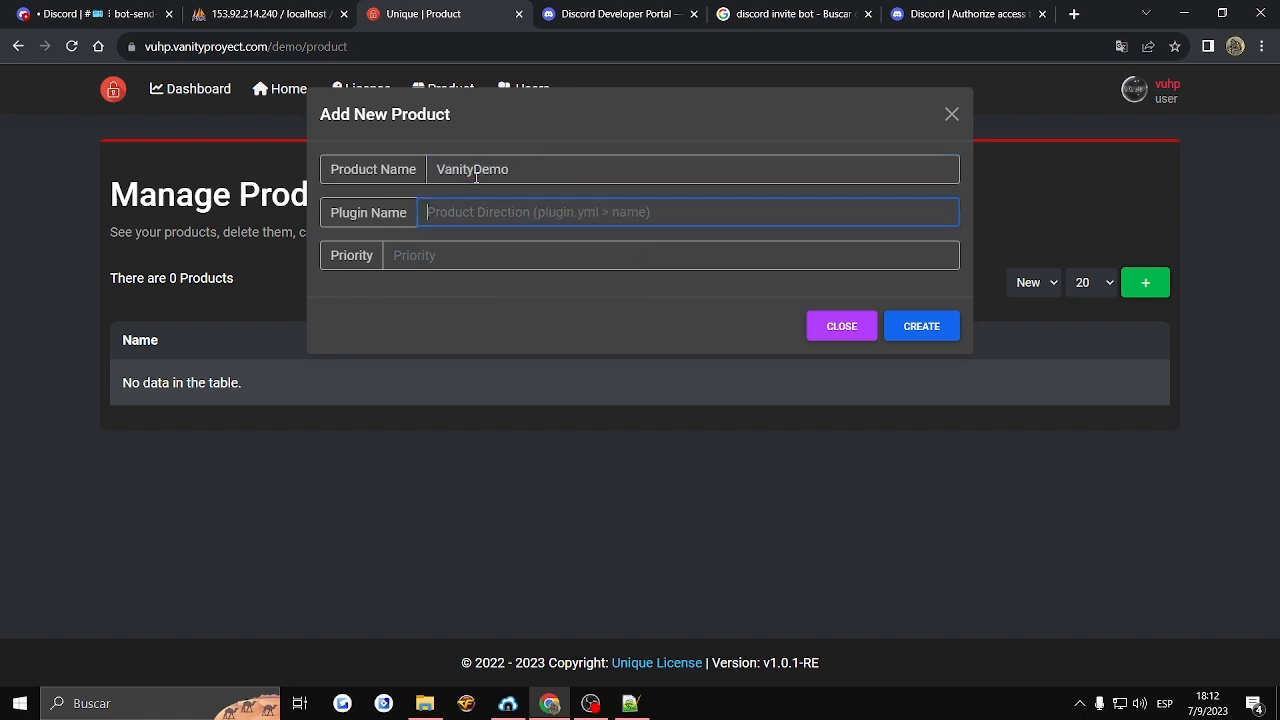
# - Set the product's plugin name to VanityCrate-1.2-SNAPSHAT and its priority to 85, and create the product
pyautogui.write('VanityCrate-1.2-SNAPSHAT')
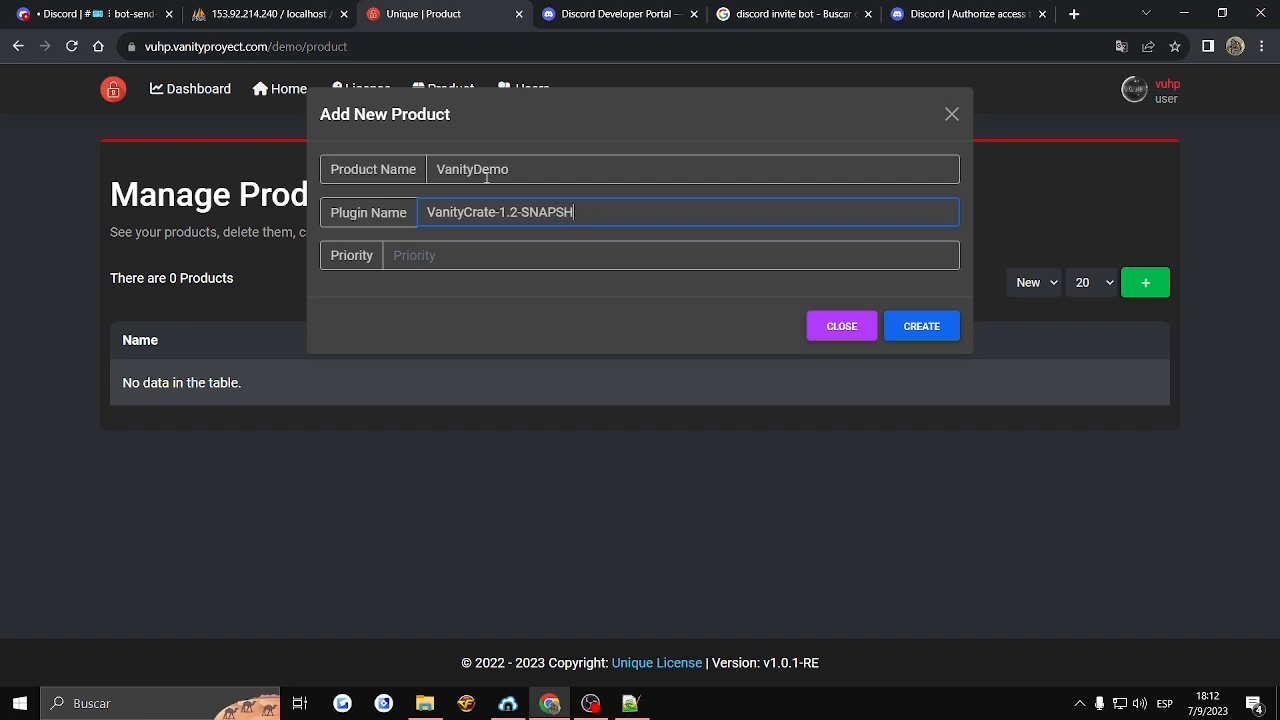
pyautogui.click(474, 262)
pyautogui.write('85')
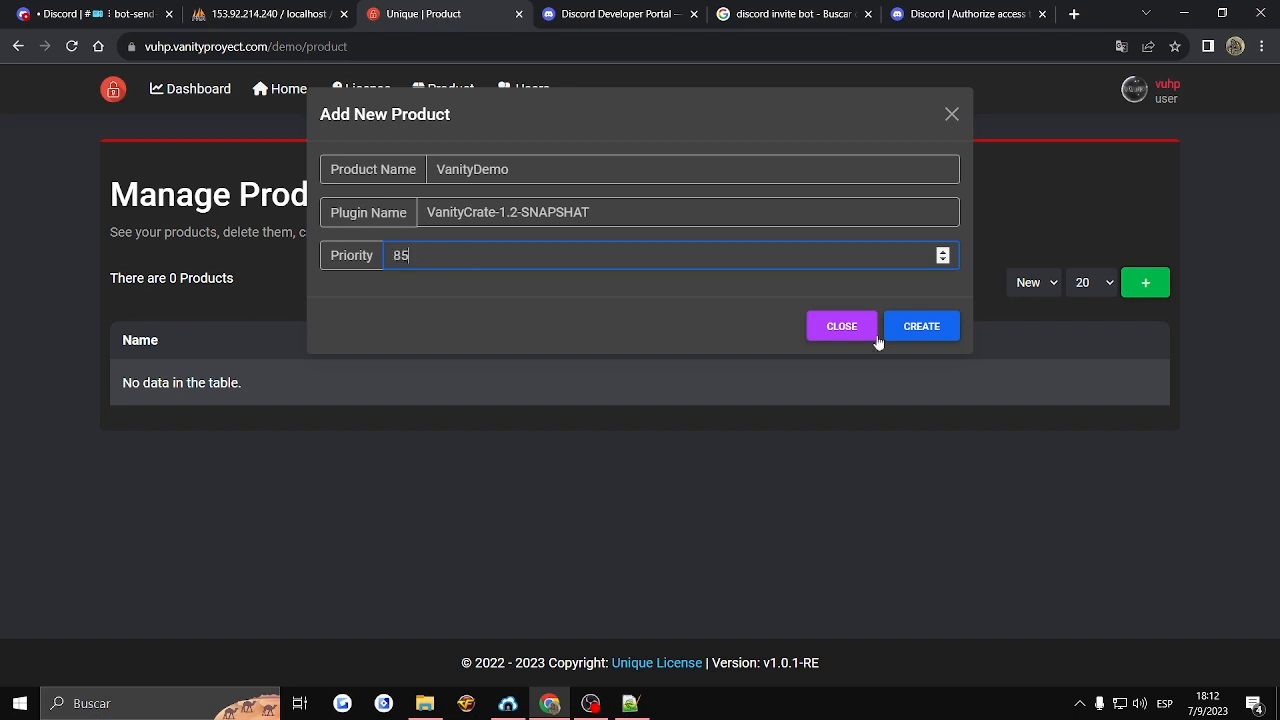
pyautogui.click(920, 326)
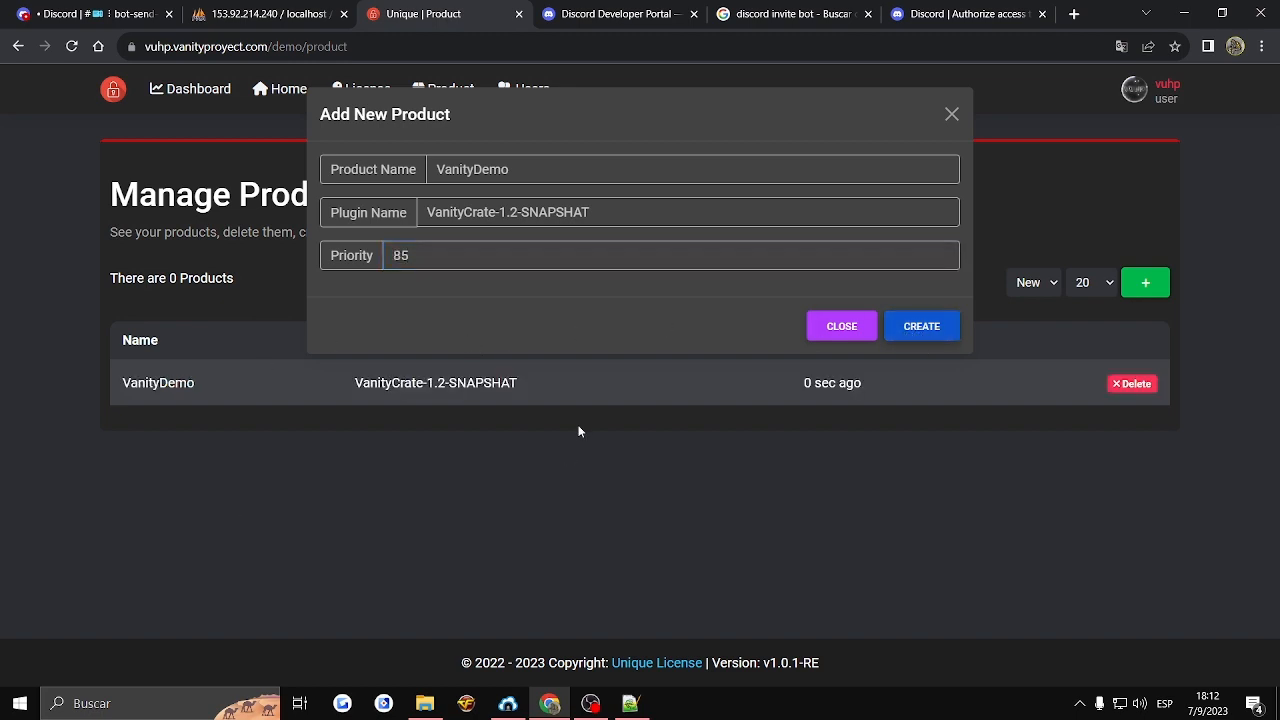
pyautogui.click(842, 326)
pyautogui.moveTo(337, 386); pyautogui.dragTo(830, 384)
# - Start a new license and look over its Client, Discord Action and Note sections, leaving the client blank
pyautogui.click(363, 91)
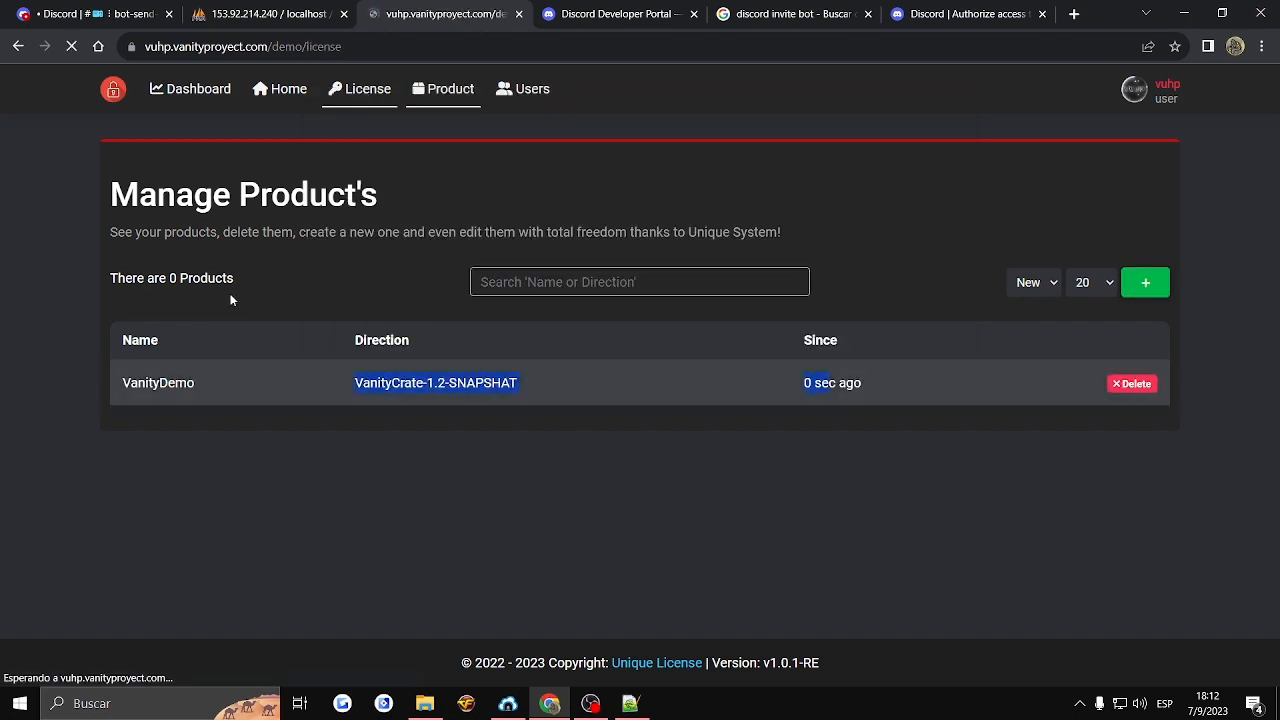
pyautogui.click(143, 282)
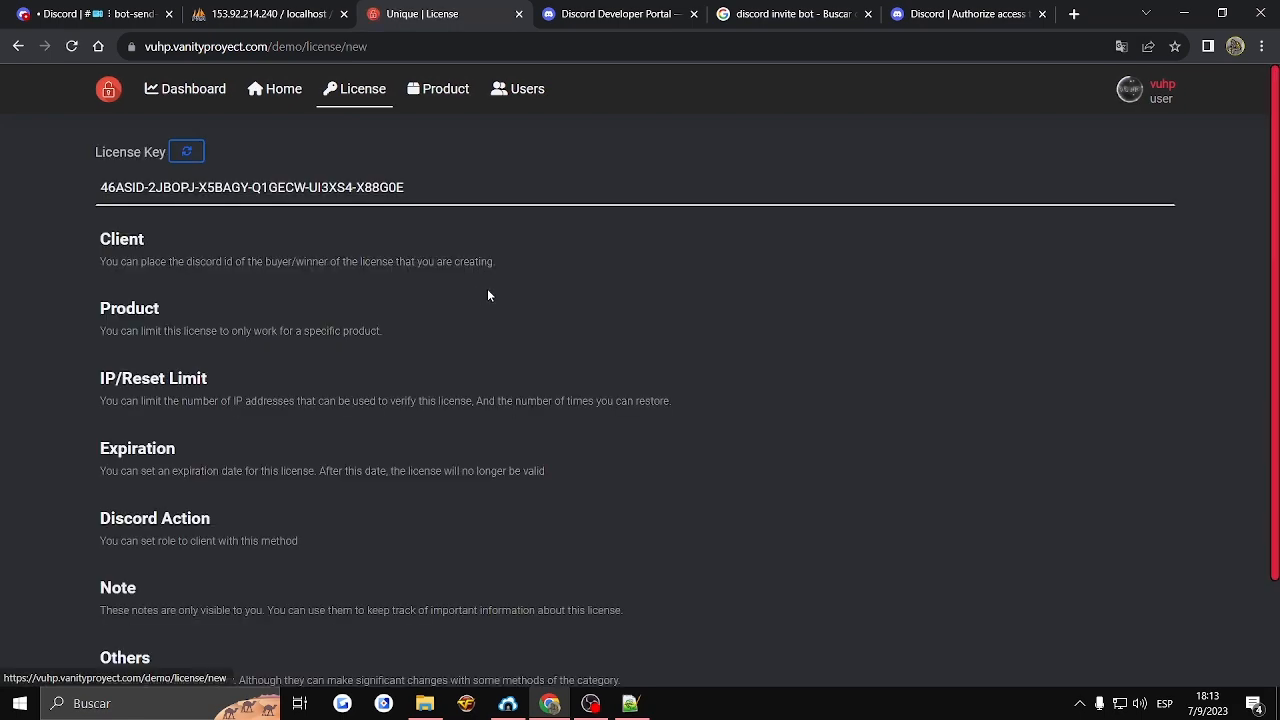
pyautogui.click(238, 245)
pyautogui.scroll(-2, 200, 350)
pyautogui.click(153, 397)
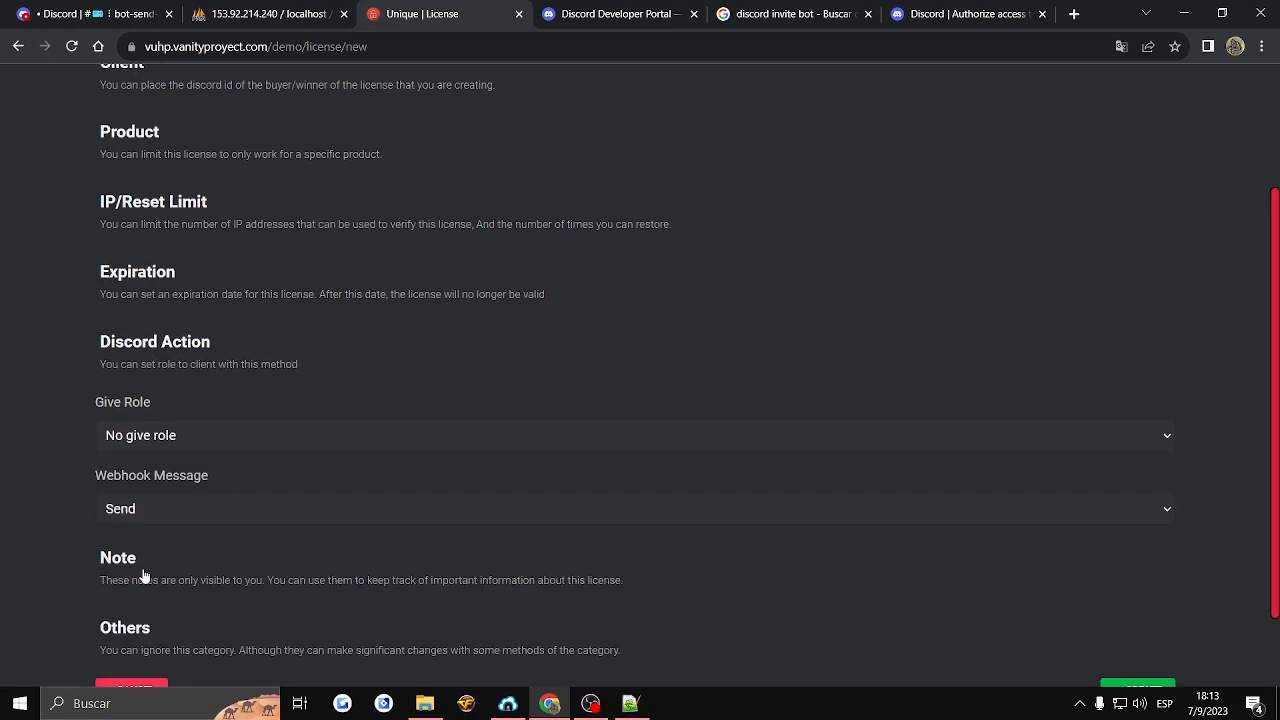
pyautogui.click(143, 578)
pyautogui.scroll(3, 271, 497)
pyautogui.click(180, 288)
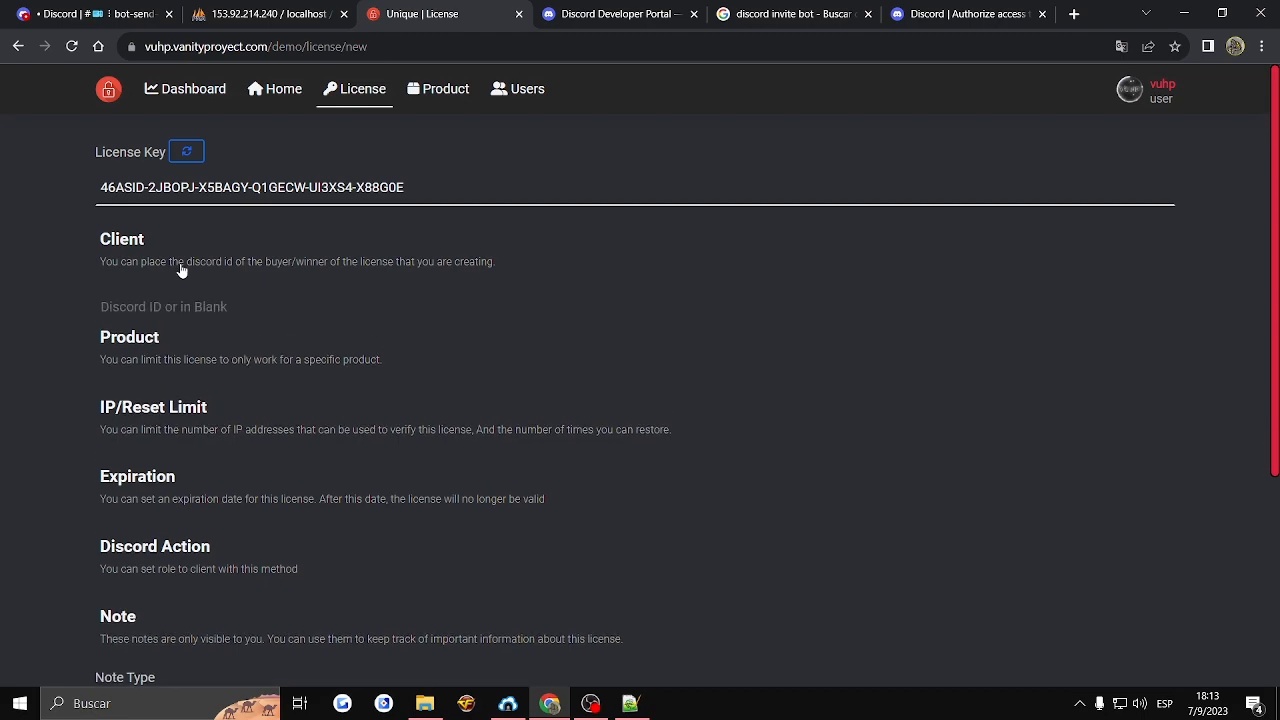
pyautogui.click(220, 307)
# - Limit the new license to the VanityDemo (VanityCrate-1.2-SNAPSHAT) product
pyautogui.click(165, 370)
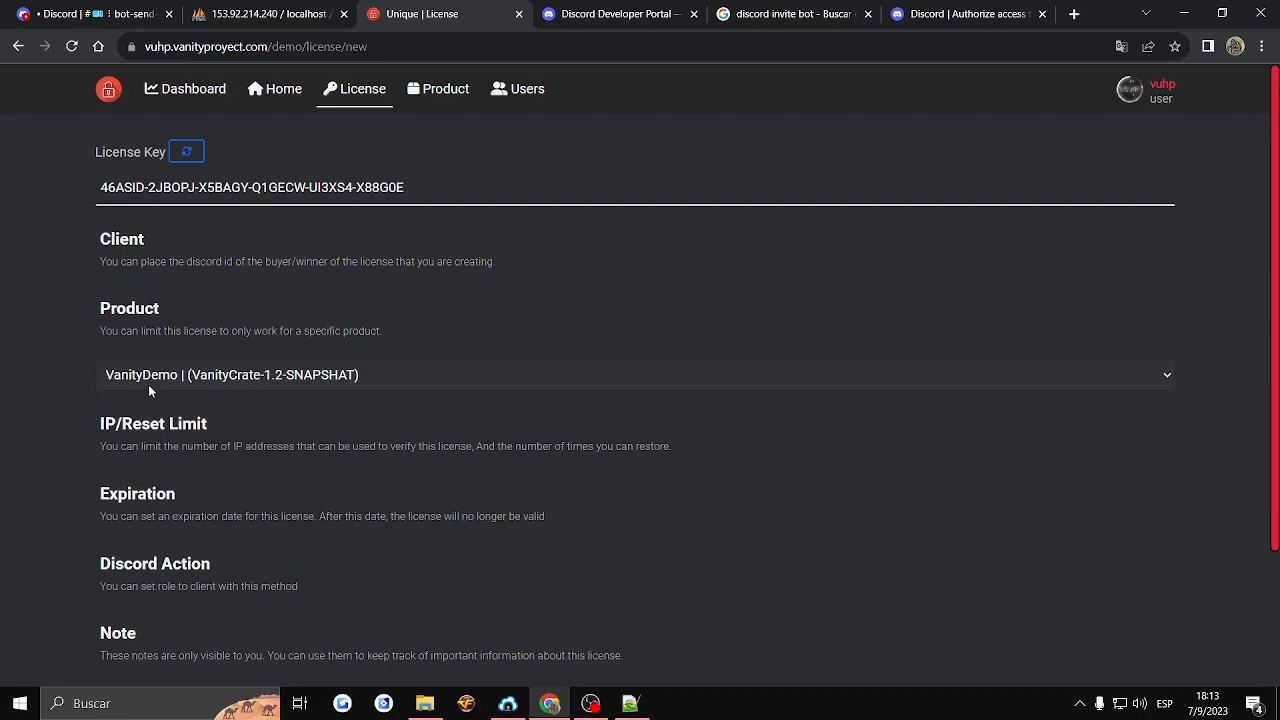
pyautogui.click(150, 380)
pyautogui.click(167, 400)
# - Set the new license's reset limit to a custom value of 50
pyautogui.click(163, 449)
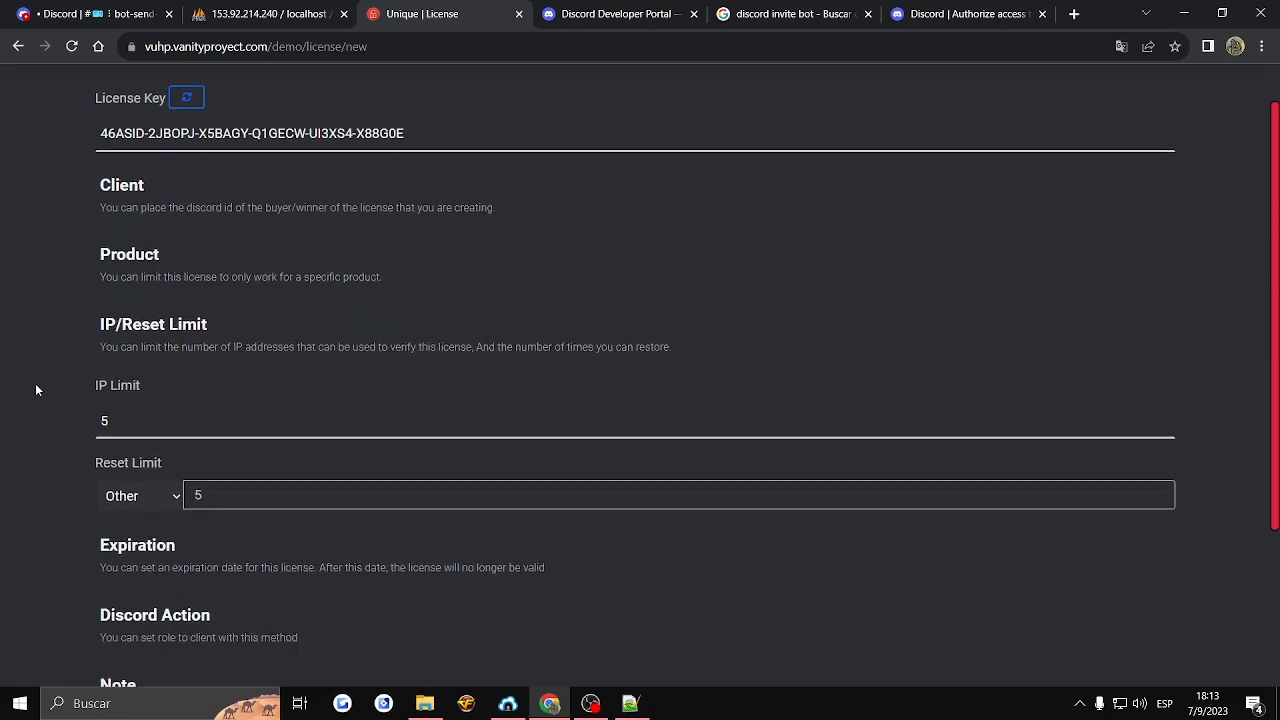
pyautogui.scroll(-1, 35, 383)
pyautogui.click(125, 383)
pyautogui.doubleClick(222, 383)
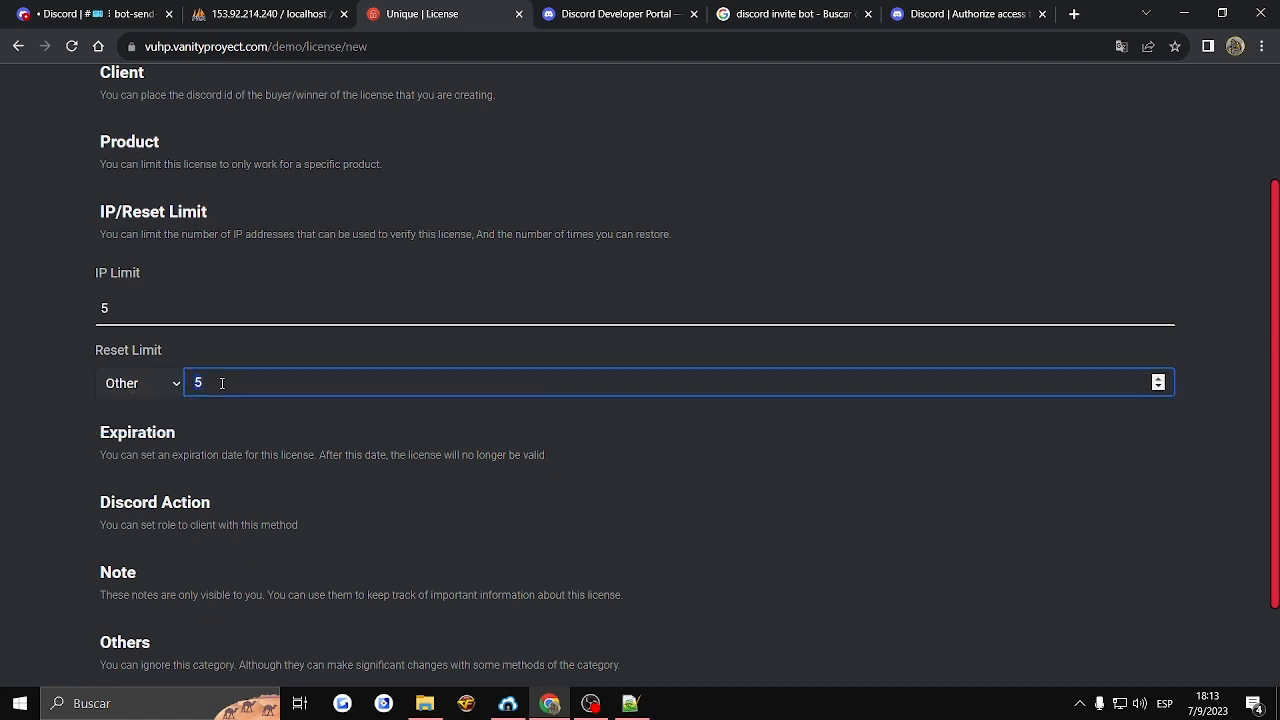
pyautogui.write('50')
# - Set the new license to expire in 58 minutes
pyautogui.click(106, 432)
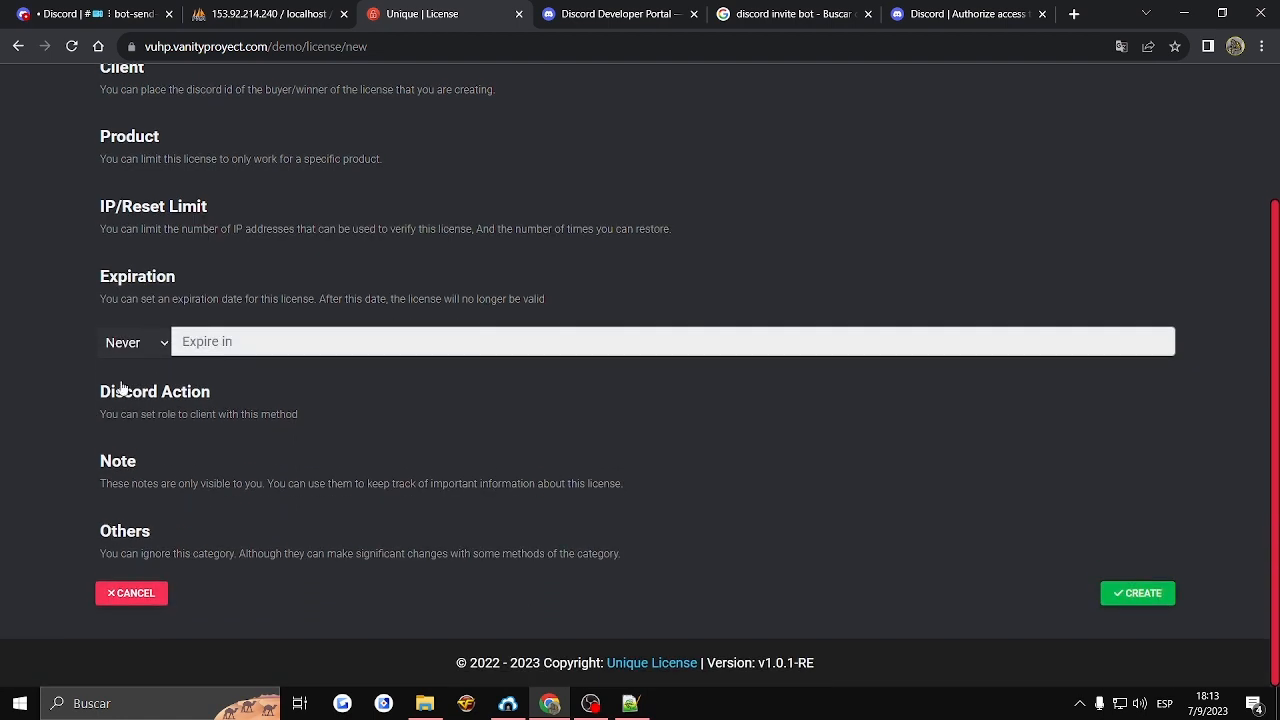
pyautogui.click(160, 342)
pyautogui.click(130, 436)
pyautogui.click(242, 345)
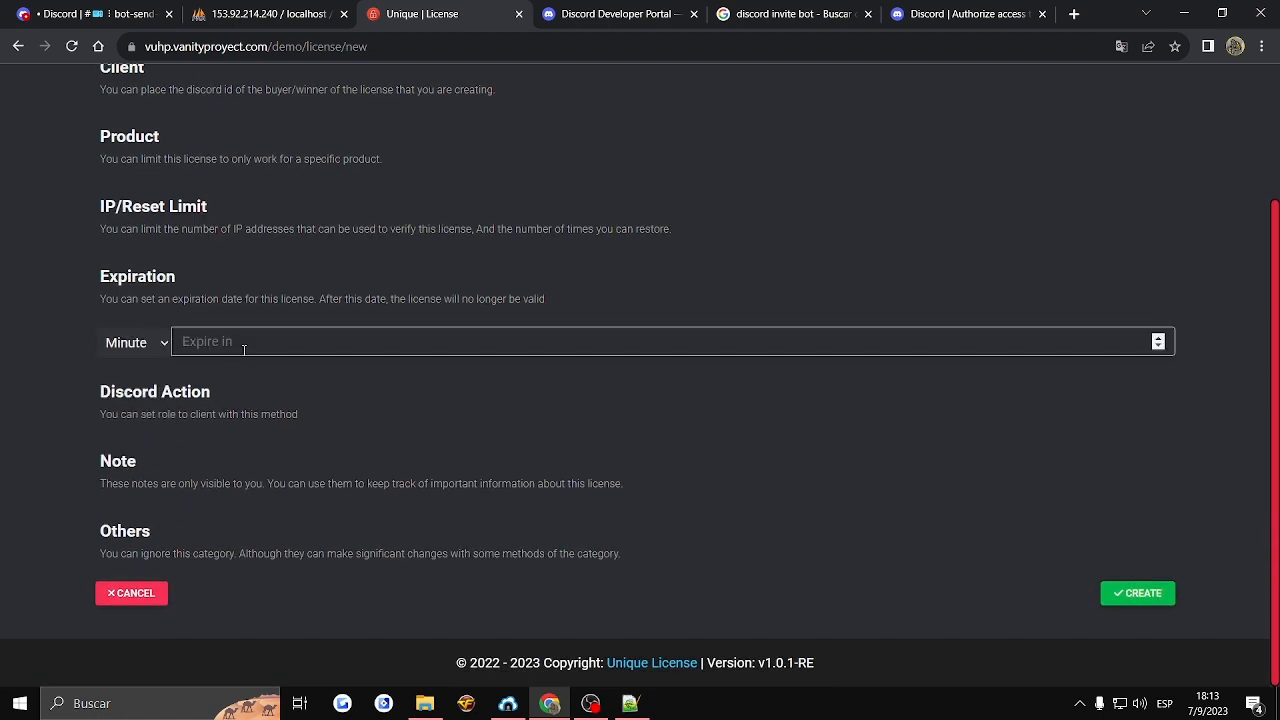
pyautogui.write('60')
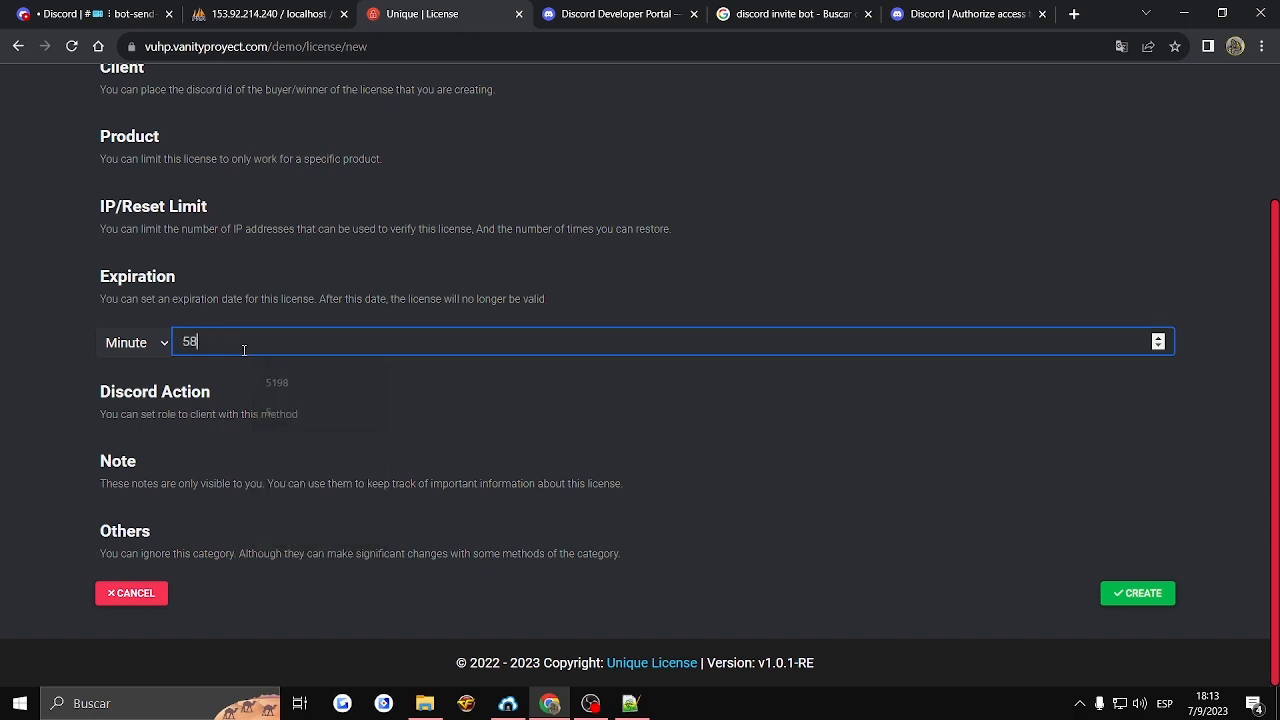
# - Check the account's roles in the Vanity Proyect server on Discord, and set the license's Discord action to give the Customer role
pyautogui.click(186, 414)
pyautogui.scroll(-1, 171, 372)
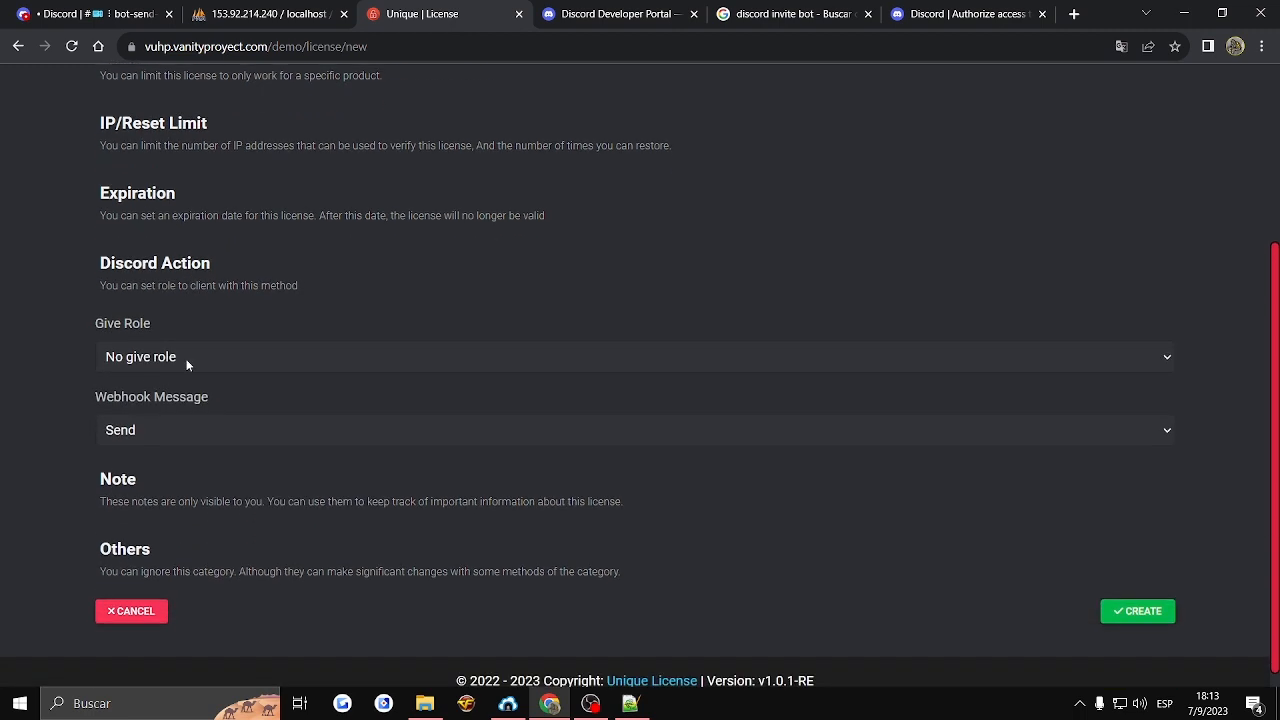
pyautogui.click(186, 360)
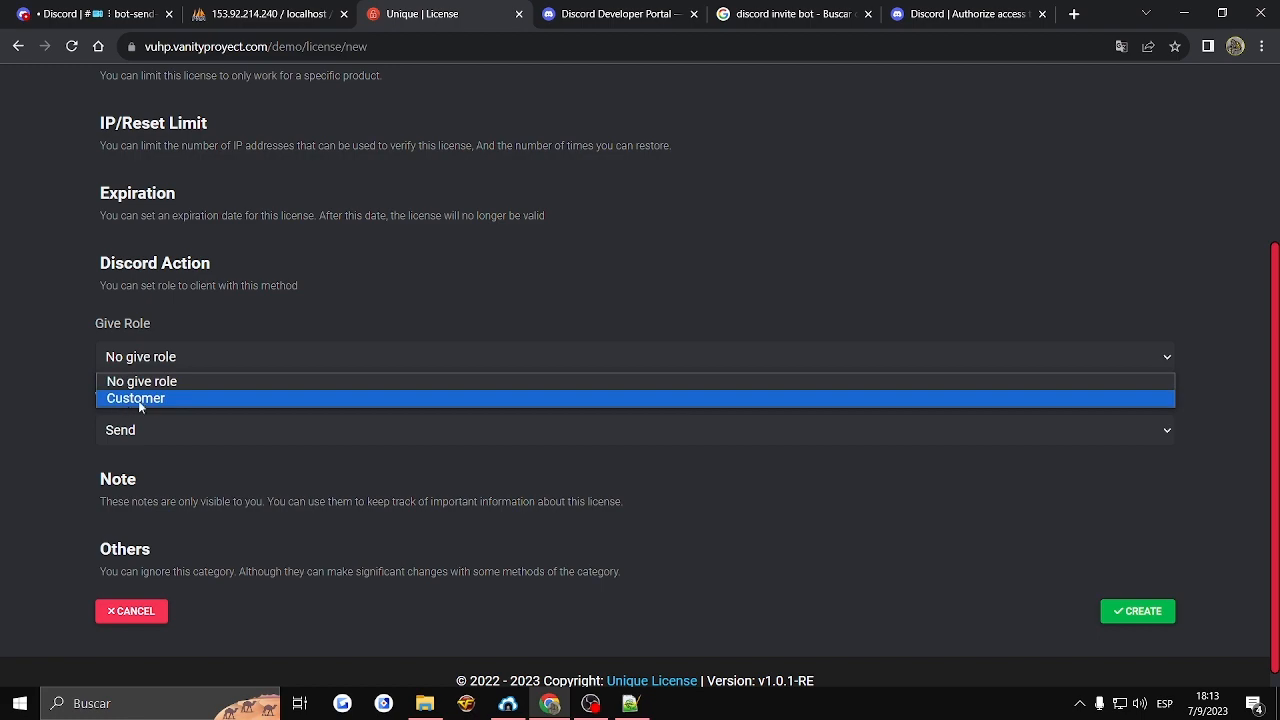
pyautogui.click(95, 14)
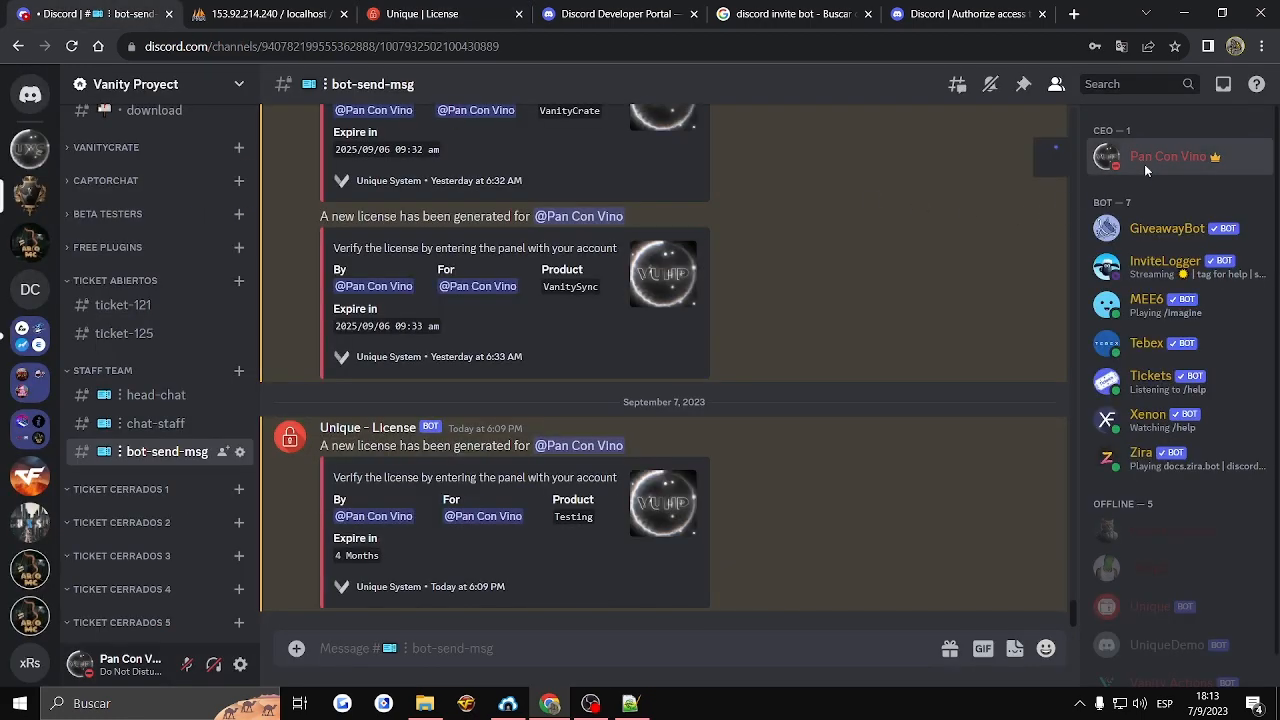
pyautogui.click(1144, 160)
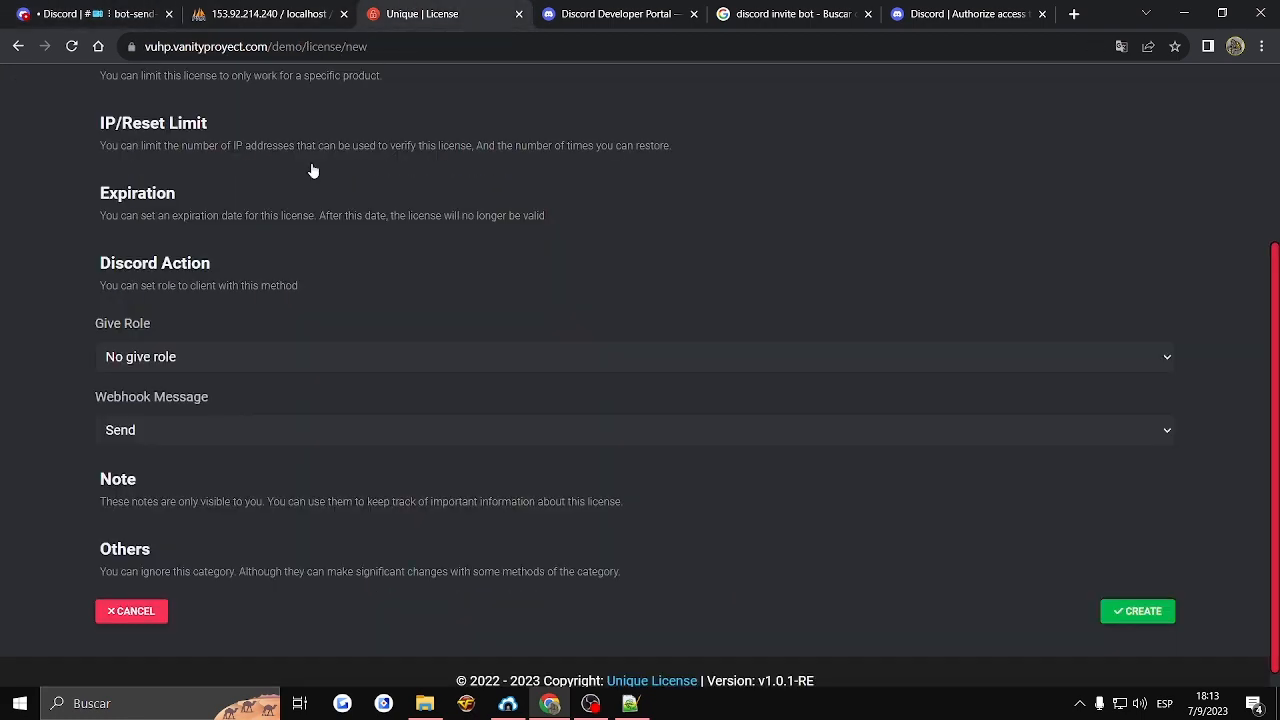
pyautogui.click(420, 14)
pyautogui.click(150, 354)
pyautogui.click(127, 405)
# - Review the webhook message options and the earlier license notification in Discord's bot-send-msg channel, keeping the message set to Send
pyautogui.click(124, 428)
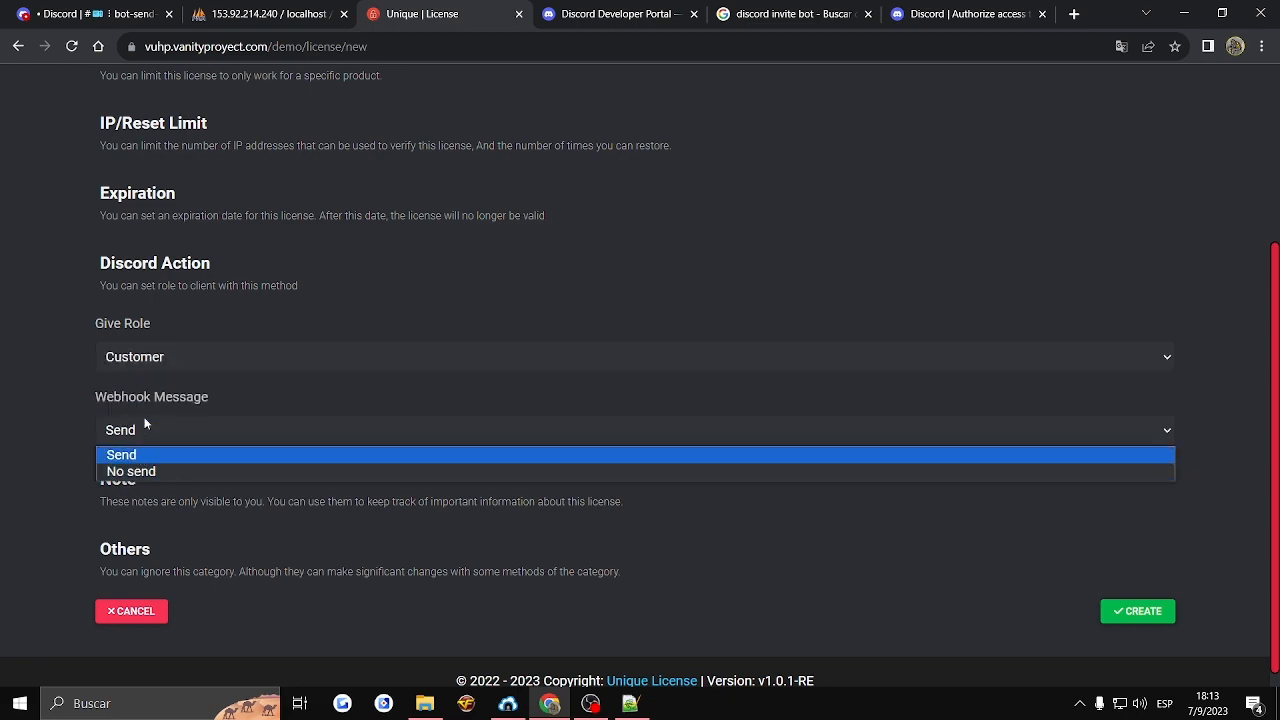
pyautogui.click(95, 14)
pyautogui.click(413, 433)
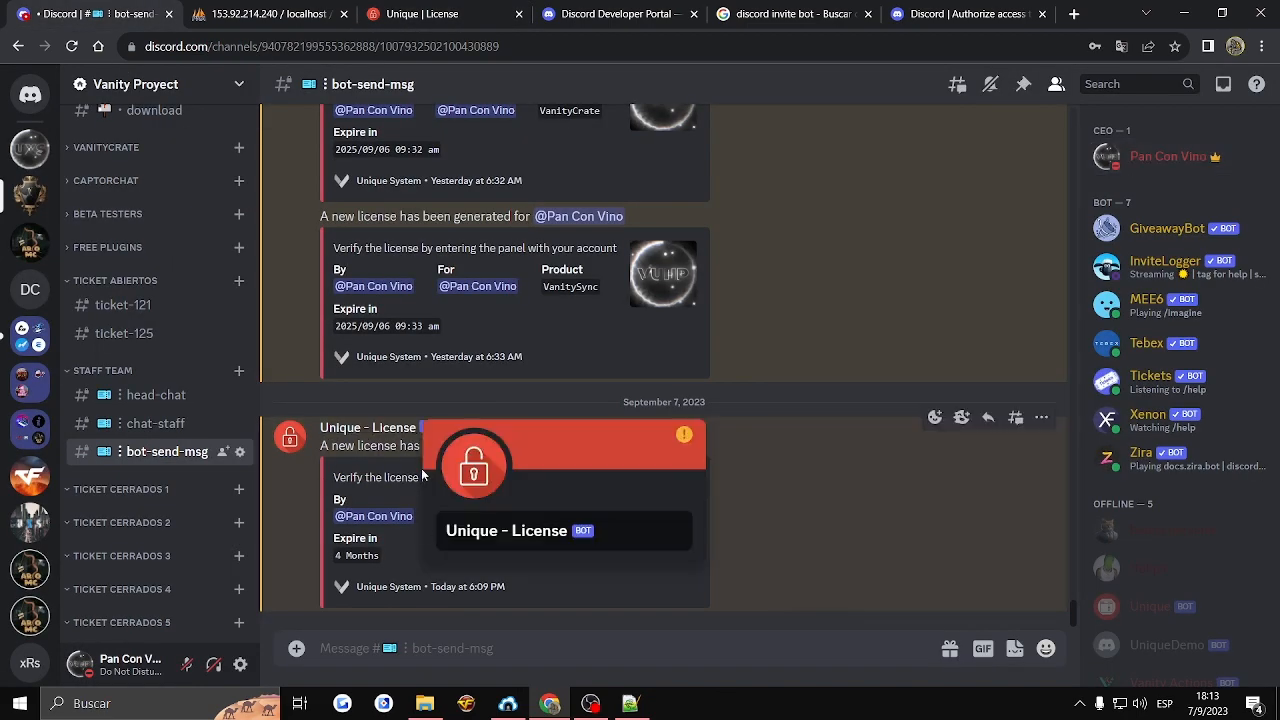
pyautogui.click(406, 470)
pyautogui.moveTo(316, 447); pyautogui.dragTo(627, 574)
pyautogui.click(415, 14)
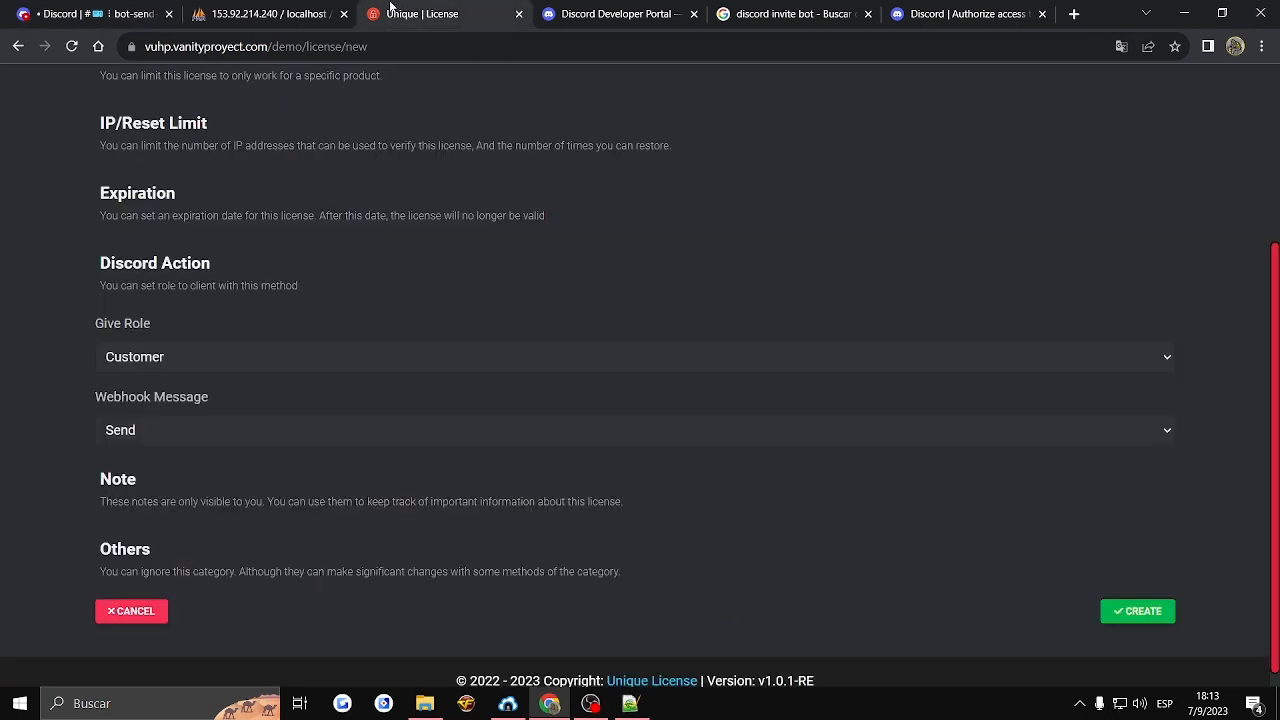
pyautogui.click(146, 430)
pyautogui.click(36, 378)
# - Add a note of type For me to the license, titled "Testing for the demo" with the description "Demo"
pyautogui.click(144, 482)
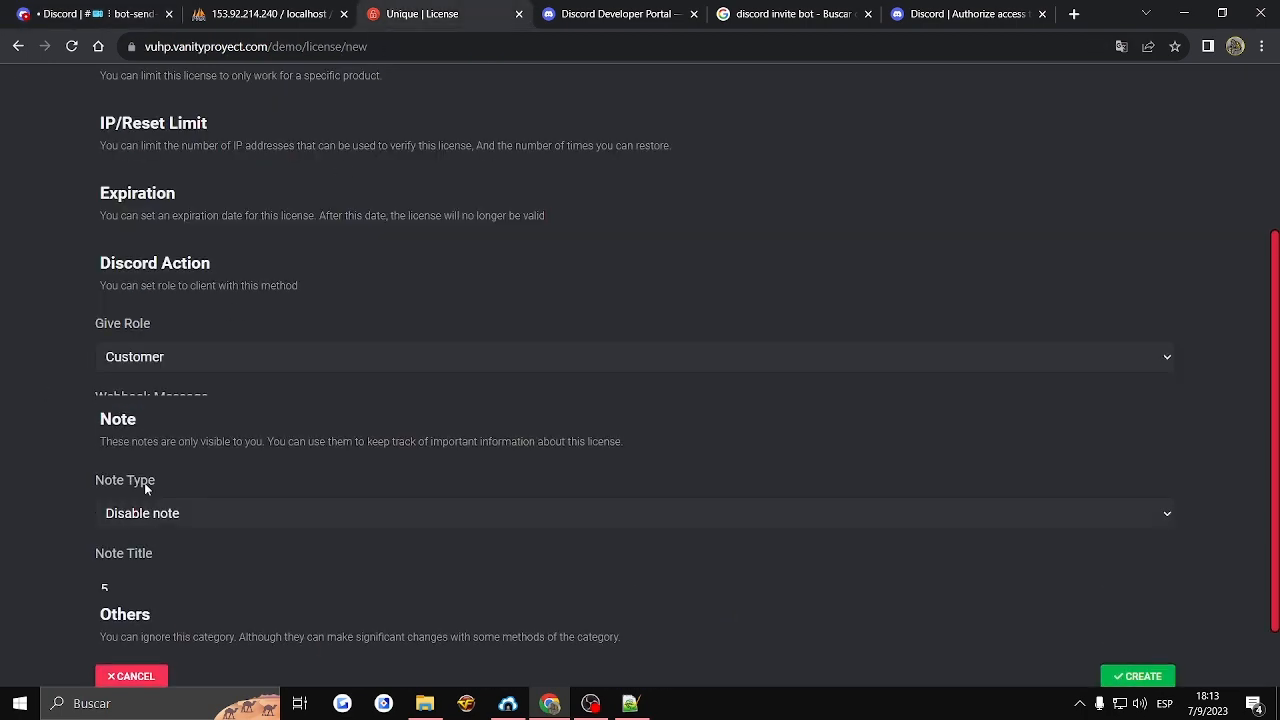
pyautogui.scroll(-2, 123, 304)
pyautogui.click(172, 247)
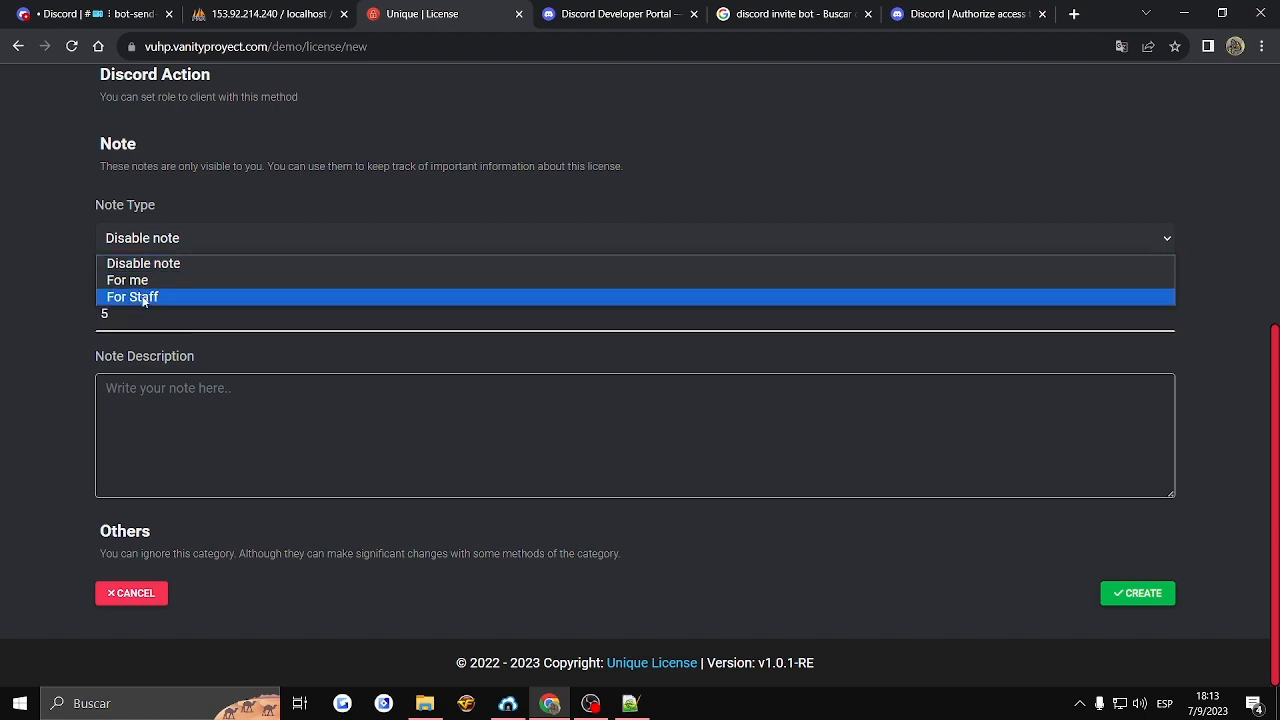
pyautogui.click(135, 281)
pyautogui.doubleClick(138, 301)
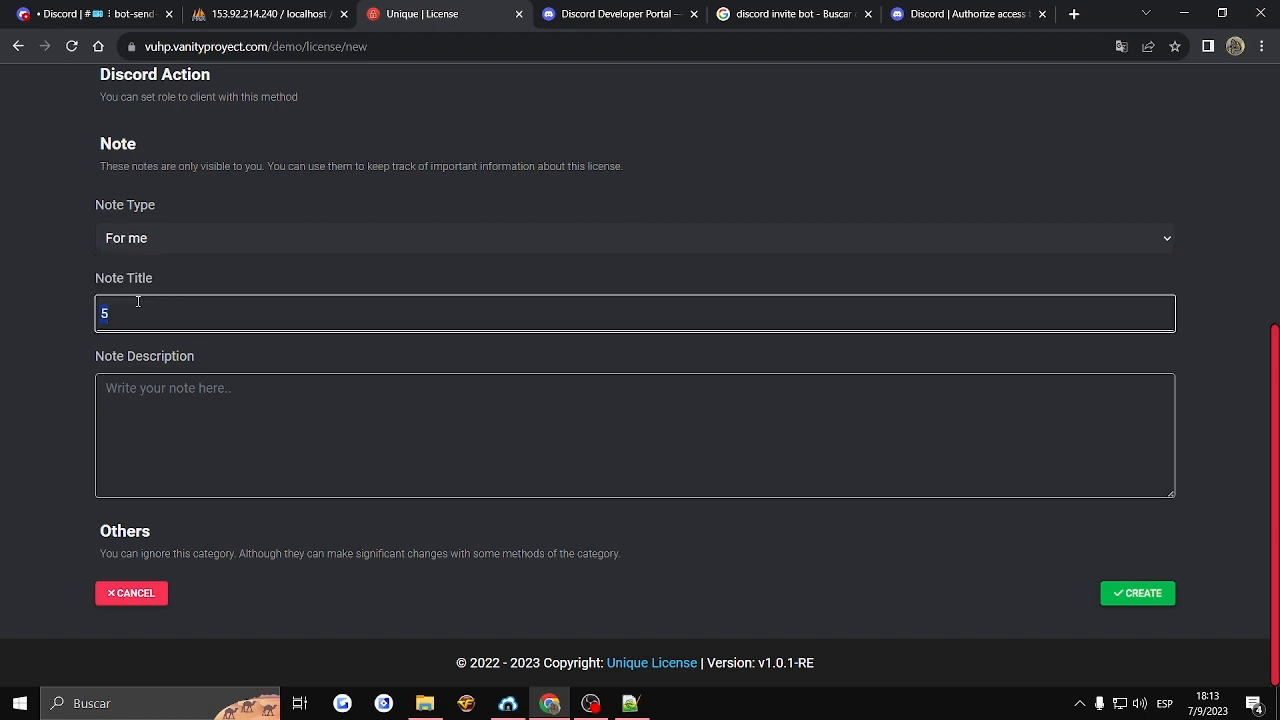
pyautogui.write('Testing for the demo')
pyautogui.click(195, 460)
pyautogui.write('Demo')
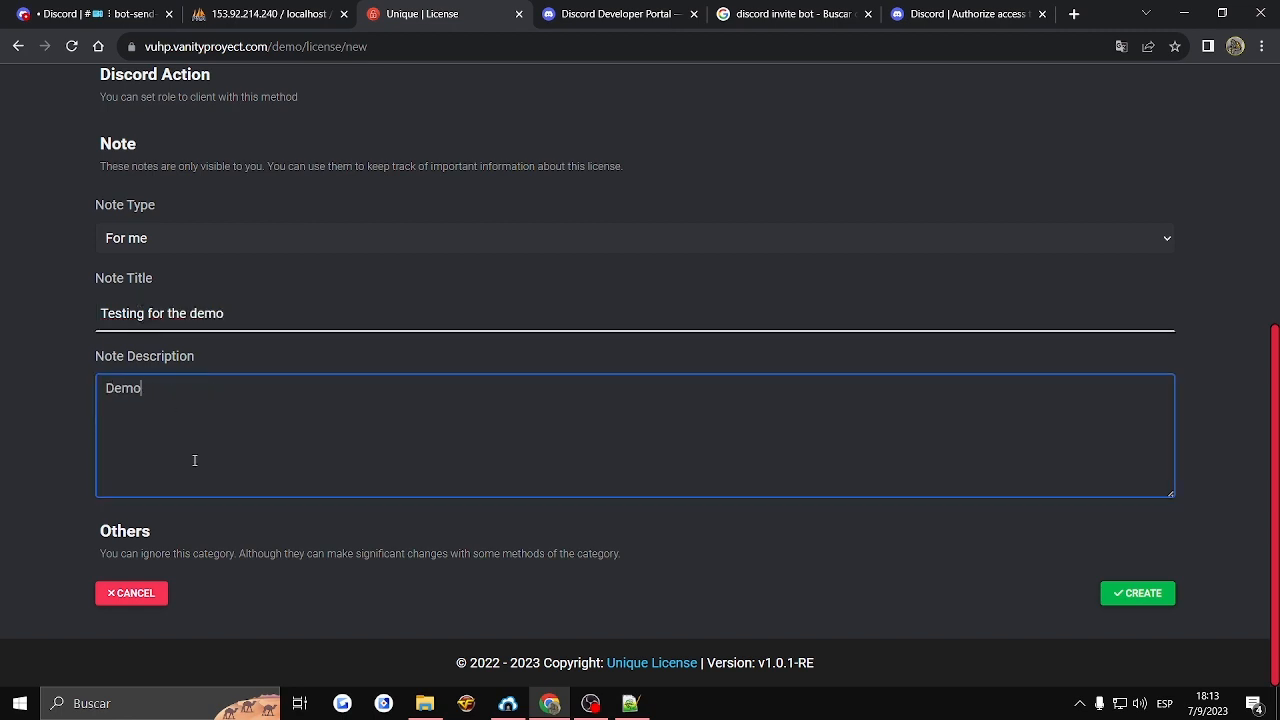
pyautogui.write('Write your note..')
pyautogui.click(65, 470)
# - Try switching the mandatory-product option on and off in the license's Others section
pyautogui.click(148, 553)
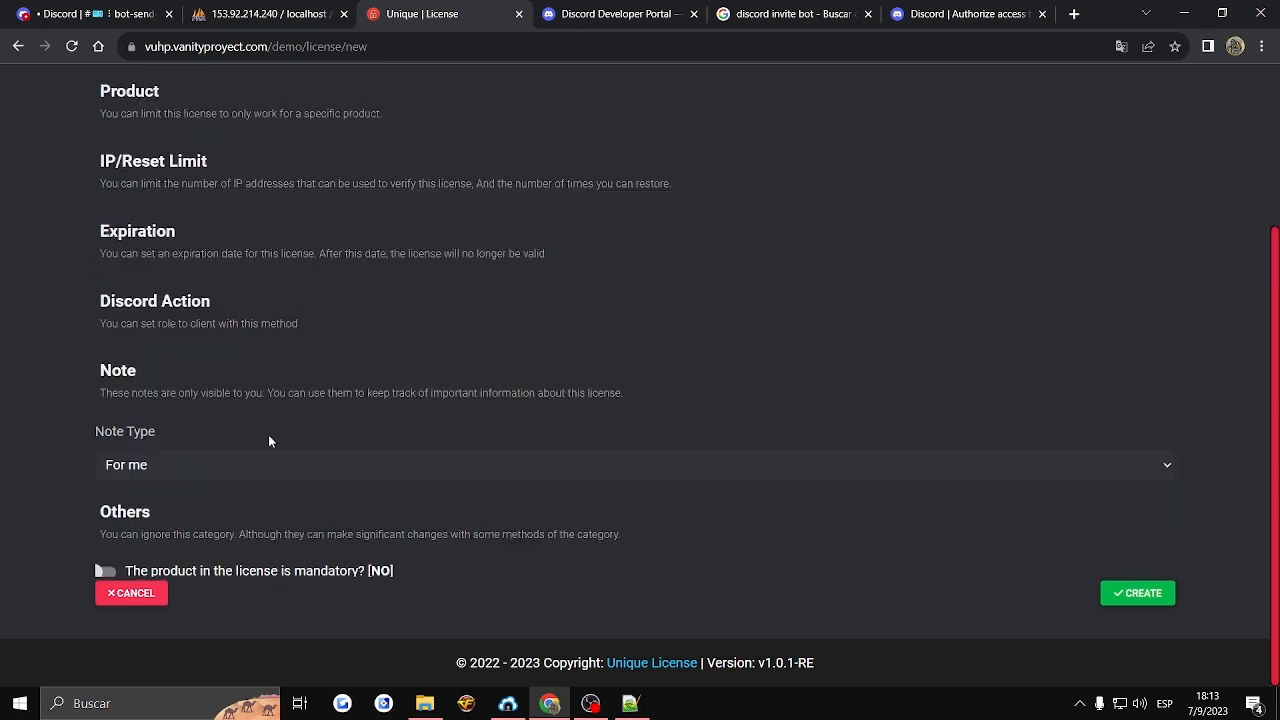
pyautogui.click(97, 570)
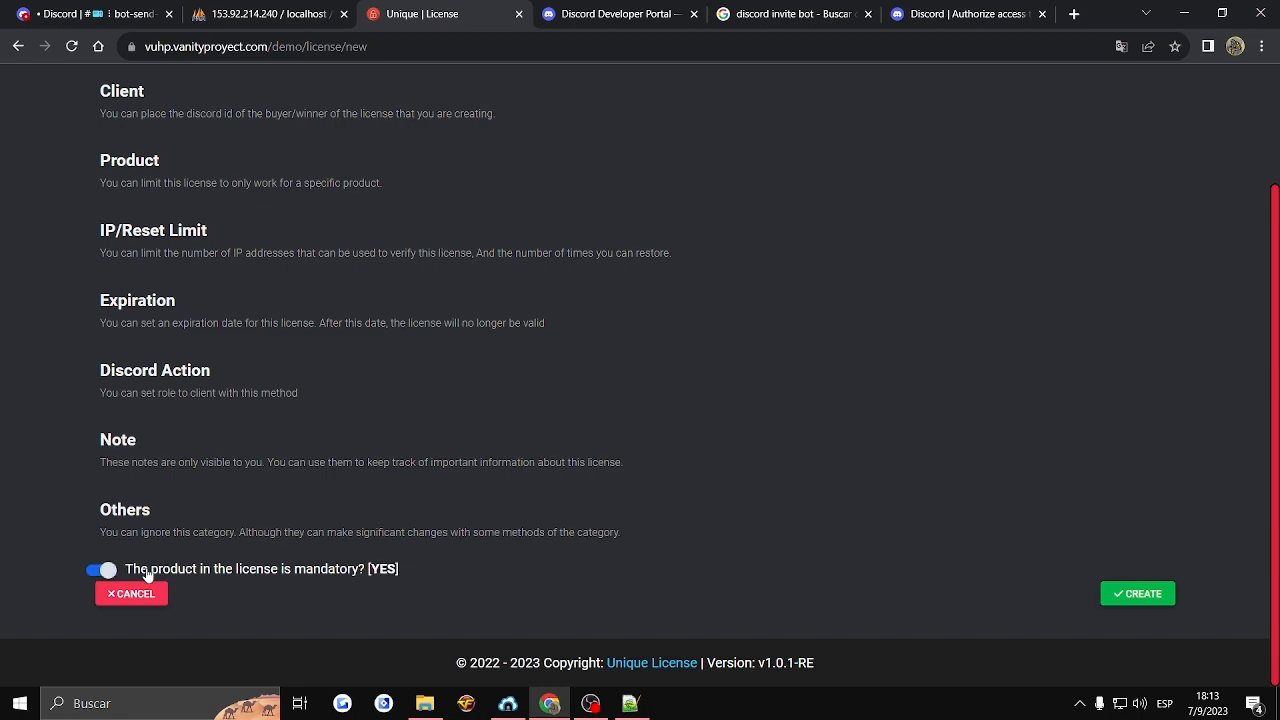
pyautogui.click(97, 570)
pyautogui.click(97, 570)
pyautogui.click(97, 570)
# - Review the license's client section and generate a new random license key
pyautogui.scroll(2, 170, 226)
pyautogui.click(233, 256)
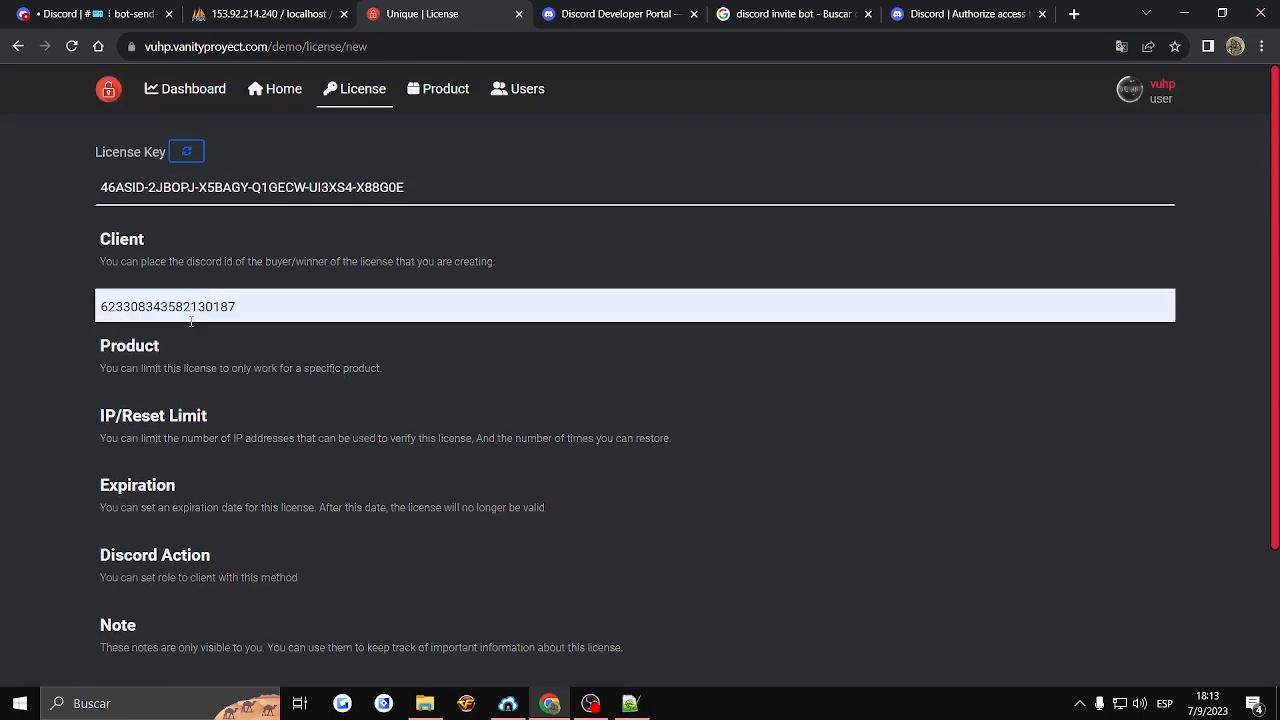
pyautogui.click(168, 376)
pyautogui.click(186, 258)
pyautogui.click(200, 152)
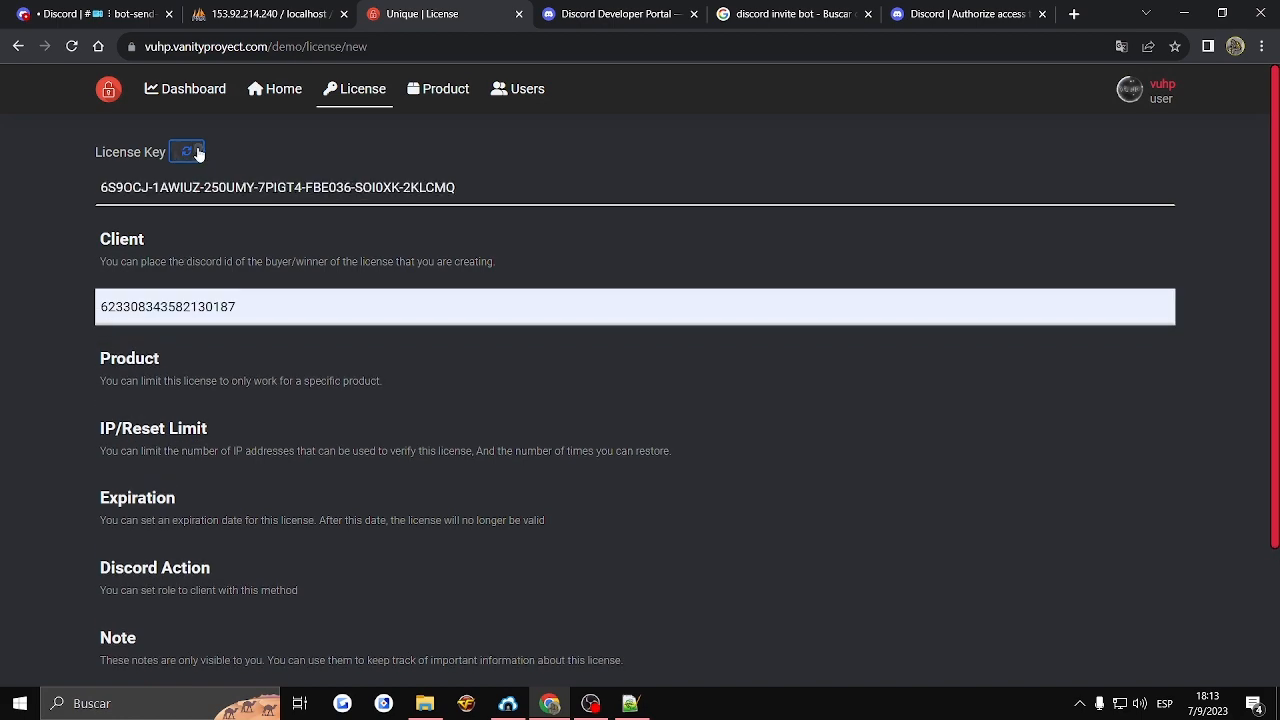
pyautogui.click(200, 152)
pyautogui.click(200, 152)
pyautogui.click(476, 195)
# - Check the license's Discord action settings and create the license
pyautogui.scroll(-4, 69, 372)
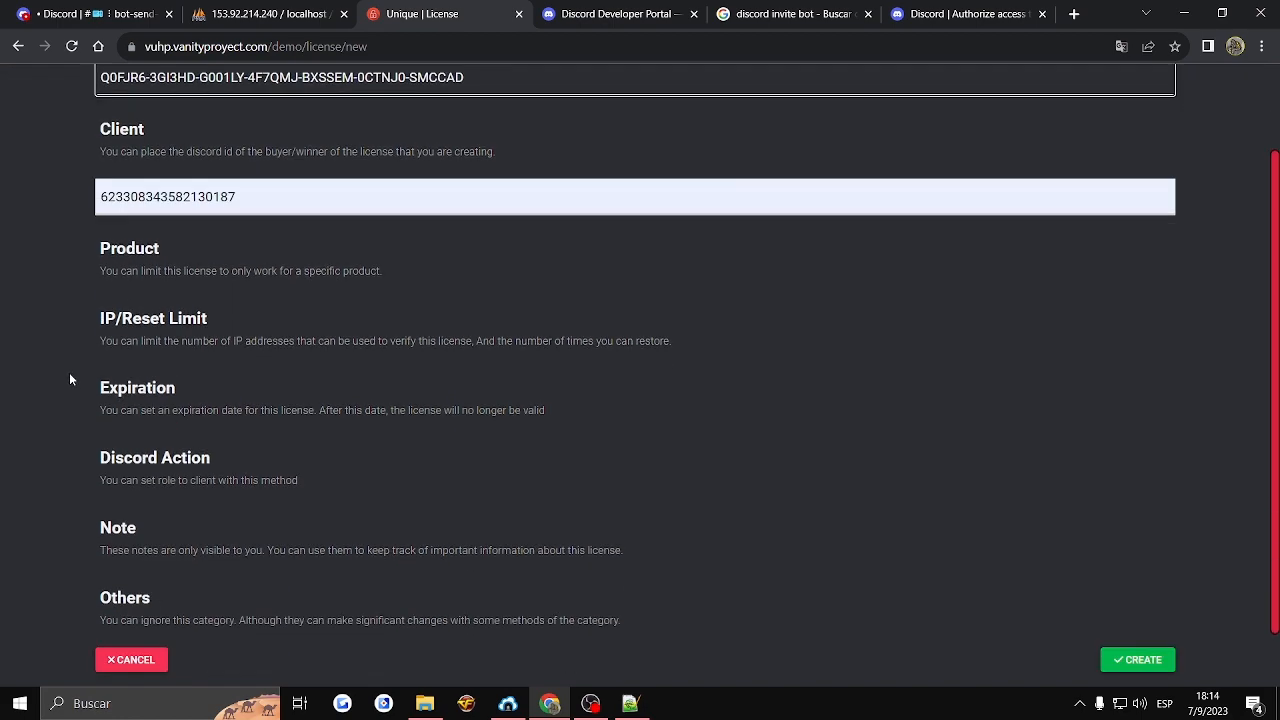
pyautogui.click(135, 405)
pyautogui.scroll(-2, 930, 537)
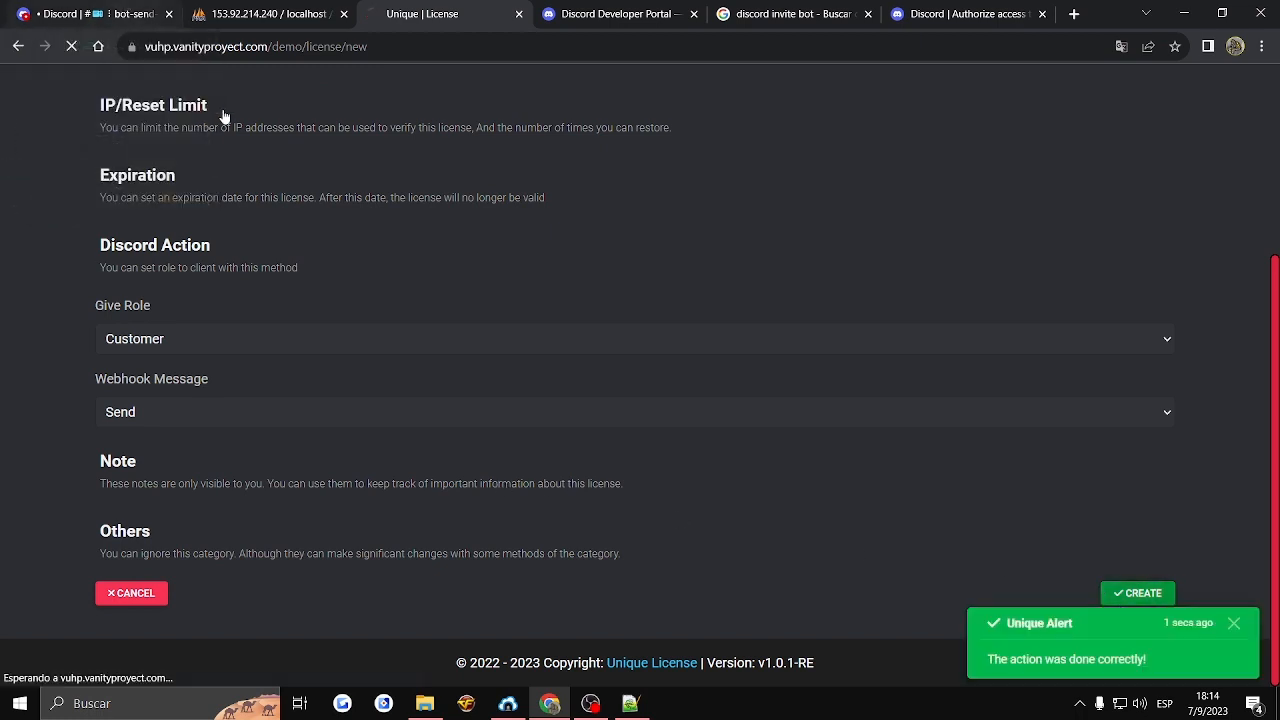
# - Check the new license notification in Discord's bot-send-msg channel, and open a direct message with the UniqueDemo bot
pyautogui.click(128, 18)
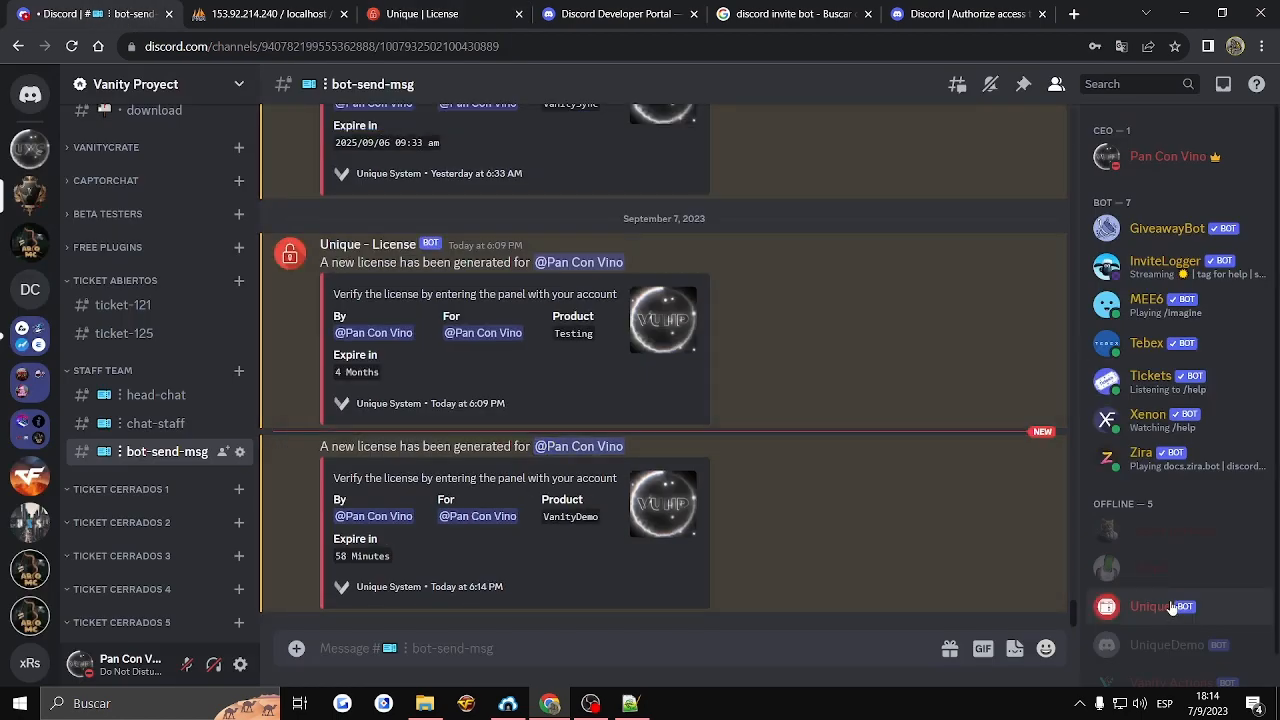
pyautogui.click(1160, 648)
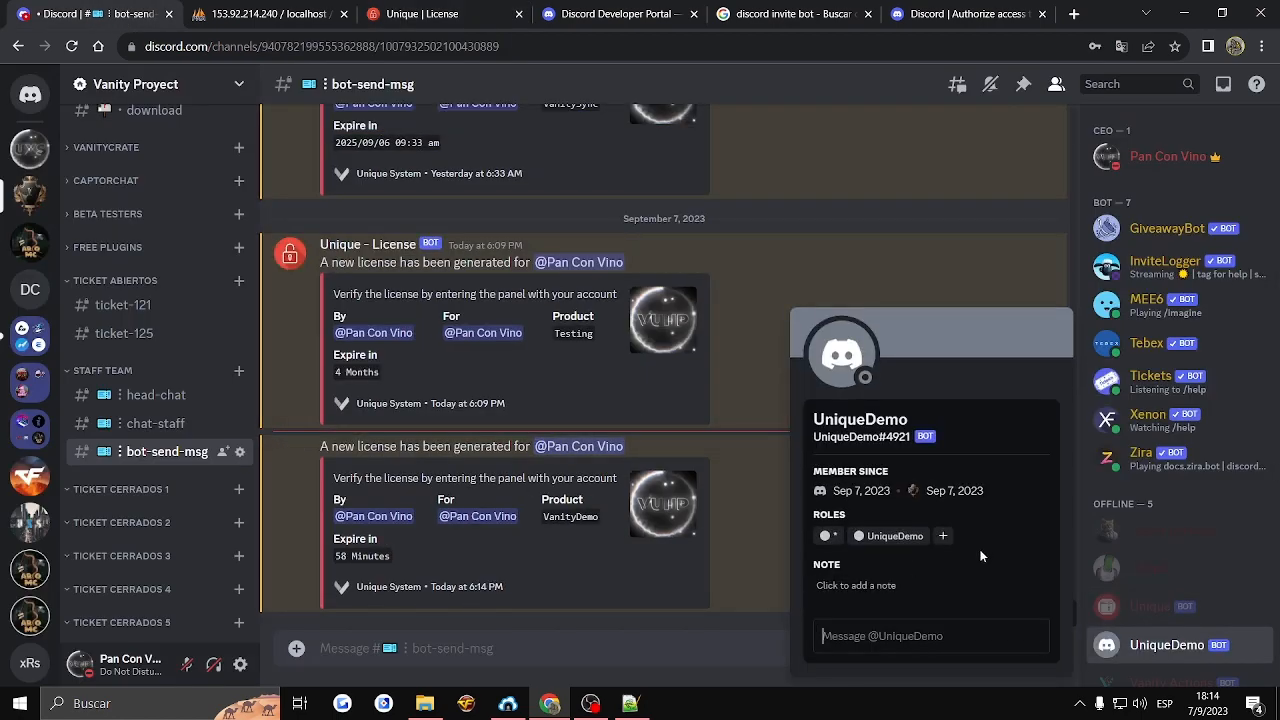
pyautogui.write('a')
pyautogui.press('Return')
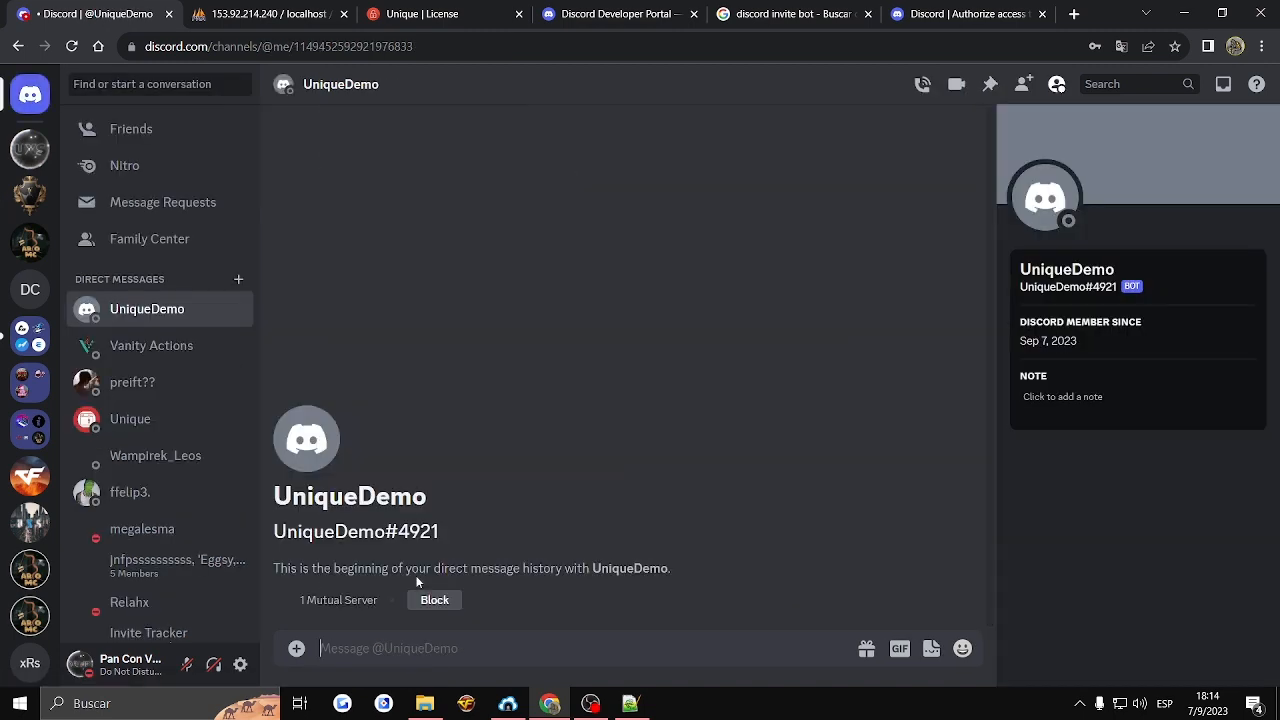
pyautogui.click(618, 14)
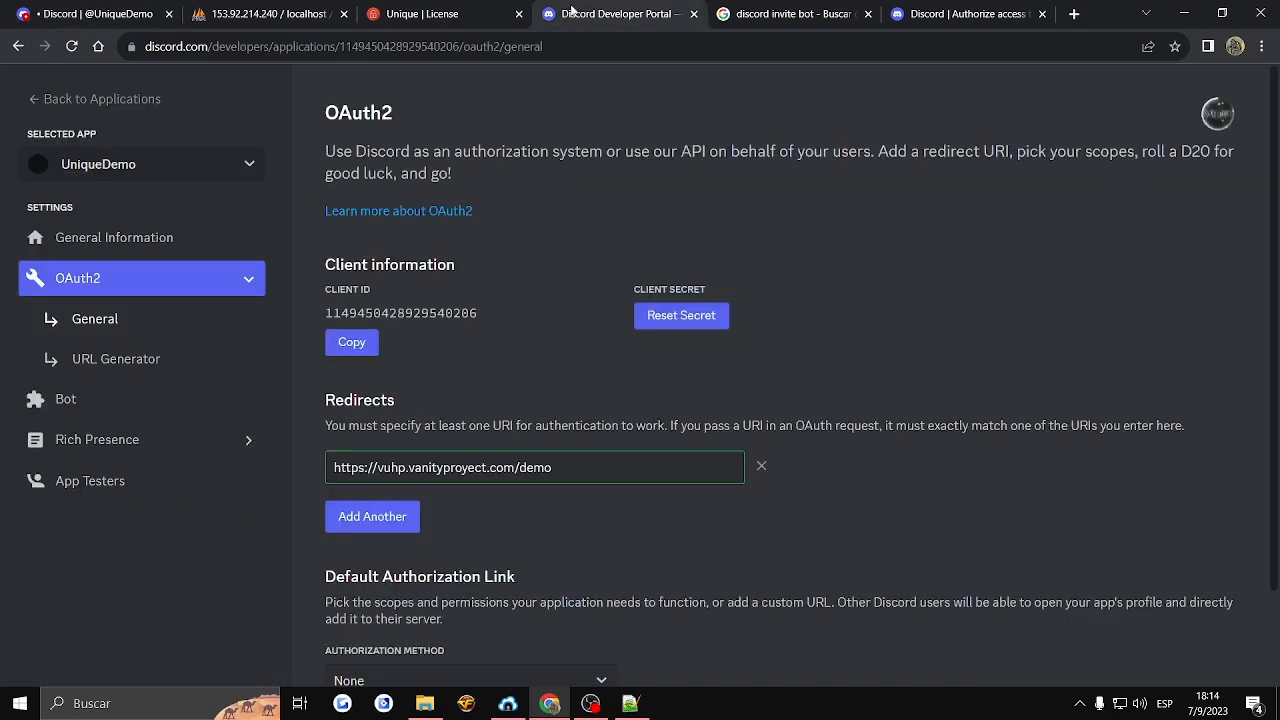
# - Start another license in the panel, filling in the client's saved Discord ID and VanityDemo as the product
pyautogui.click(430, 14)
pyautogui.click(160, 277)
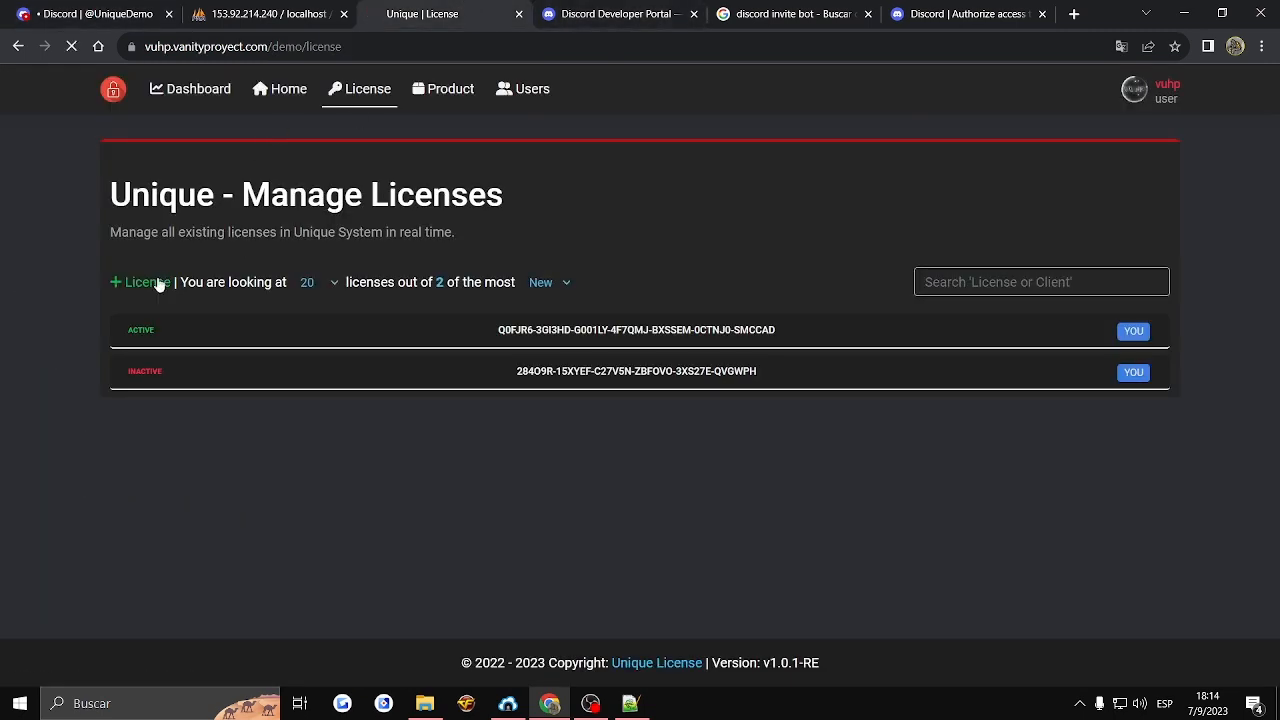
pyautogui.click(144, 318)
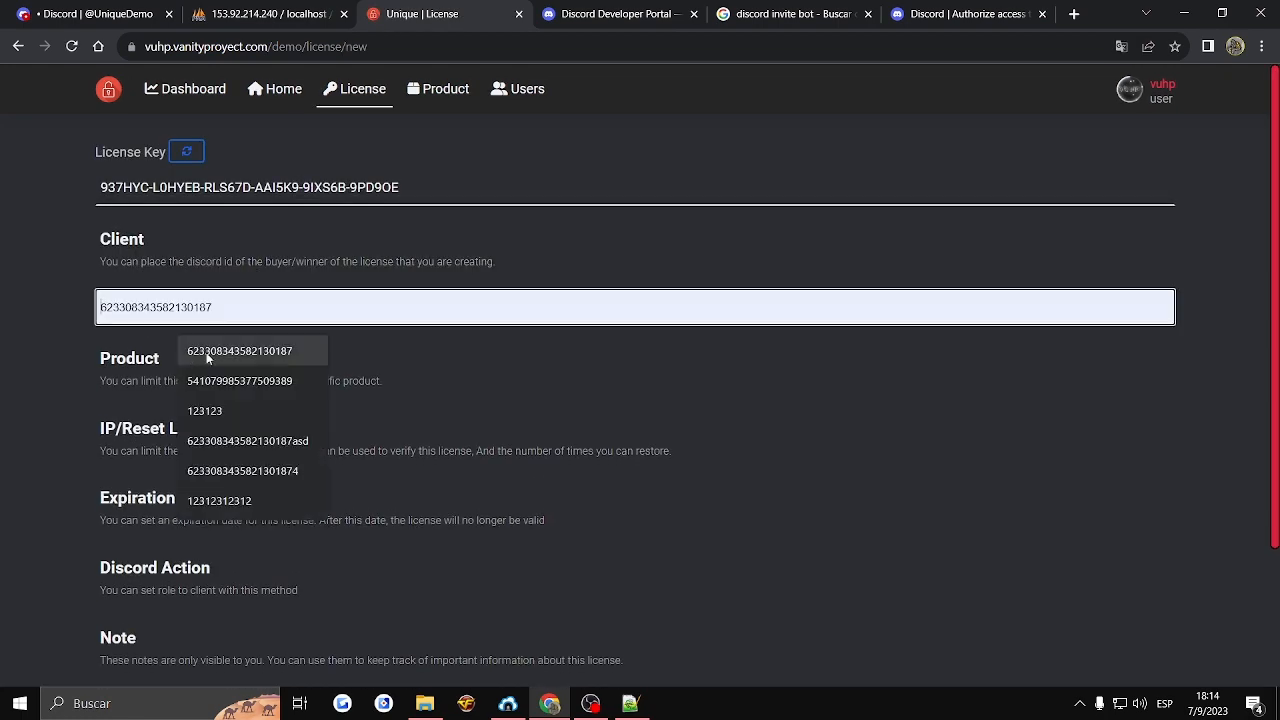
pyautogui.click(206, 352)
pyautogui.scroll(-1, 84, 427)
pyautogui.scroll(-1, 84, 427)
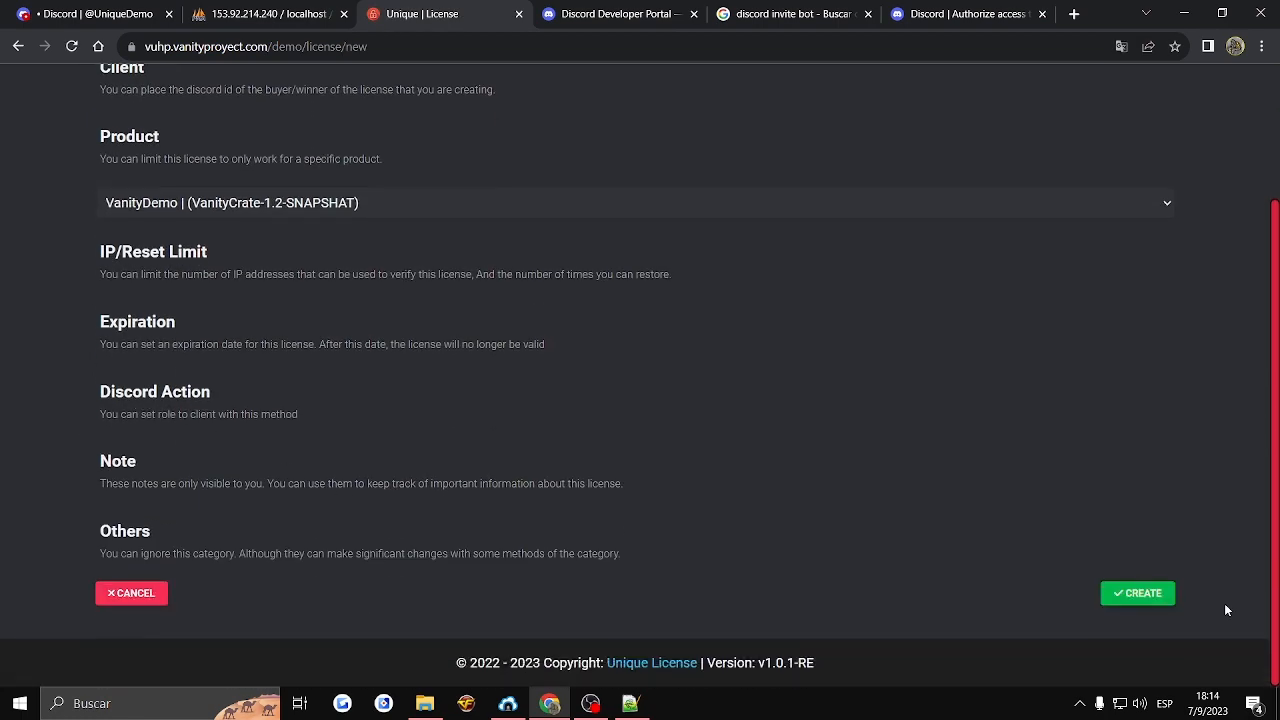
# - Open the license's Discord Action section and check the account's current roles in the Vanity Proyect server
pyautogui.click(110, 398)
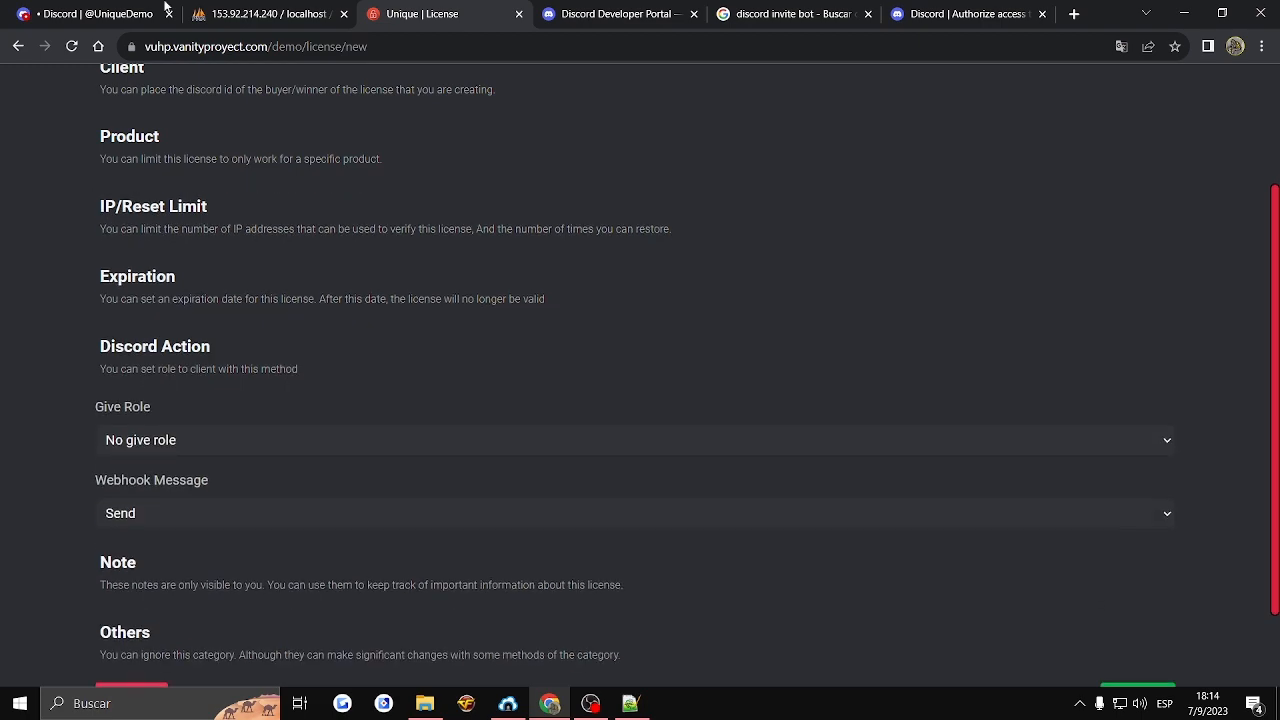
pyautogui.click(140, 14)
pyautogui.click(29, 194)
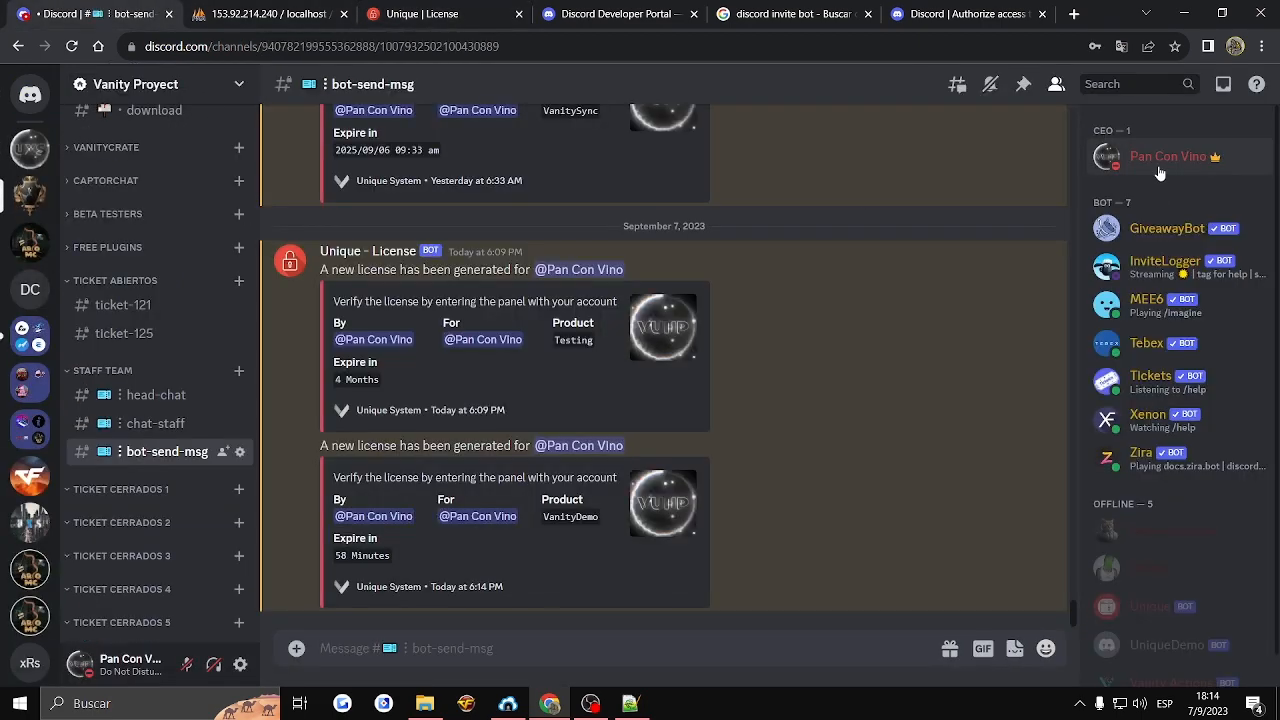
pyautogui.click(1150, 158)
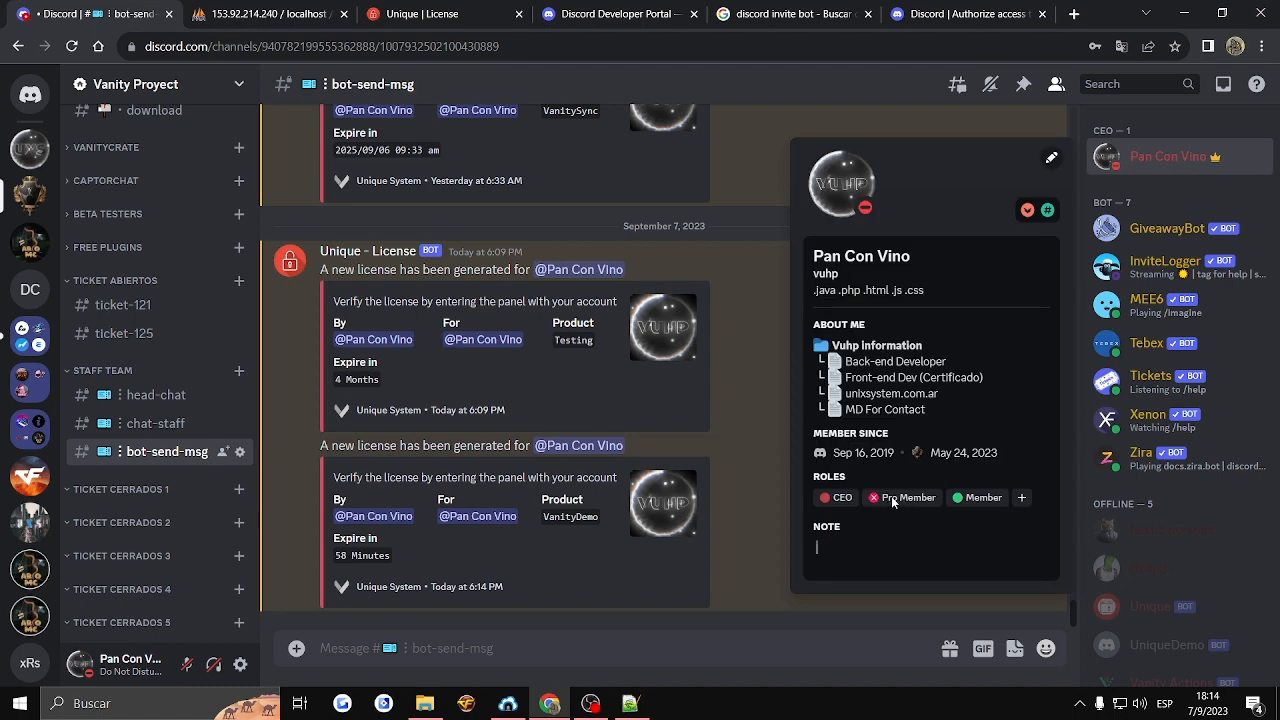
pyautogui.click(415, 14)
# - Set the license's webhook message to No send and its given role to Customer
pyautogui.scroll(-1, 875, 550)
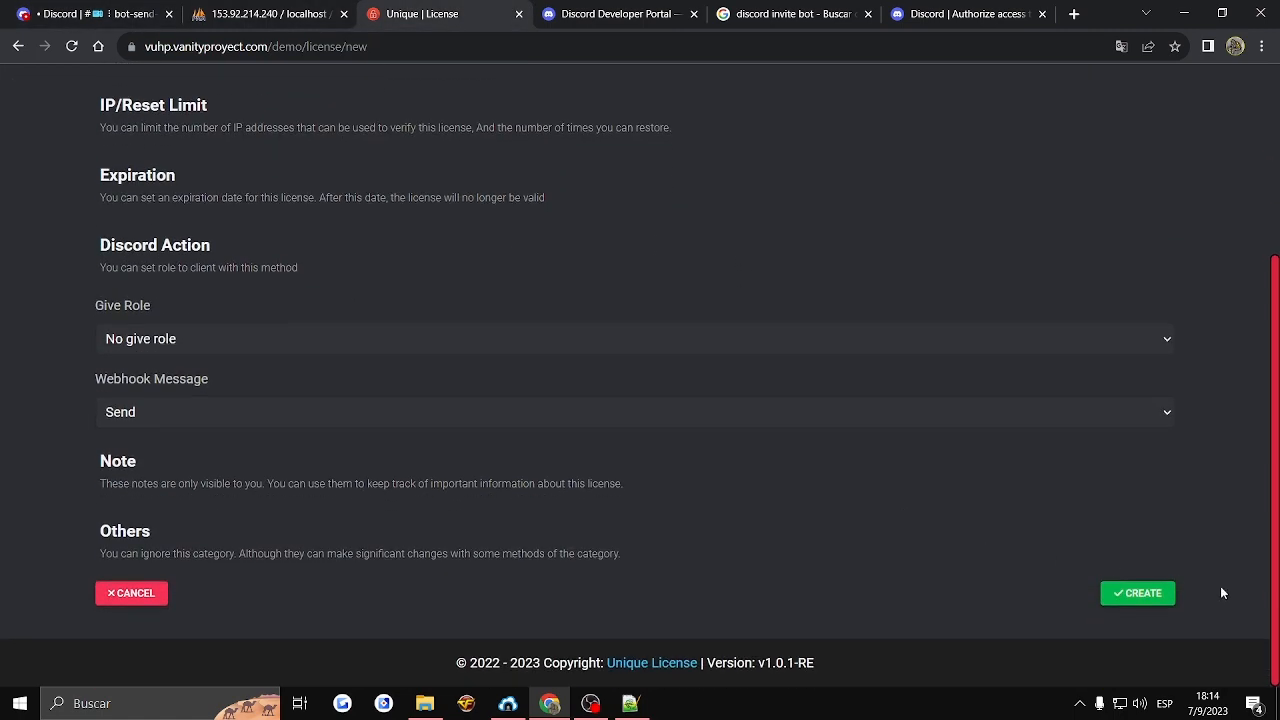
pyautogui.click(251, 413)
pyautogui.click(140, 458)
pyautogui.click(166, 340)
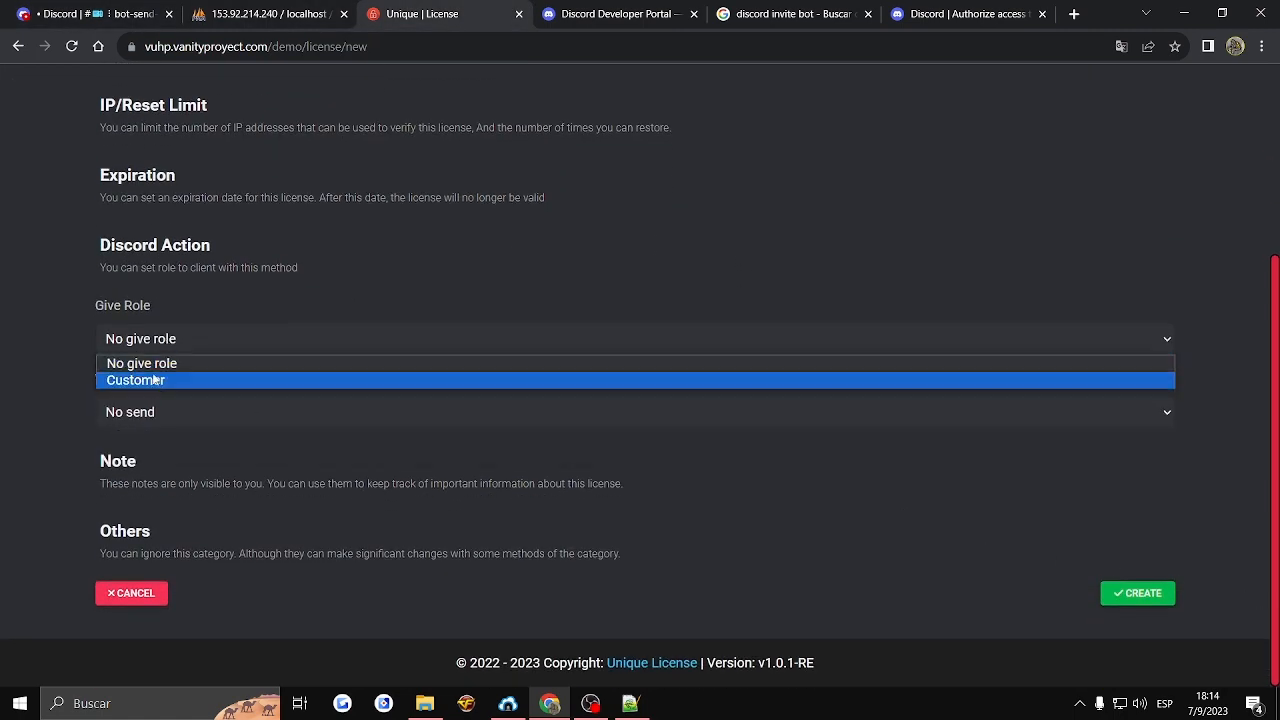
pyautogui.click(153, 382)
# - Recheck the account's roles in Discord and create the second license
pyautogui.click(1137, 593)
pyautogui.hotkey('ctrl', '1')
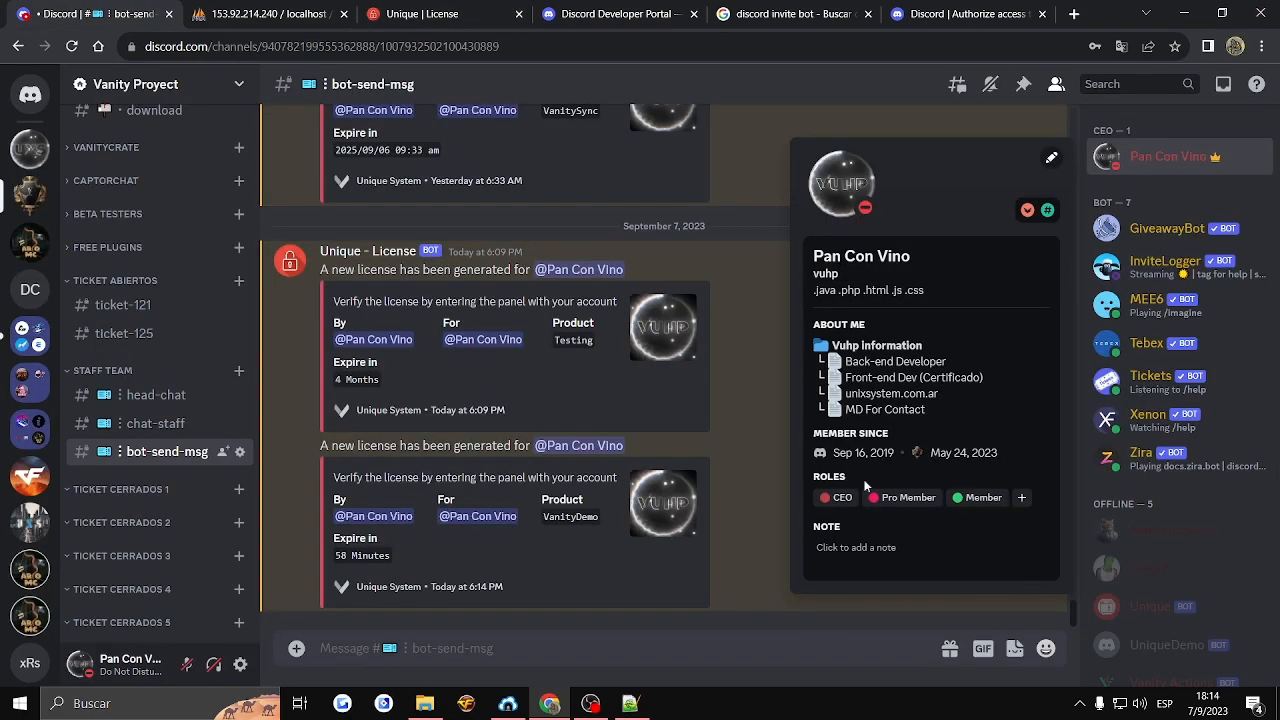
pyautogui.click(723, 493)
pyautogui.hotkey('ctrl', '3')
pyautogui.click(1128, 598)
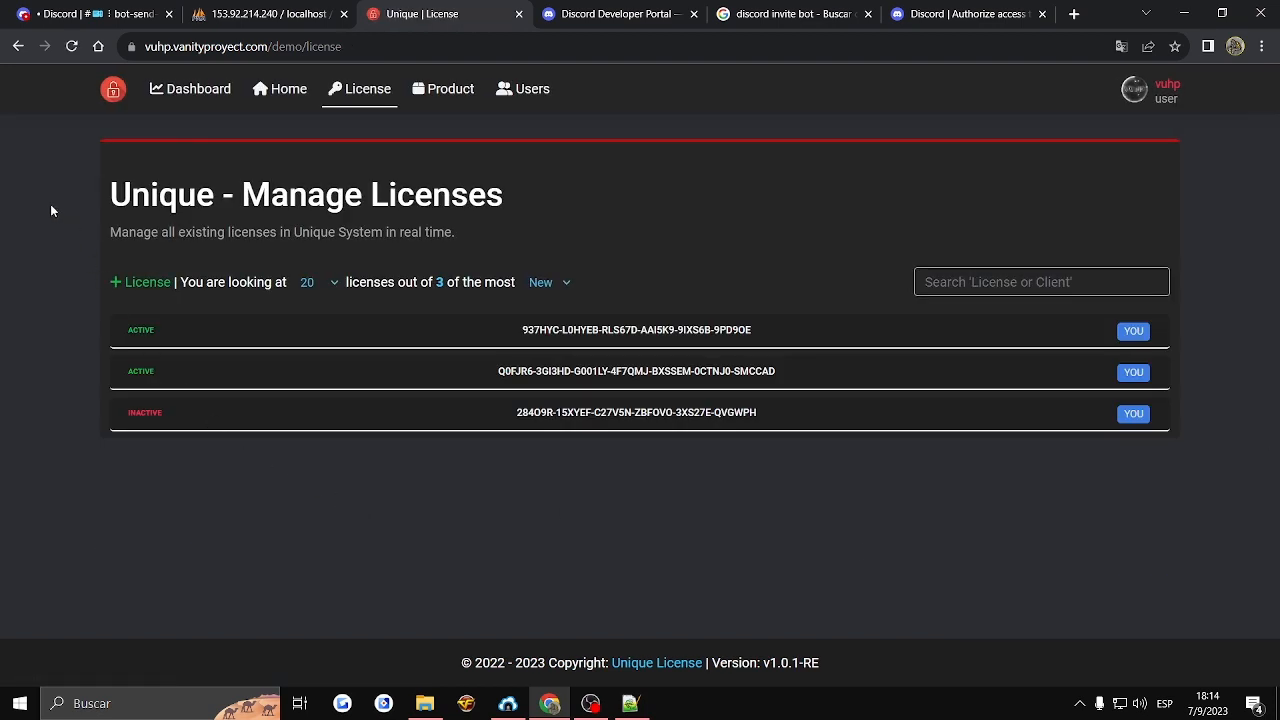
# - Examine Discord's bot-send-msg channel for a new notification and the account's profile for its roles
pyautogui.click(110, 12)
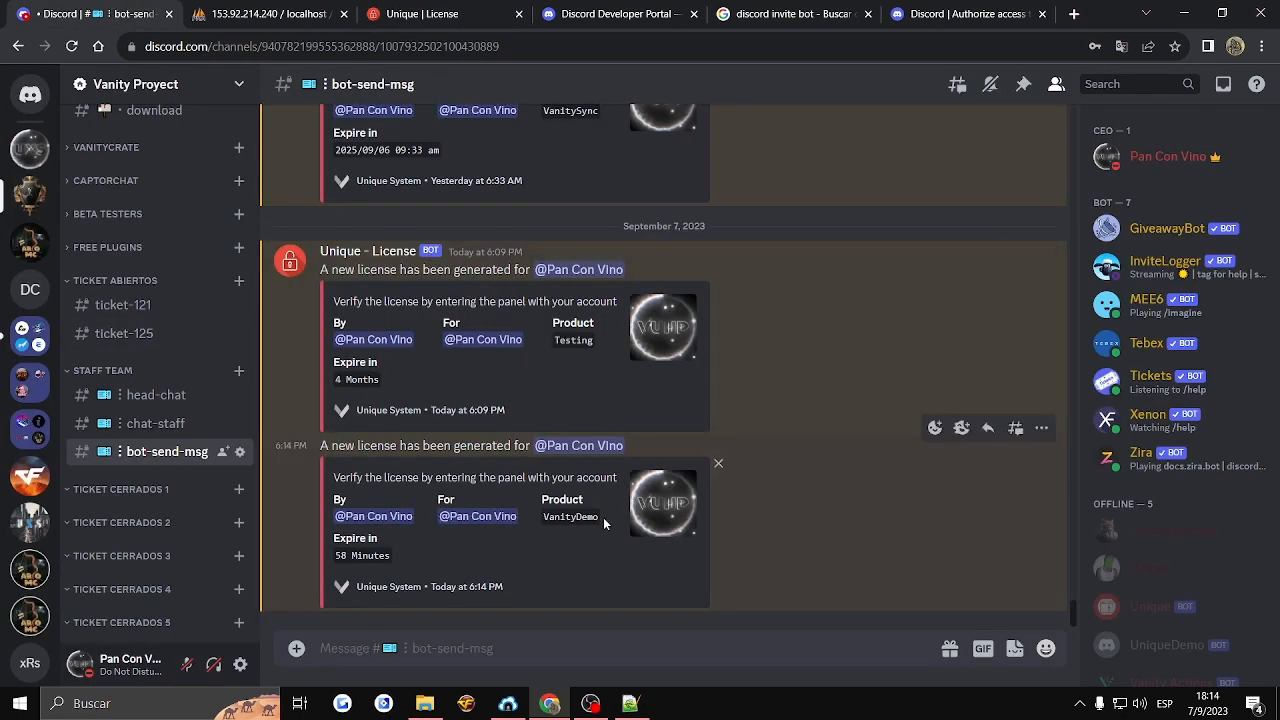
pyautogui.moveTo(745, 566); pyautogui.dragTo(495, 280)
pyautogui.click(664, 428)
pyautogui.click(1164, 156)
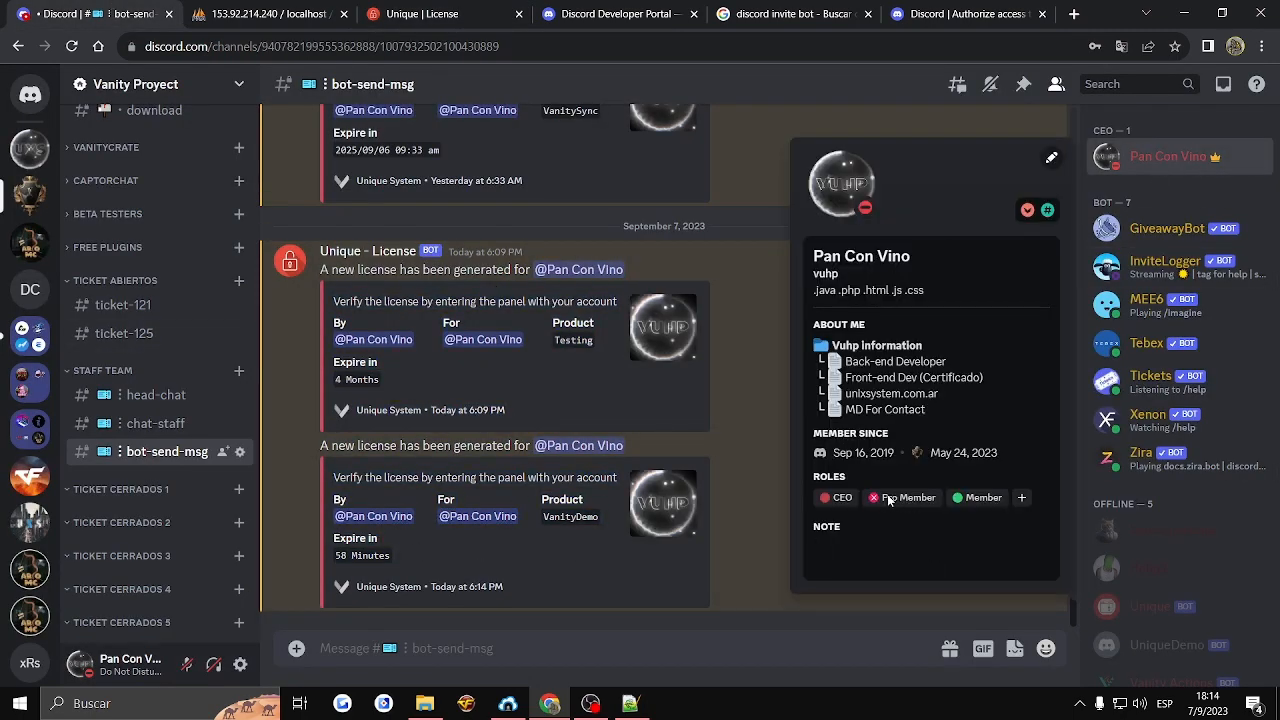
pyautogui.click(443, 562)
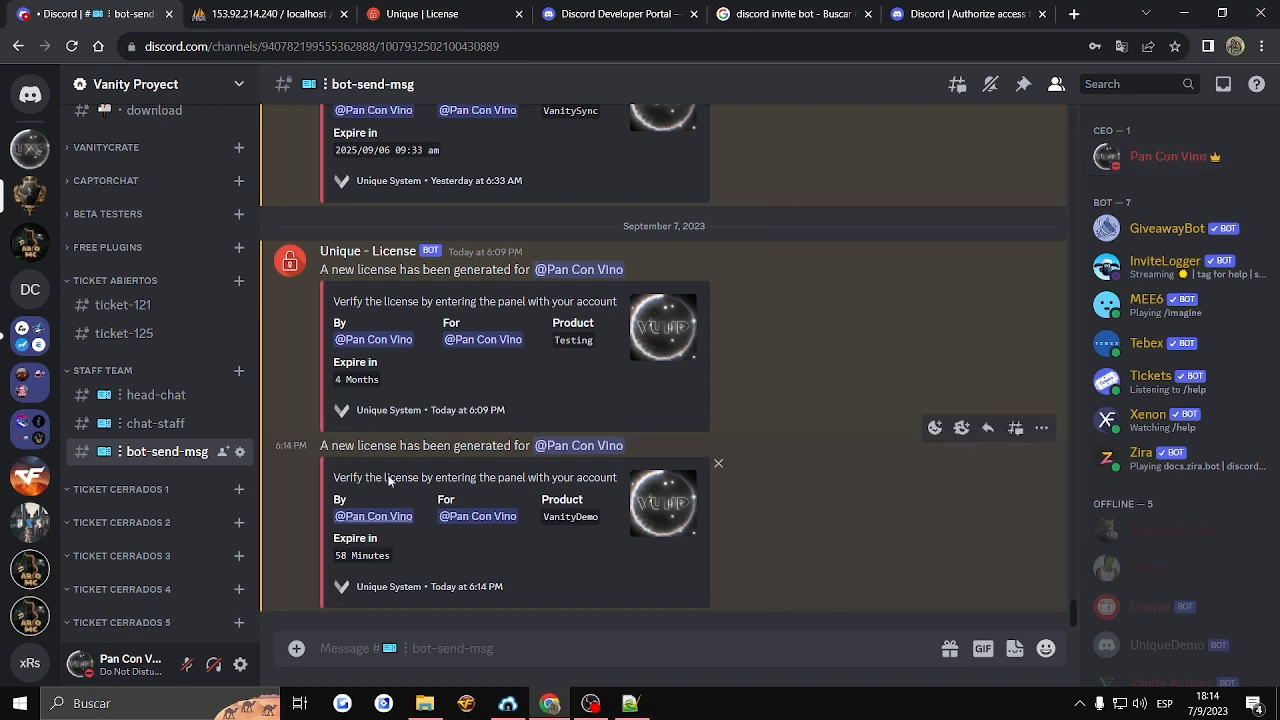
# - Expand the newest license's details in the panel's license list
pyautogui.click(494, 9)
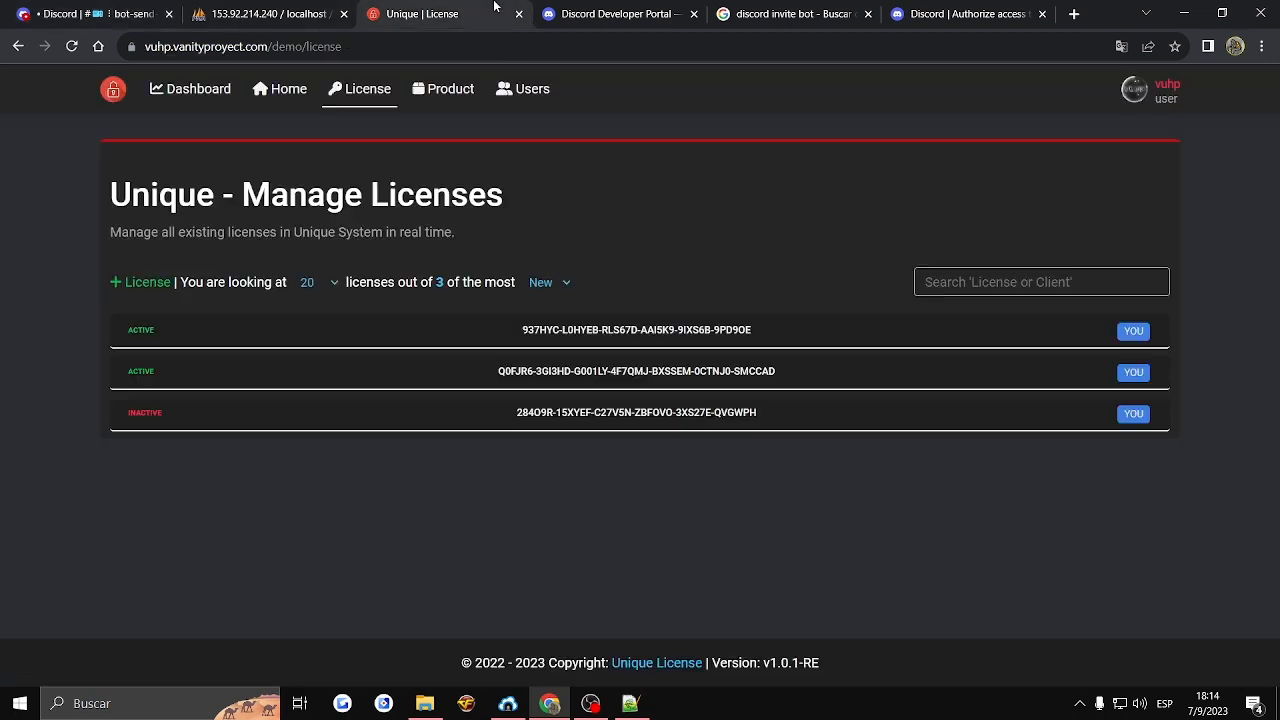
pyautogui.click(137, 342)
pyautogui.moveTo(315, 468); pyautogui.dragTo(359, 412)
pyautogui.click(370, 412)
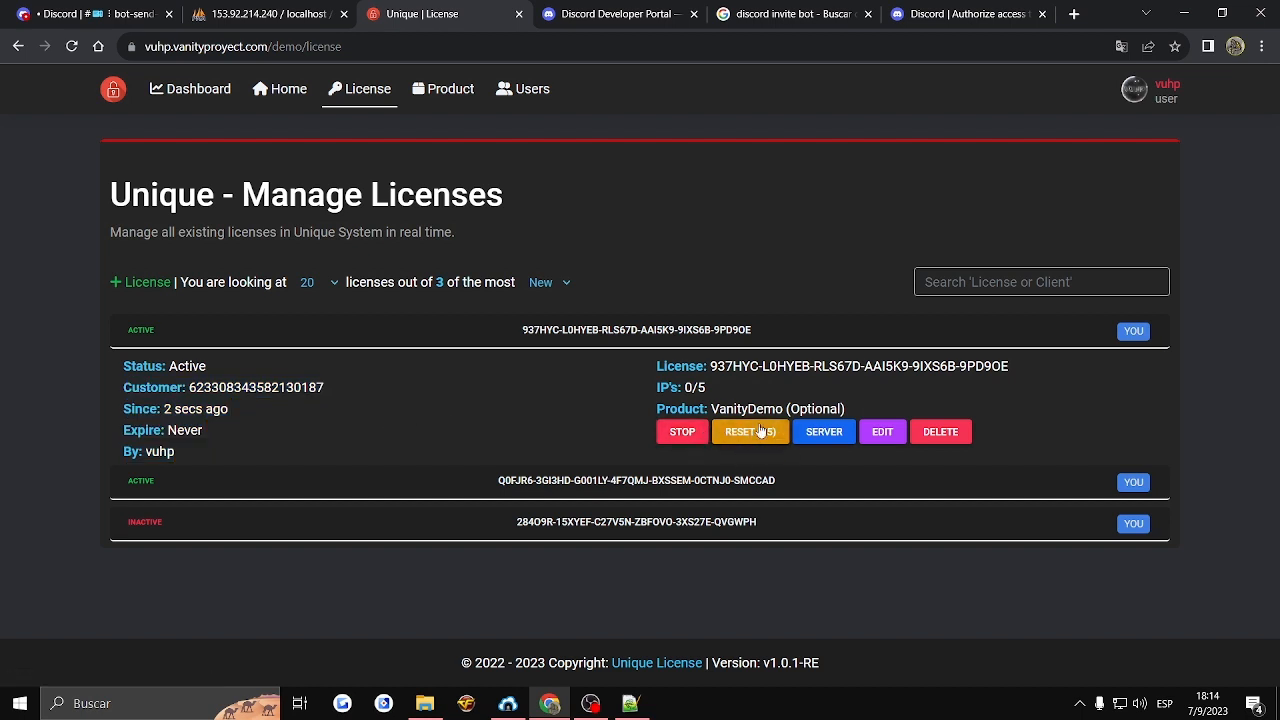
# - Open the newest license's server limits and review its accepted, on-hold and denied IP lists
pyautogui.click(823, 436)
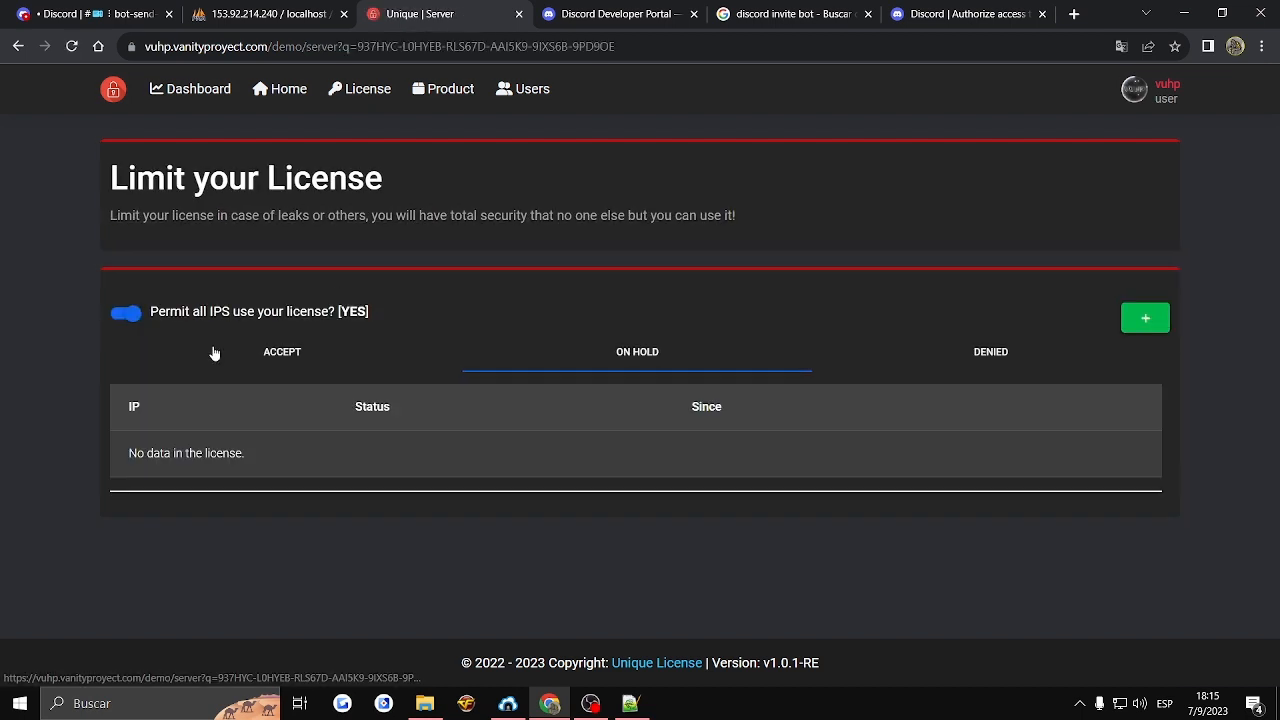
pyautogui.click(877, 357)
pyautogui.click(620, 364)
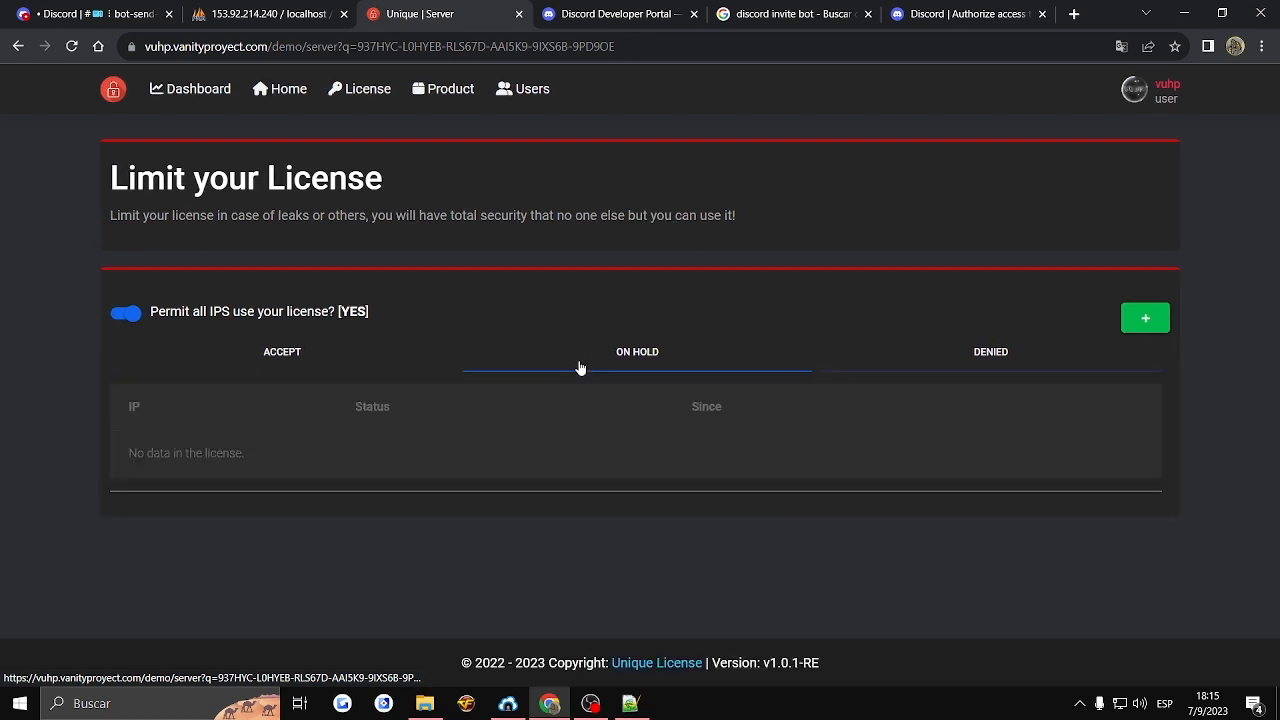
pyautogui.click(372, 368)
pyautogui.click(534, 363)
pyautogui.click(906, 360)
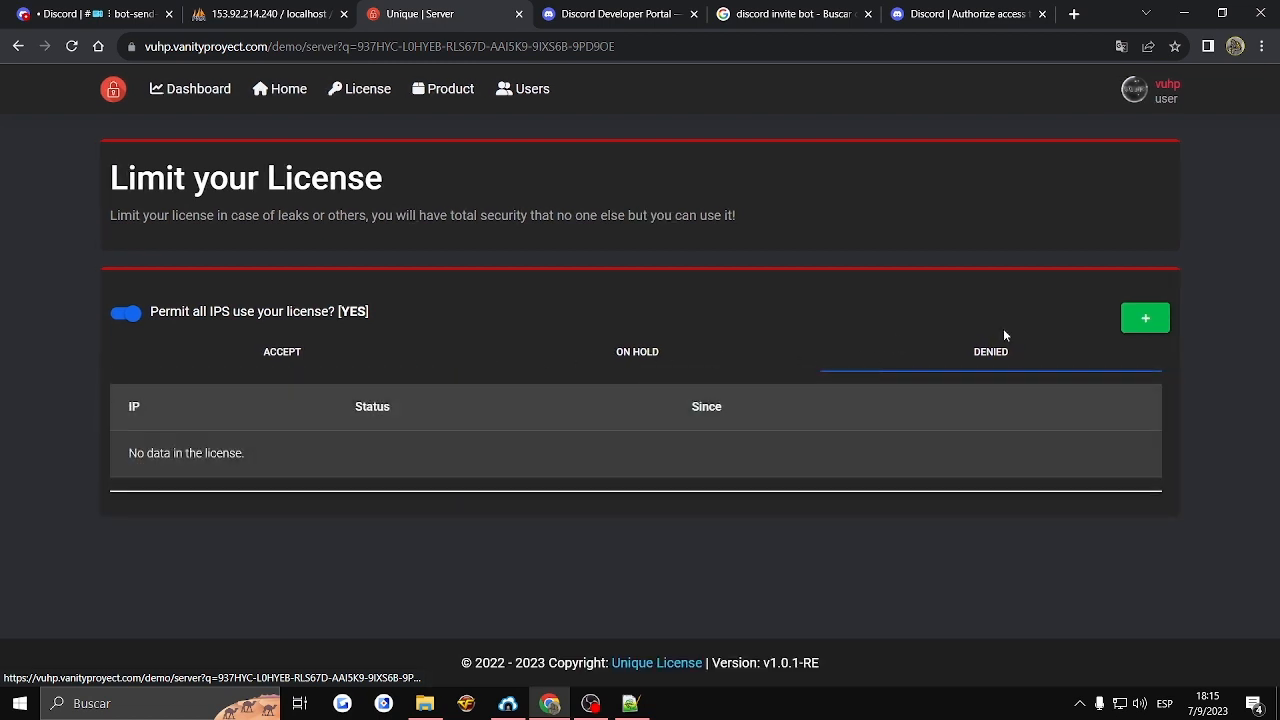
# - Add a server with the IP 88.53.65.12 to the license's server limits
pyautogui.click(1140, 318)
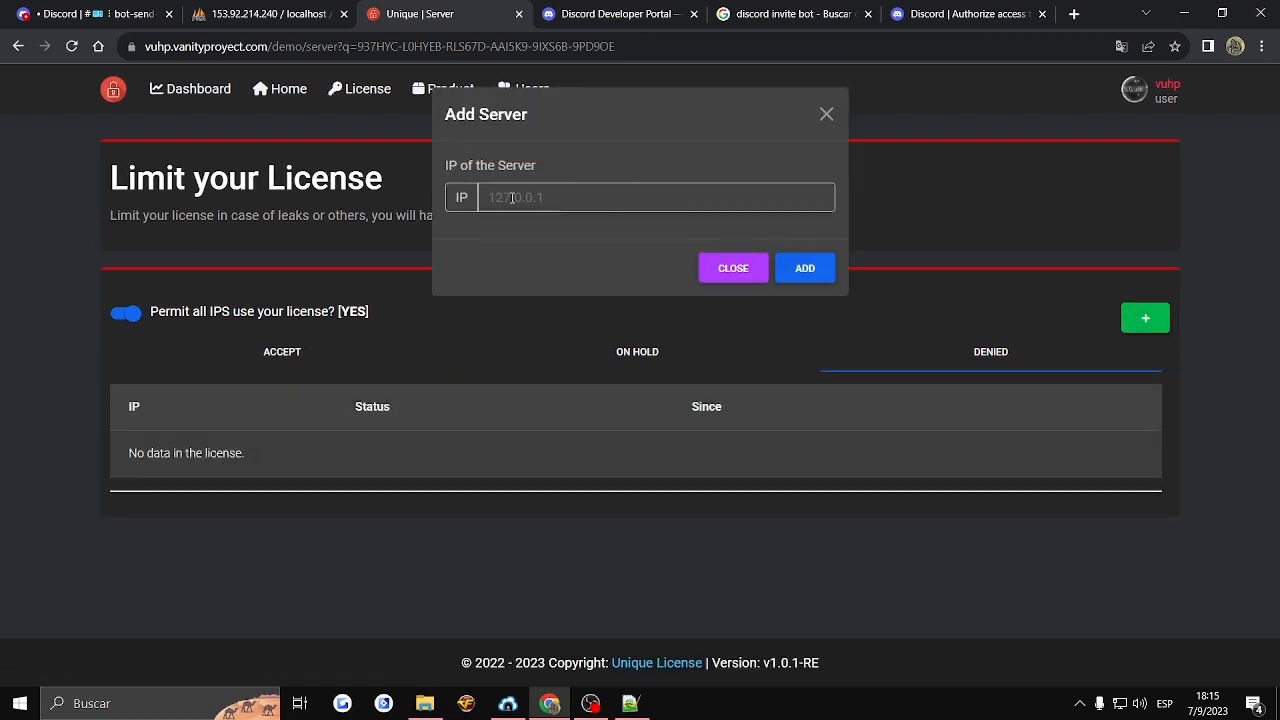
pyautogui.click(725, 268)
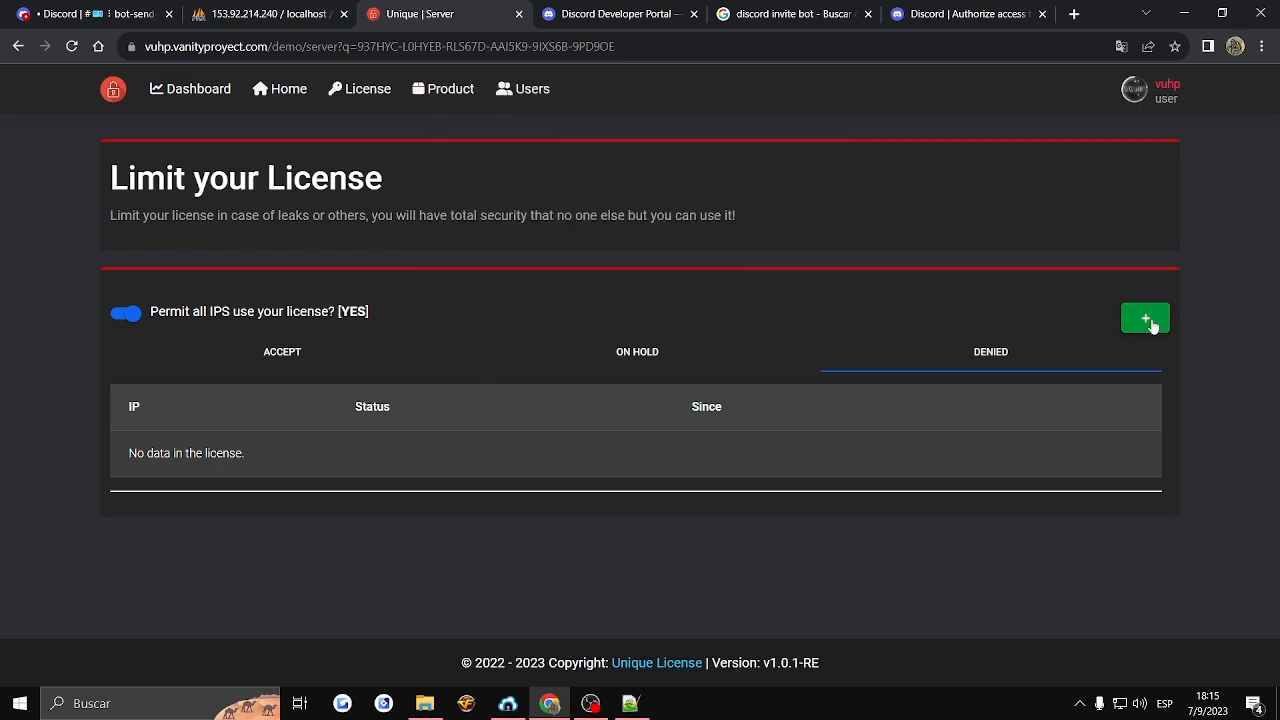
pyautogui.click(1150, 322)
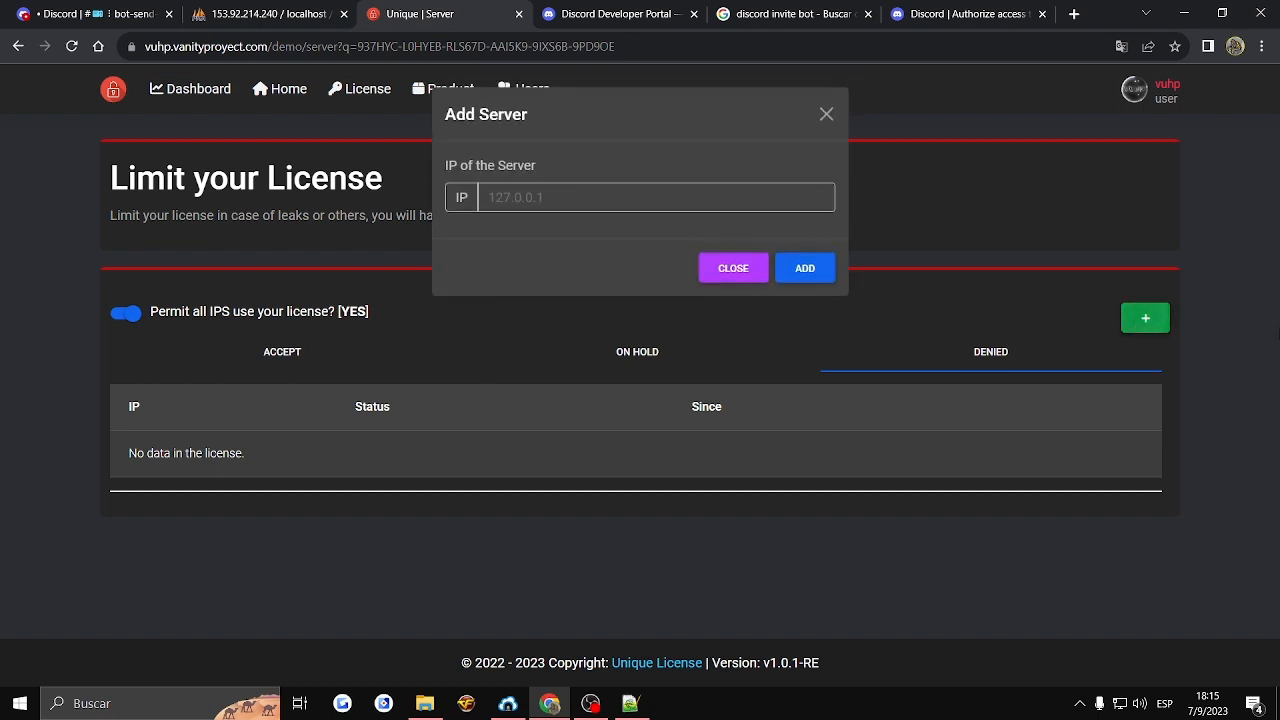
pyautogui.click(552, 195)
pyautogui.write('855')
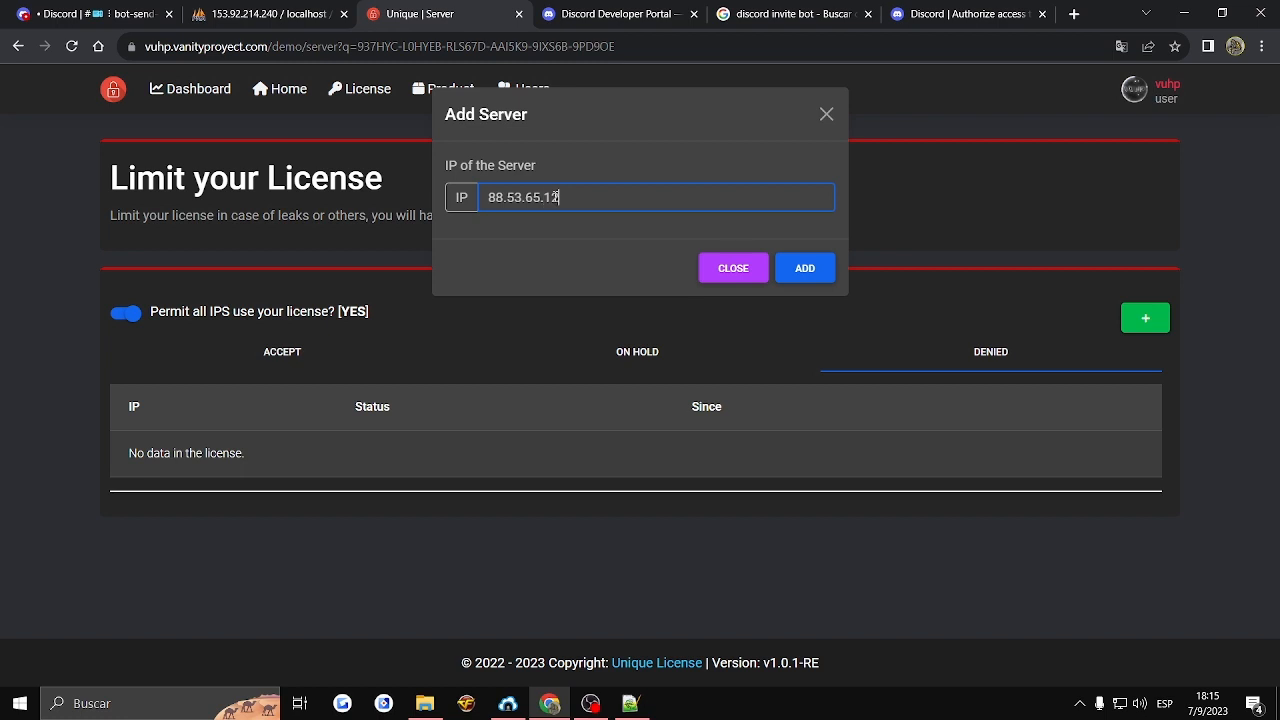
pyautogui.click(827, 273)
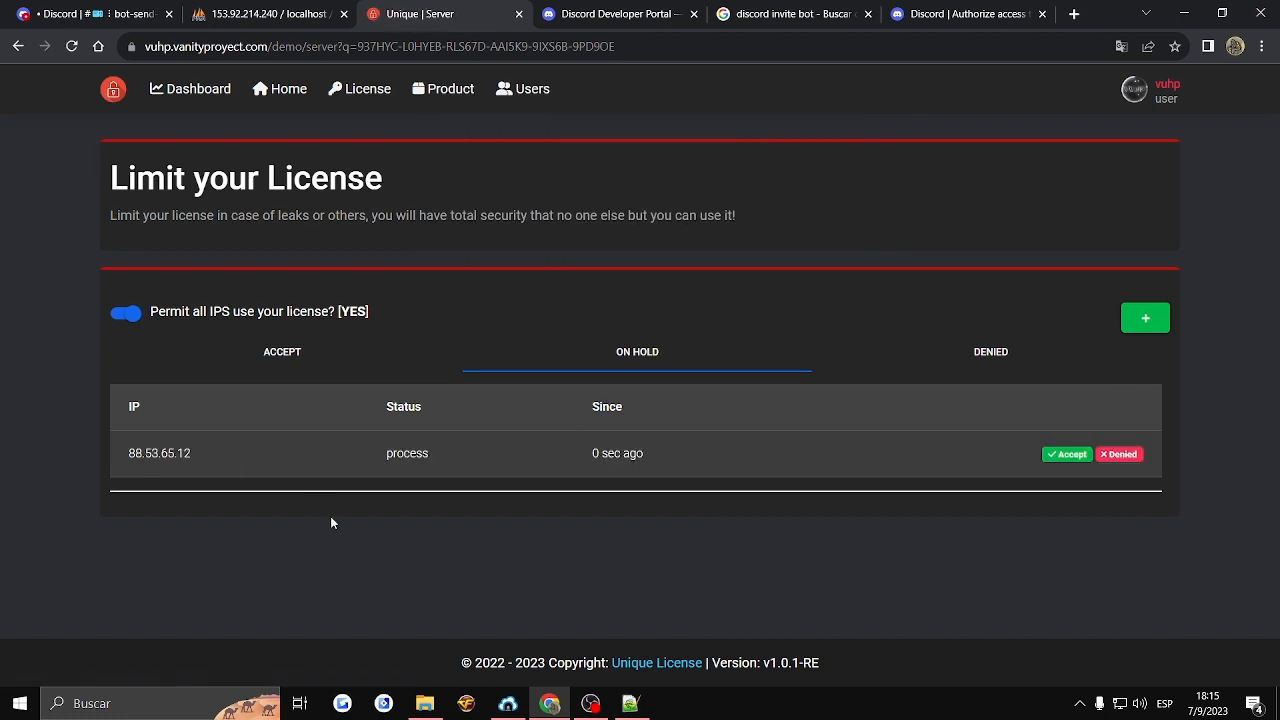
# - Check the accepted and denied lists, and accept the on-hold server IP 88.53.65.12
pyautogui.click(316, 350)
pyautogui.click(928, 360)
pyautogui.click(690, 352)
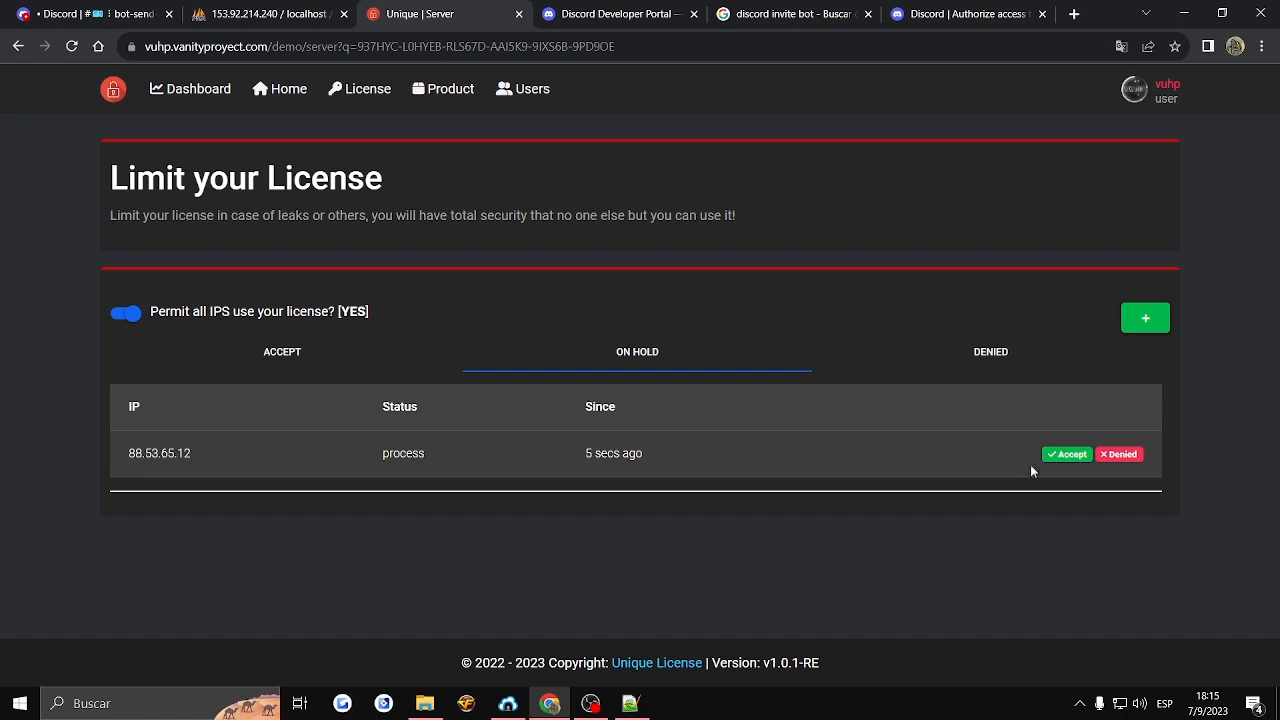
pyautogui.click(1066, 454)
pyautogui.click(331, 352)
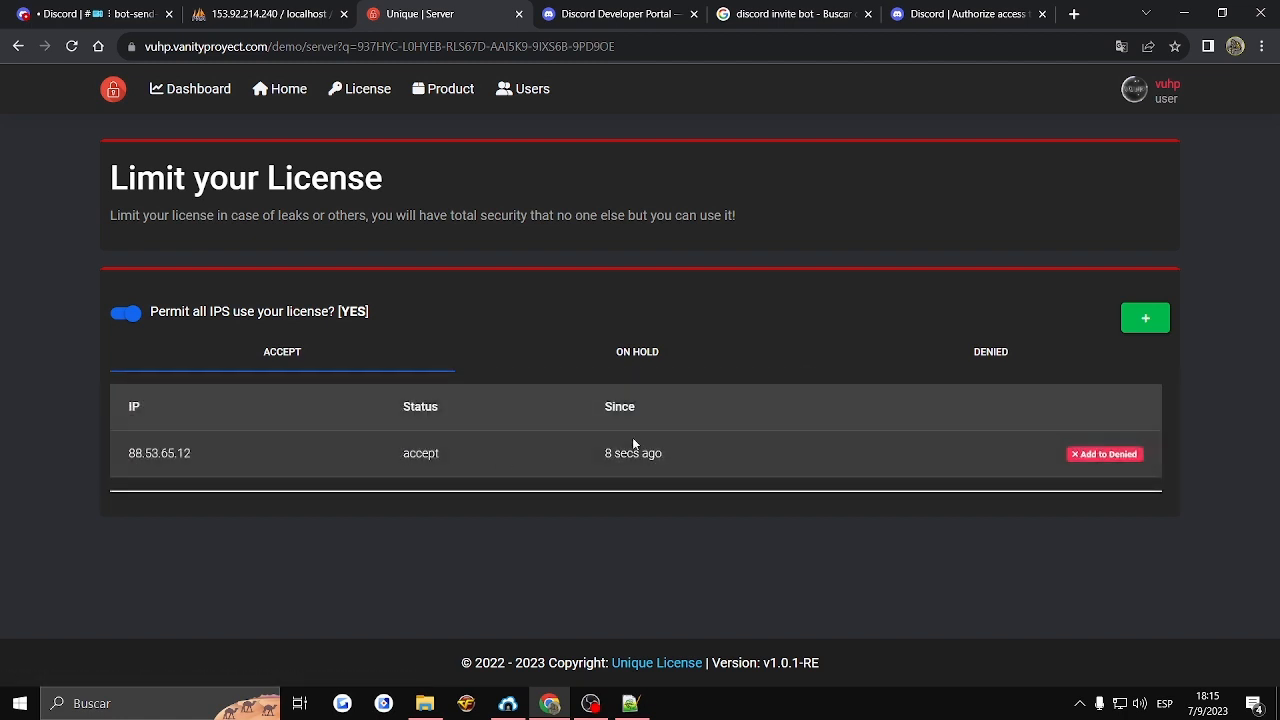
# - Move the accepted server IP 88.53.65.12 to the denied list and accept it again
pyautogui.click(1103, 456)
pyautogui.click(1035, 362)
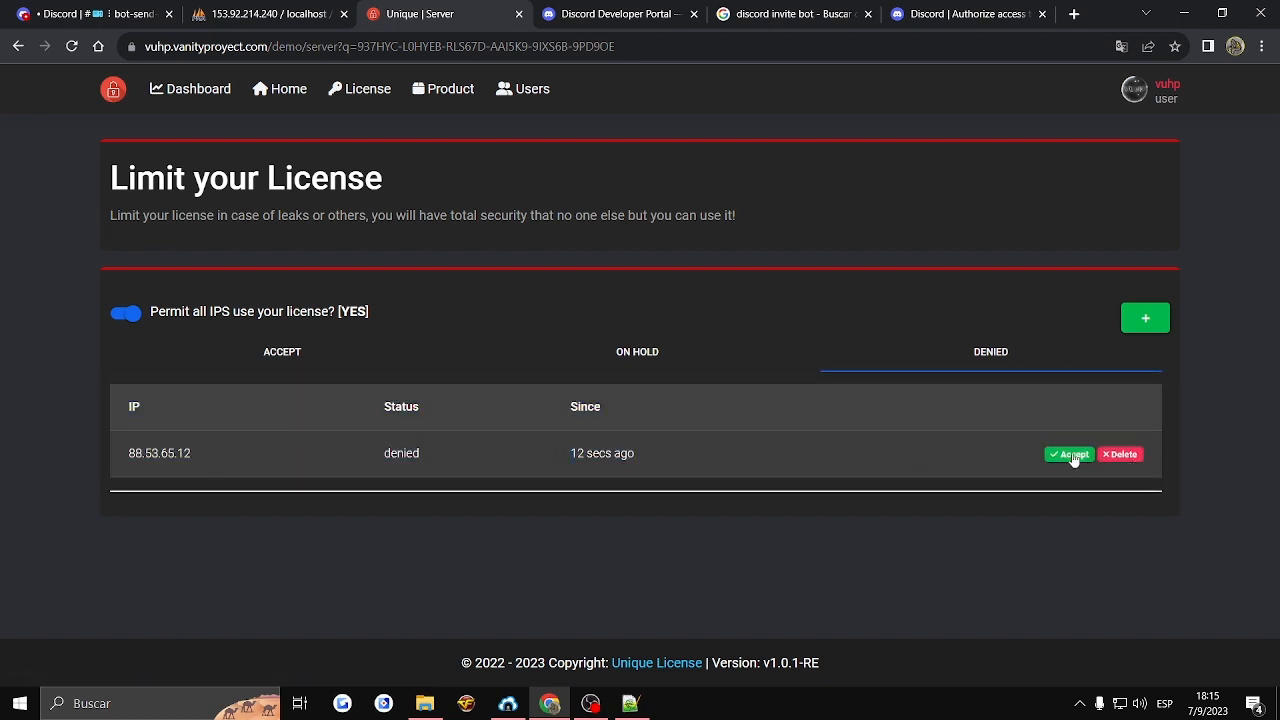
pyautogui.click(270, 362)
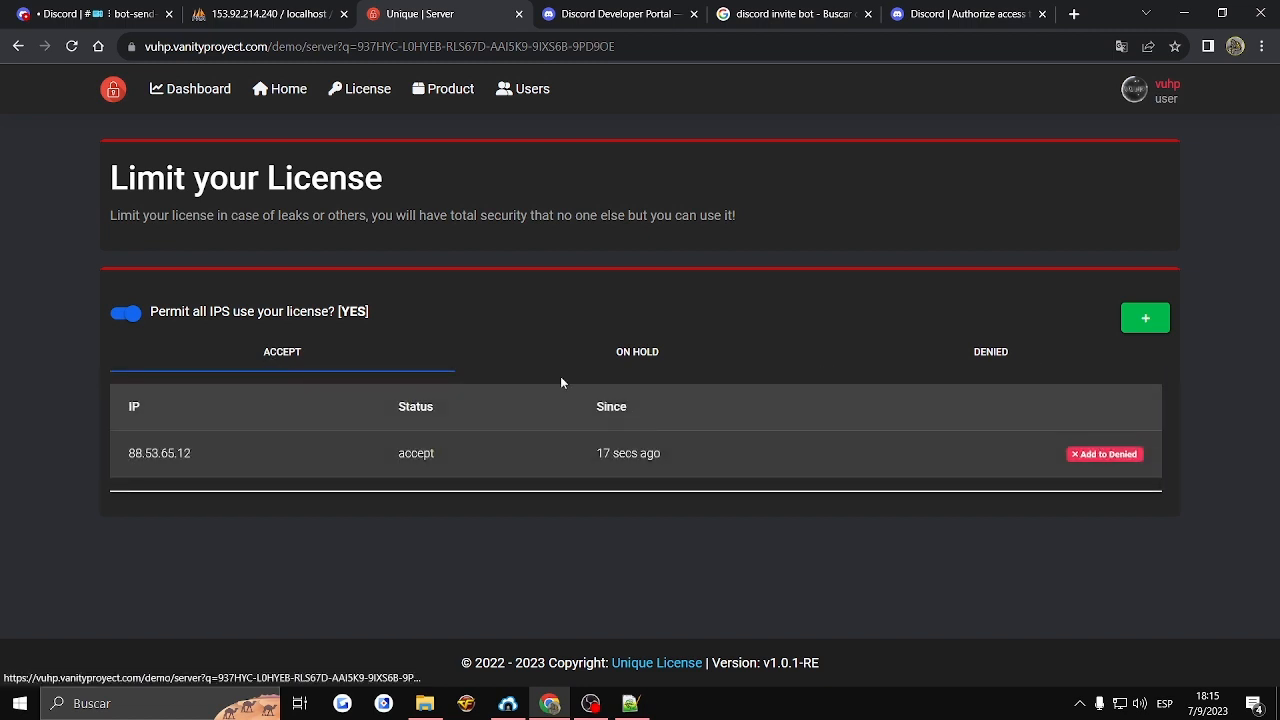
# - Deny the server IP 88.53.65.12 again and delete it from the denied list
pyautogui.click(1103, 454)
pyautogui.click(1026, 362)
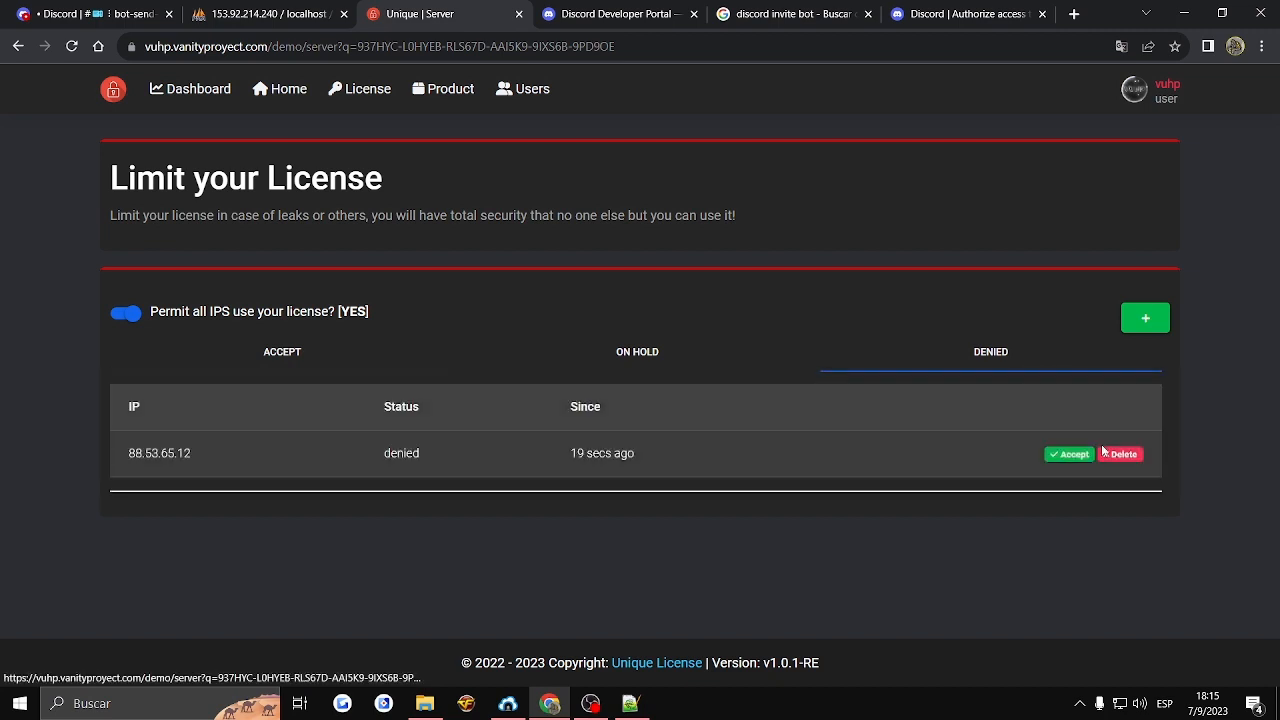
pyautogui.click(1120, 454)
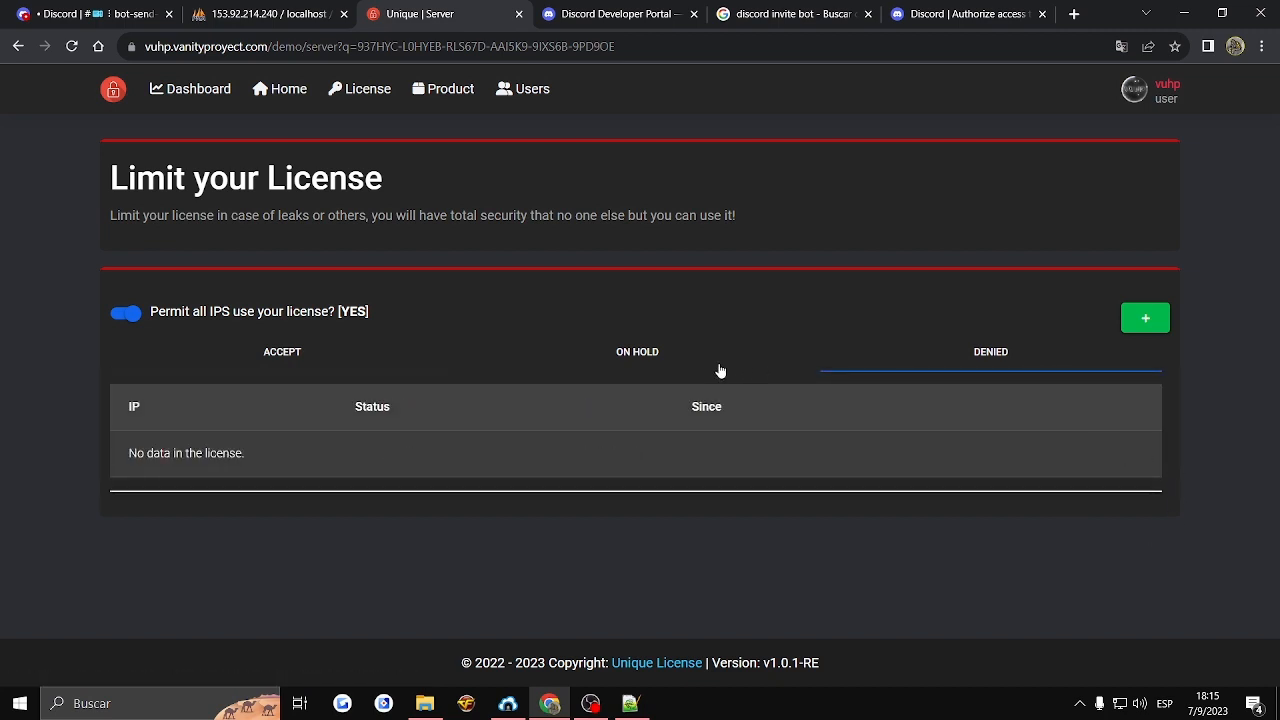
# - Recheck the license's on-hold, accepted and denied IP lists
pyautogui.click(717, 365)
pyautogui.click(357, 365)
pyautogui.click(650, 356)
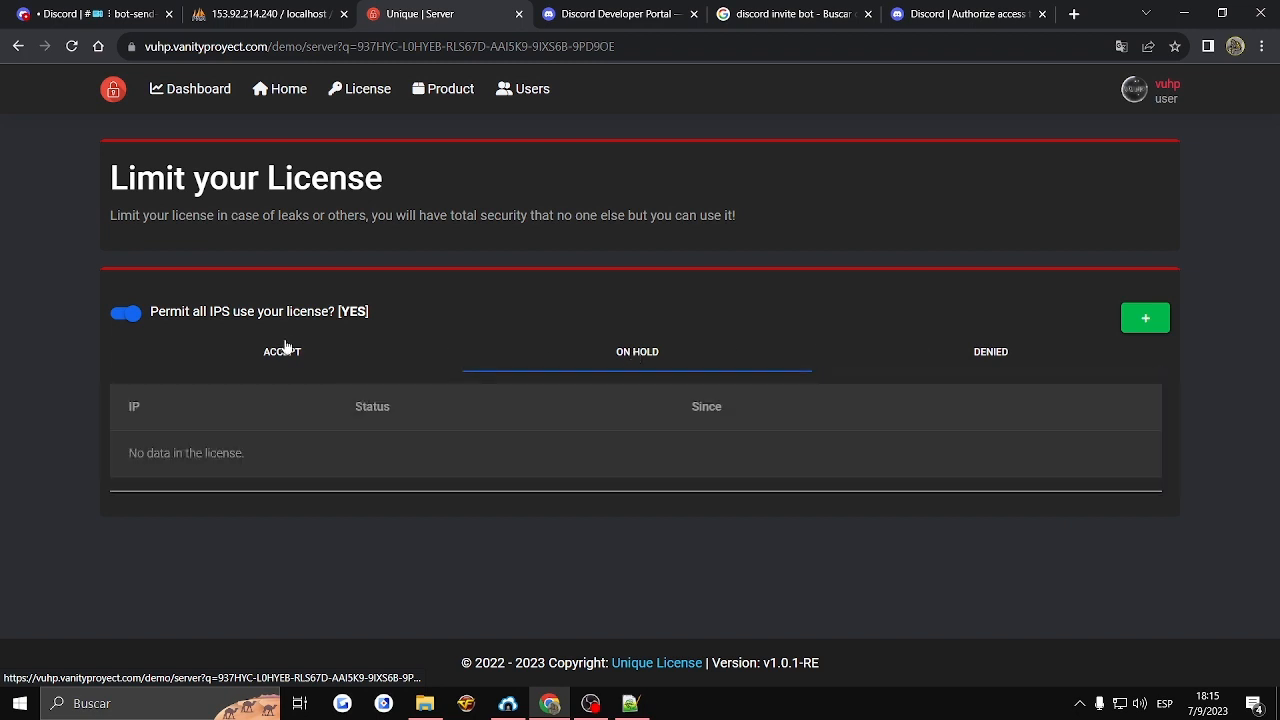
pyautogui.click(288, 350)
pyautogui.click(895, 360)
pyautogui.click(650, 362)
pyautogui.click(368, 362)
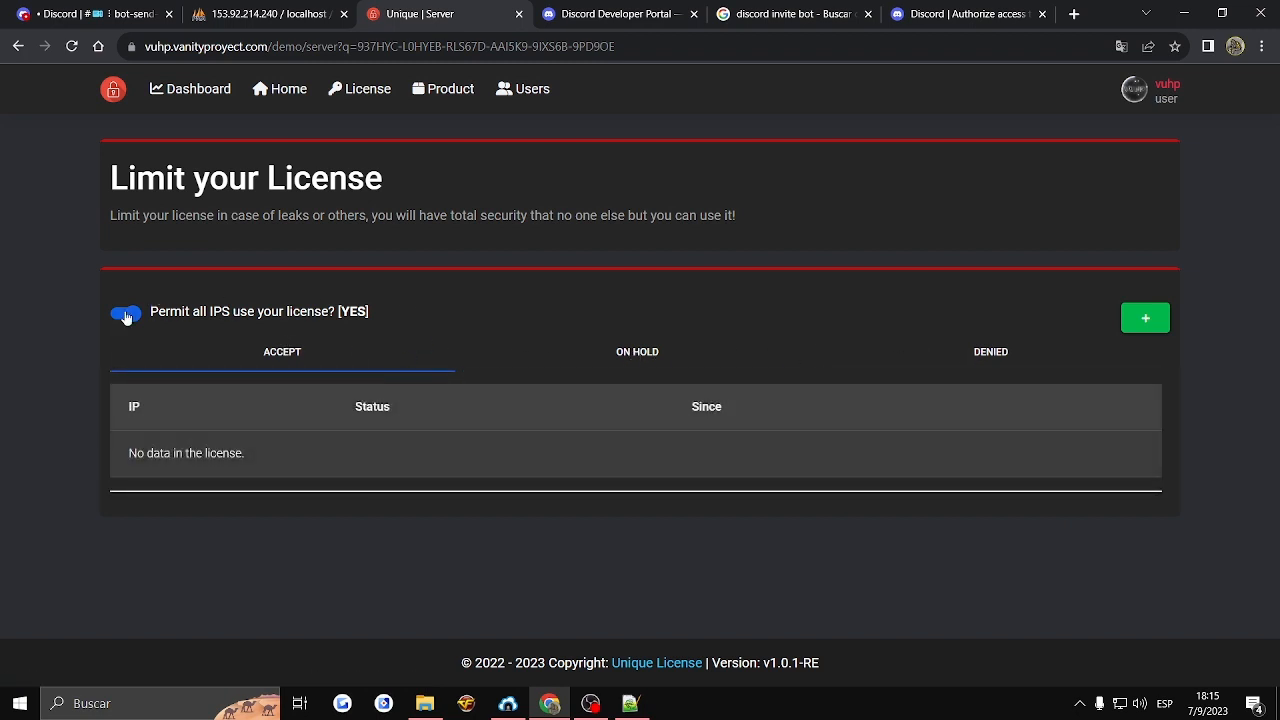
# - Open the registered user's edit page from the users list and examine the available permission options
pyautogui.click(428, 94)
pyautogui.click(526, 92)
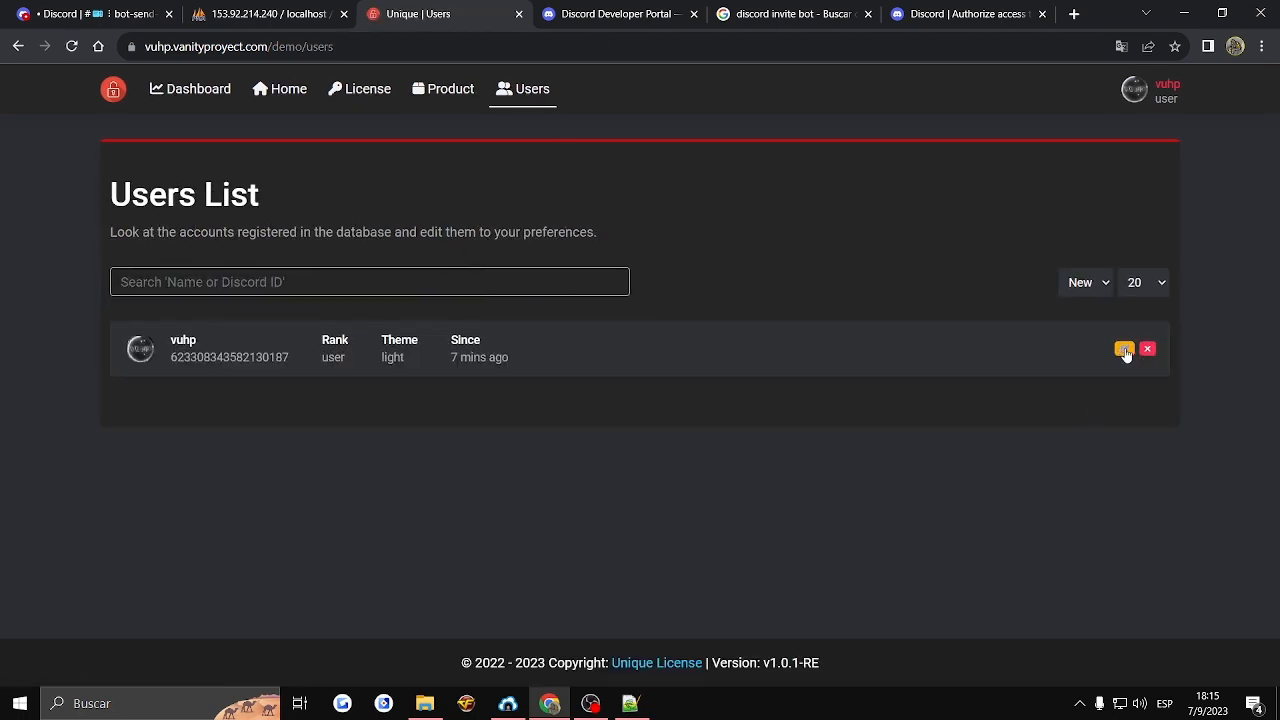
pyautogui.click(1124, 350)
pyautogui.click(220, 284)
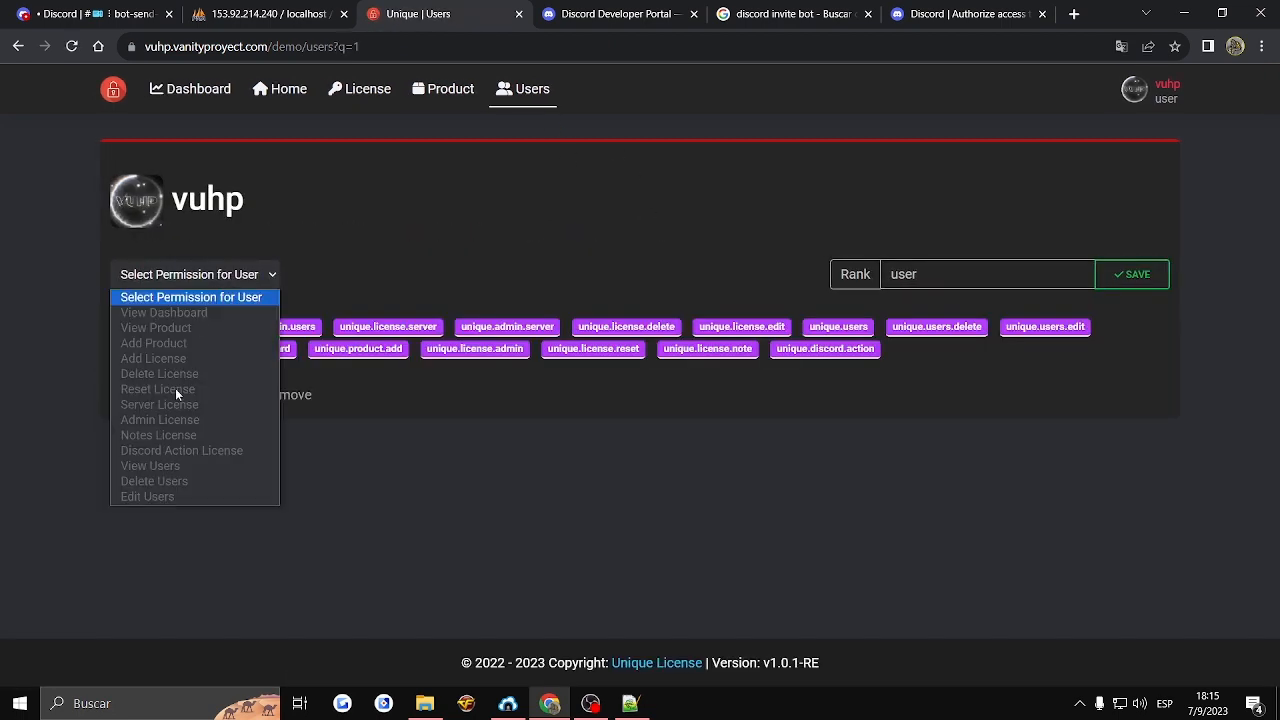
pyautogui.click(42, 376)
# - Expand the newest license's details on the home page and examine its protection-change notifications in Discord's bot-send-msg channel
pyautogui.click(295, 96)
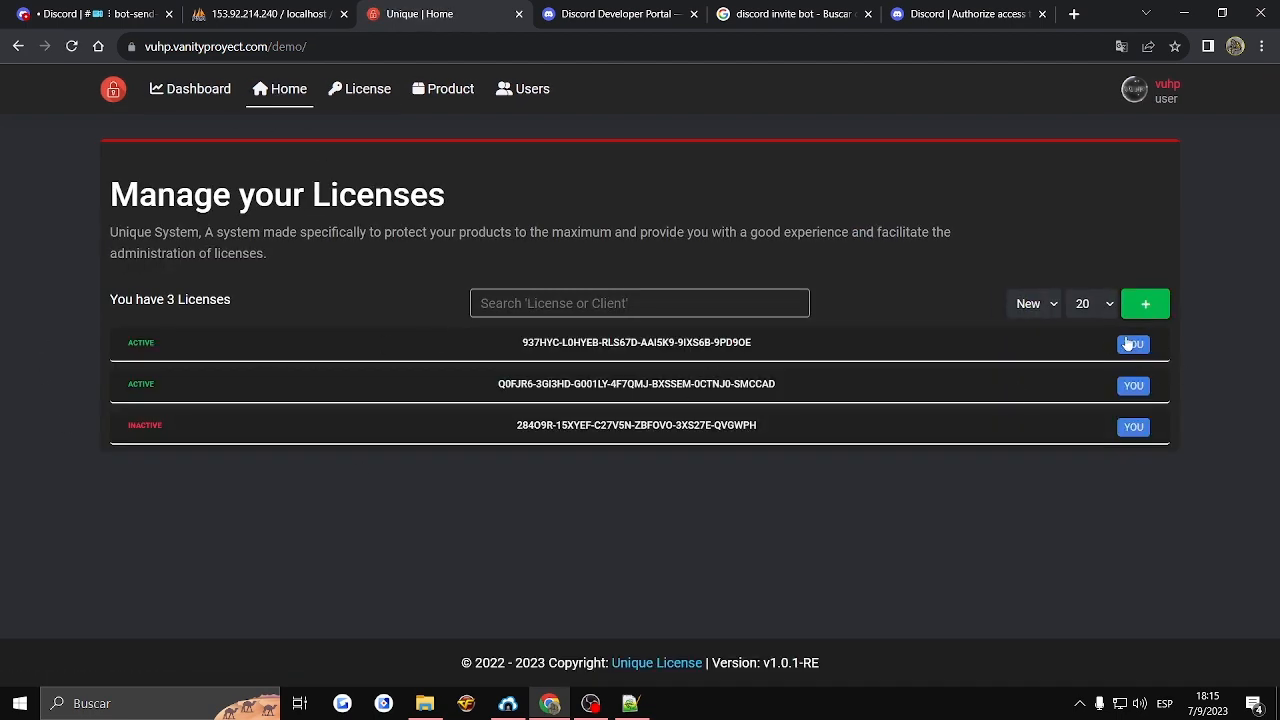
pyautogui.click(590, 343)
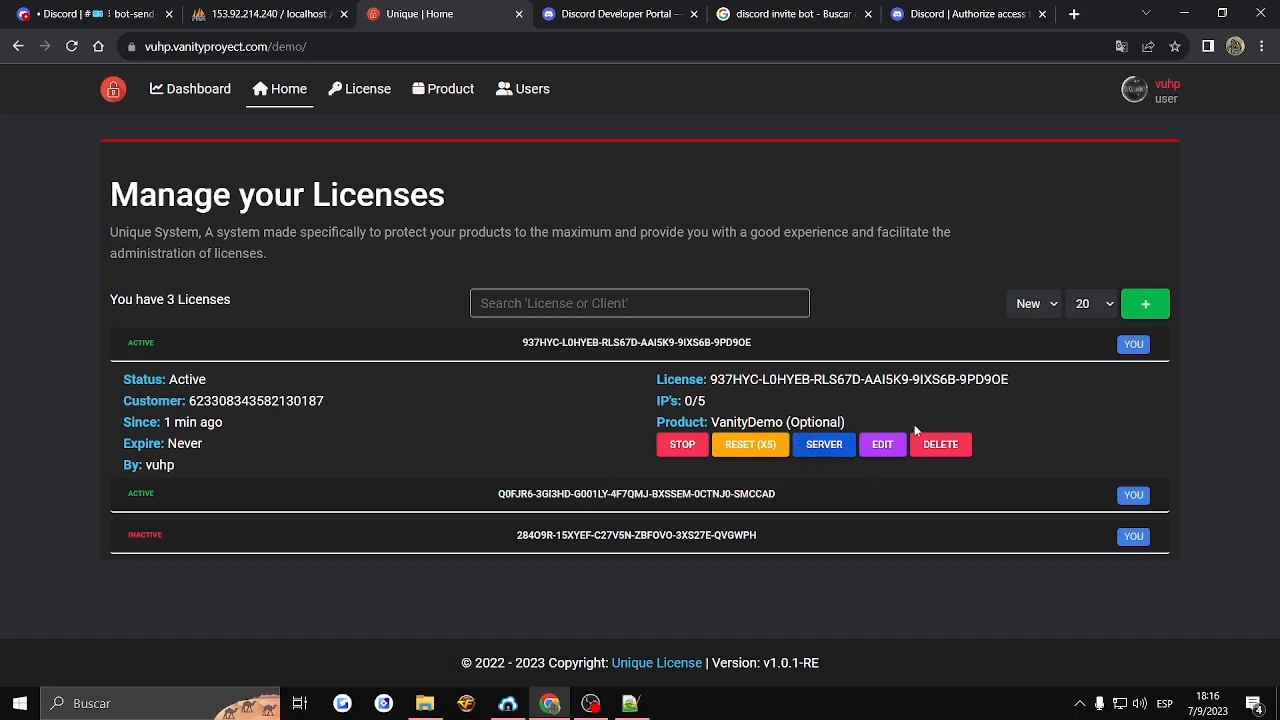
pyautogui.click(95, 14)
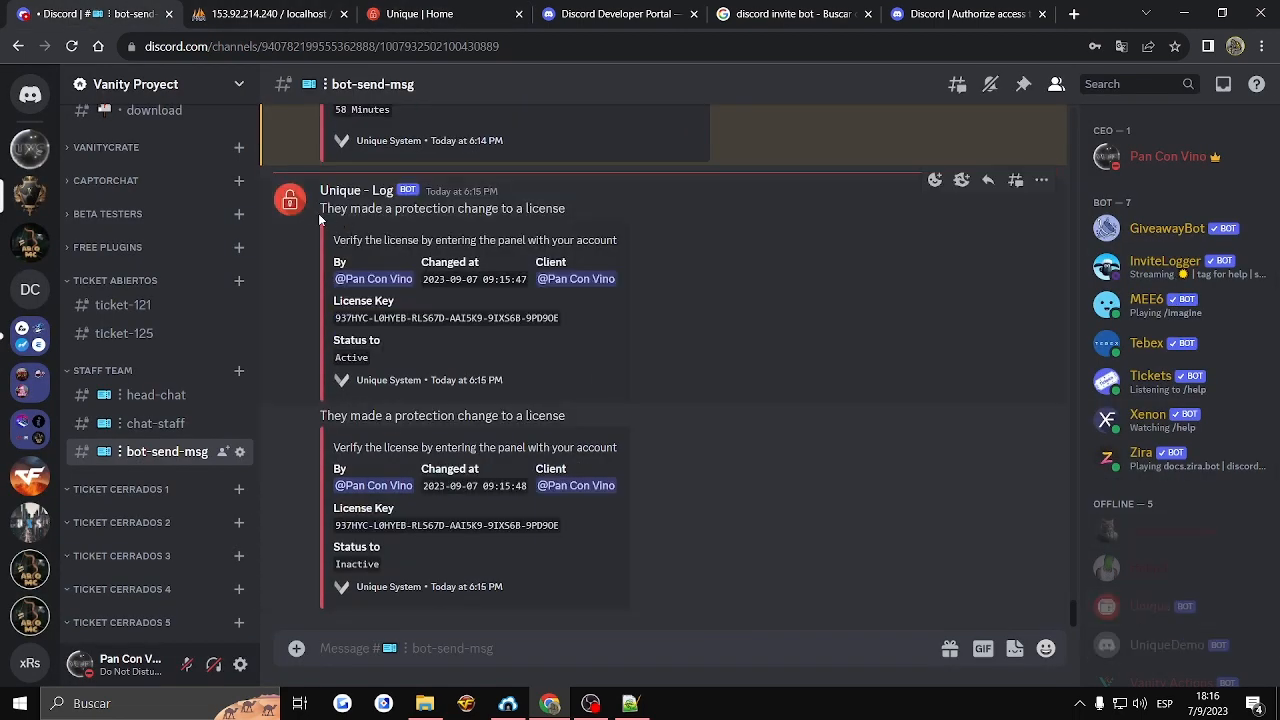
pyautogui.moveTo(319, 218); pyautogui.dragTo(620, 574)
pyautogui.click(620, 574)
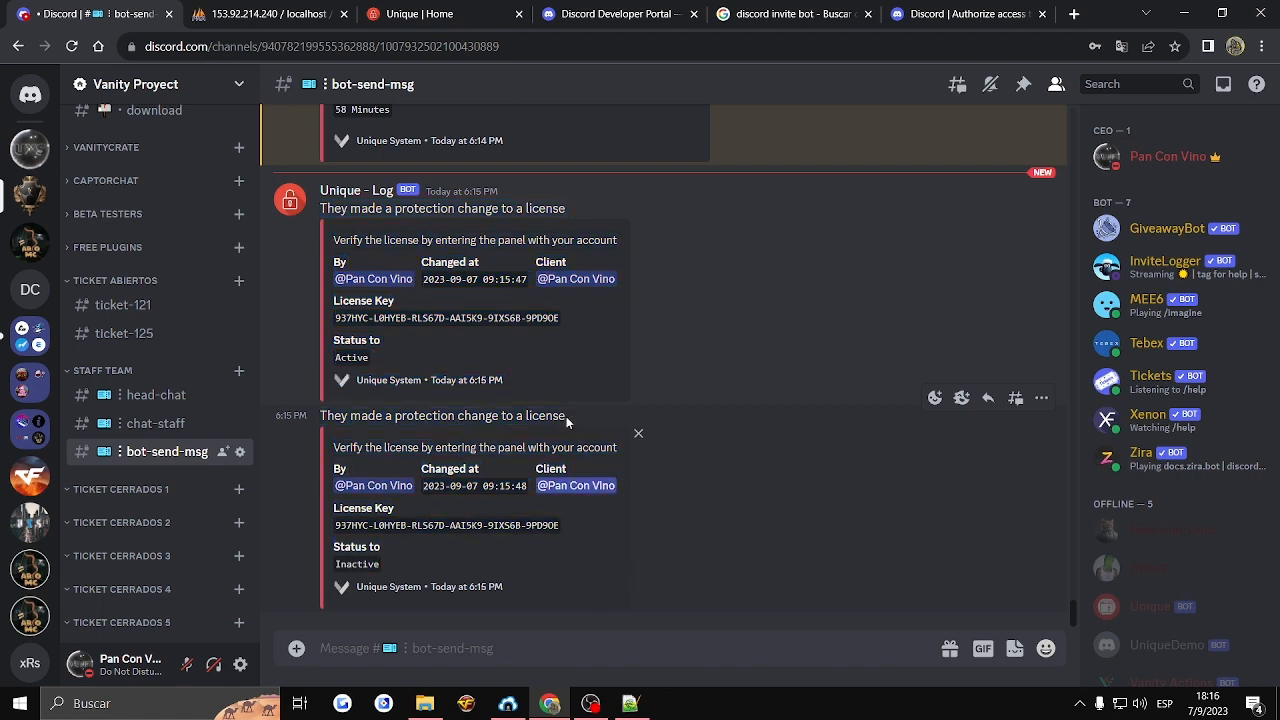
pyautogui.moveTo(432, 415); pyautogui.dragTo(634, 434)
pyautogui.click(539, 303)
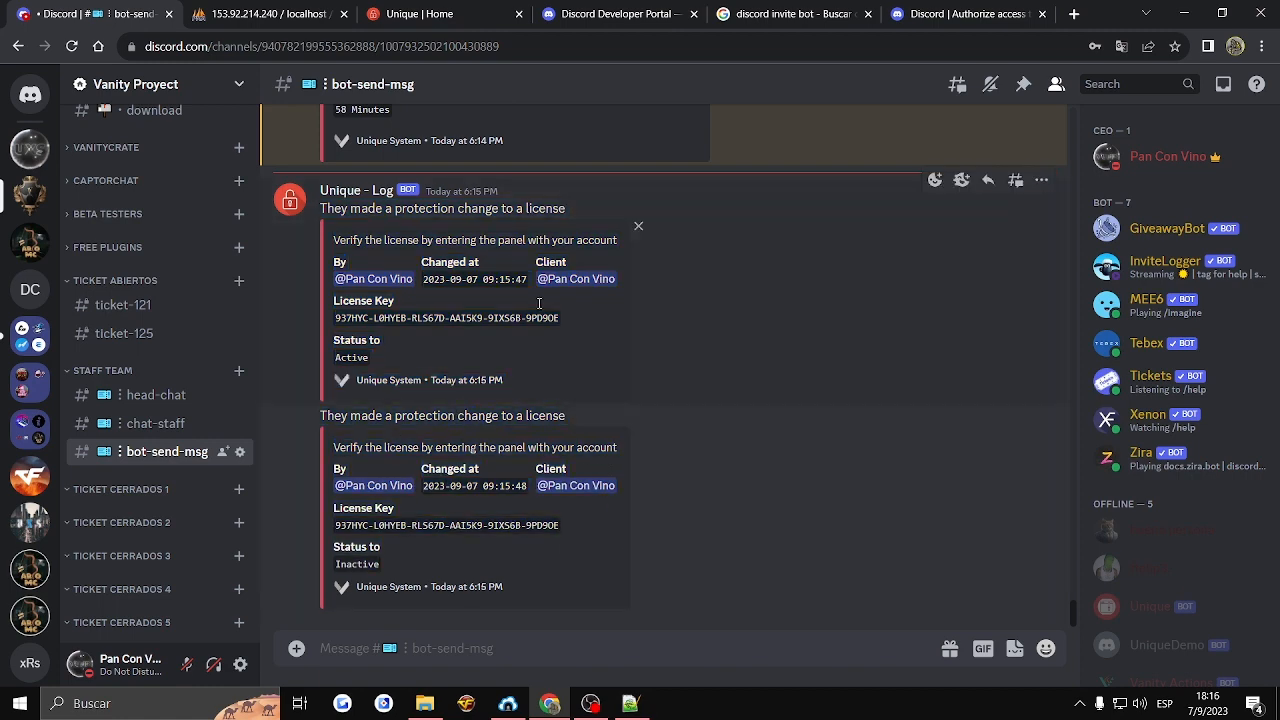
# - Return to the newest license's server limits, stop permitting all IPs to use it, and check Discord for the notification
pyautogui.click(492, 9)
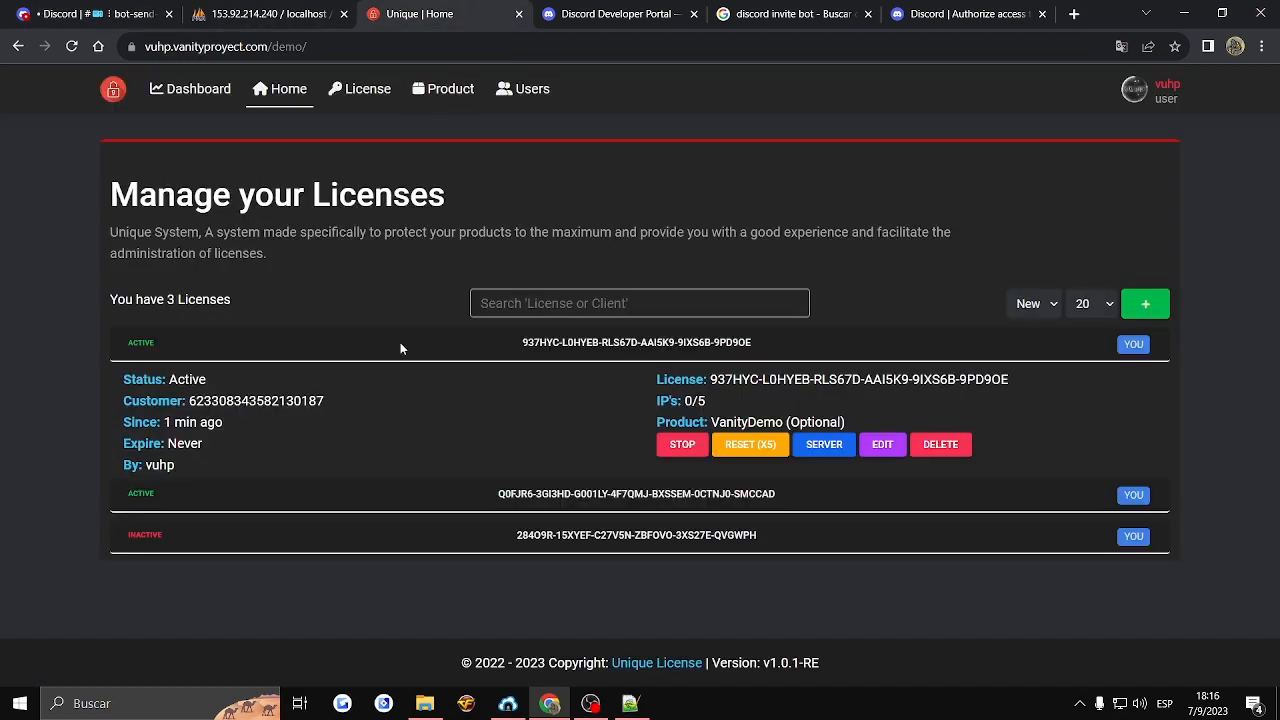
pyautogui.click(824, 444)
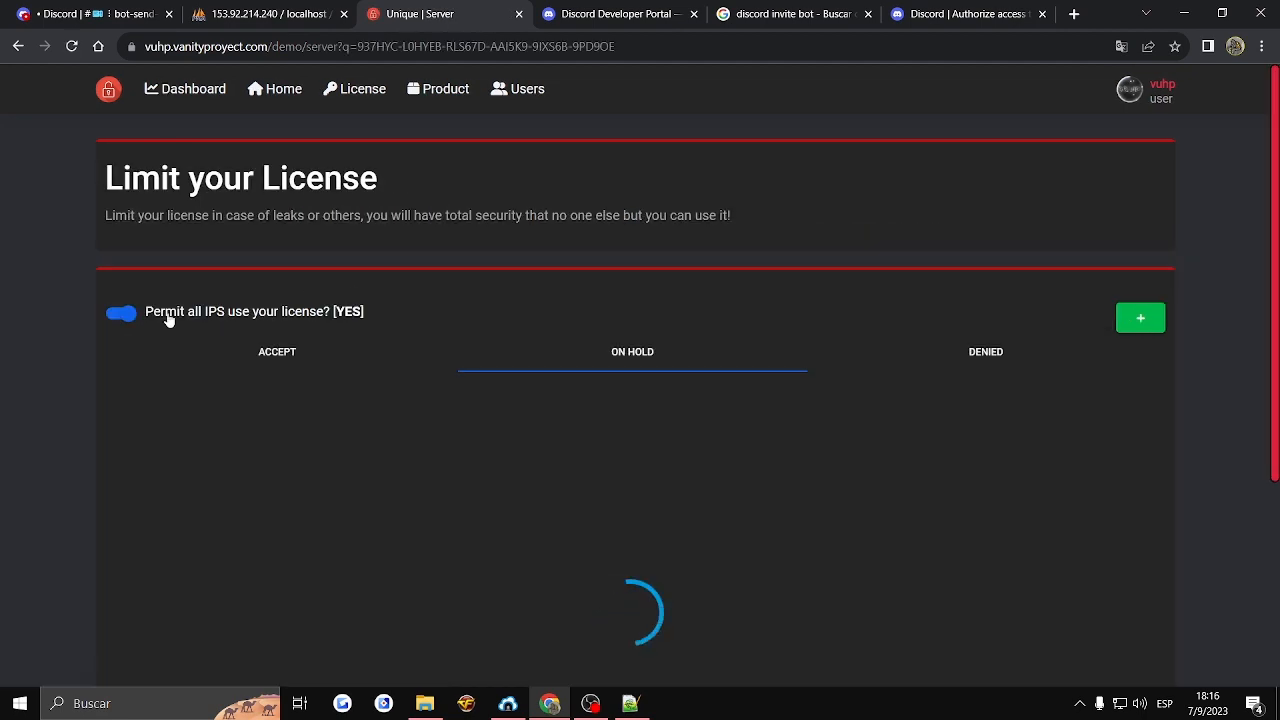
pyautogui.click(121, 313)
pyautogui.click(90, 13)
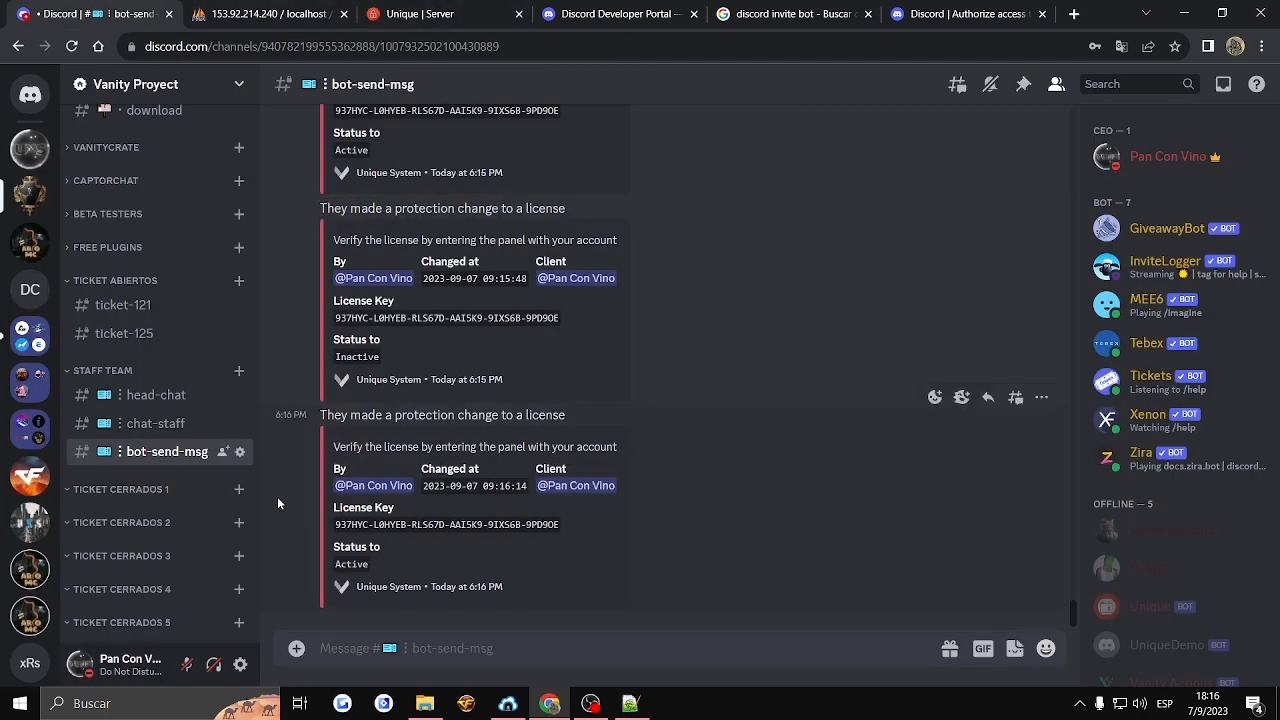
pyautogui.click(420, 13)
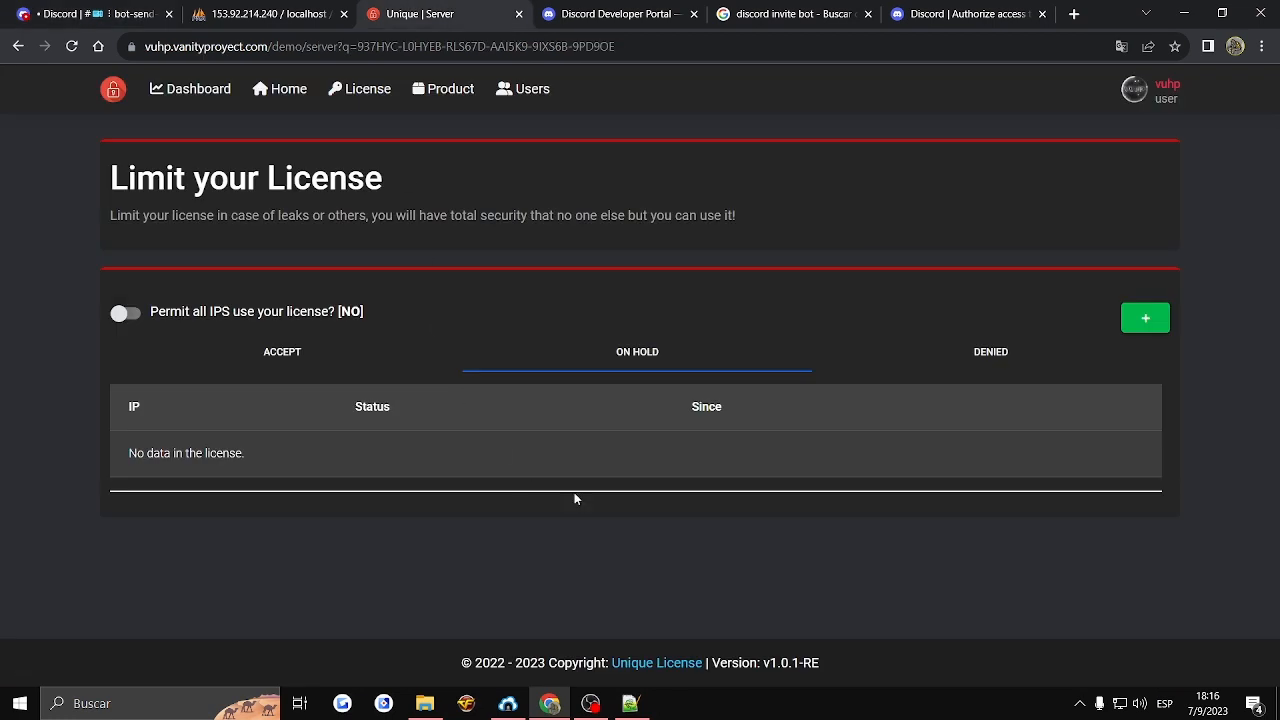
# - Examine the license's denied and accepted IP lists and the form for adding a server
pyautogui.click(943, 348)
pyautogui.click(343, 355)
pyautogui.click(1145, 318)
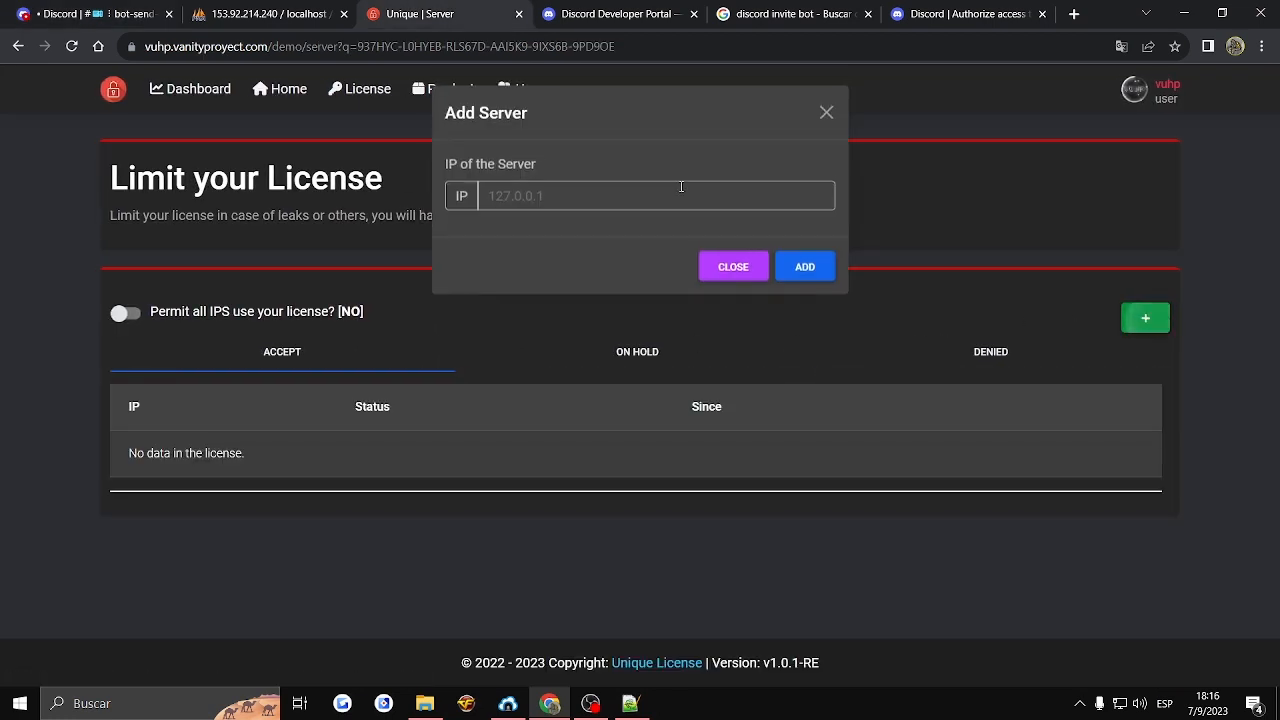
pyautogui.click(733, 266)
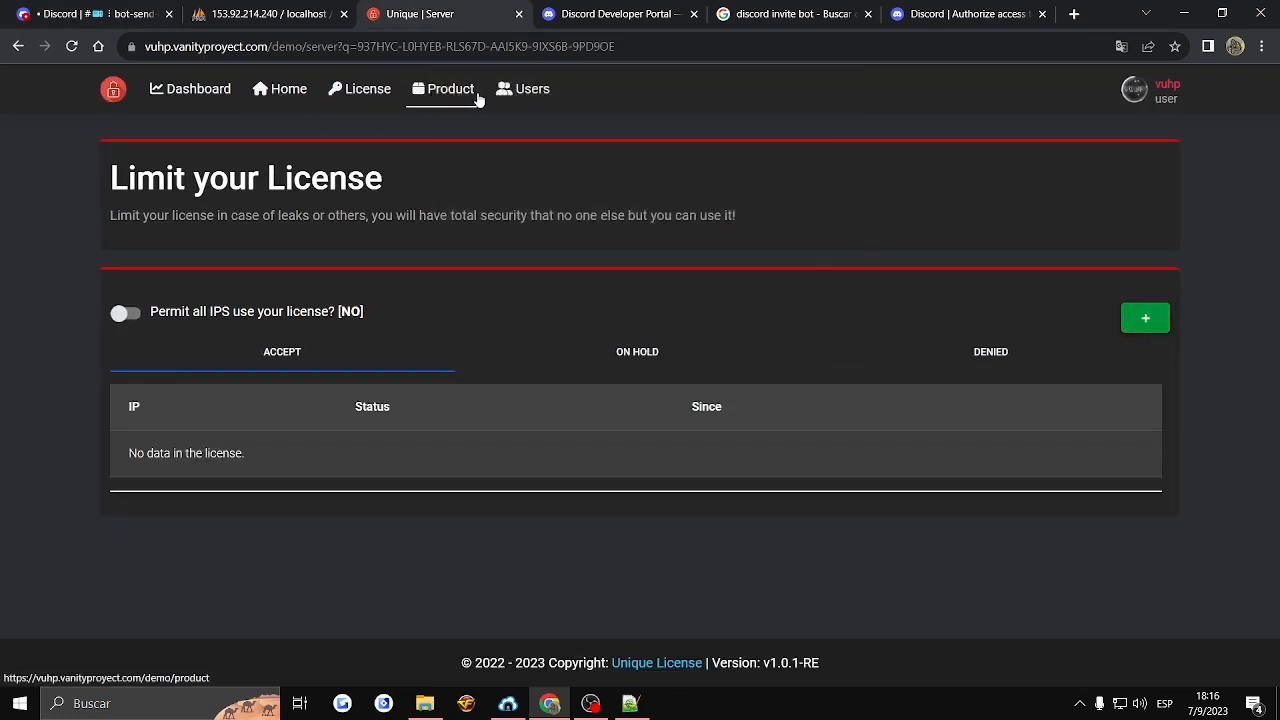
# - Open the server limits of the second license in the admin license list and stop permitting all IPs to use it
pyautogui.click(338, 89)
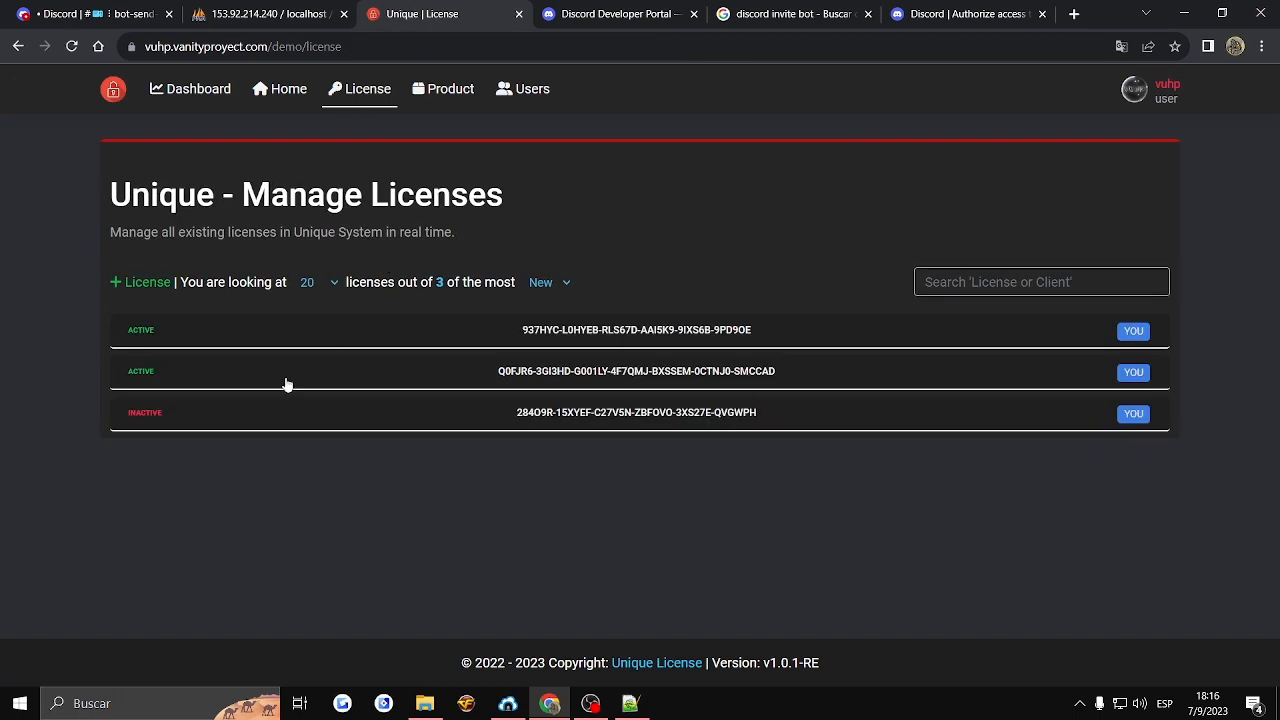
pyautogui.click(640, 371)
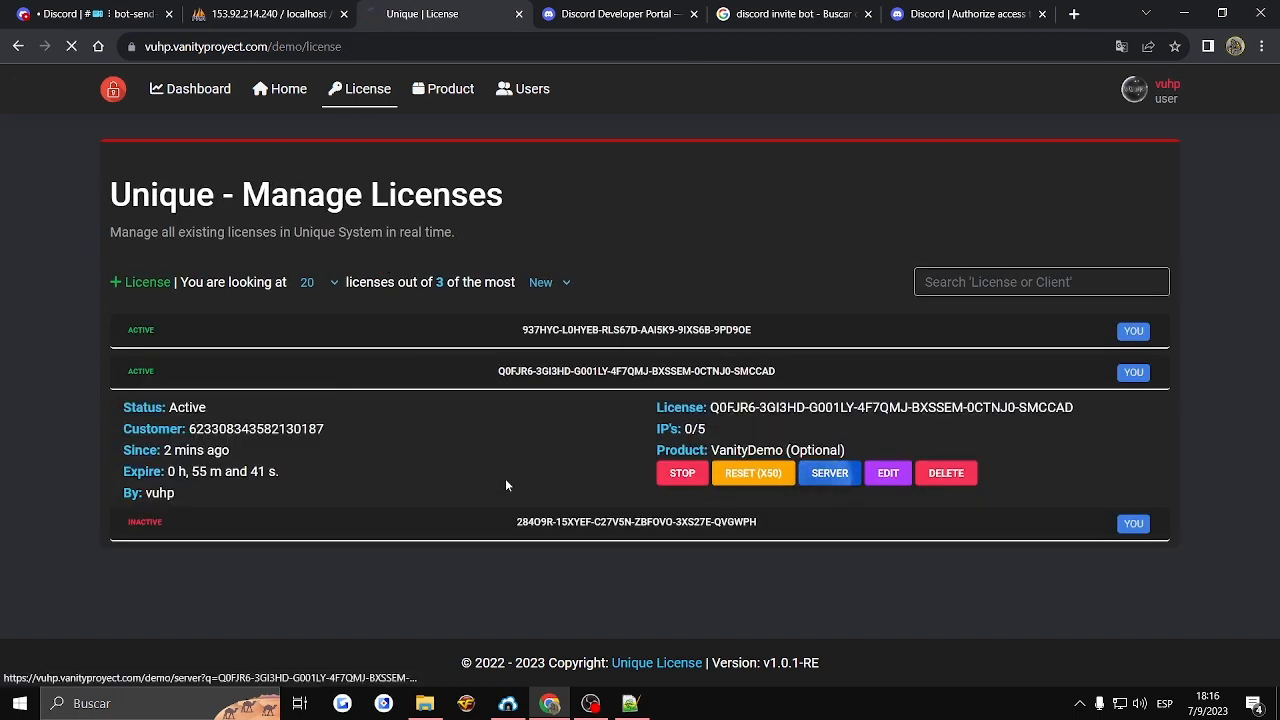
pyautogui.click(829, 473)
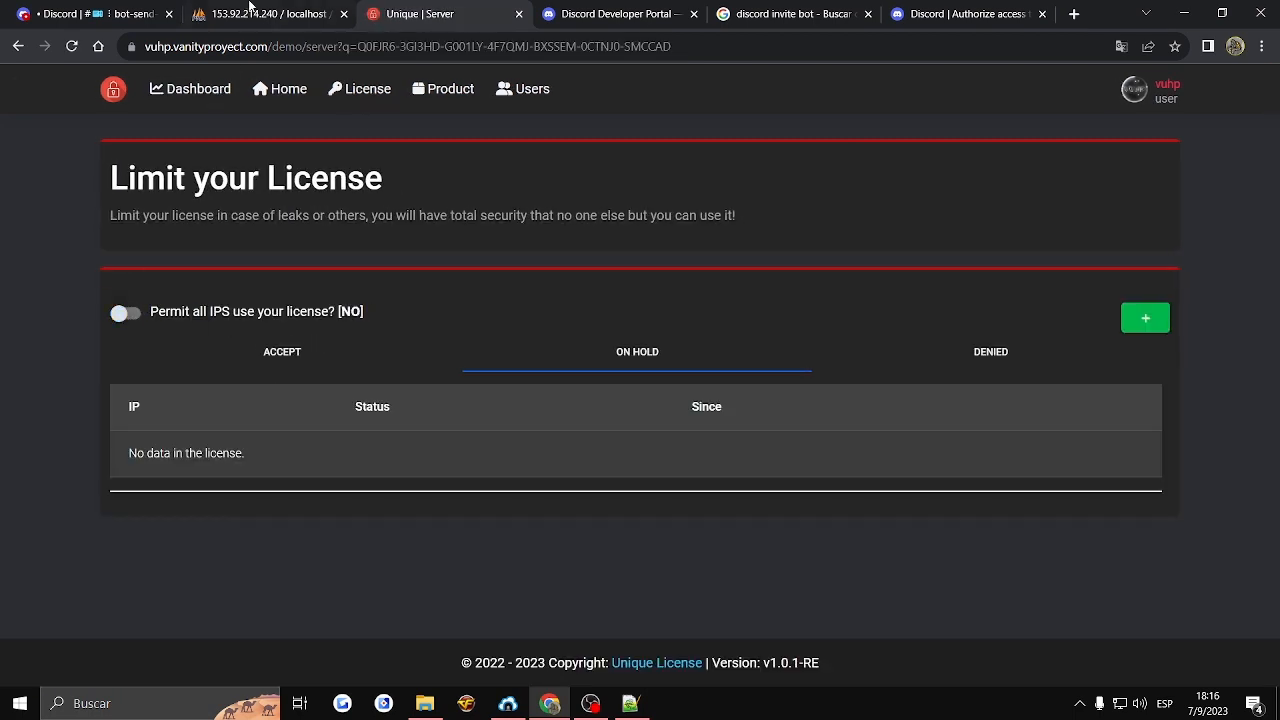
# - Compare the latest protection-change notifications in Discord's bot-send-msg channel, checking license keys, mentioned accounts, change times and statuses
pyautogui.click(95, 14)
pyautogui.moveTo(335, 310); pyautogui.dragTo(466, 311)
pyautogui.moveTo(345, 525); pyautogui.dragTo(497, 525)
pyautogui.click(461, 469)
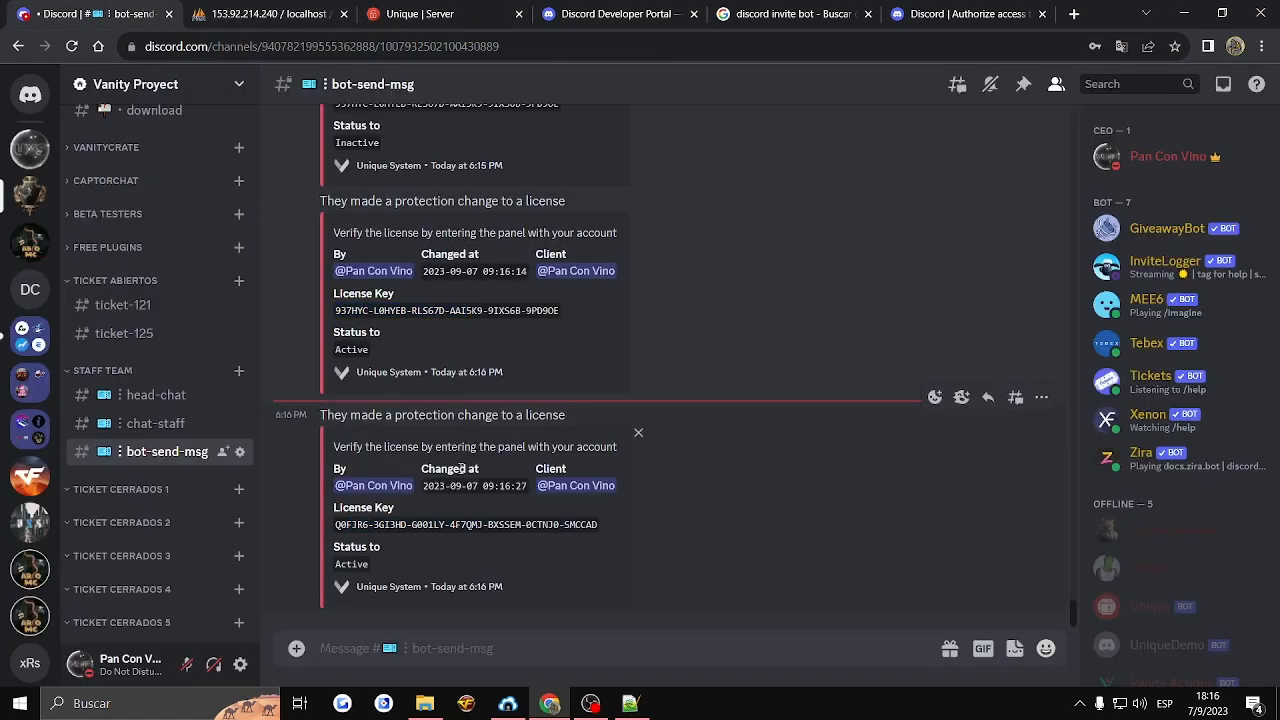
pyautogui.click(576, 486)
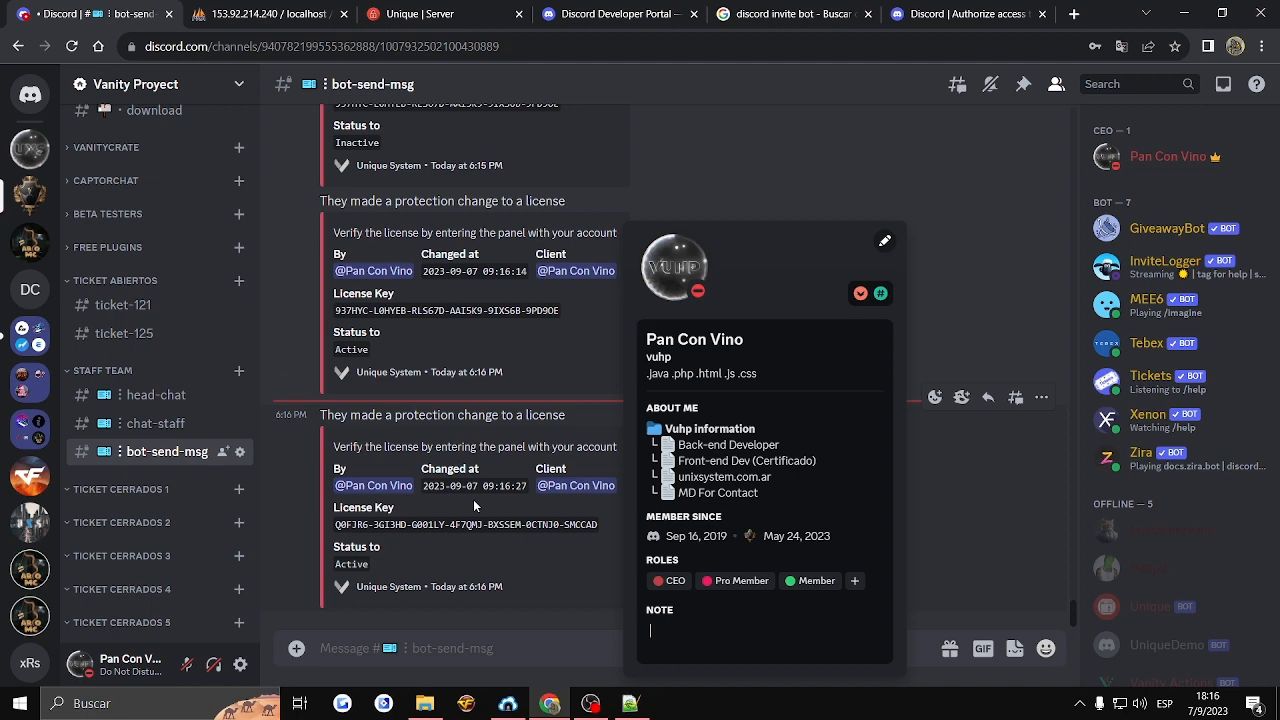
pyautogui.click(372, 487)
pyautogui.click(886, 517)
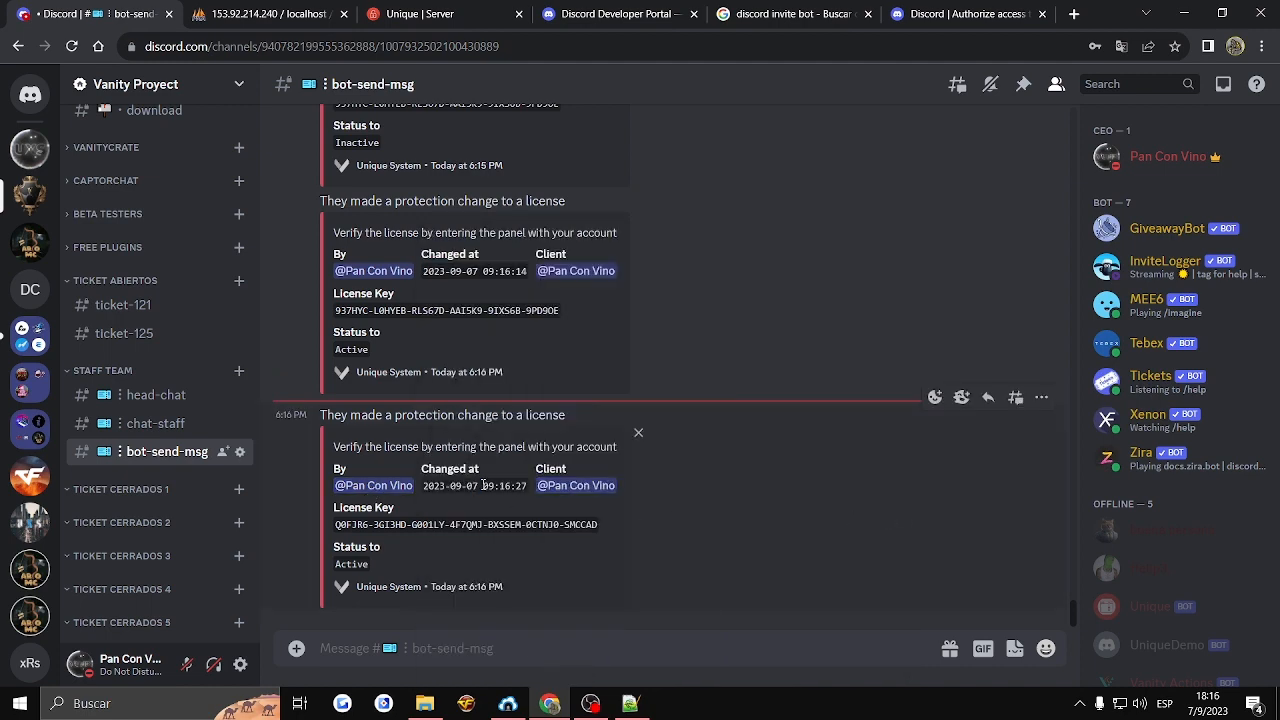
pyautogui.click(659, 482)
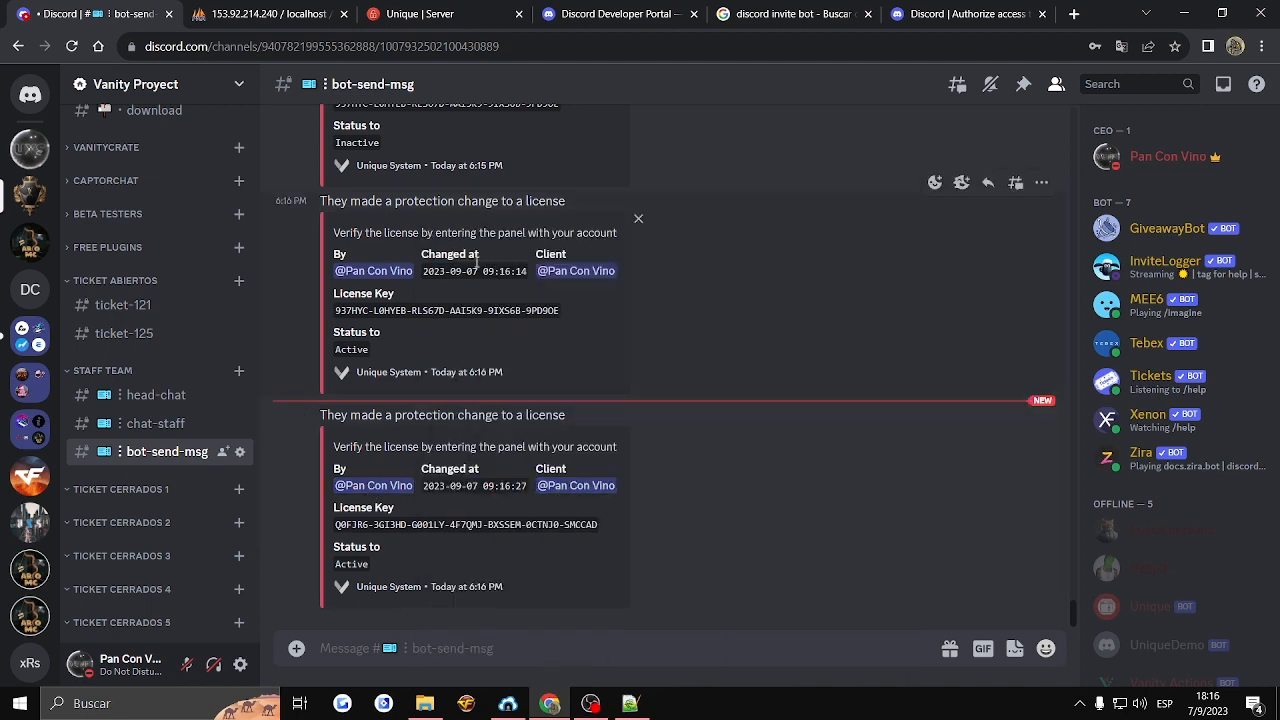
pyautogui.scroll(1, 521, 207)
pyautogui.click(505, 147)
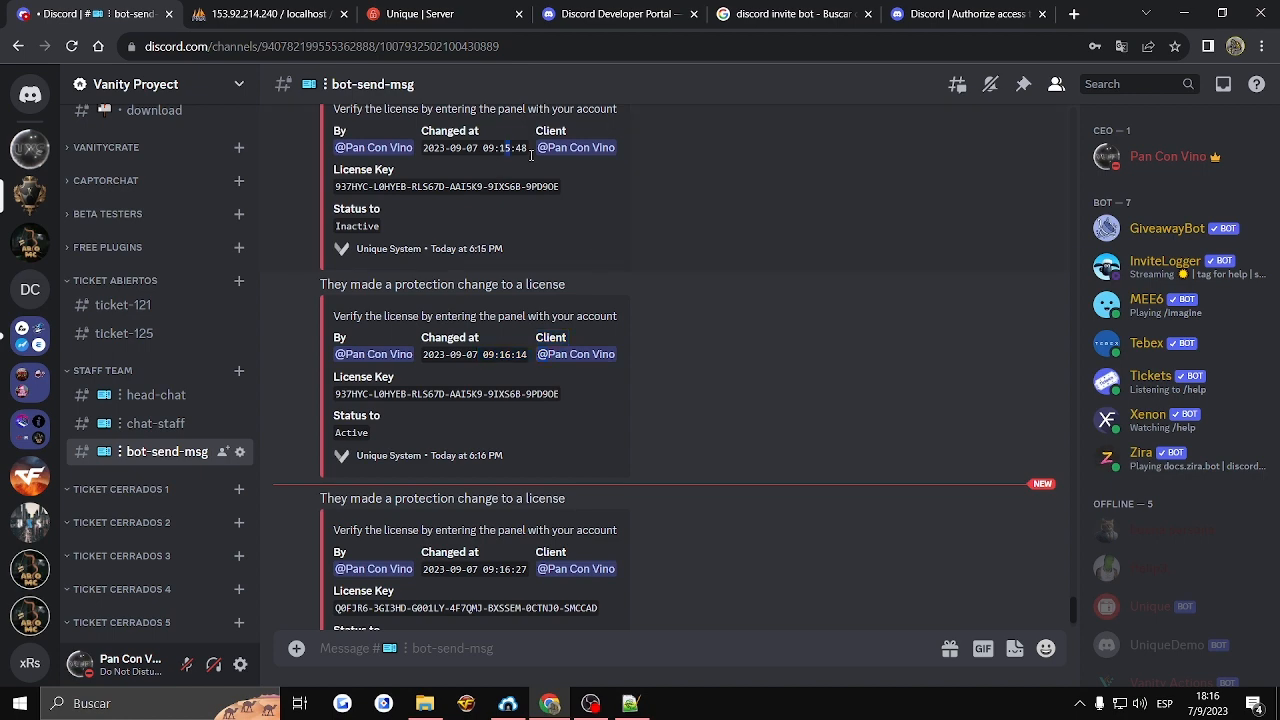
pyautogui.scroll(-1, 495, 300)
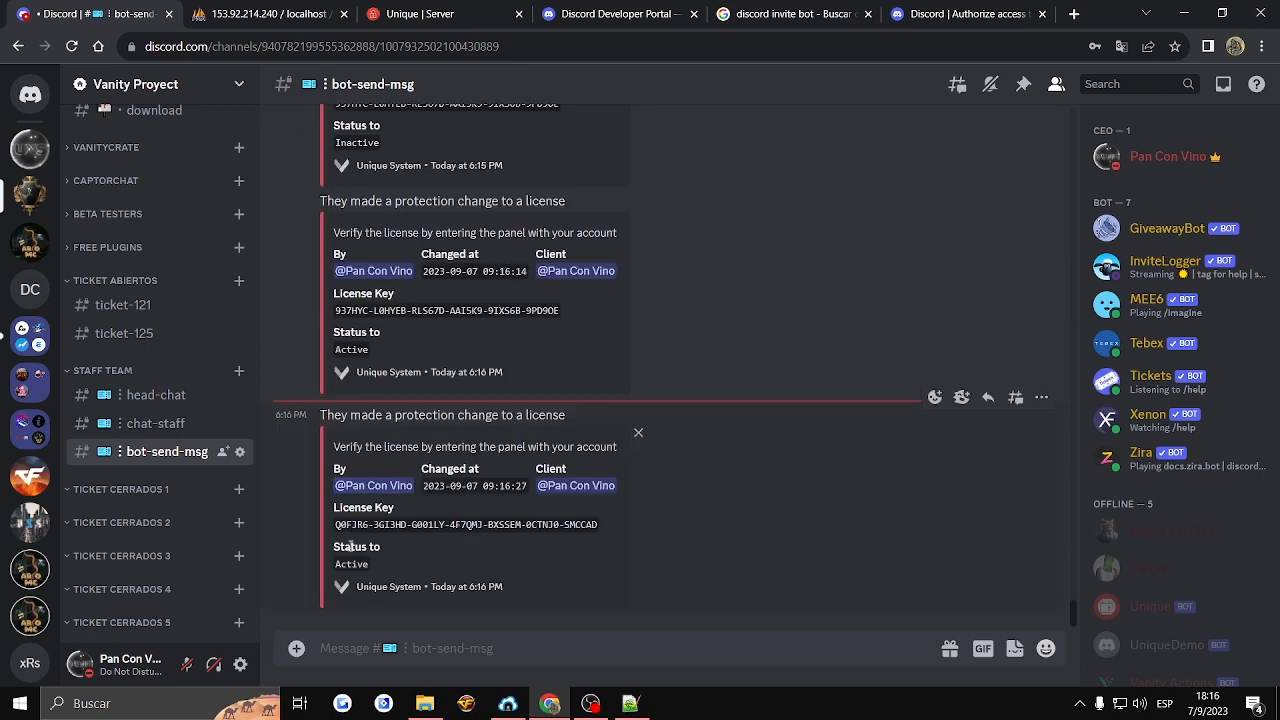
# - Recheck the latest notification statuses in Discord, and switch to phpMyAdmin to examine the permissions in UniqueDemo's u_user_permissions table
pyautogui.click(340, 349)
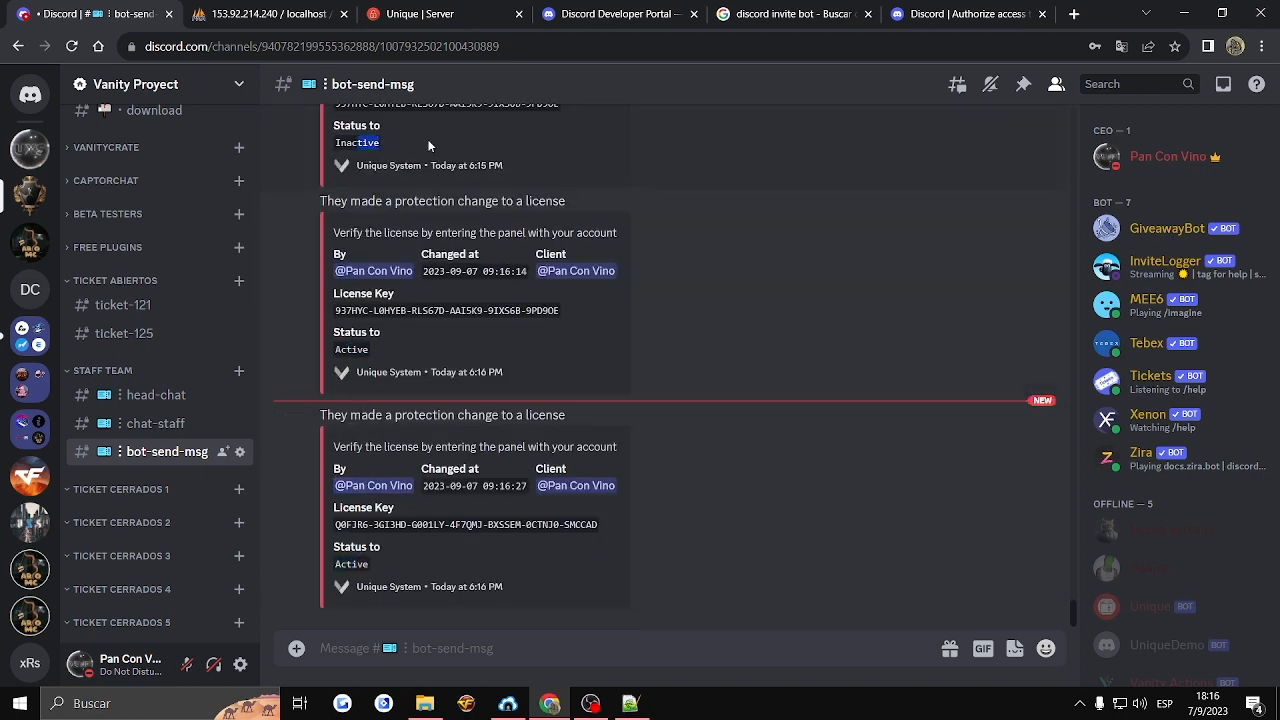
pyautogui.click(476, 8)
pyautogui.click(298, 5)
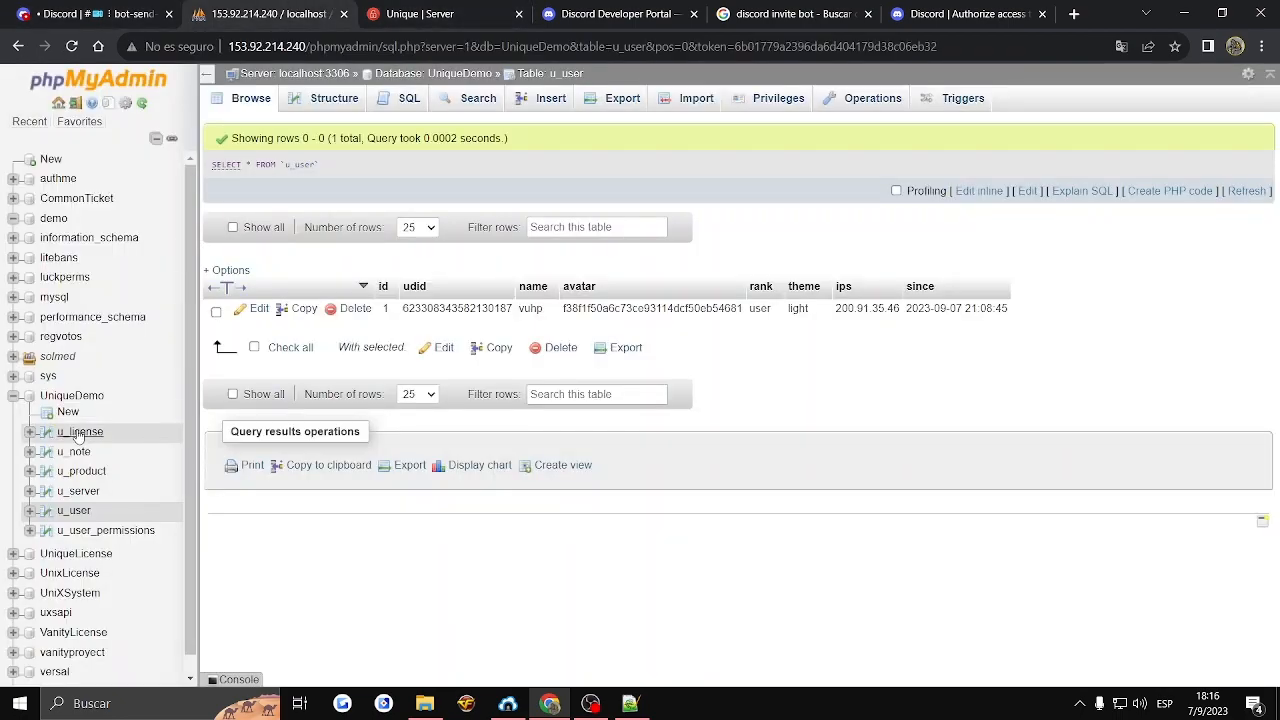
pyautogui.click(72, 532)
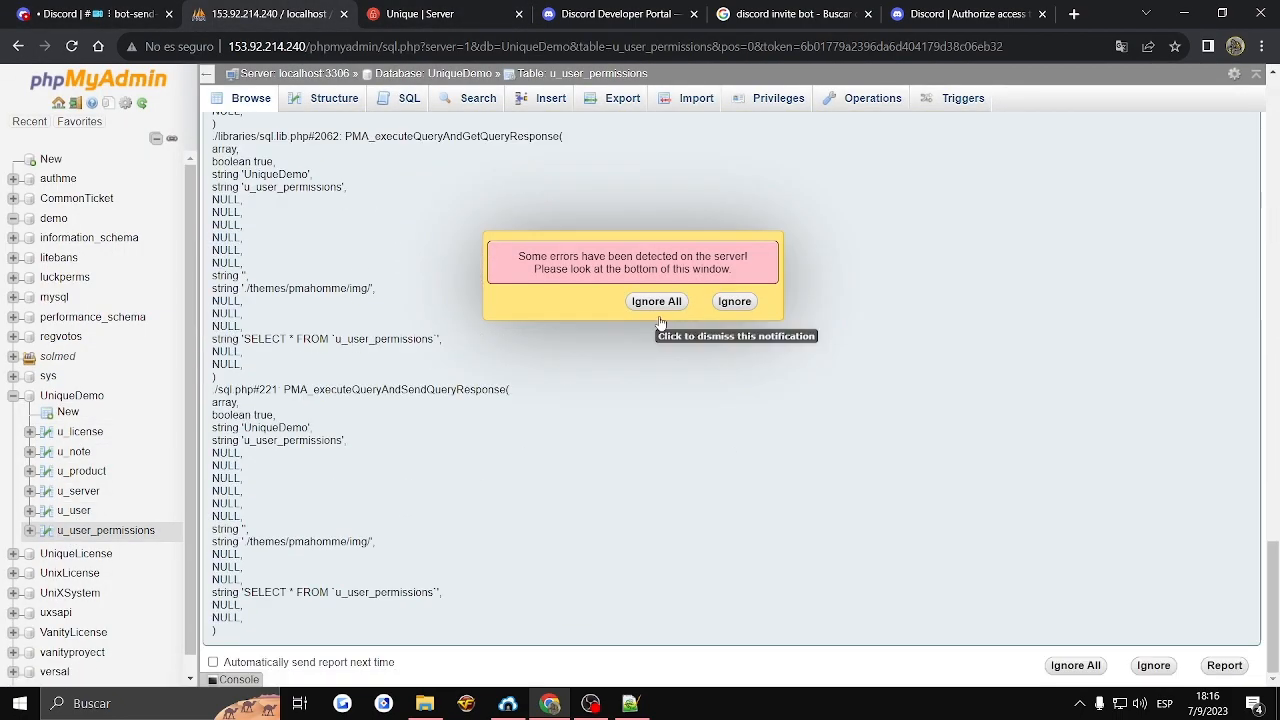
pyautogui.click(734, 301)
pyautogui.scroll(3, 632, 400)
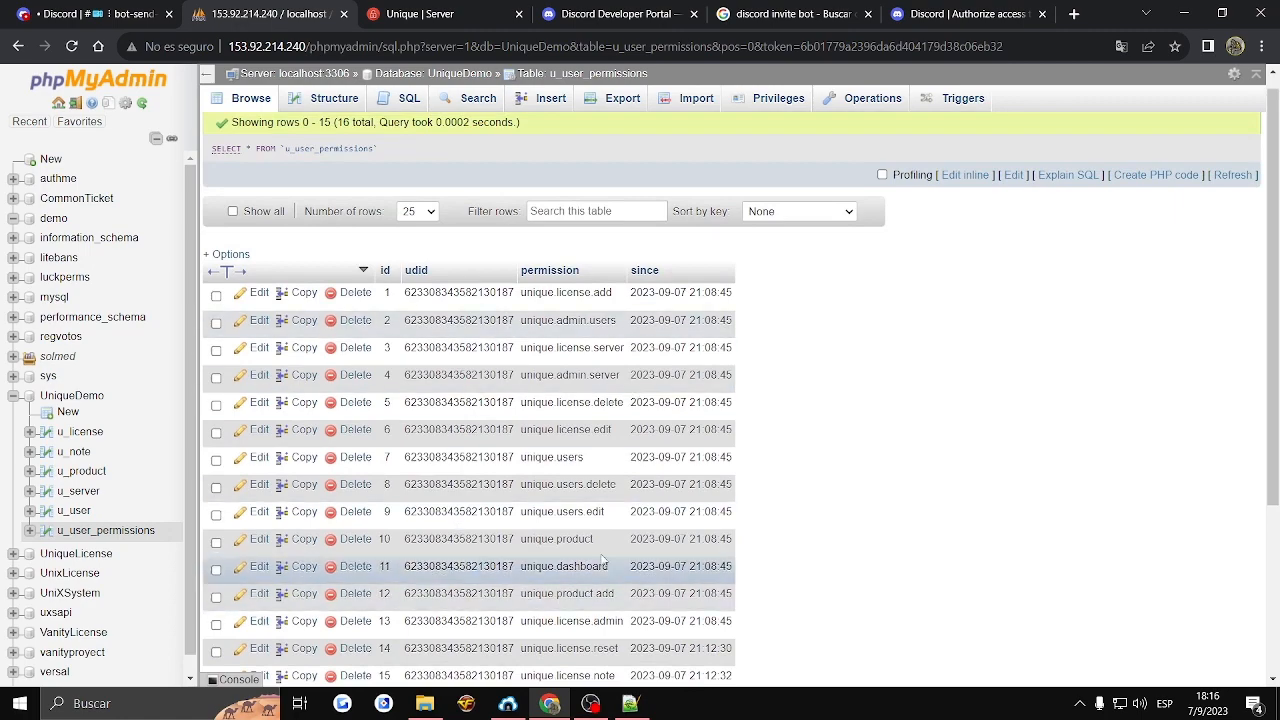
pyautogui.scroll(-3, 632, 401)
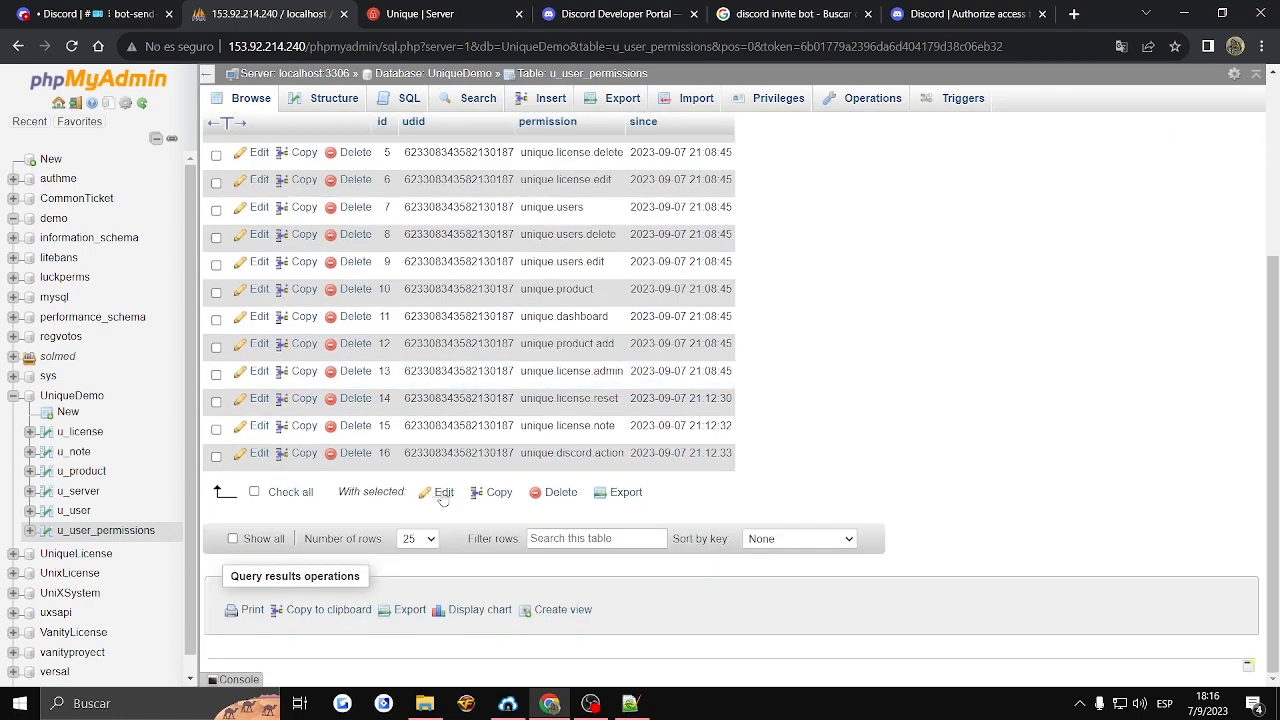
# - Browse the u_server, u_product, u_note and u_license tables of the UniqueDemo database
pyautogui.click(78, 491)
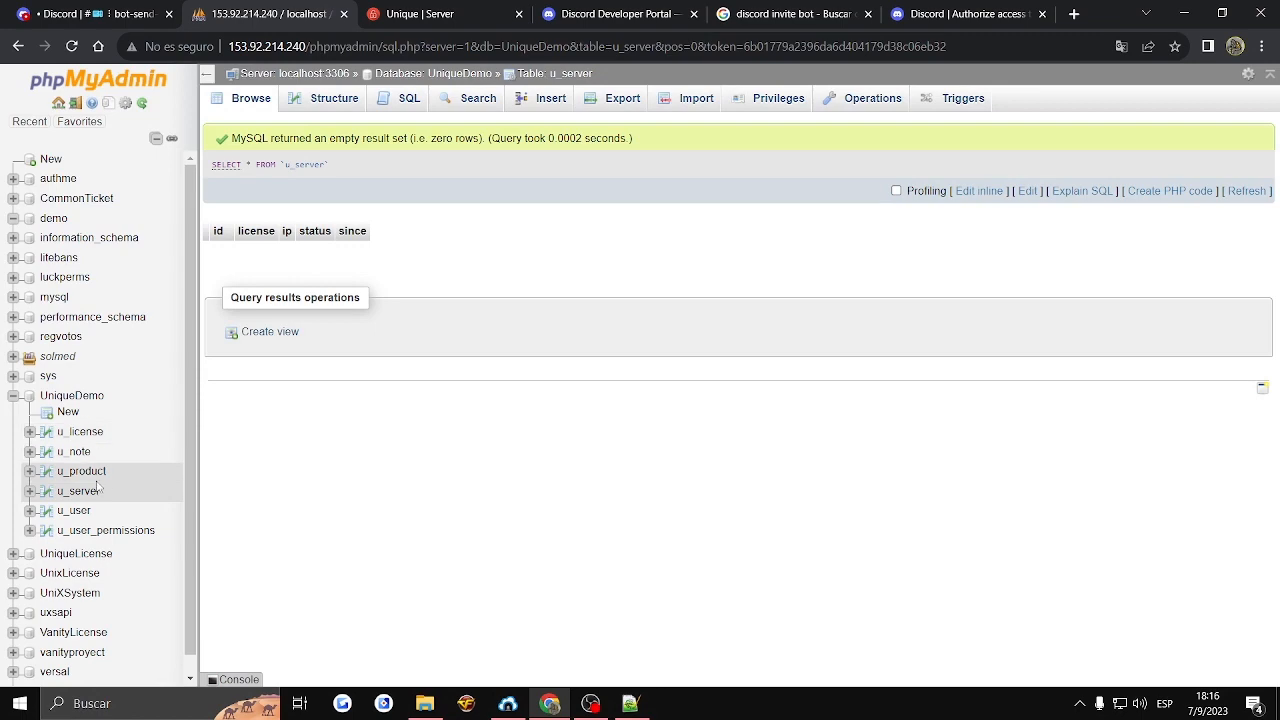
pyautogui.click(97, 475)
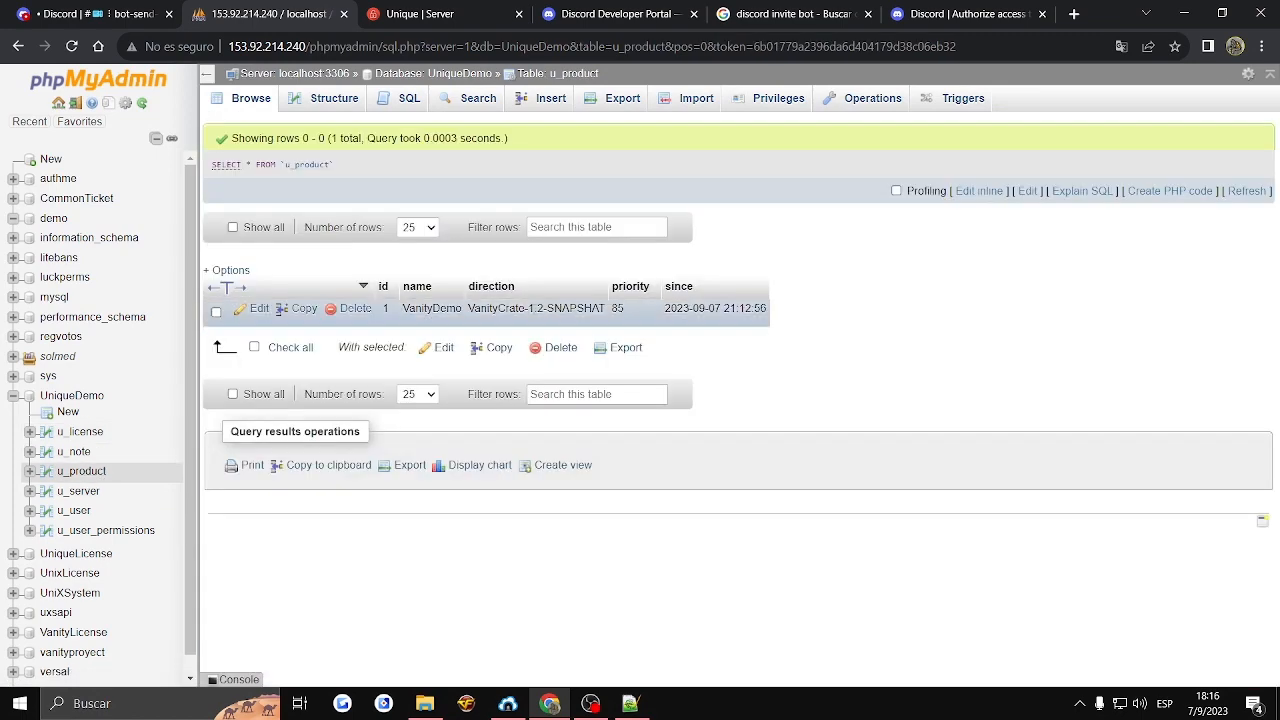
pyautogui.click(73, 451)
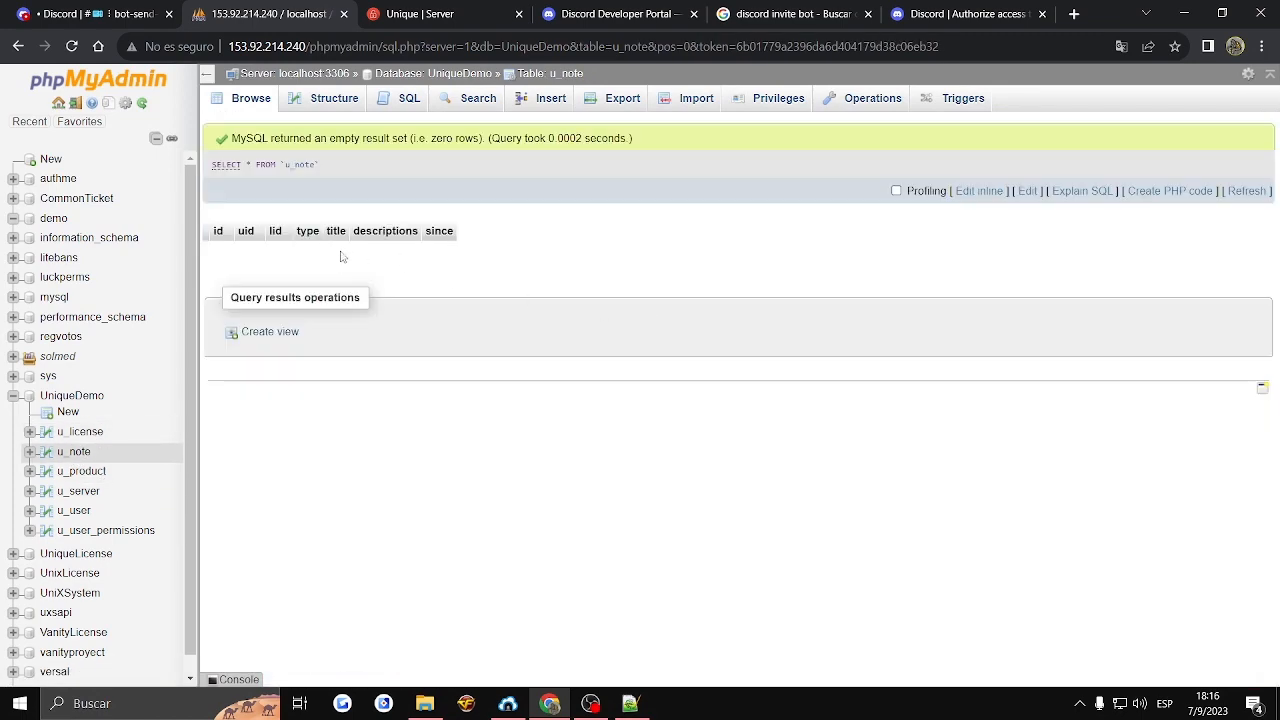
pyautogui.click(72, 432)
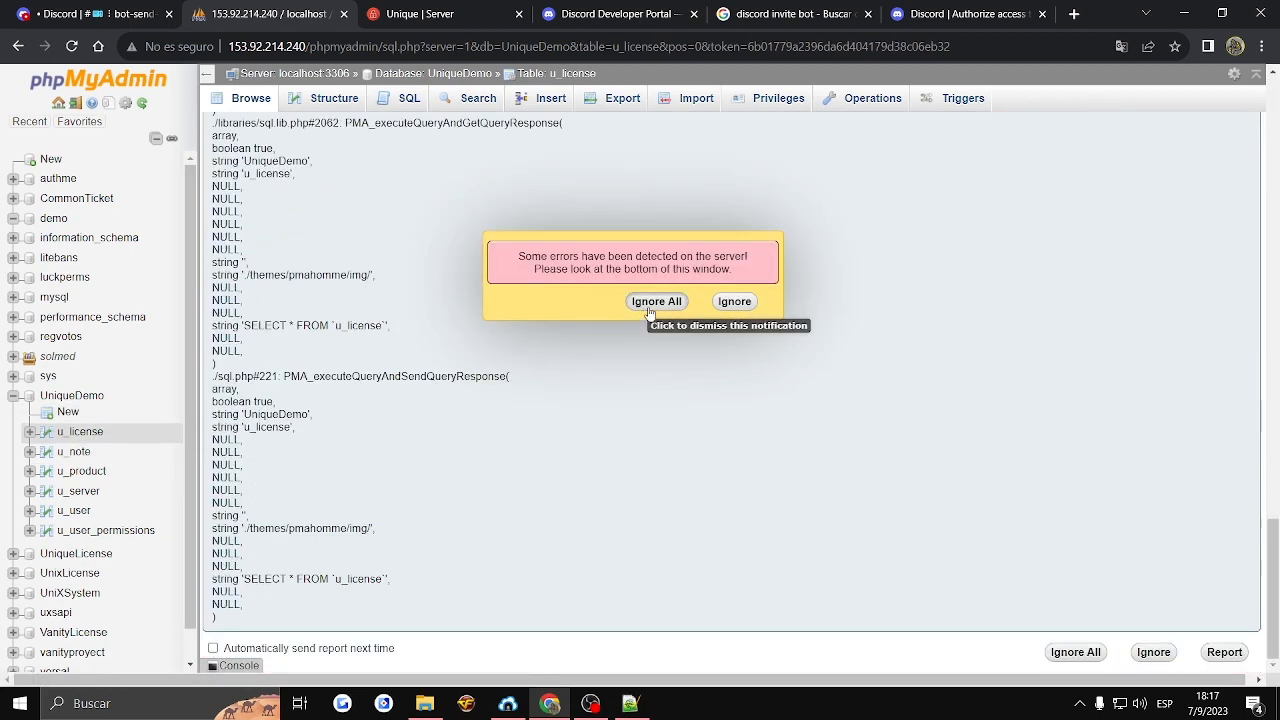
pyautogui.click(656, 301)
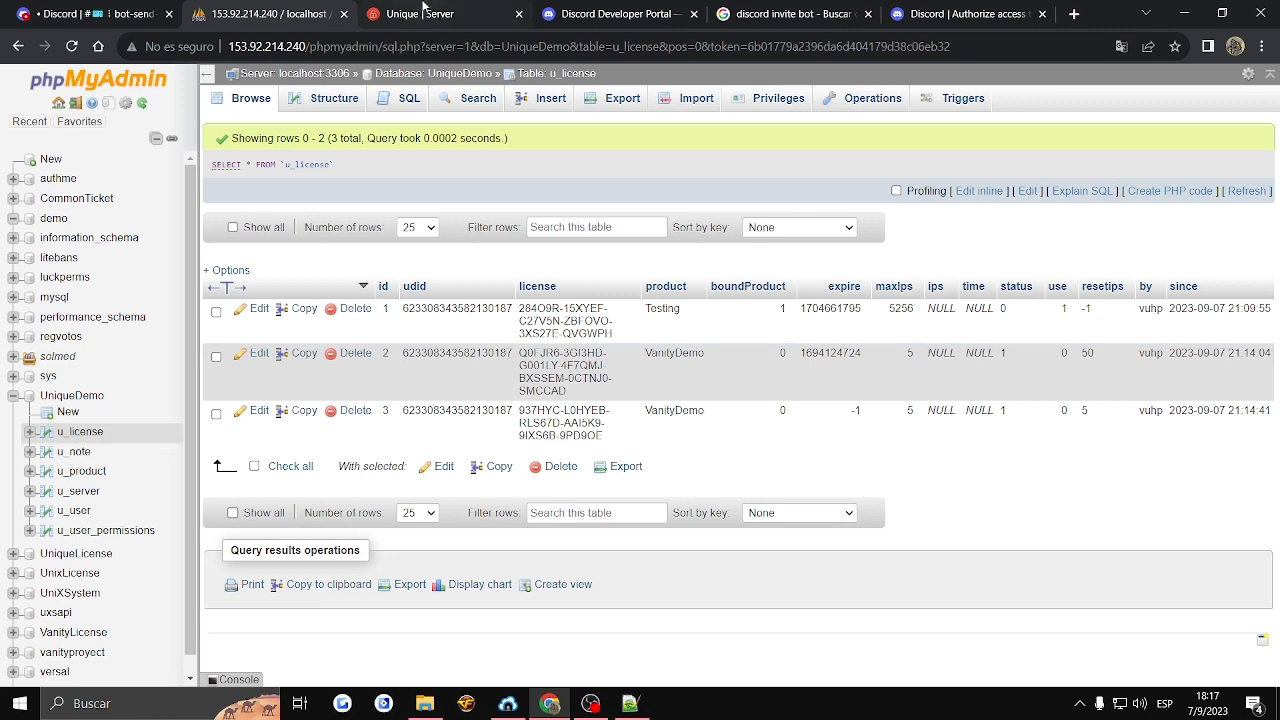
# - Open the license management page in the Unique panel, and in Discord send "." as a direct message to the UniqueDemo bot
pyautogui.click(420, 14)
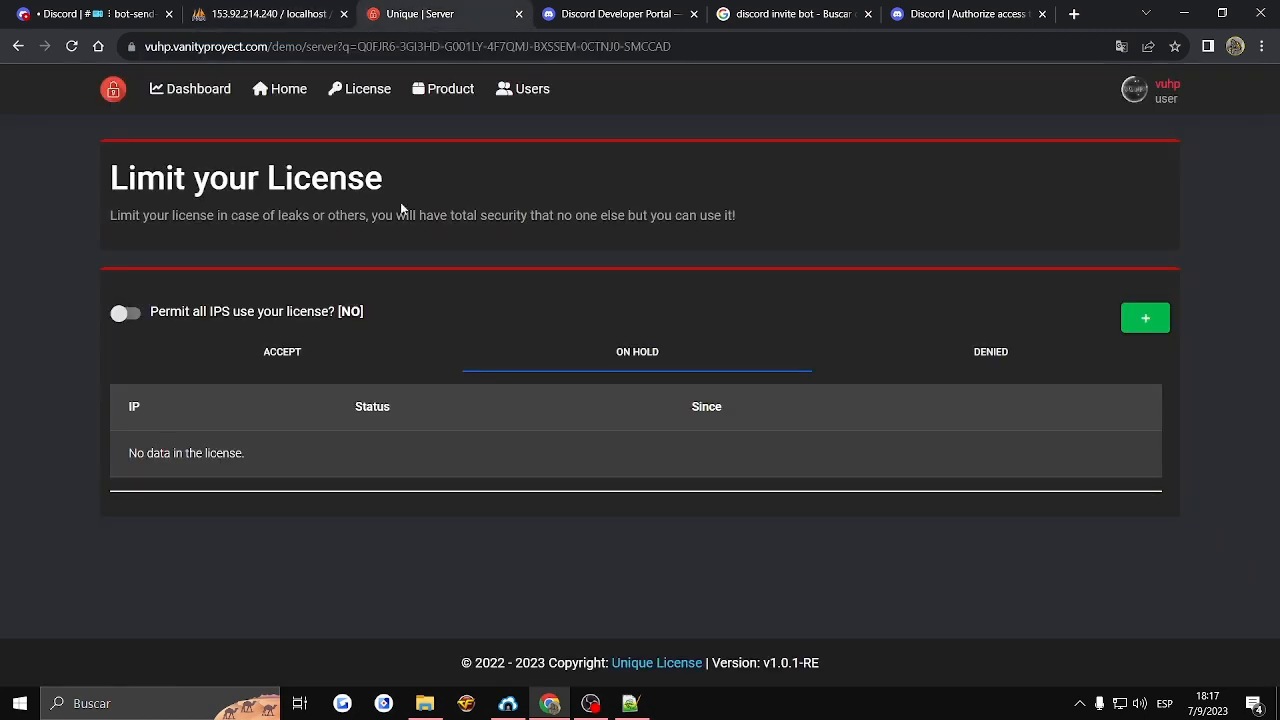
pyautogui.click(359, 93)
pyautogui.hotkey('ctrl', '1')
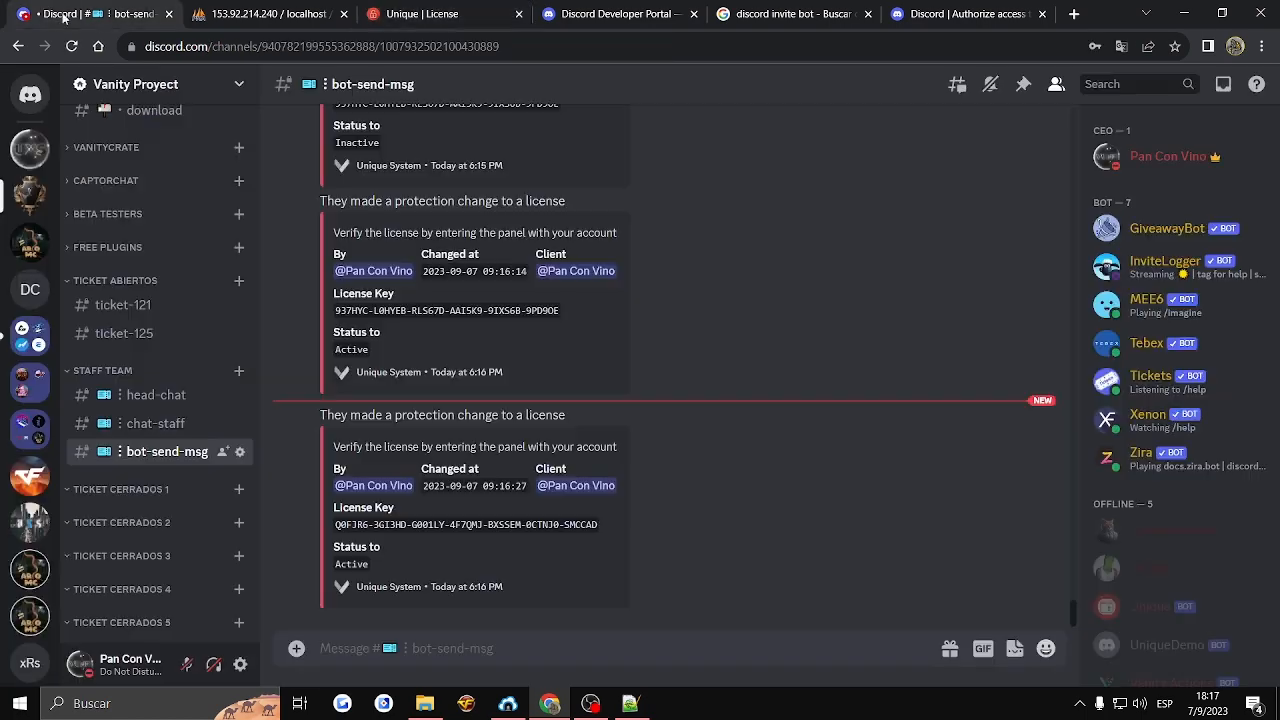
pyautogui.click(1160, 645)
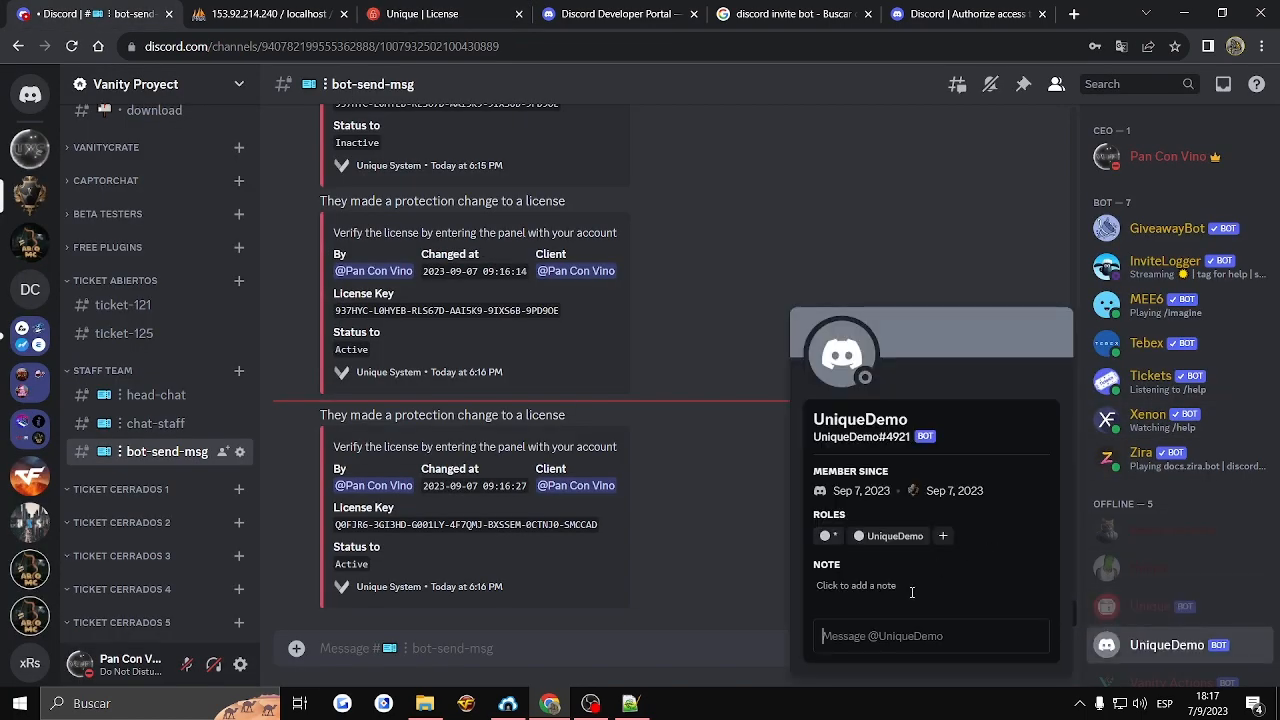
pyautogui.click(830, 364)
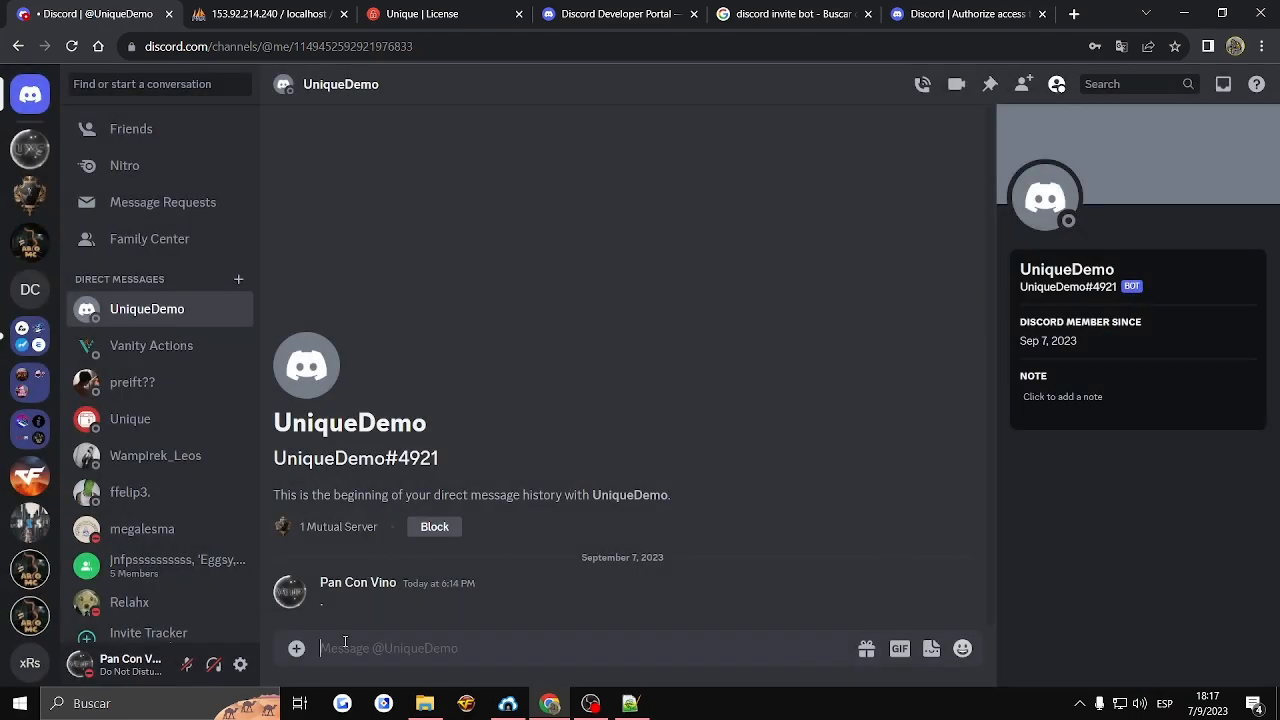
pyautogui.press('Return')
# - Return to the Unique panel and try the license list's Old and New sorting and its number of displayed licenses
pyautogui.click(405, 12)
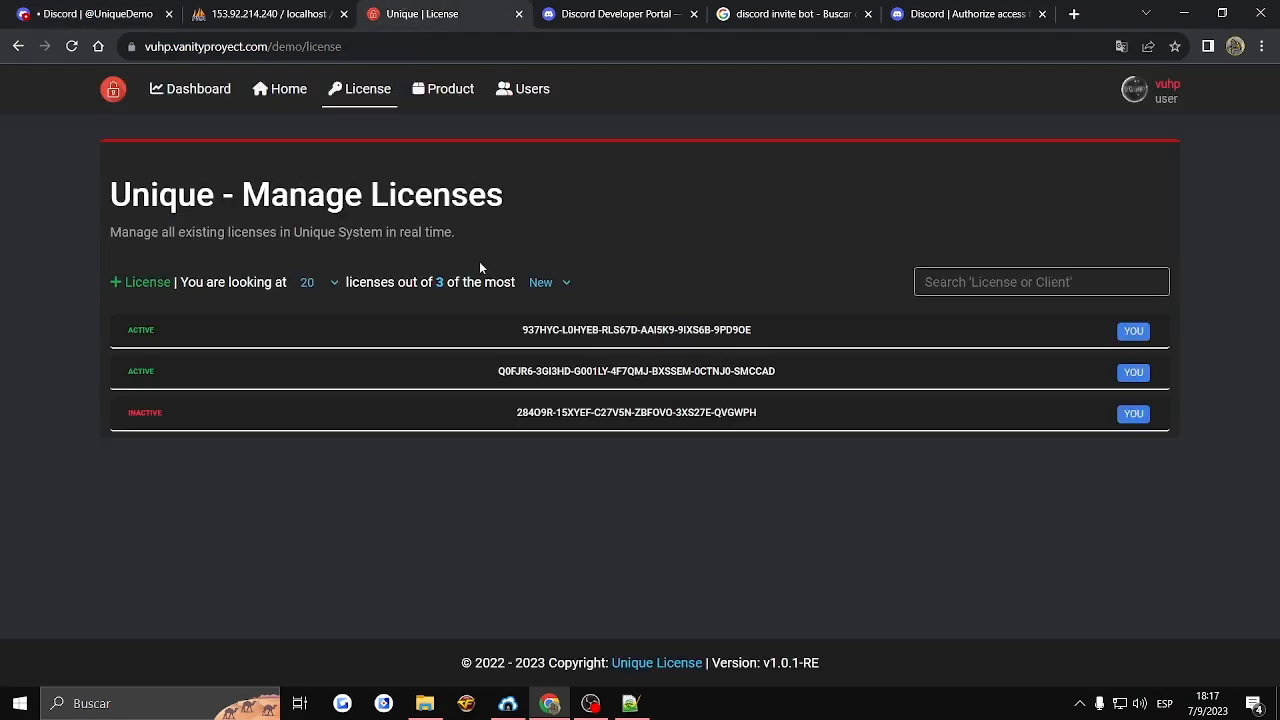
pyautogui.click(545, 282)
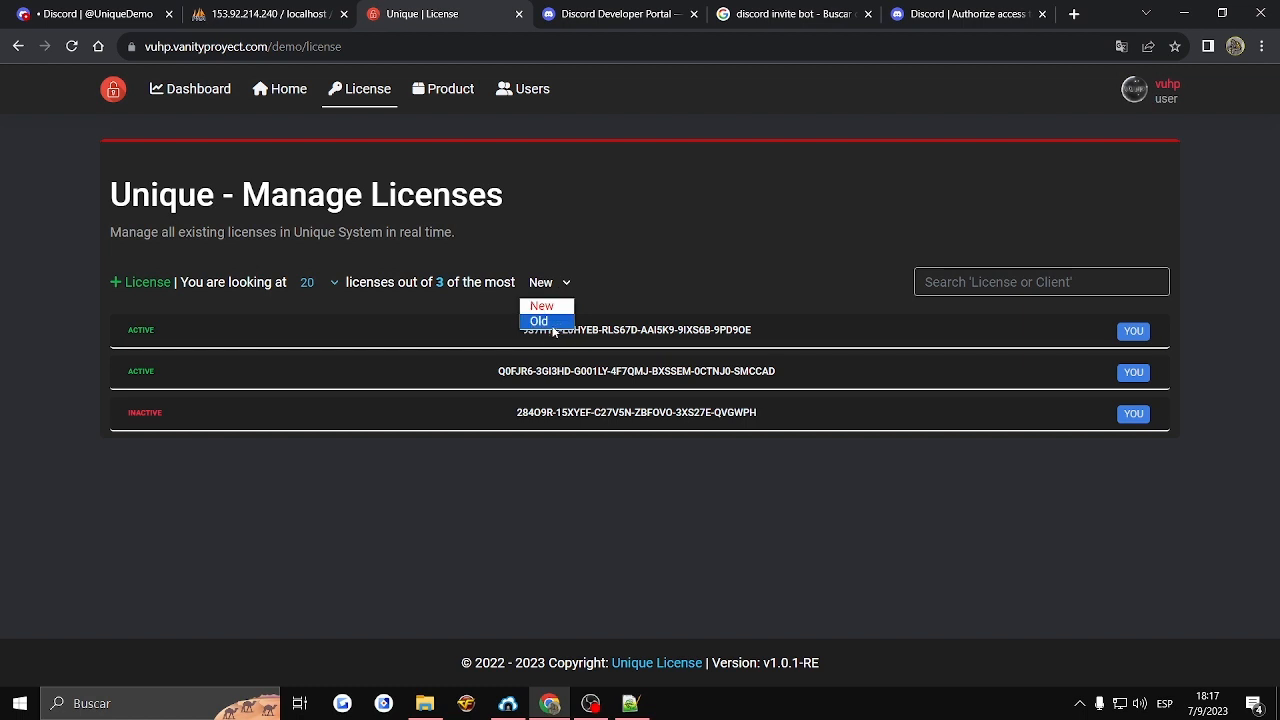
pyautogui.click(543, 320)
pyautogui.click(550, 282)
pyautogui.click(540, 308)
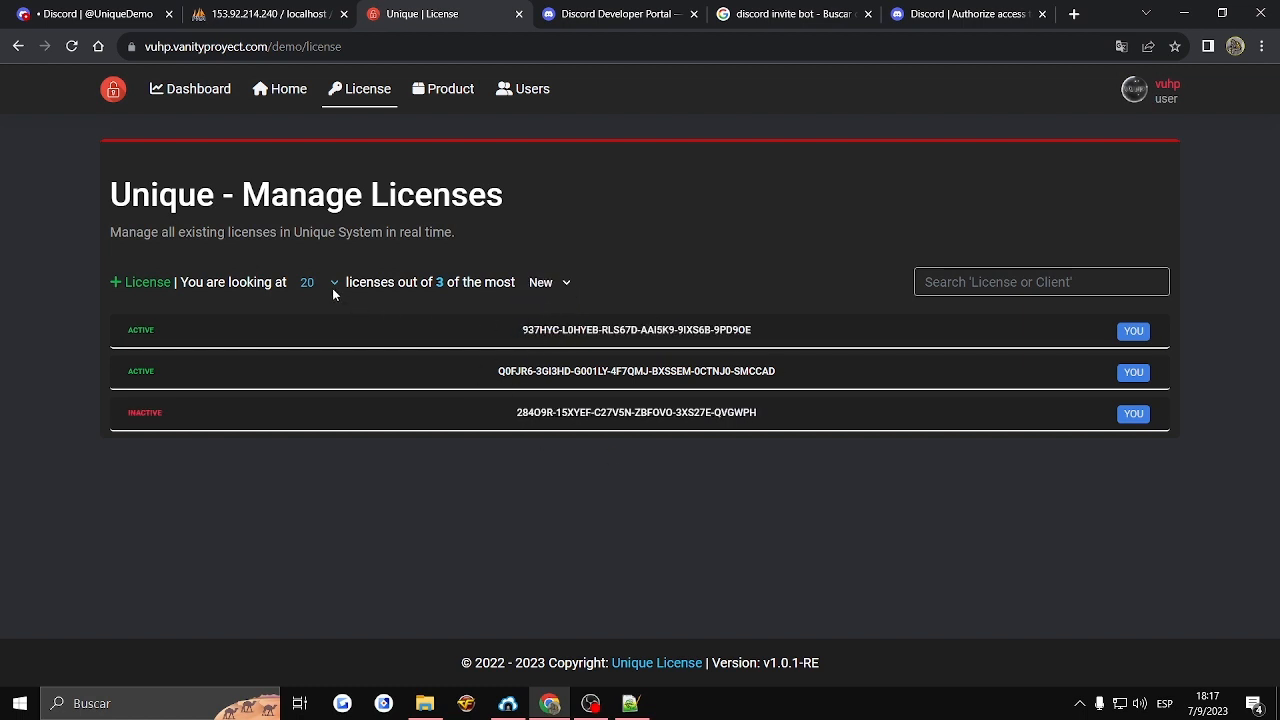
pyautogui.click(318, 282)
pyautogui.click(309, 370)
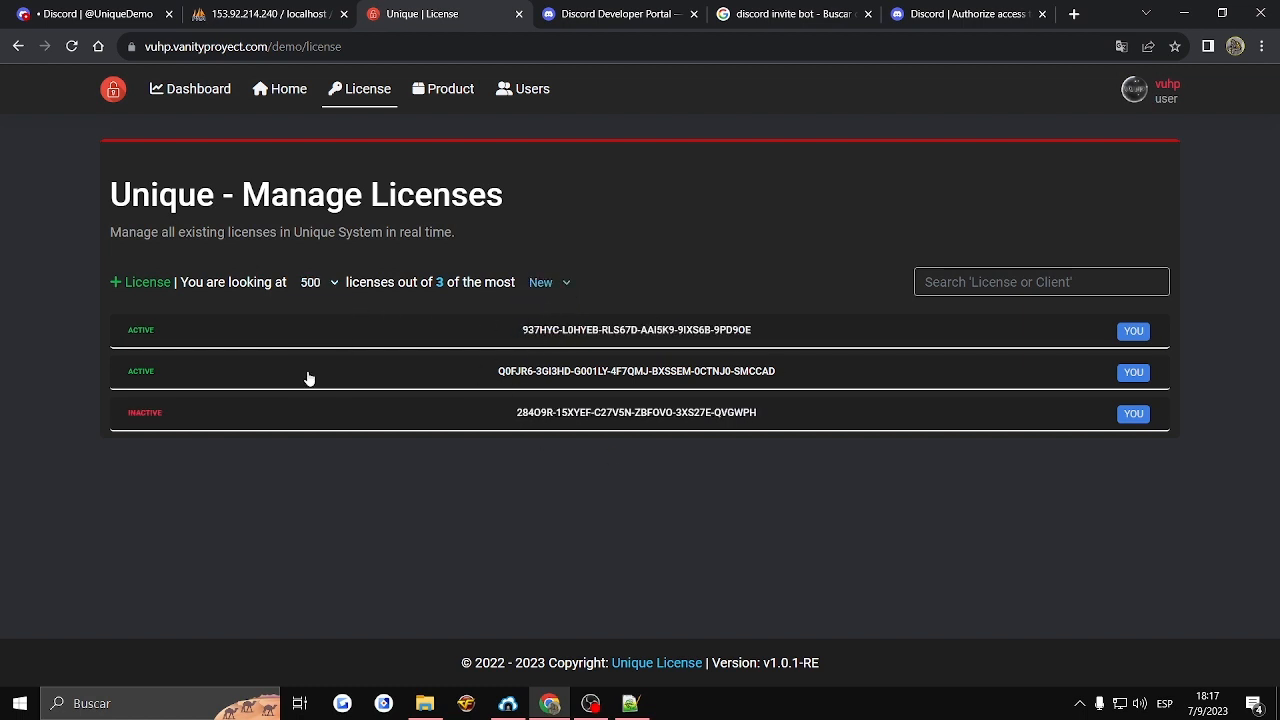
pyautogui.click(545, 290)
pyautogui.click(546, 318)
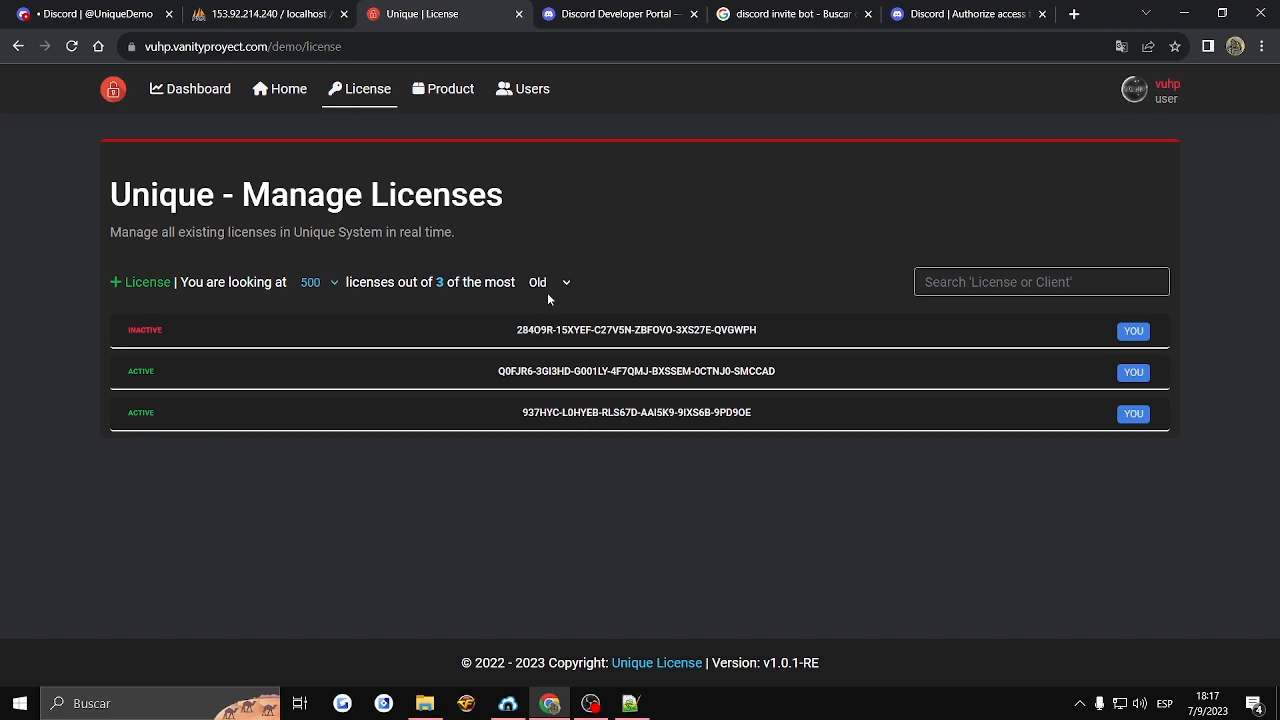
# - Start creating a new license and enter the client's Discord ID
pyautogui.click(150, 283)
pyautogui.click(160, 247)
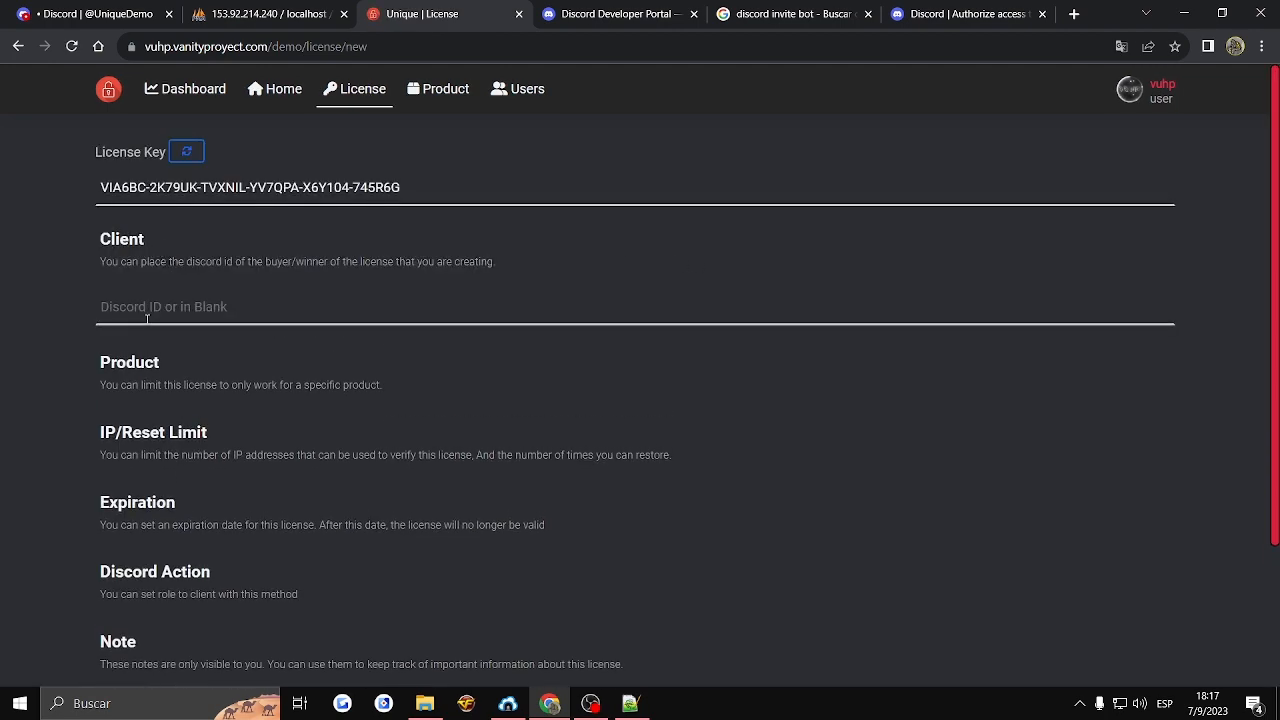
pyautogui.click(215, 306)
pyautogui.click(270, 358)
pyautogui.scroll(-2, 241, 370)
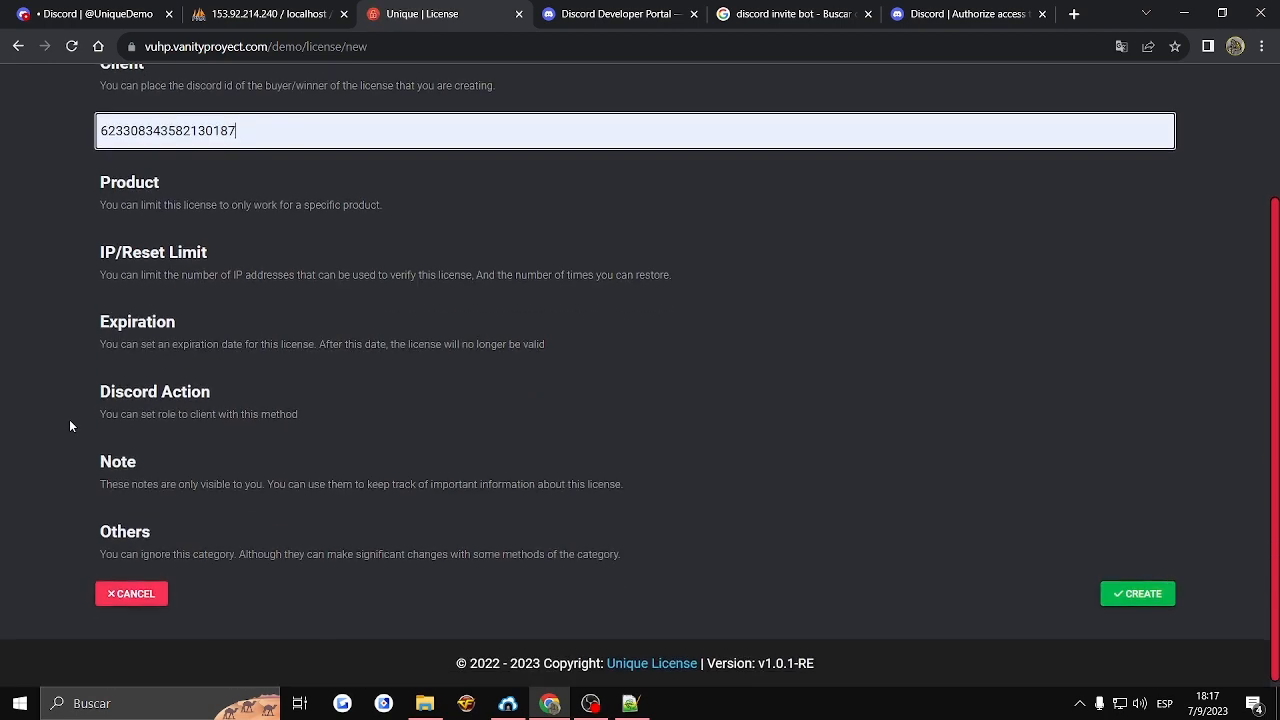
# - Add a "For me" note titled "Test" with the description "Write your note..", and create the license
pyautogui.click(160, 487)
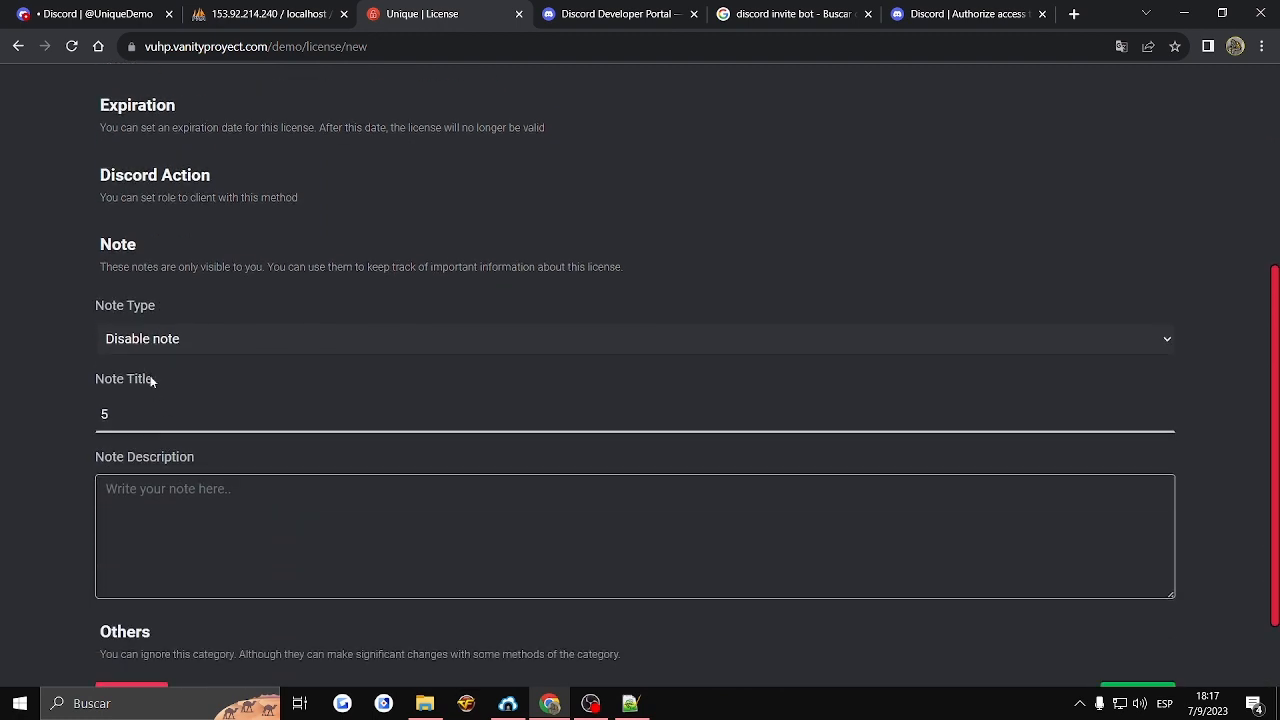
pyautogui.click(150, 338)
pyautogui.click(150, 380)
pyautogui.doubleClick(128, 406)
pyautogui.write('T')
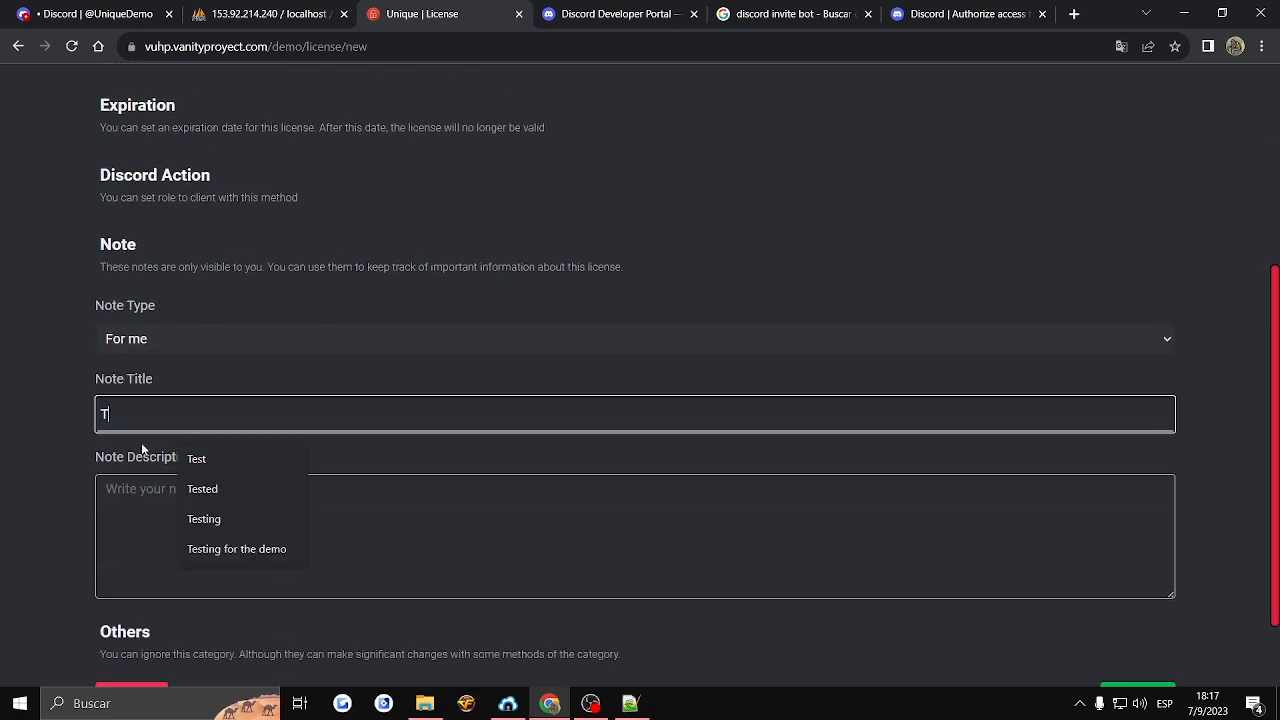
pyautogui.write('est')
pyautogui.click(241, 501)
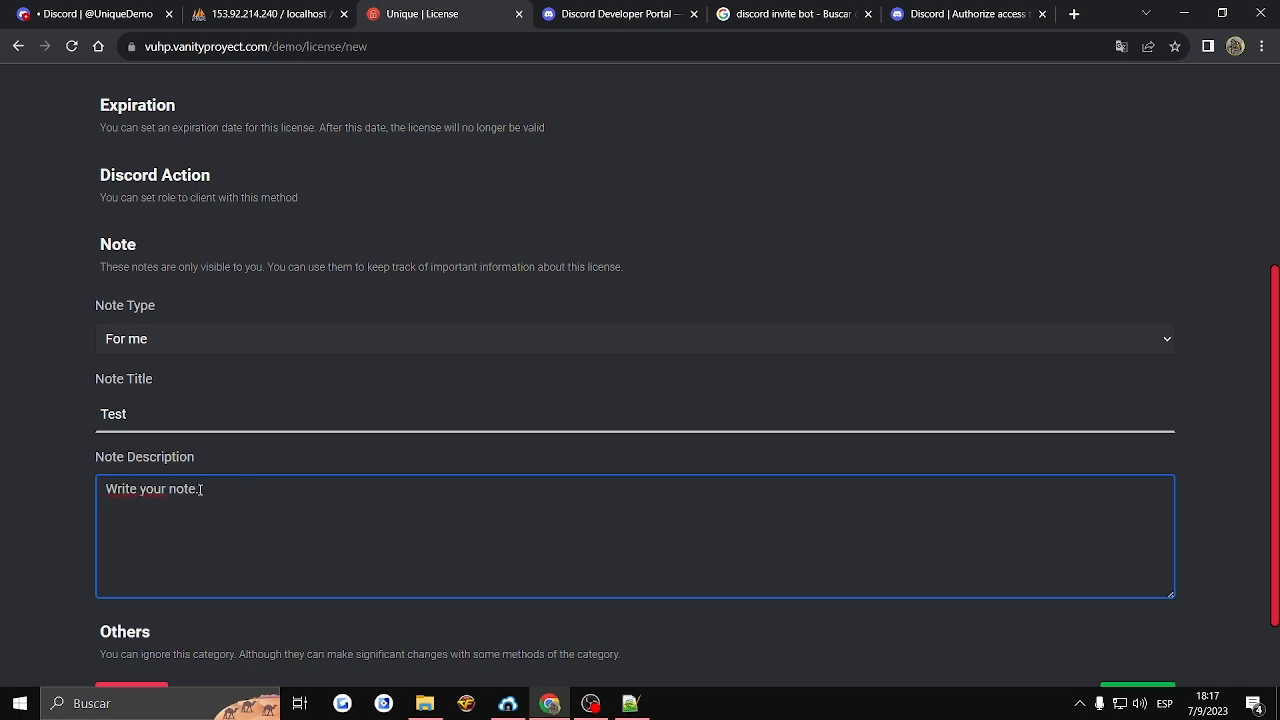
pyautogui.scroll(-1, 883, 531)
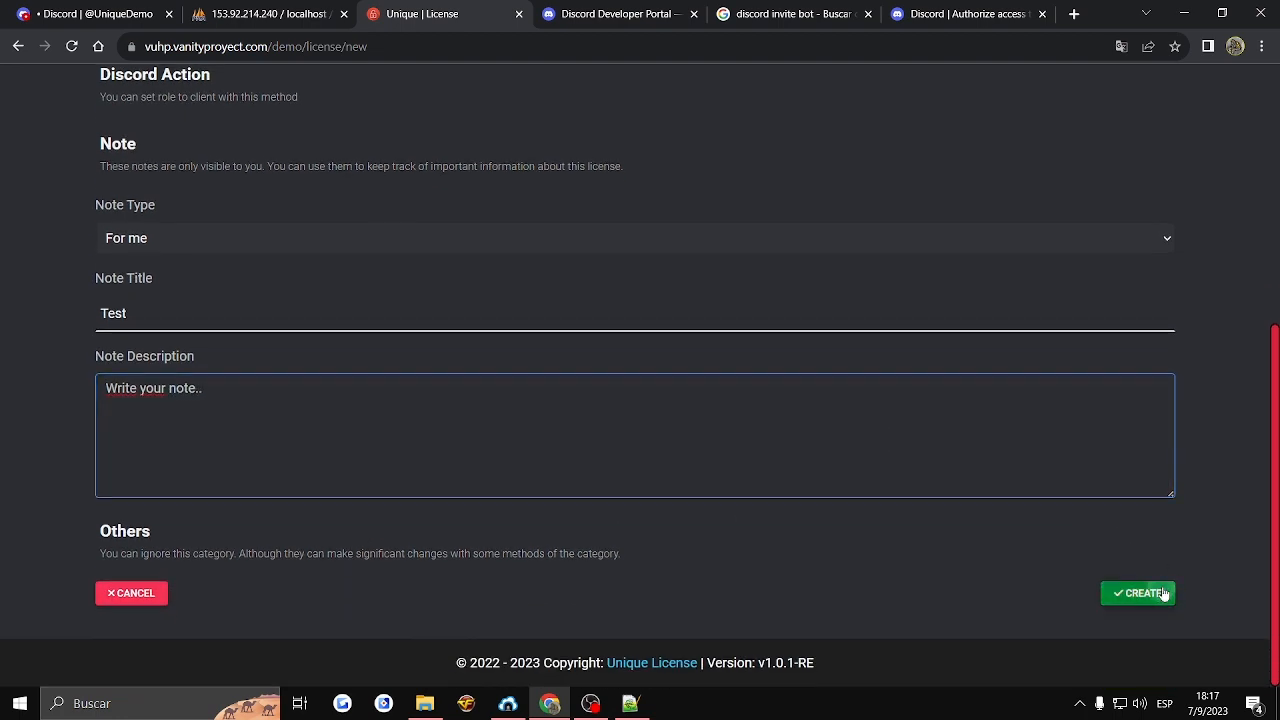
pyautogui.click(1163, 594)
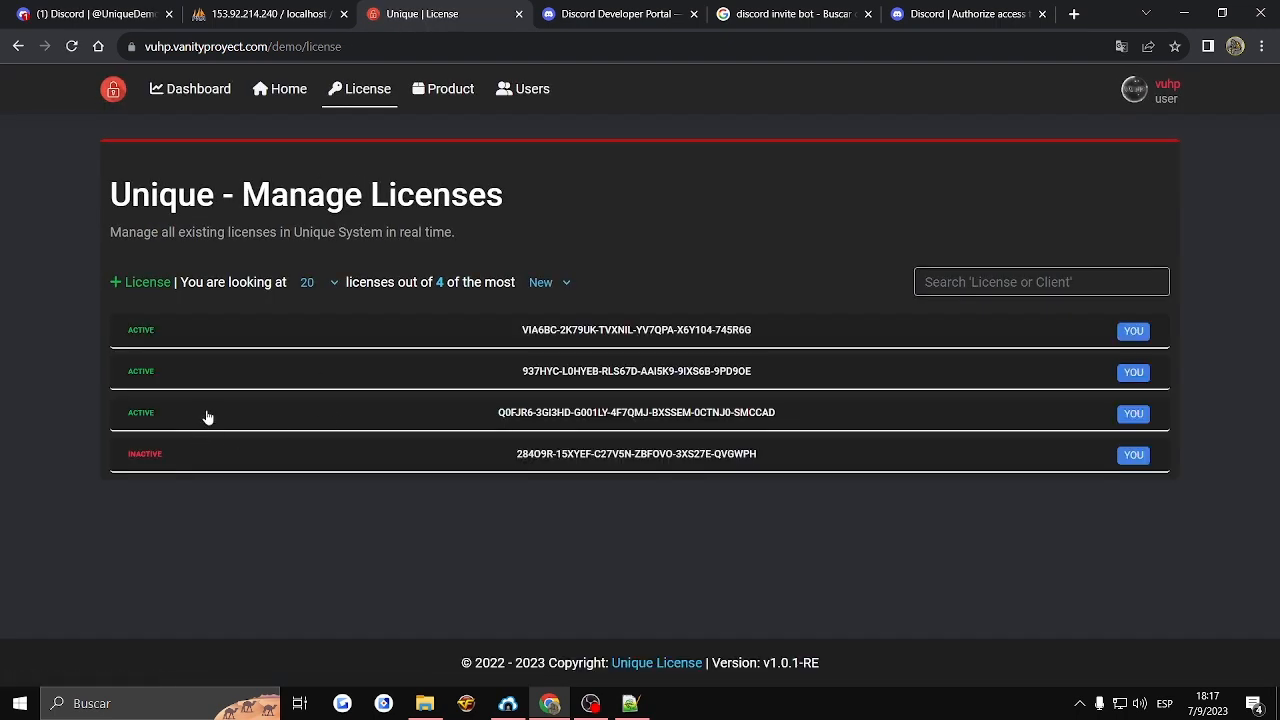
# - Expand each license in the management list from oldest to newest and compare their product binding
pyautogui.click(222, 458)
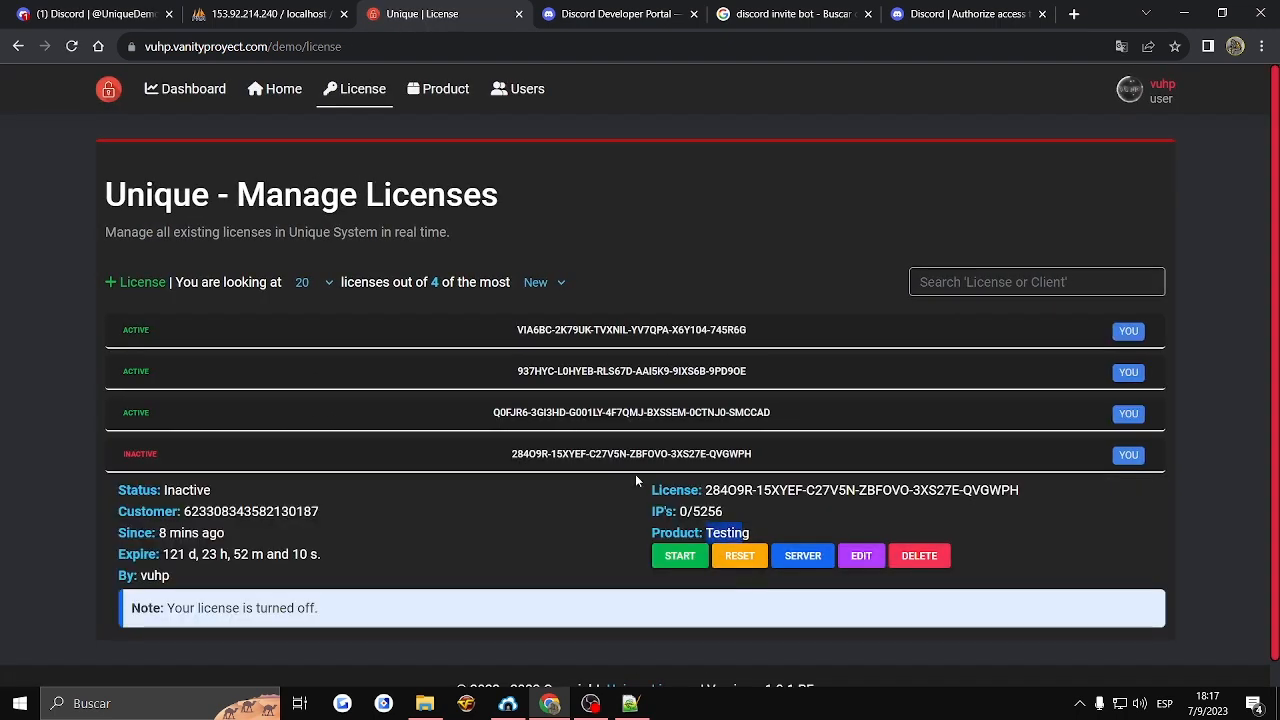
pyautogui.click(677, 412)
pyautogui.doubleClick(818, 491)
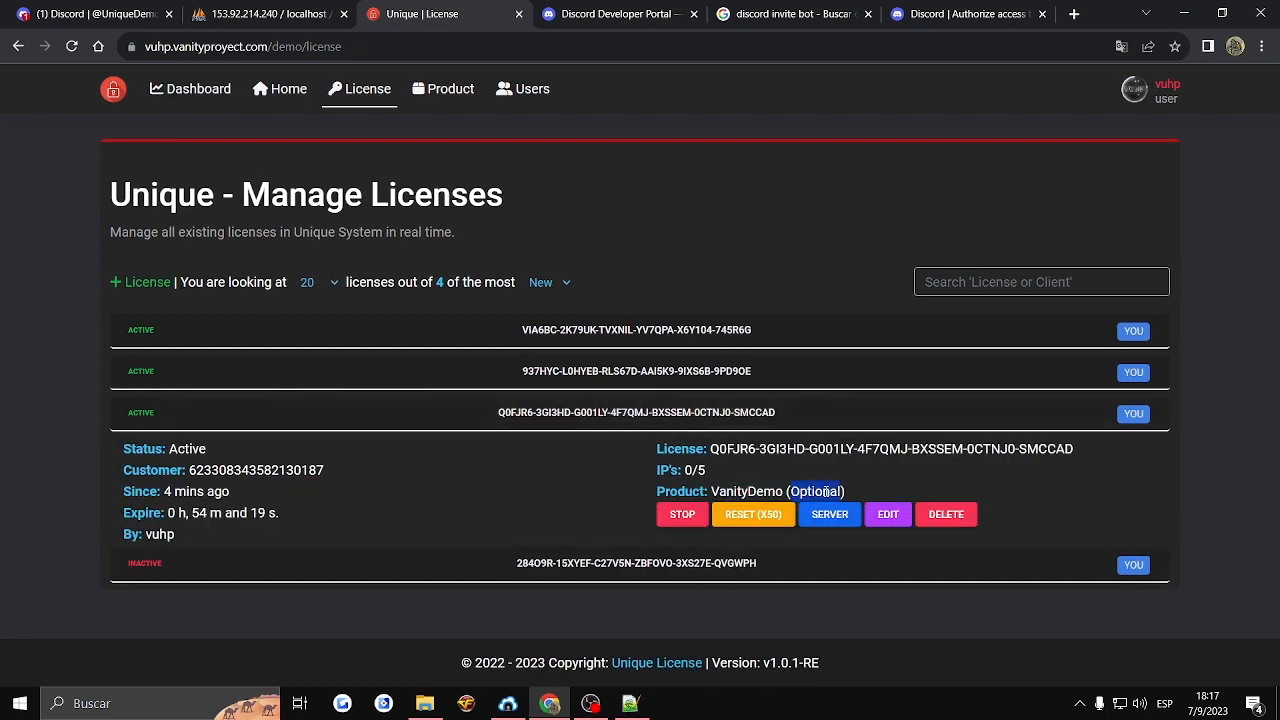
pyautogui.click(692, 389)
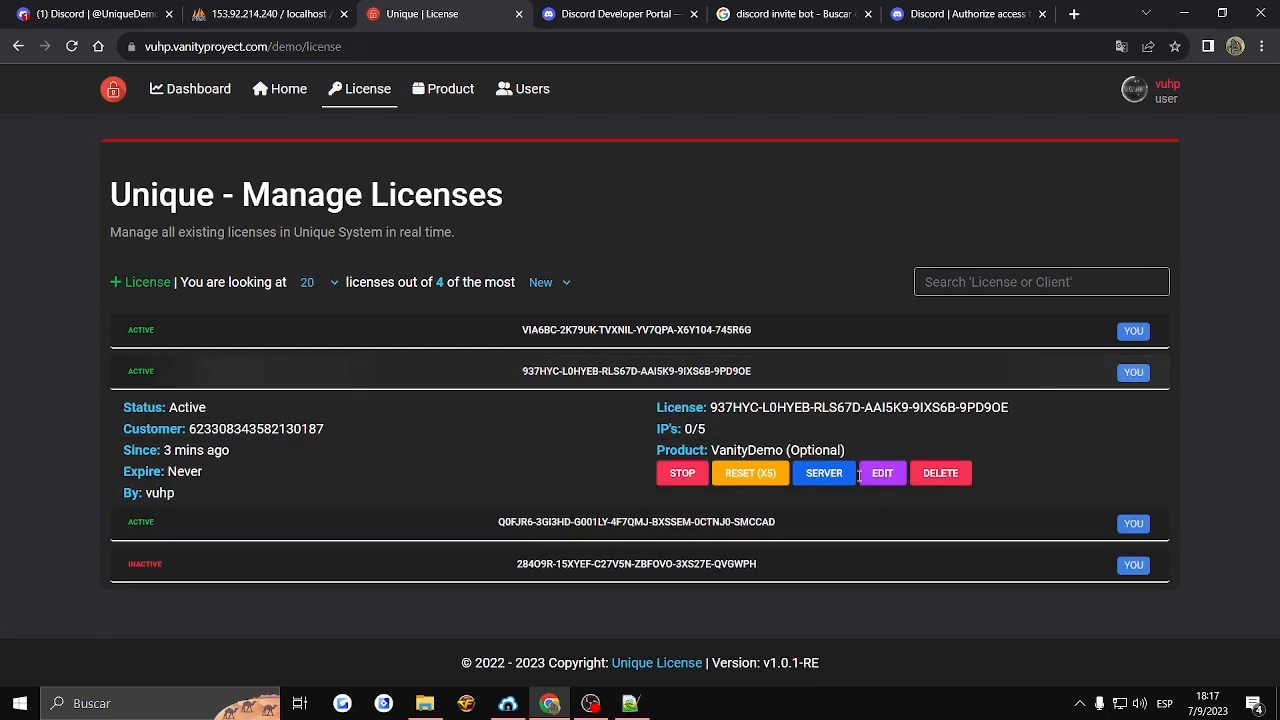
pyautogui.click(806, 346)
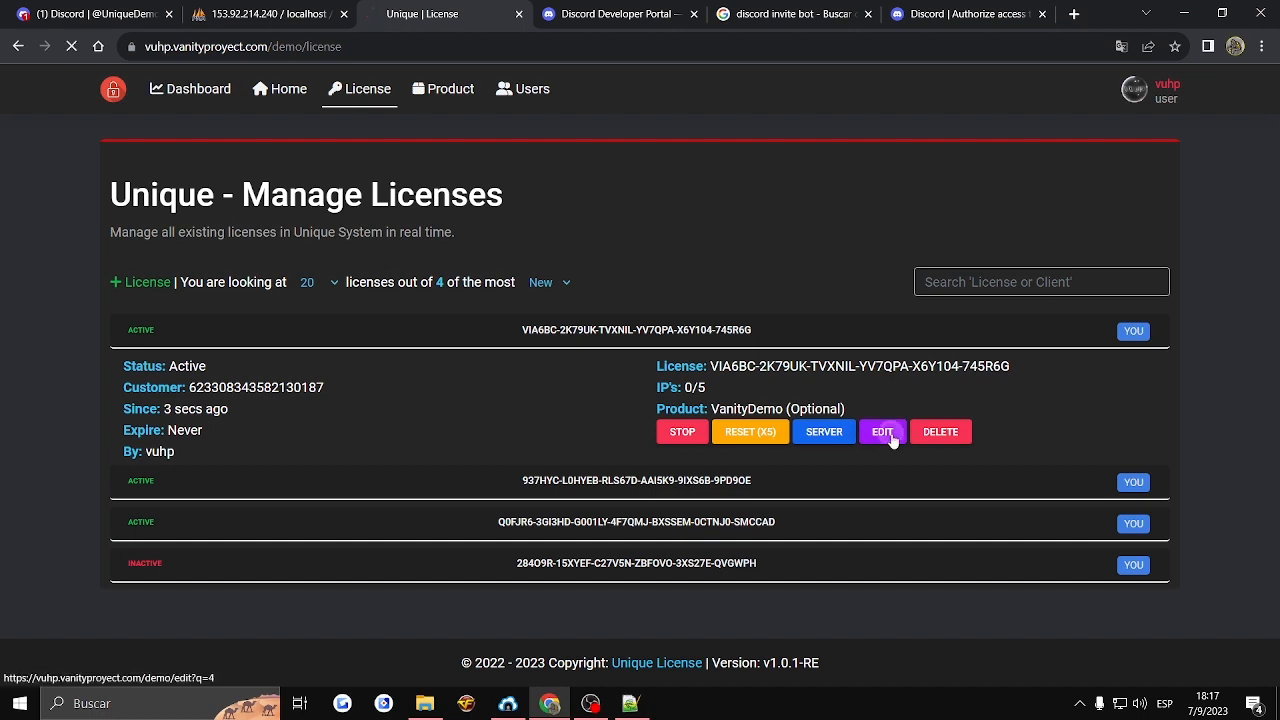
# - Edit the newest license to enable using the product in the license, and save the change
pyautogui.click(882, 431)
pyautogui.click(716, 398)
pyautogui.click(716, 402)
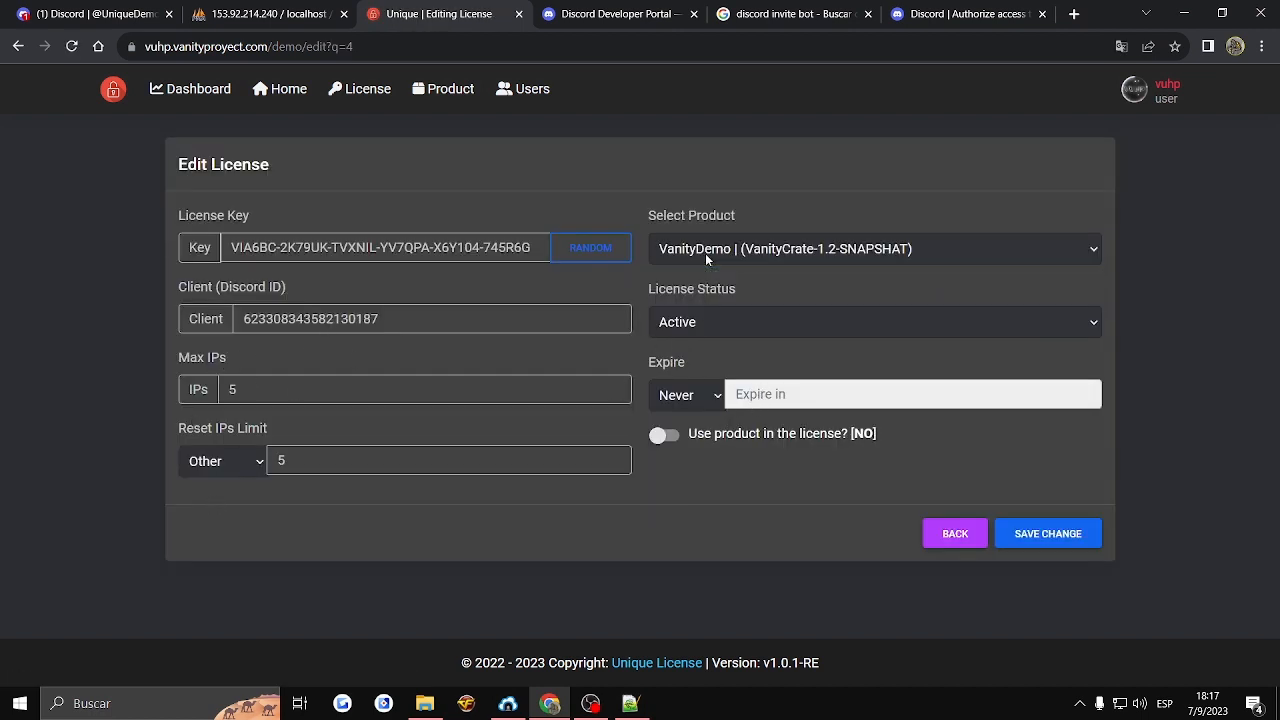
pyautogui.click(664, 435)
pyautogui.click(1025, 535)
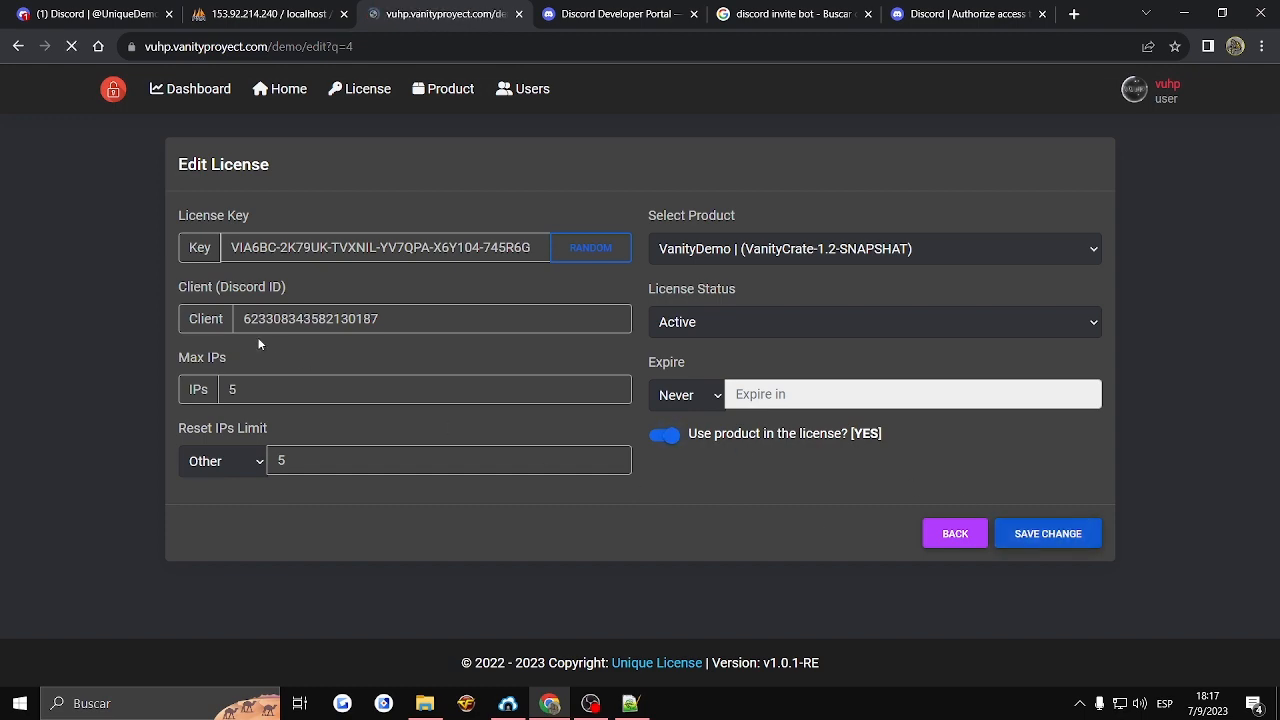
# - Compare the product details of the two newest licenses on the home page and highlight the newest license's key
pyautogui.click(690, 348)
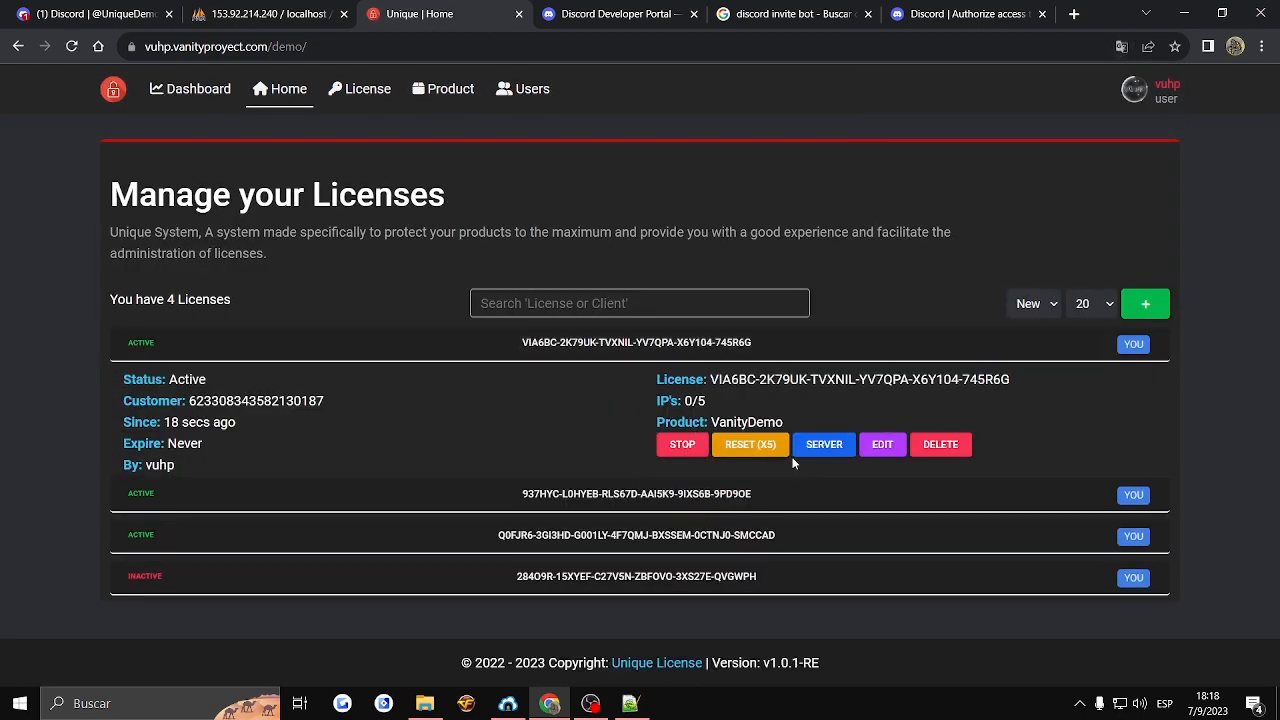
pyautogui.click(737, 494)
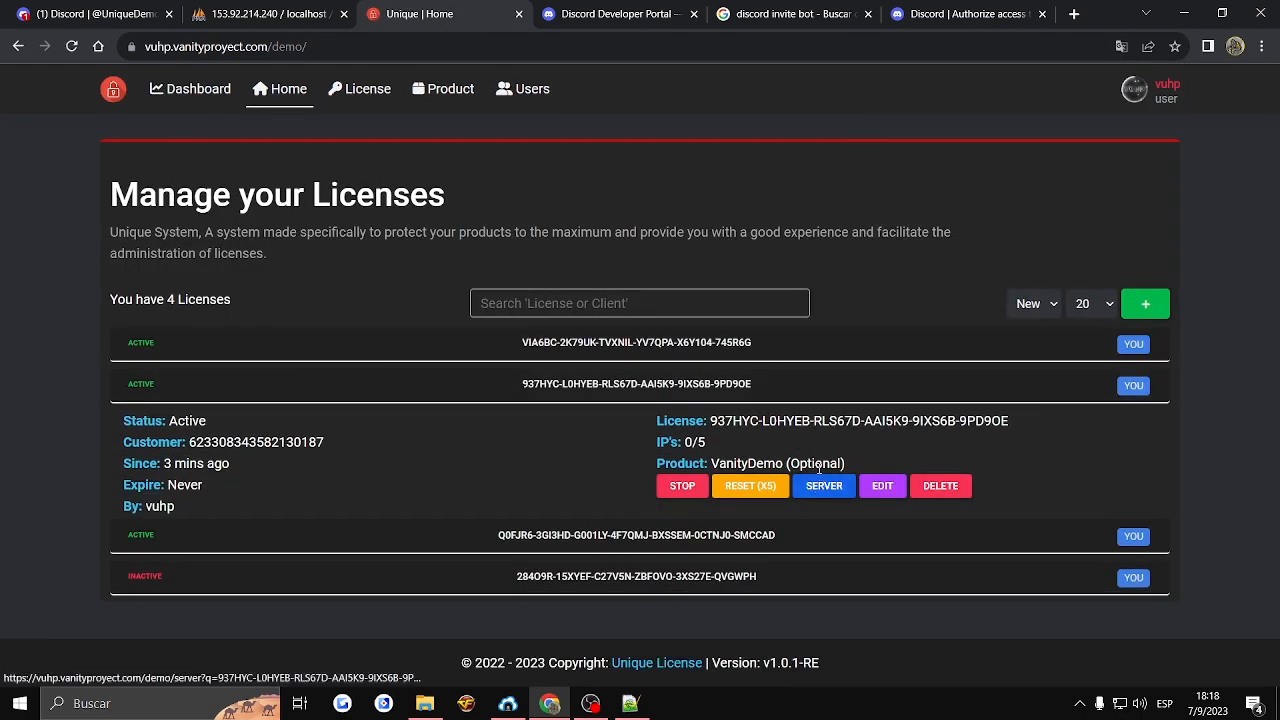
pyautogui.click(794, 348)
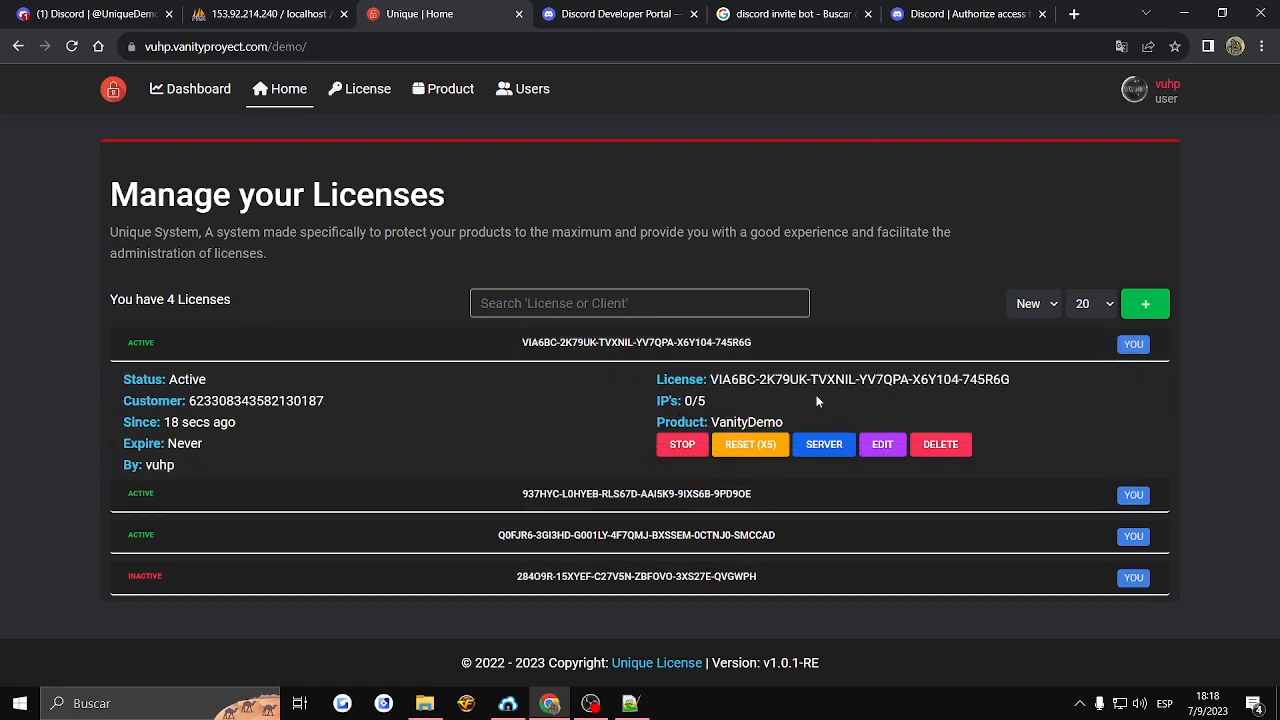
pyautogui.moveTo(730, 379); pyautogui.dragTo(962, 379)
# - Switch to Discord, open the Vanity Proyect server, and copy another member's user ID from the member list
pyautogui.click(262, 14)
pyautogui.click(155, 10)
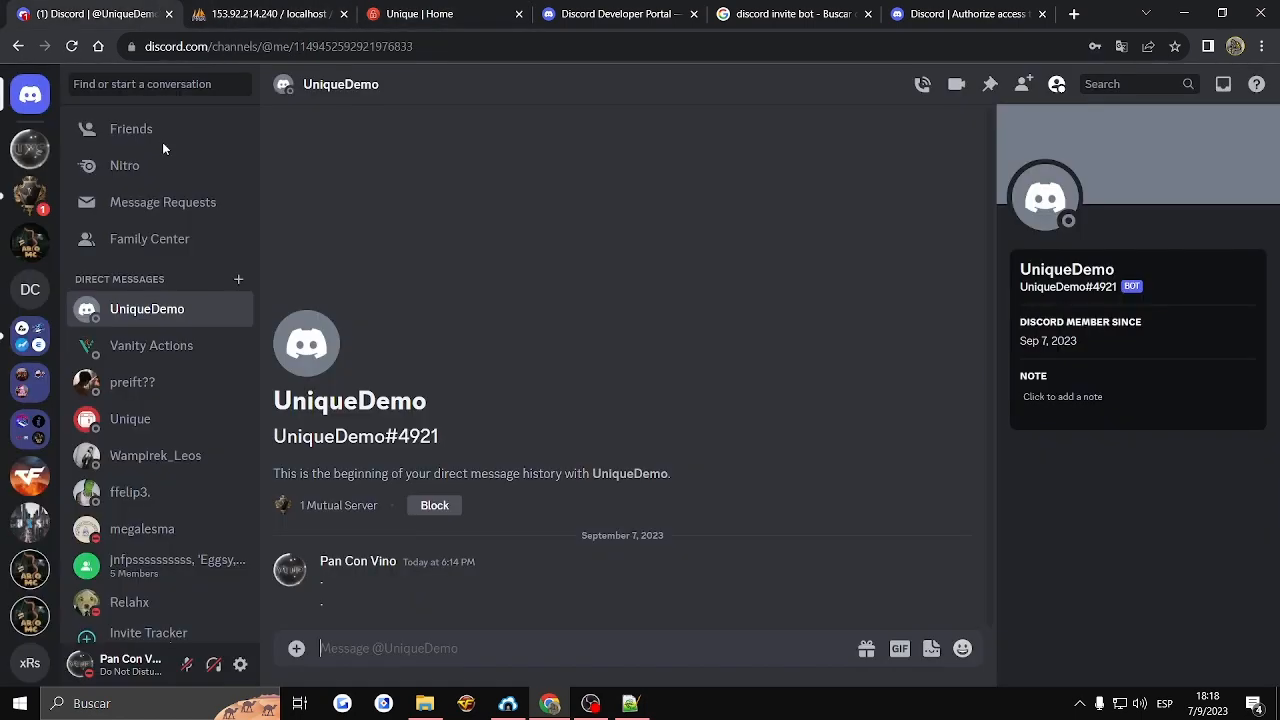
pyautogui.click(38, 198)
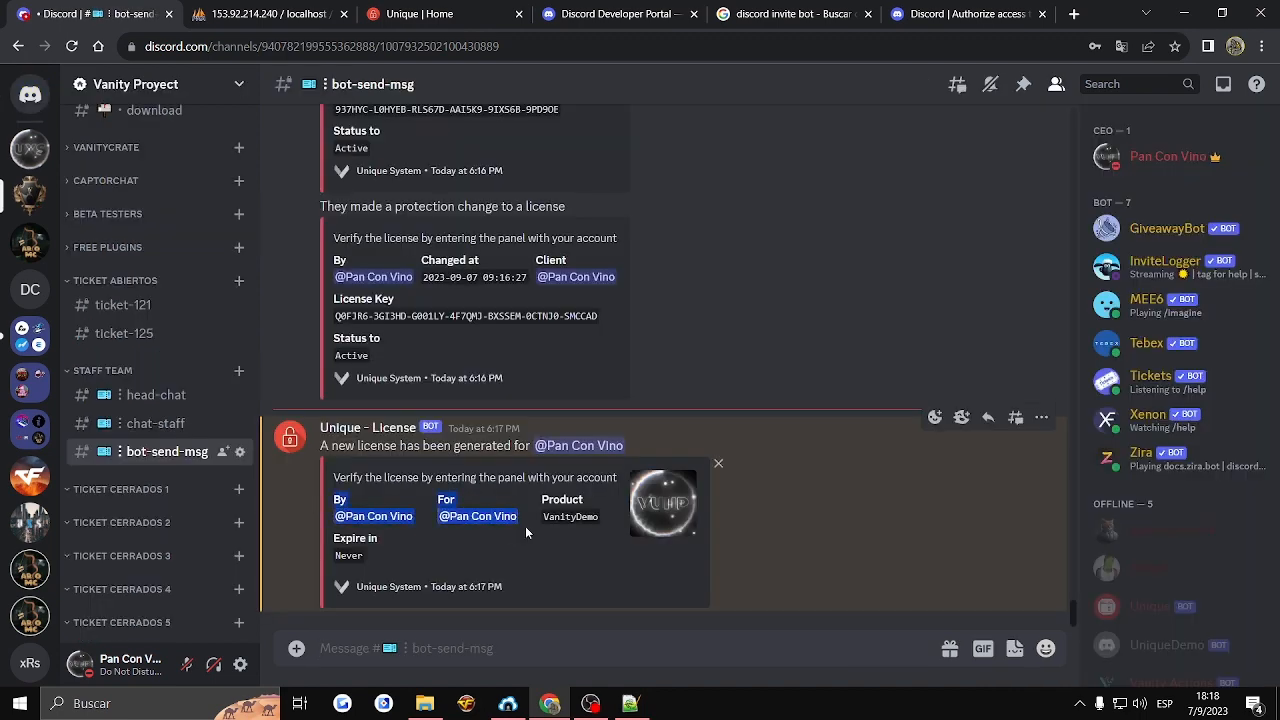
pyautogui.rightClick(1145, 568)
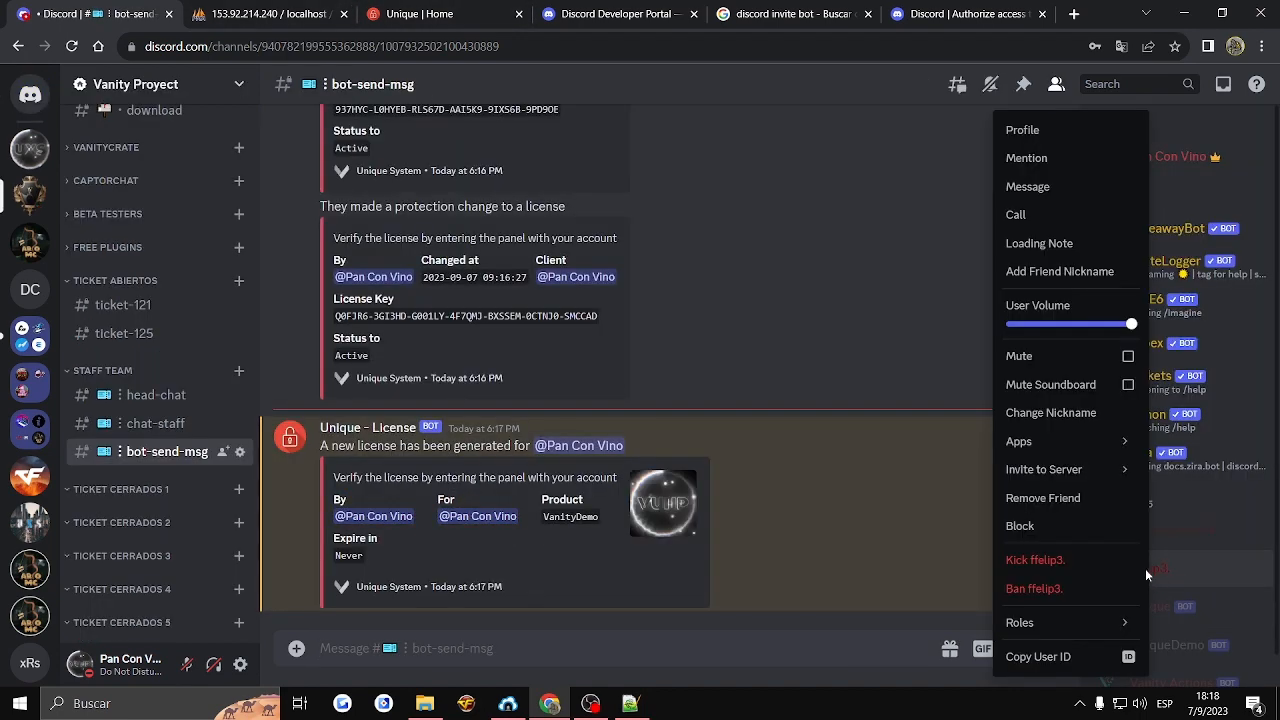
pyautogui.click(1046, 657)
# - Start a new license in the Unique panel and enter the copied Discord user ID as its client
pyautogui.click(420, 14)
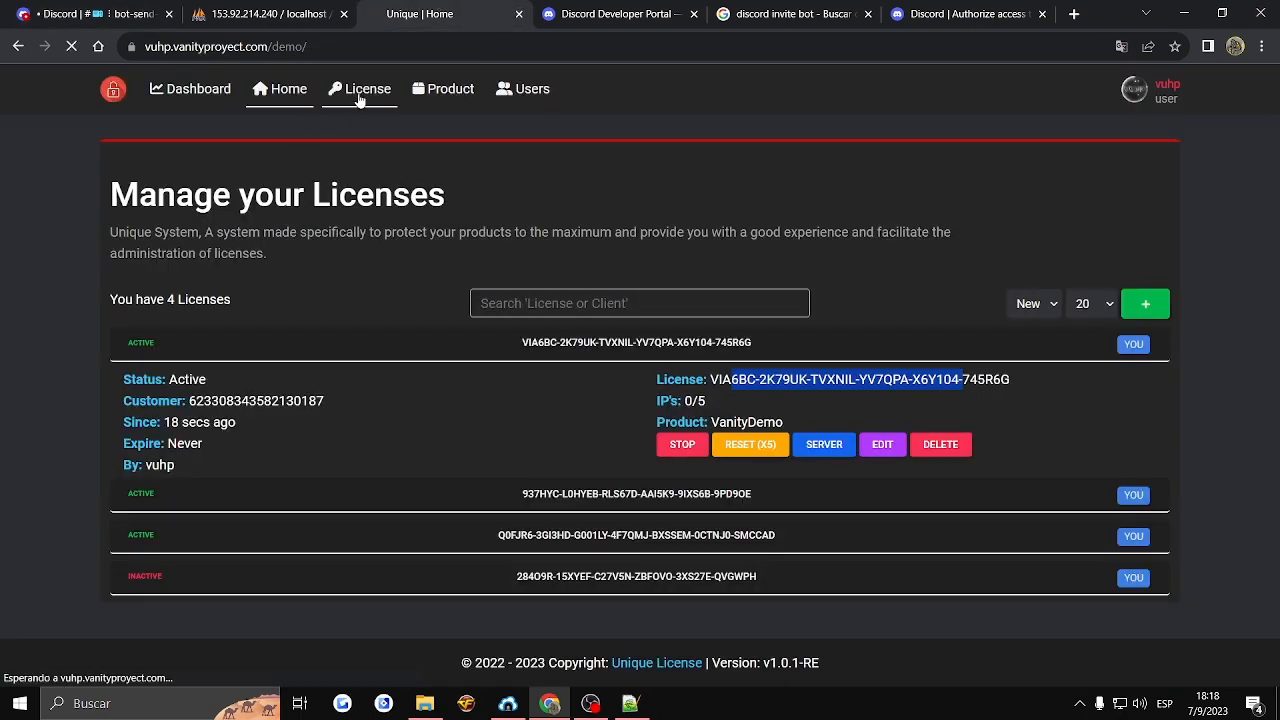
pyautogui.click(355, 88)
pyautogui.click(134, 282)
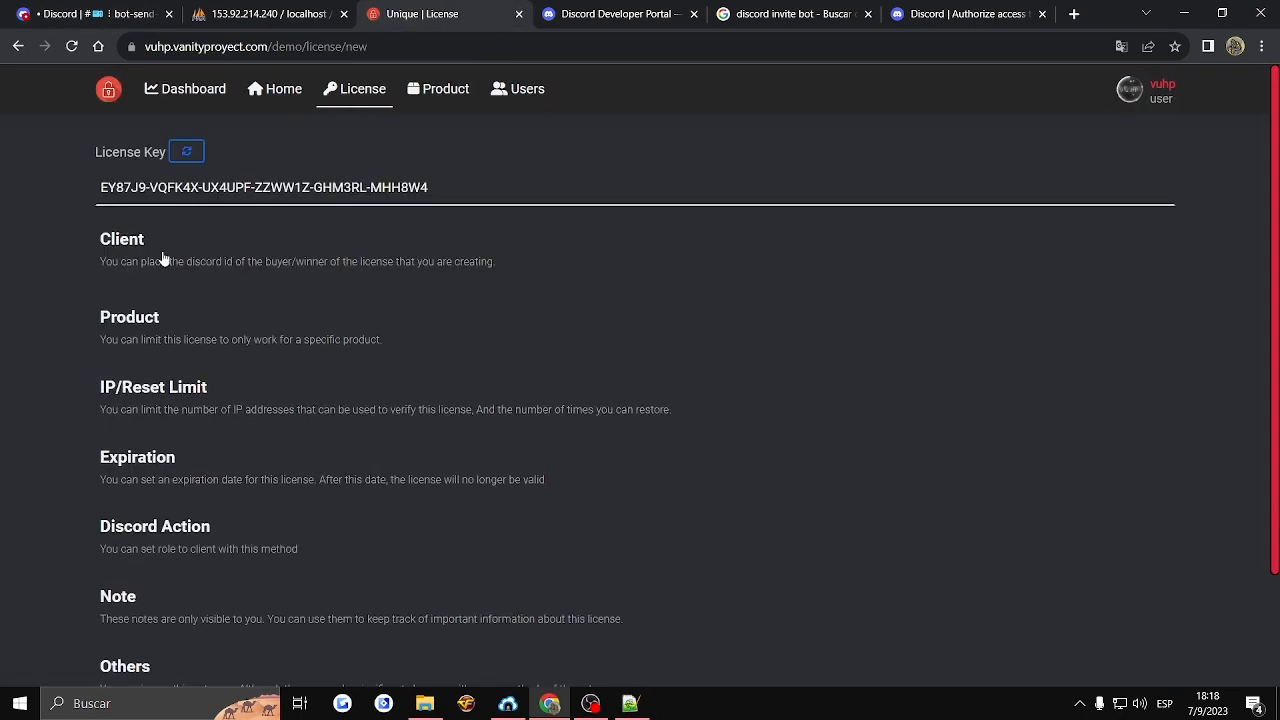
pyautogui.click(183, 302)
pyautogui.hotkey('ctrl', 'v')
# - Review the new license's Discord Action options for the role to give and the webhook message
pyautogui.click(122, 333)
pyautogui.scroll(-3, 122, 333)
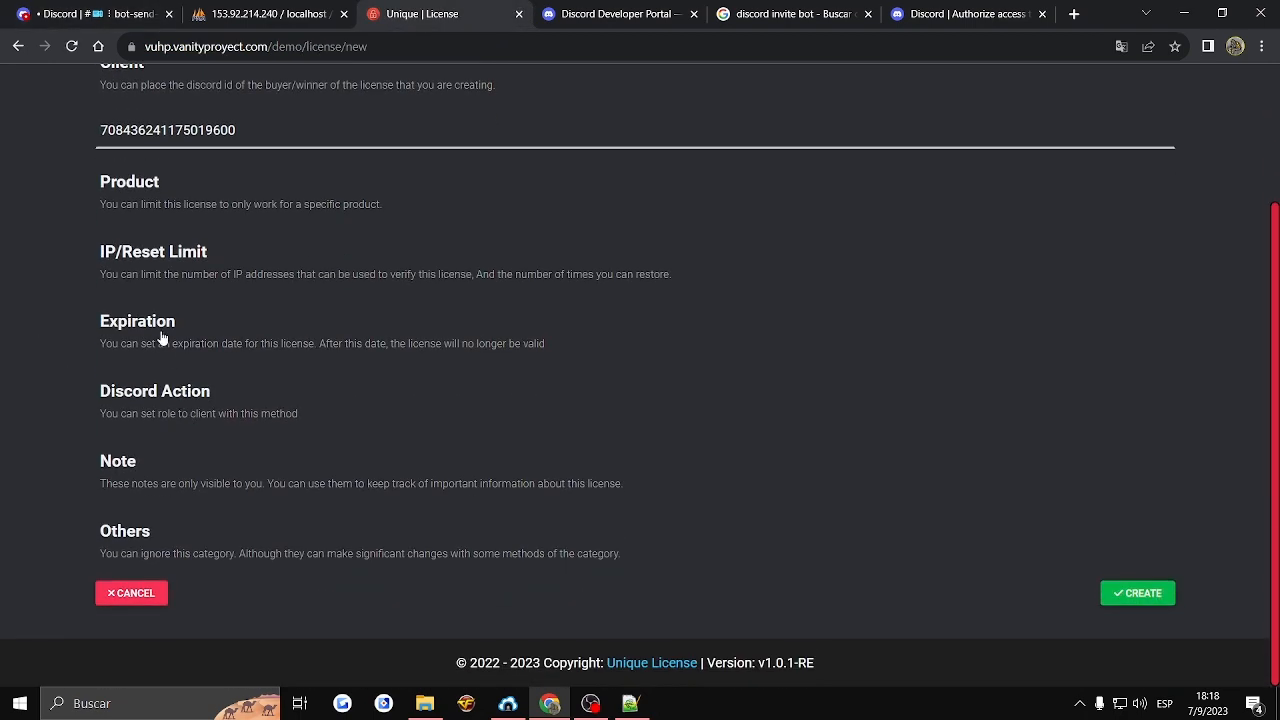
pyautogui.click(155, 394)
pyautogui.click(150, 440)
pyautogui.click(140, 480)
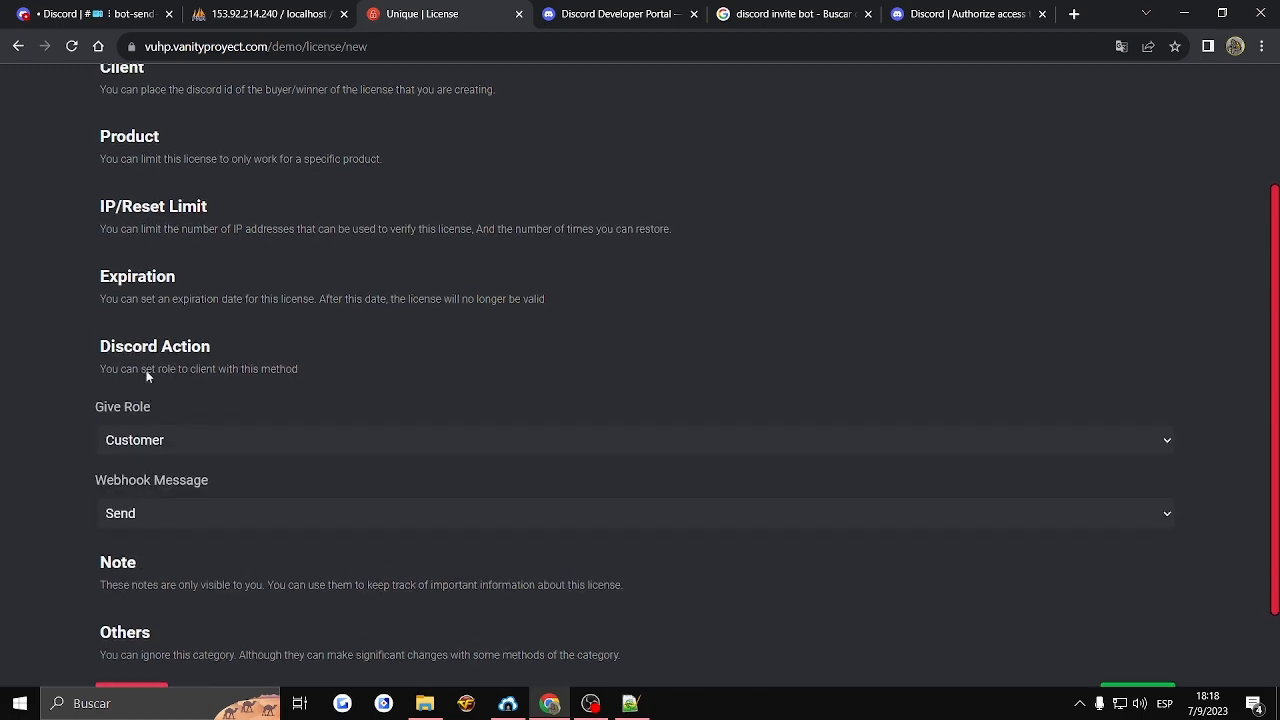
# - Check the client's current roles on their Discord profile, and review the Note and Others sections of the license form
pyautogui.hotkey('ctrl', '1')
pyautogui.click(1130, 568)
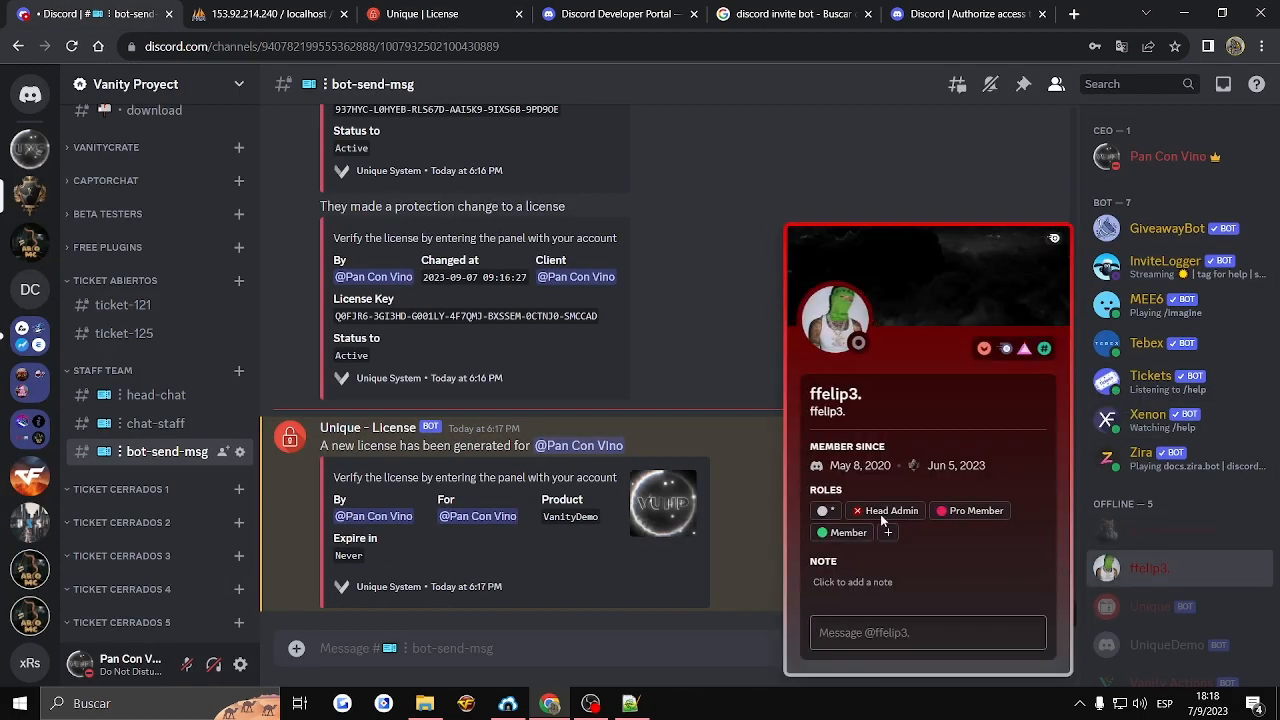
pyautogui.click(693, 428)
pyautogui.click(362, 12)
pyautogui.scroll(-1, 142, 480)
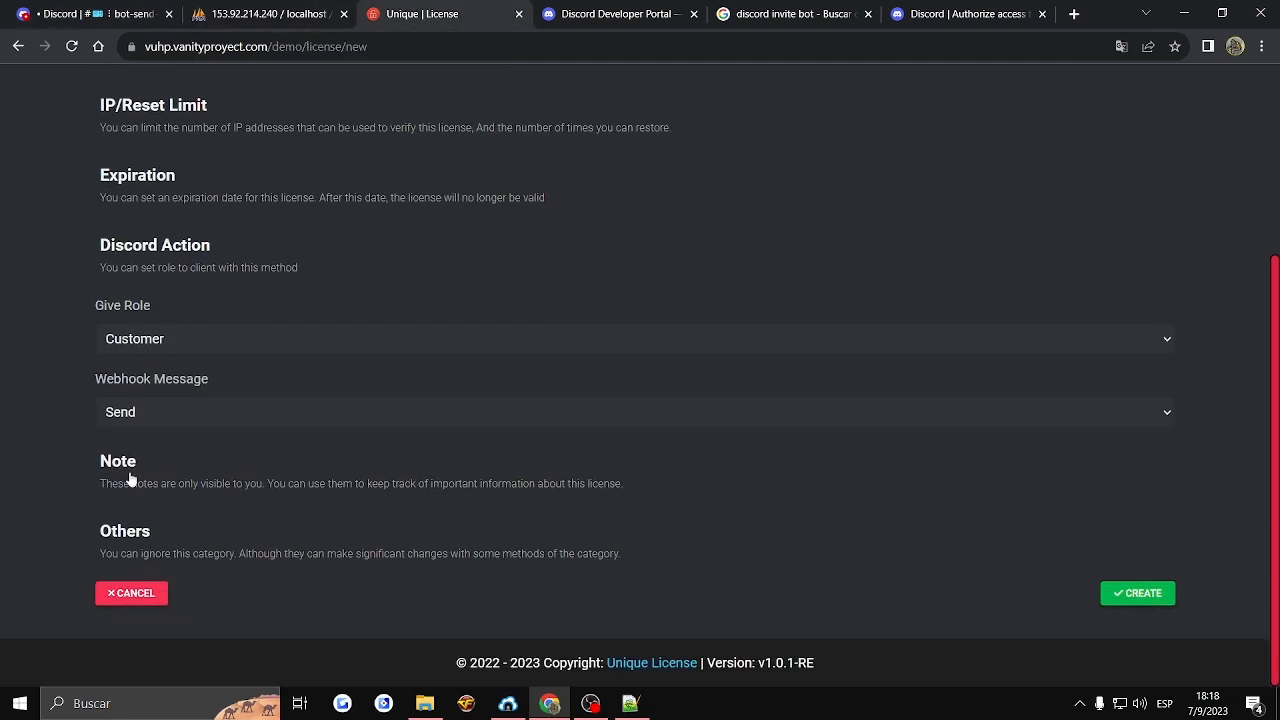
pyautogui.click(128, 478)
pyautogui.scroll(-1, 137, 457)
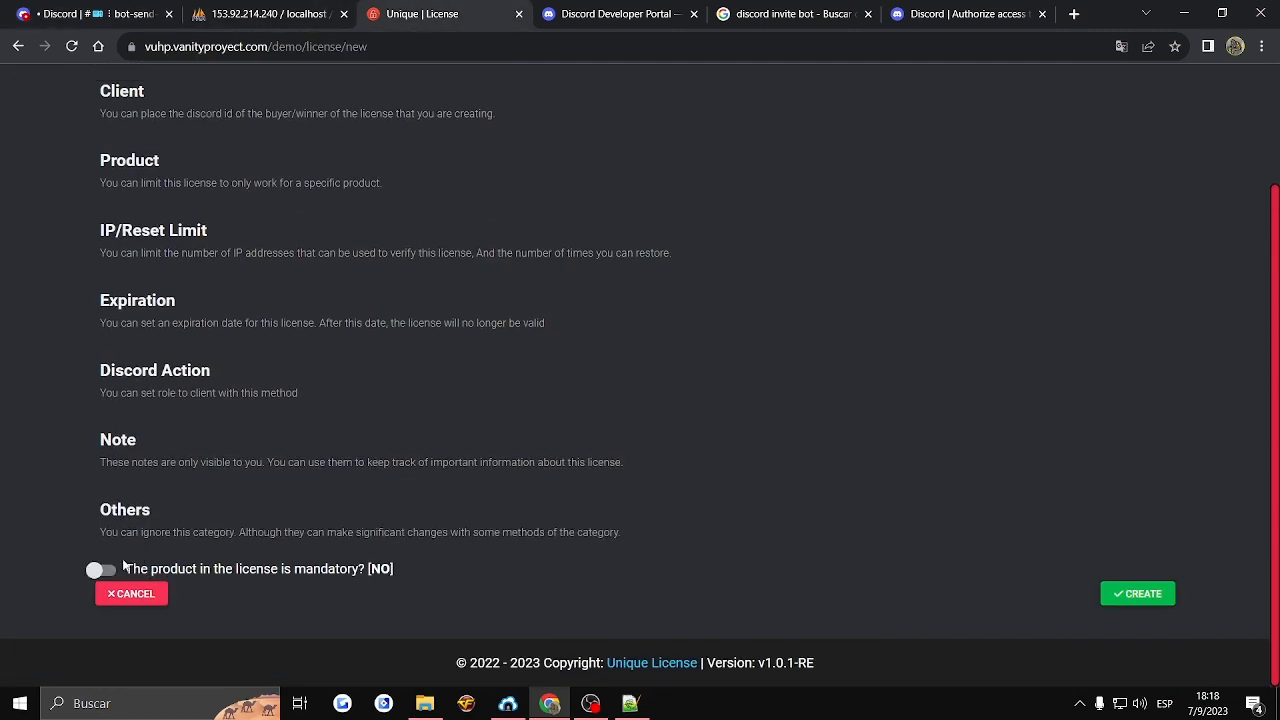
# - Set the new license's Reset Limit to 46 with the Other option, and create the license
pyautogui.click(180, 232)
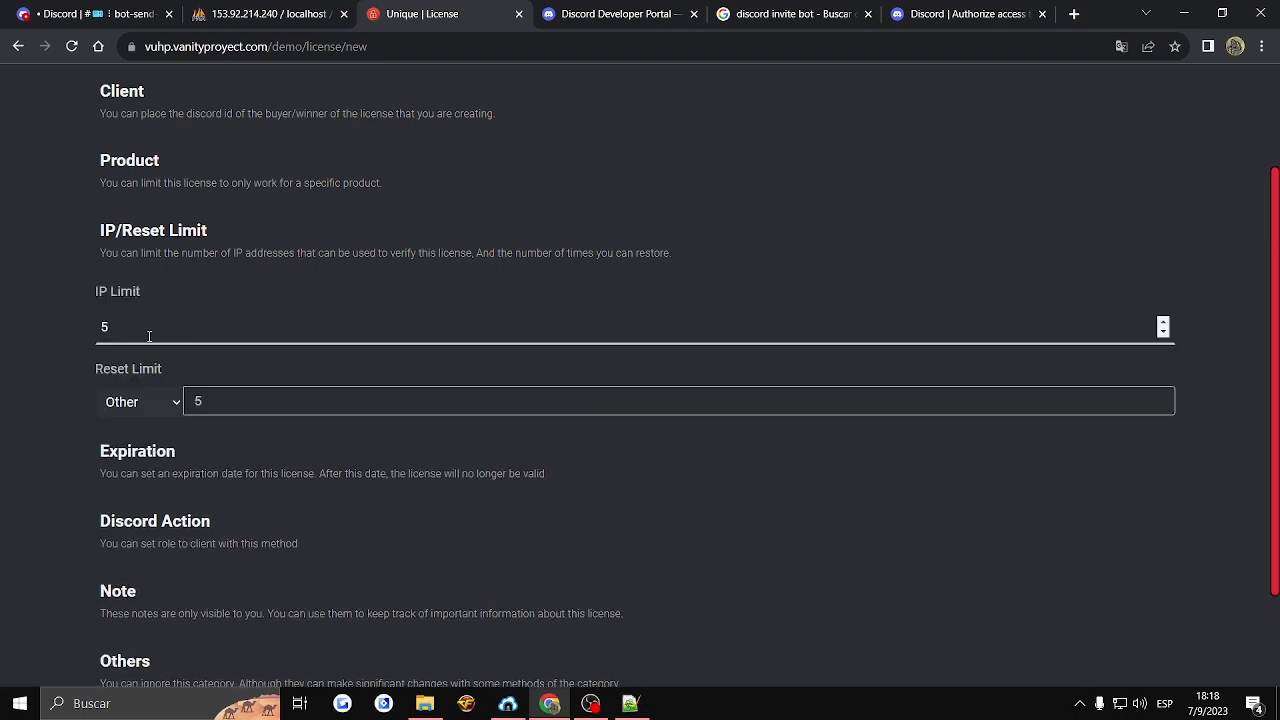
pyautogui.click(240, 401)
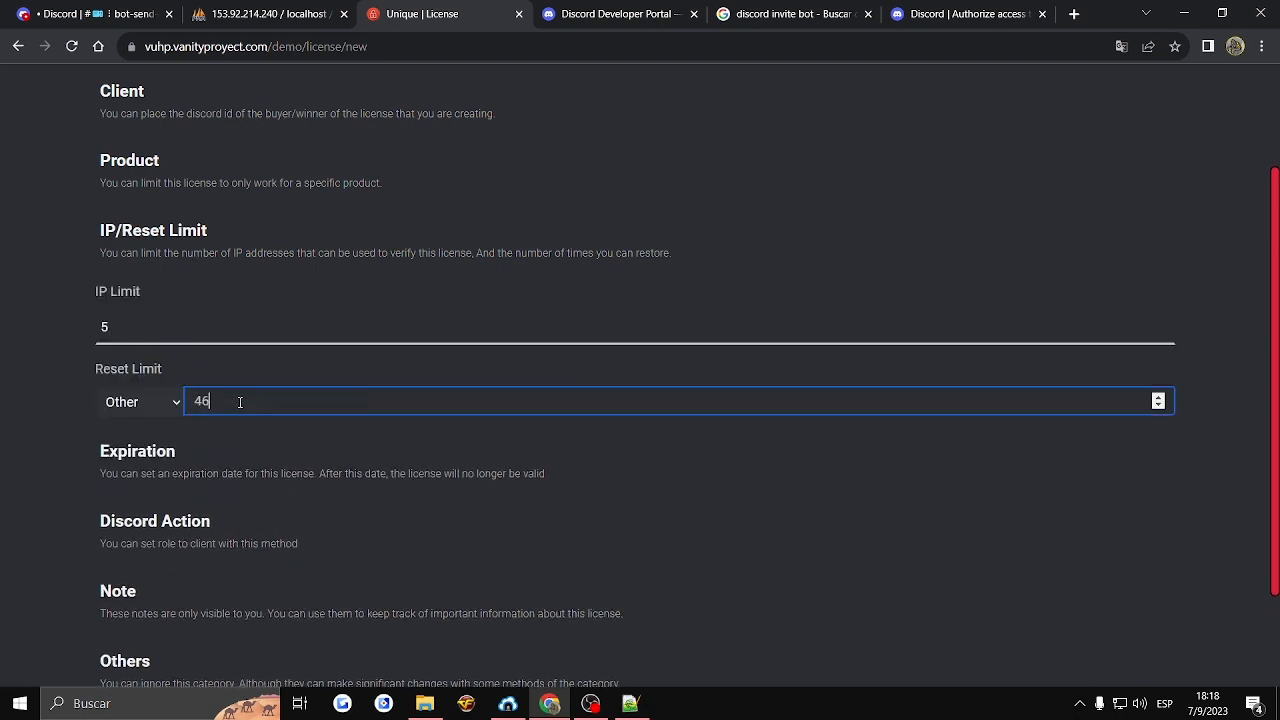
pyautogui.scroll(-2, 969, 562)
pyautogui.click(477, 362)
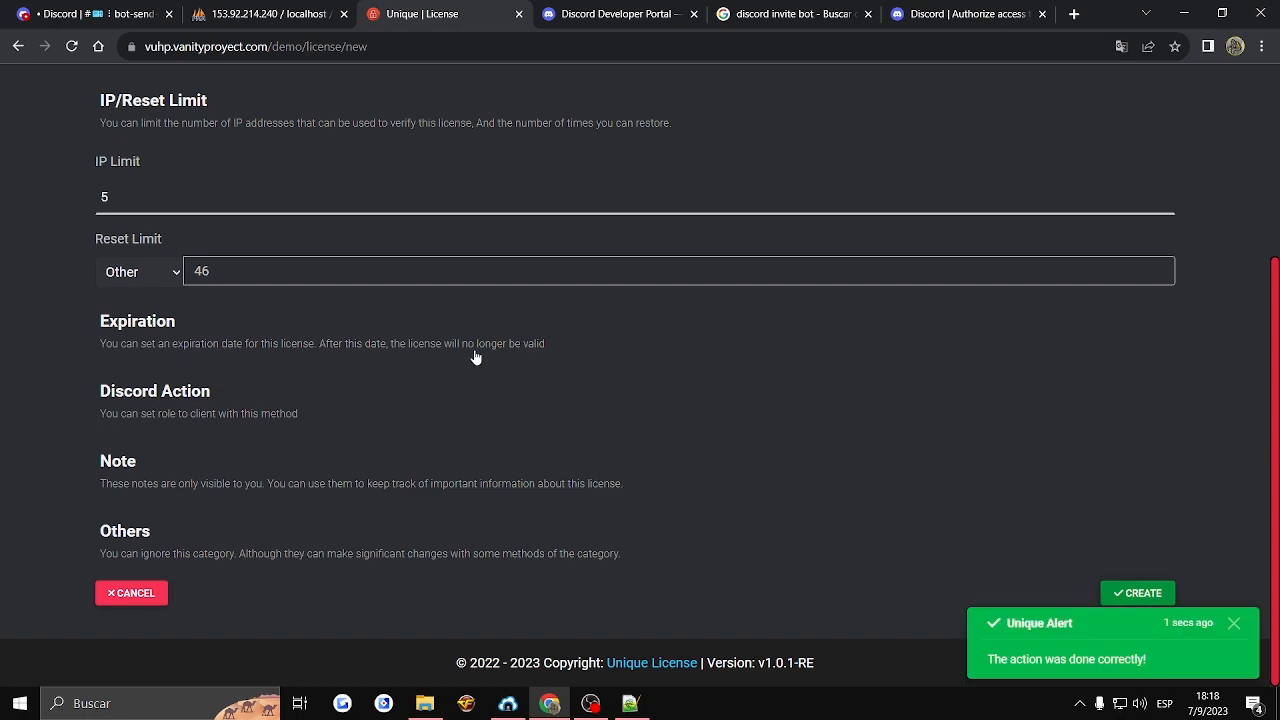
# - Expand the newest license's details, and examine its license-generated notification in the Discord bot-send-msg channel
pyautogui.click(230, 324)
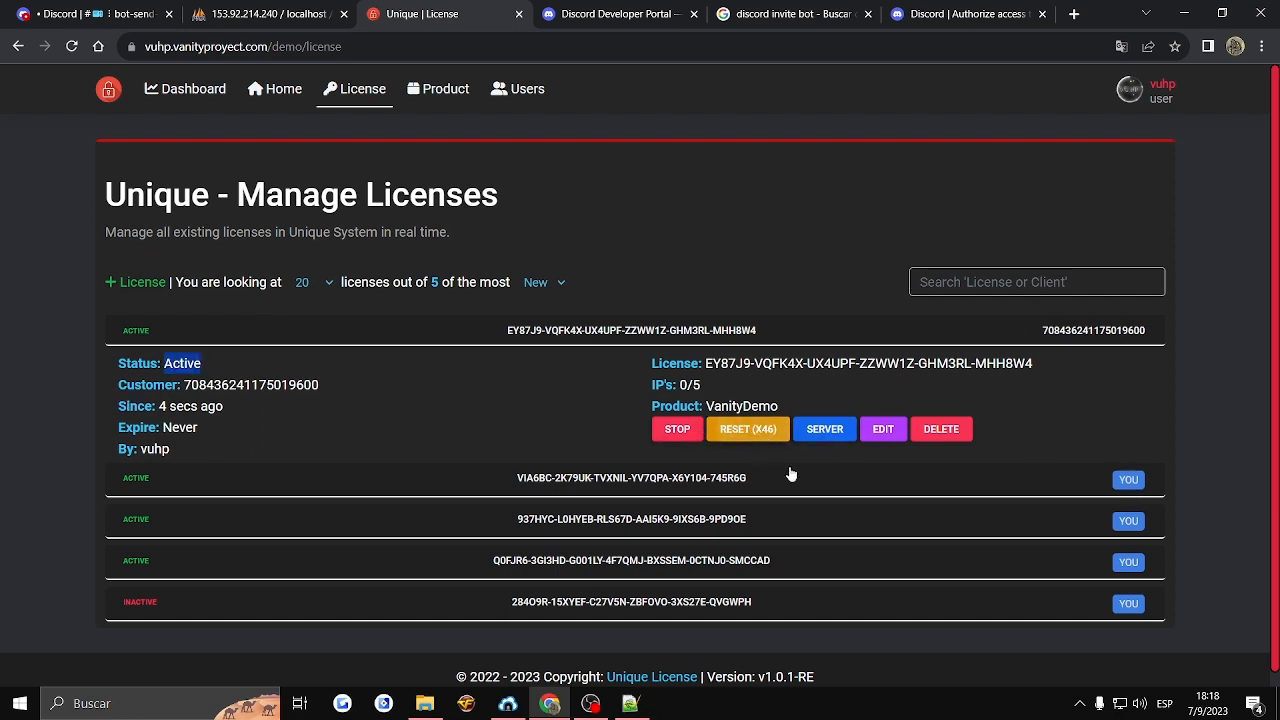
pyautogui.click(90, 14)
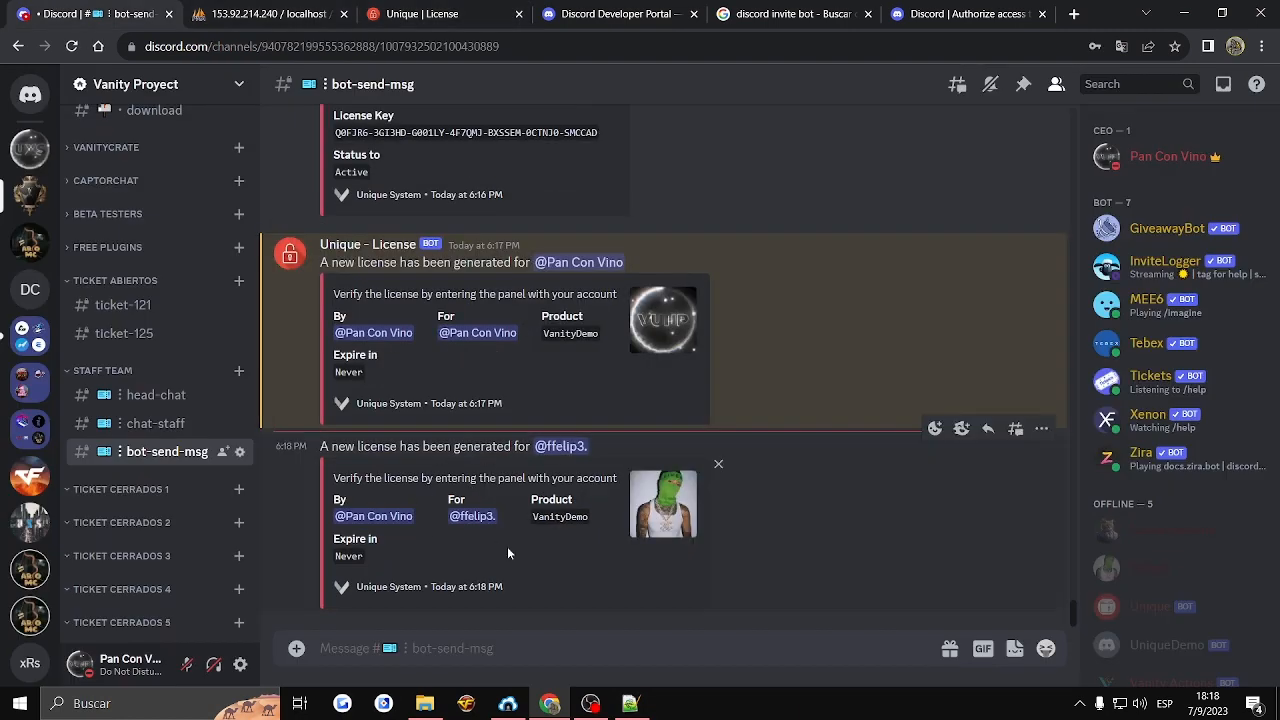
pyautogui.moveTo(507, 548); pyautogui.dragTo(370, 448)
pyautogui.click(319, 451)
pyautogui.click(352, 516)
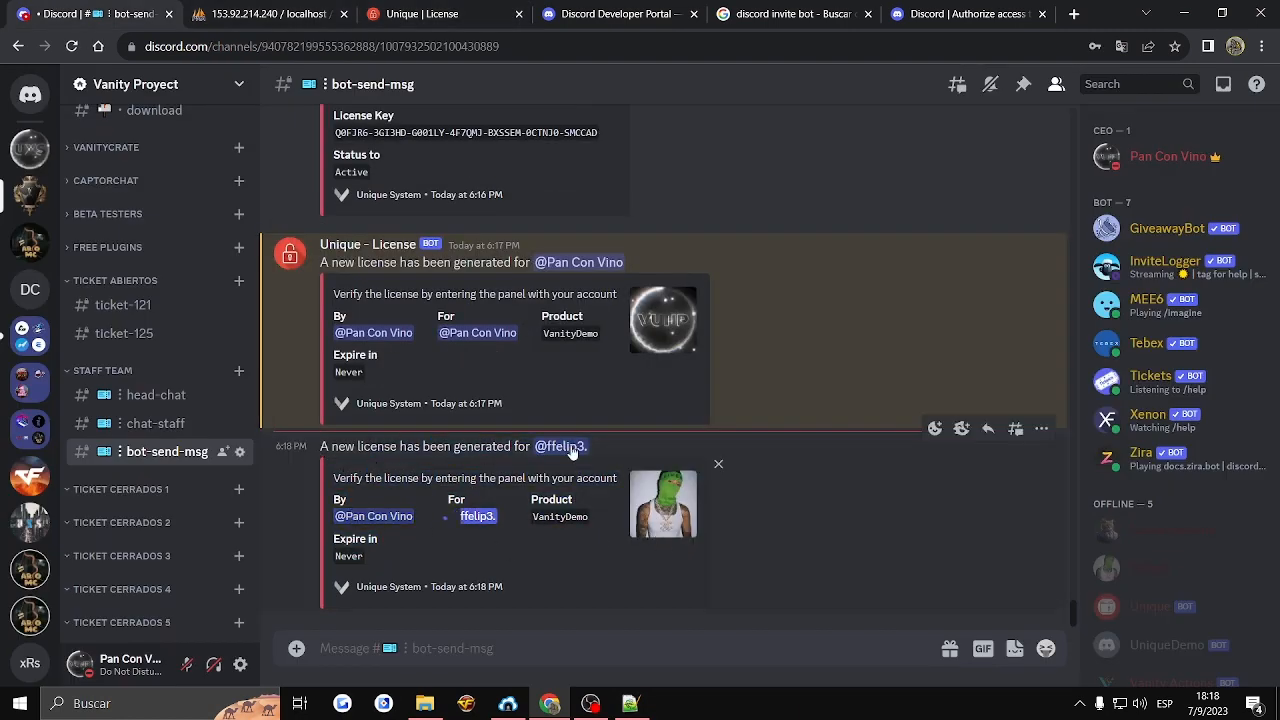
pyautogui.click(405, 444)
# - Check the client's roles on the profile mentioned in the newest notification, and view the notification's avatar image enlarged
pyautogui.click(481, 520)
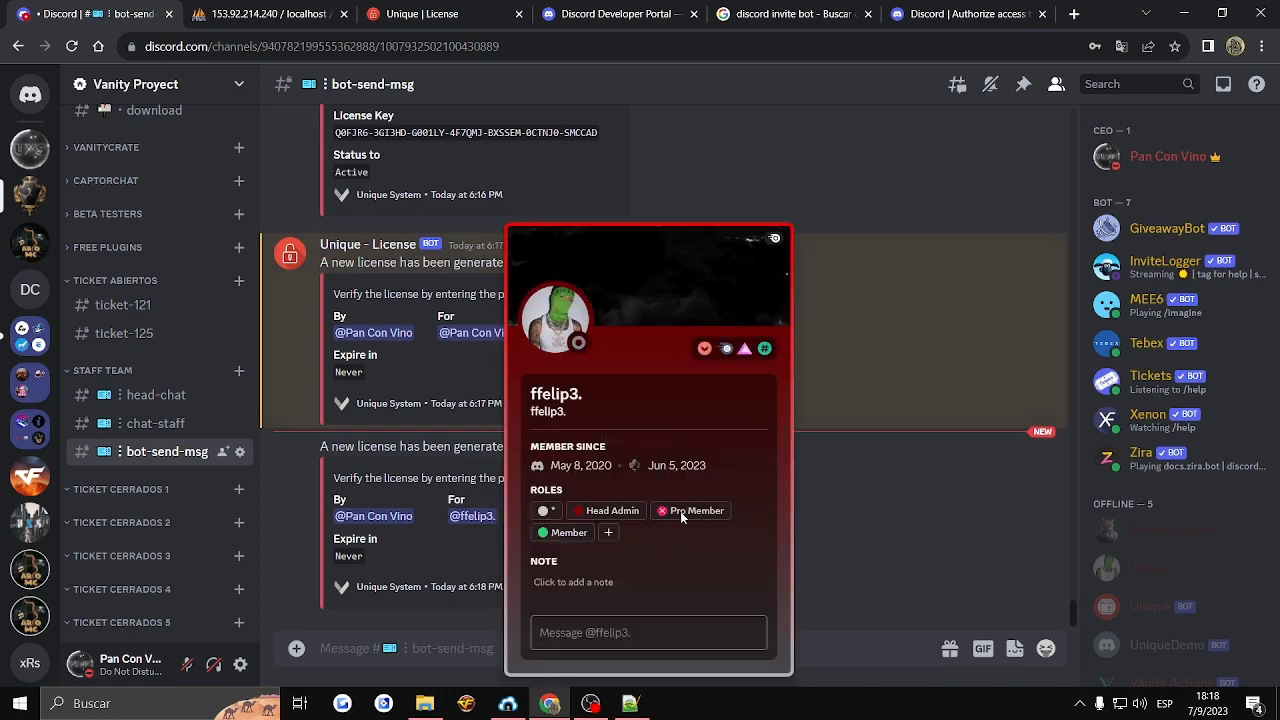
pyautogui.press('Escape')
pyautogui.click(668, 520)
pyautogui.click(601, 514)
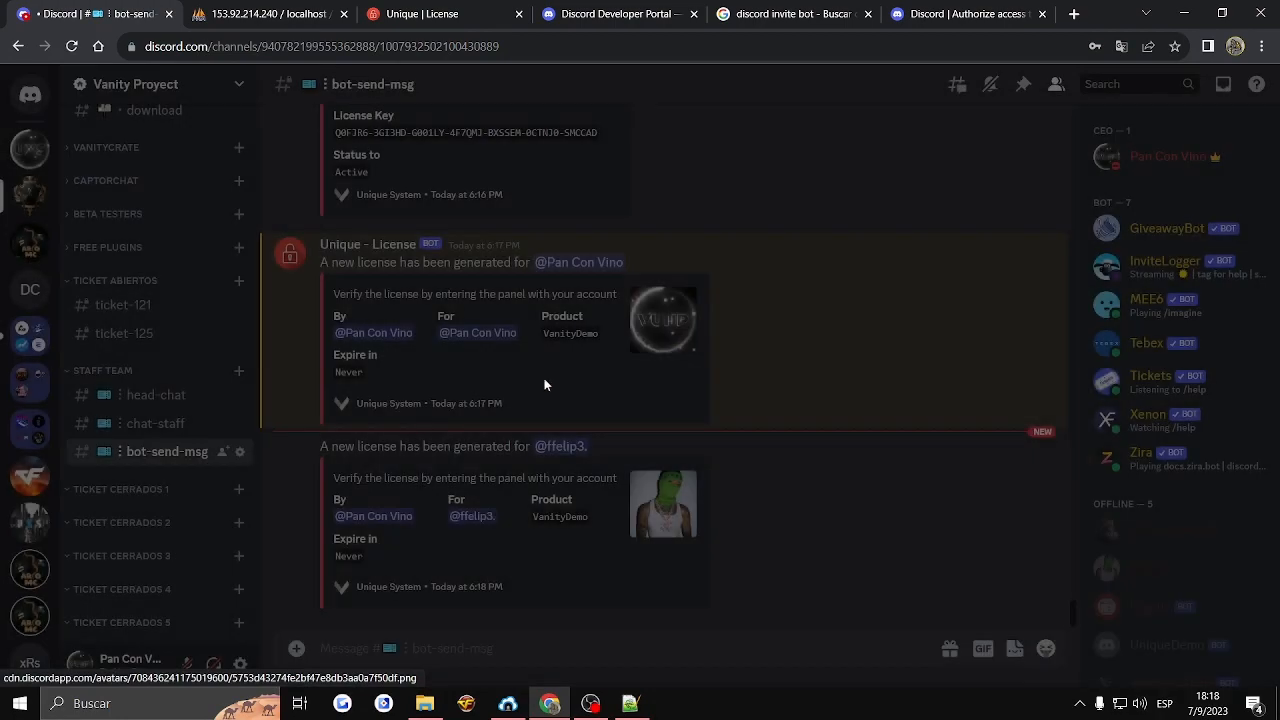